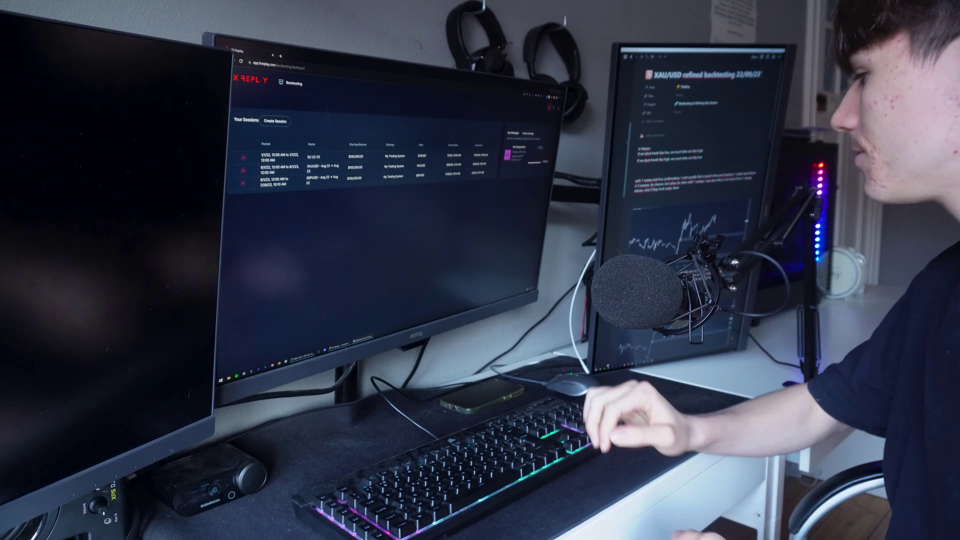
Review the existing XAU/USD refined backtesting notes and their chart examples
scroll(692, 208, "down", 10)
scroll(691, 208, "down", 10)
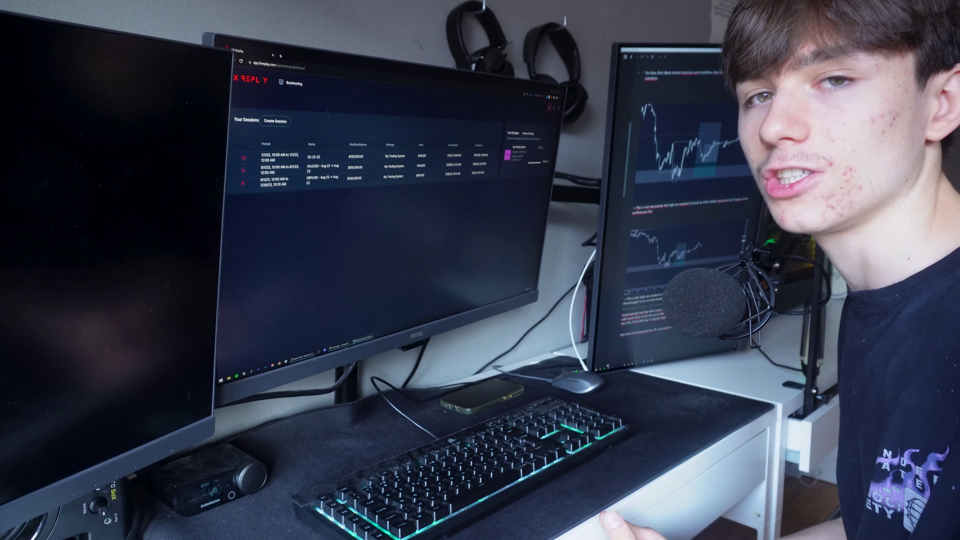
Open the EU 22-23 session's settings, save them, and launch that EURUSD backtesting session
right_click(257, 159)
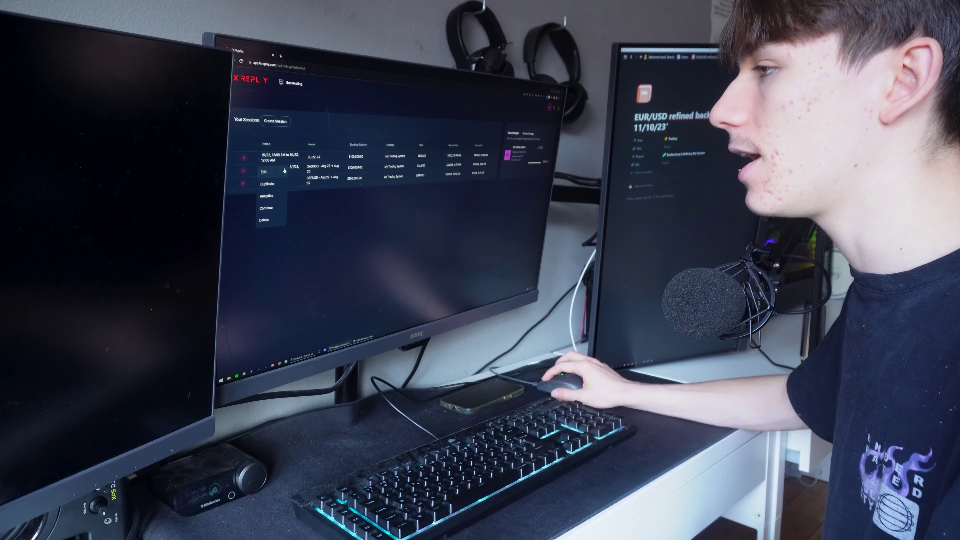
left_click(289, 184)
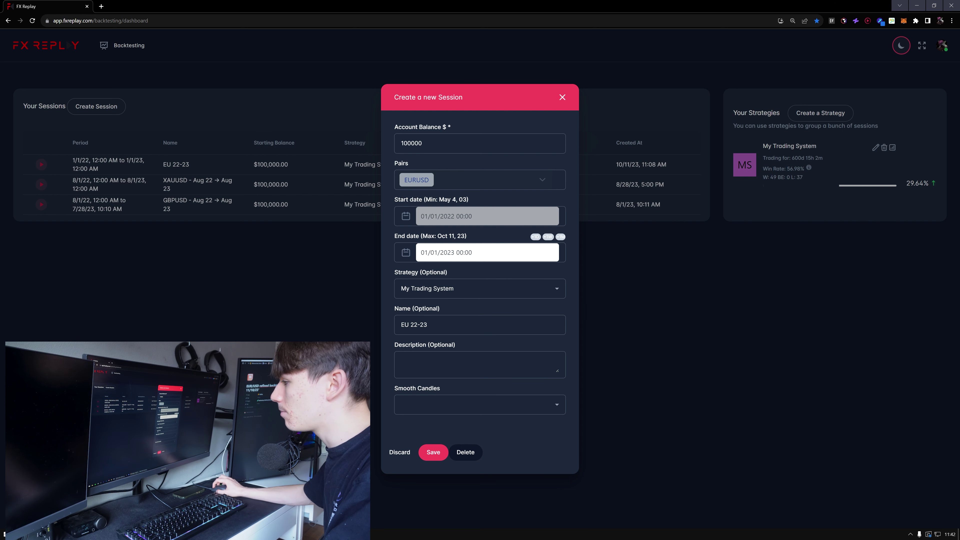
left_click(431, 453)
right_click(68, 177)
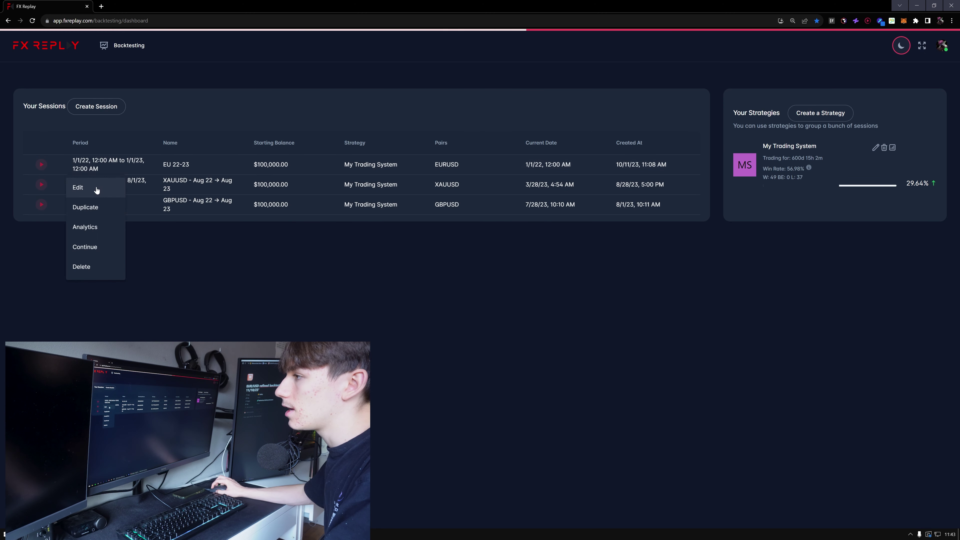
left_click(40, 165)
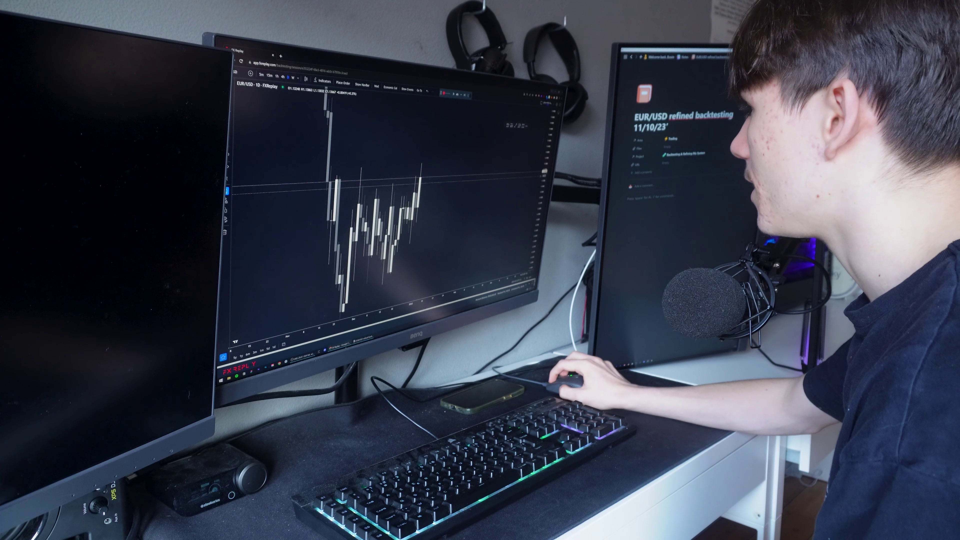
Draw a rectangle around the daily consolidation from mid-November to the end of December 2021, between about 1.121 and 1.137
scroll(466, 223, "down", 5)
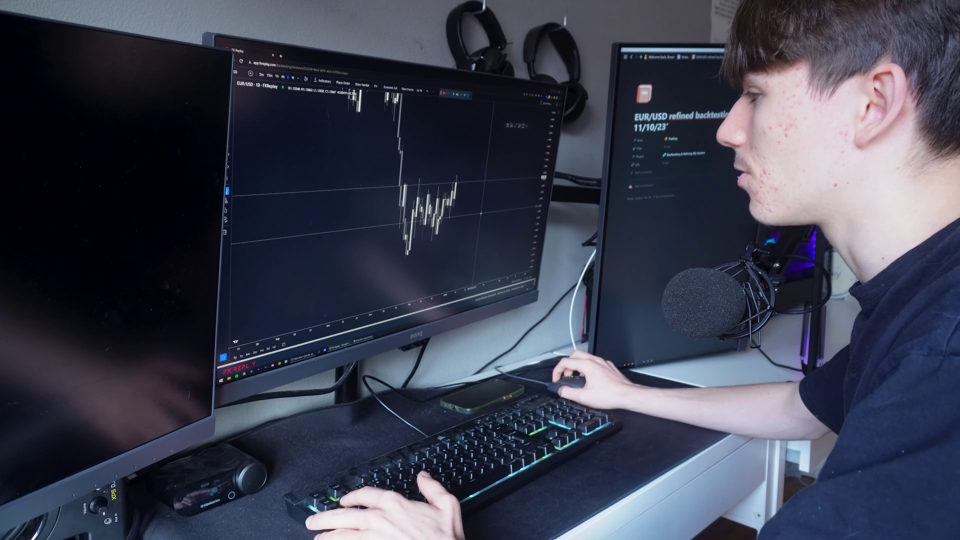
left_click_drag(478, 213, 473, 214)
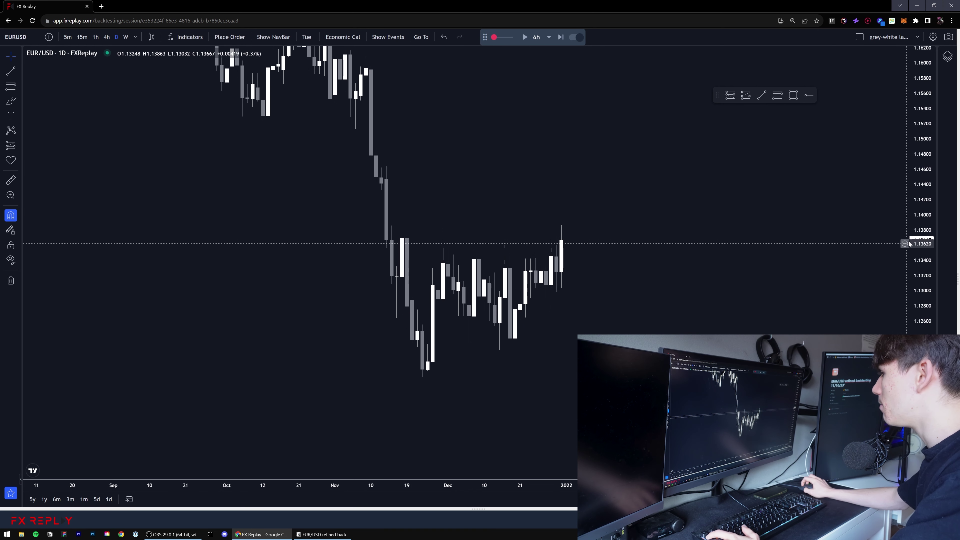
left_click_drag(917, 247, 917, 380)
scroll(620, 303, "down", 3)
left_click_drag(701, 312, 673, 311)
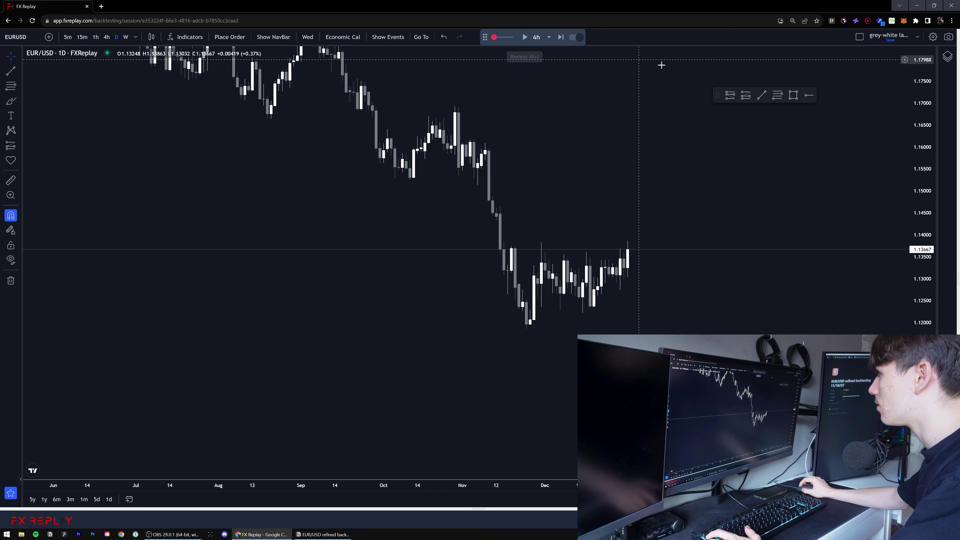
left_click(794, 95)
mouse_move(512, 250)
left_mouse_down()
mouse_move(564, 318)
mouse_move(652, 319)
mouse_move(635, 318)
left_mouse_up()
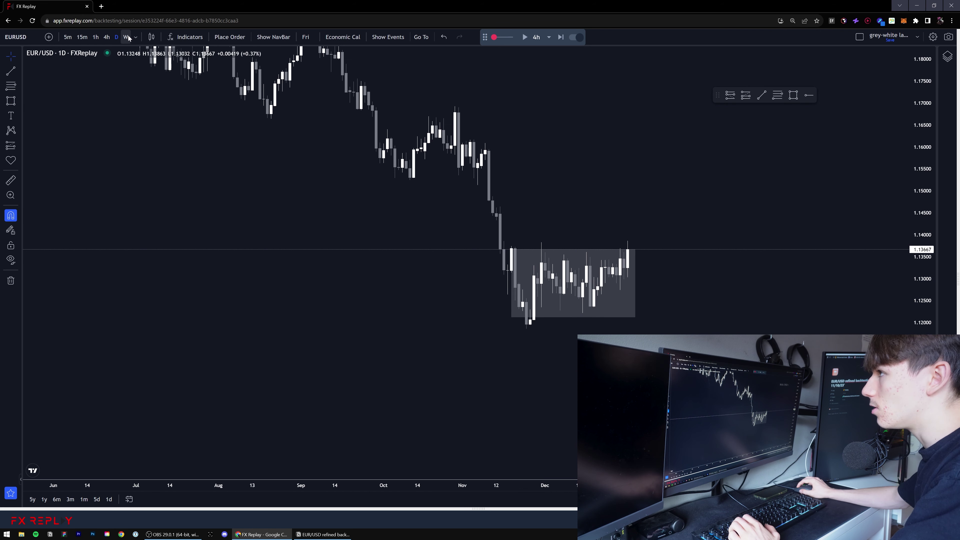
Switch to the weekly timeframe and examine the EUR/USD price structure from 2019 to the end of 2021
left_click(127, 37)
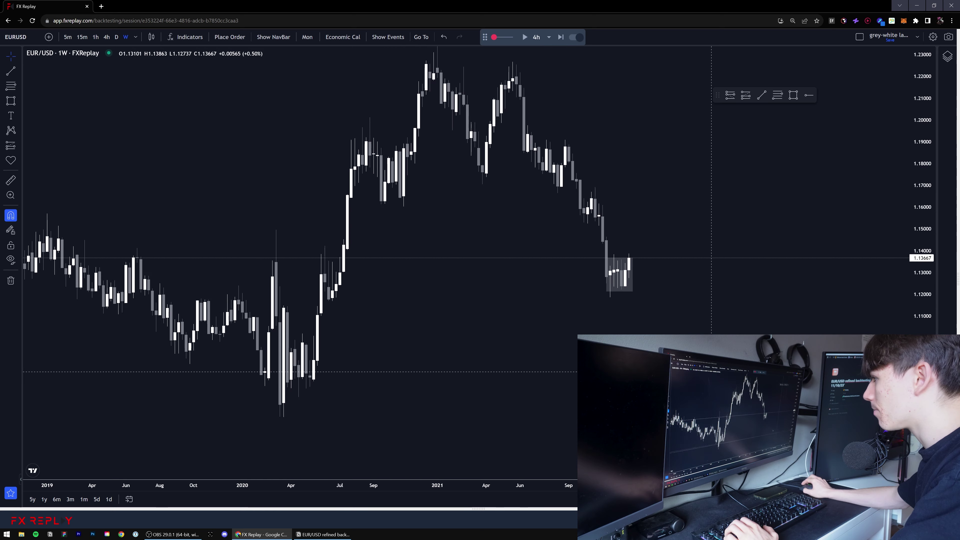
scroll(749, 389, "down", 3)
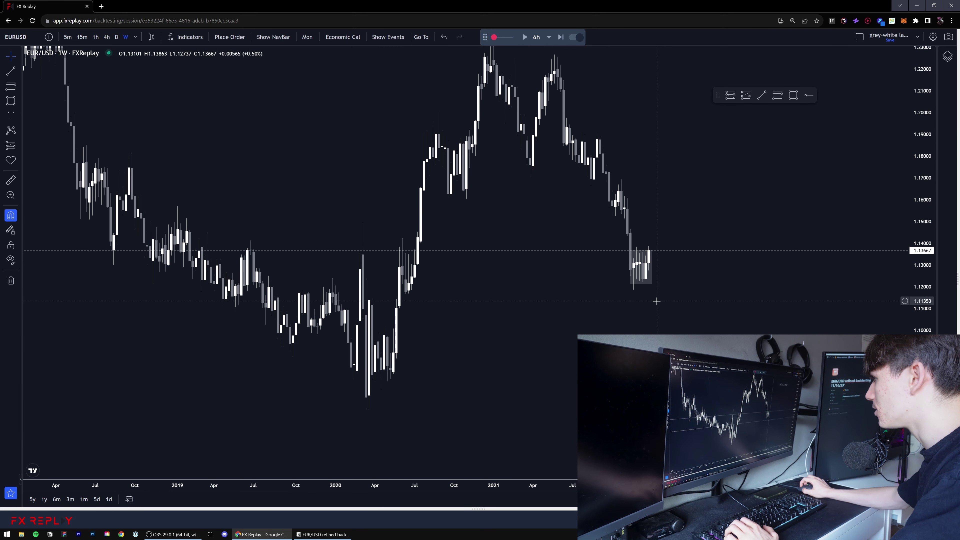
left_click_drag(683, 331, 654, 321)
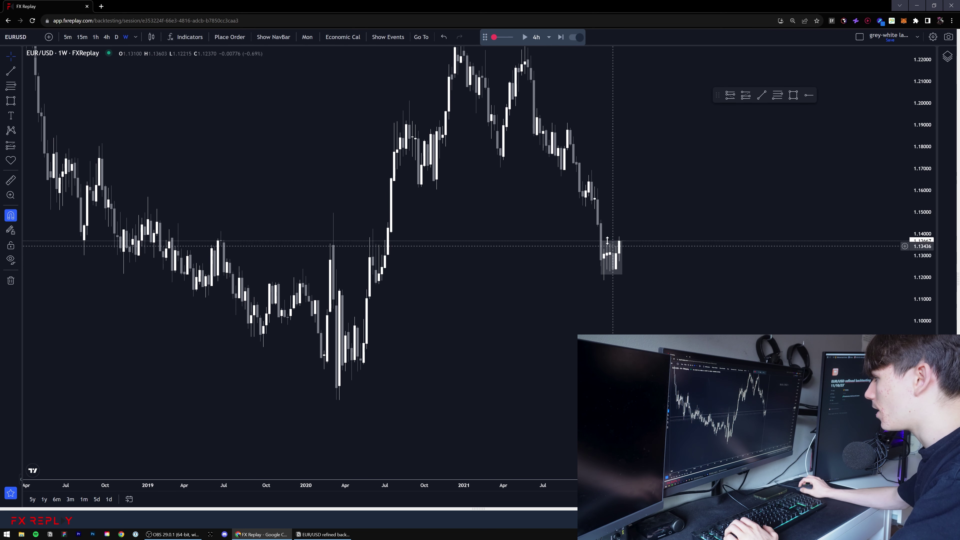
scroll(547, 283, "up", 2)
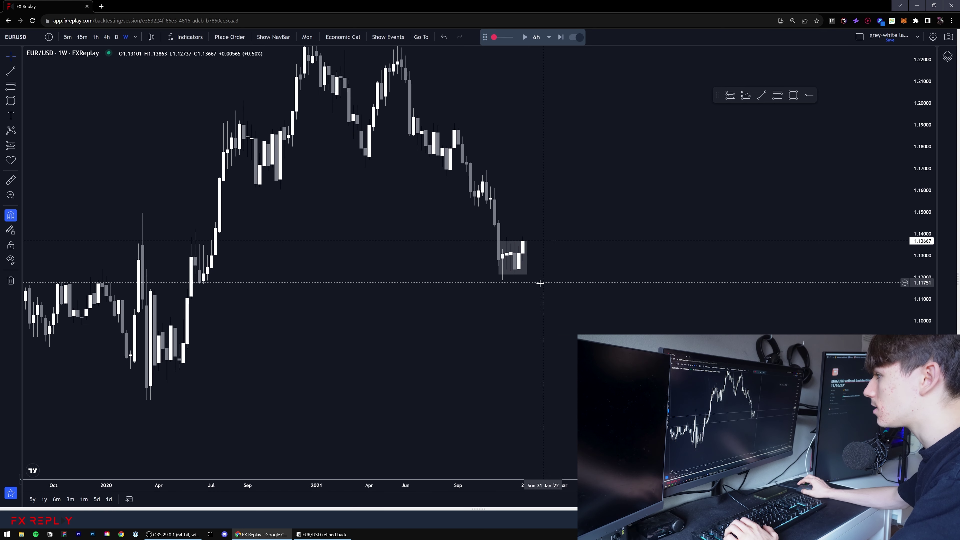
left_click_drag(437, 277, 466, 272)
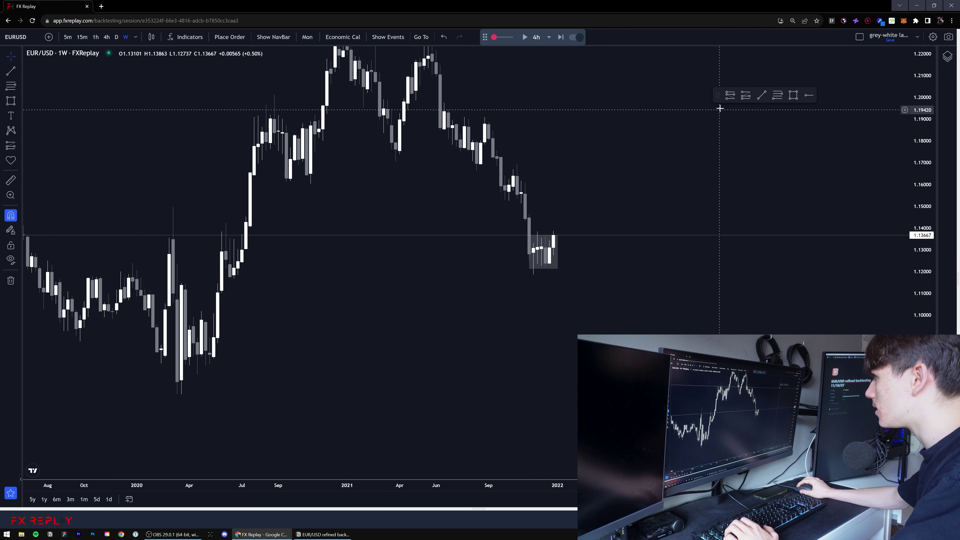
left_click_drag(307, 314, 336, 299)
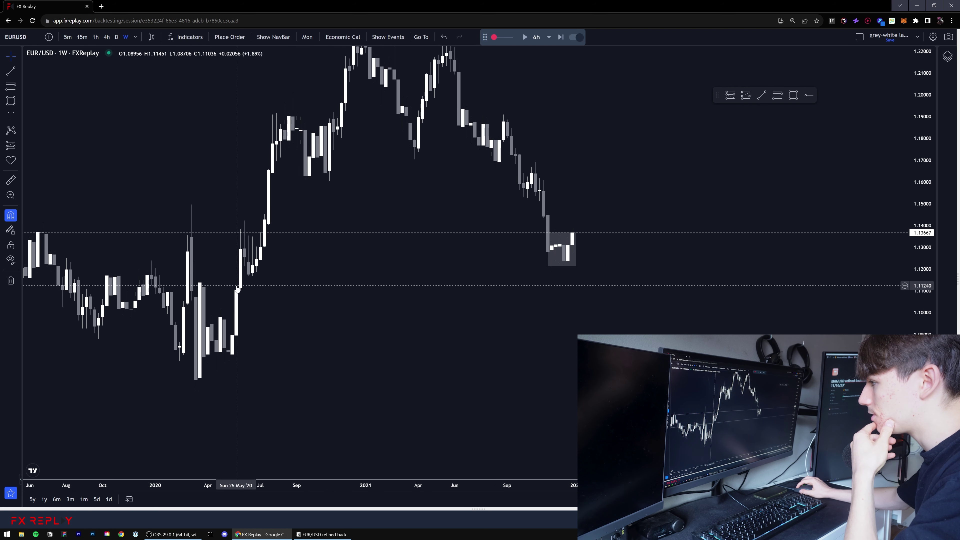
left_click_drag(287, 317, 333, 322)
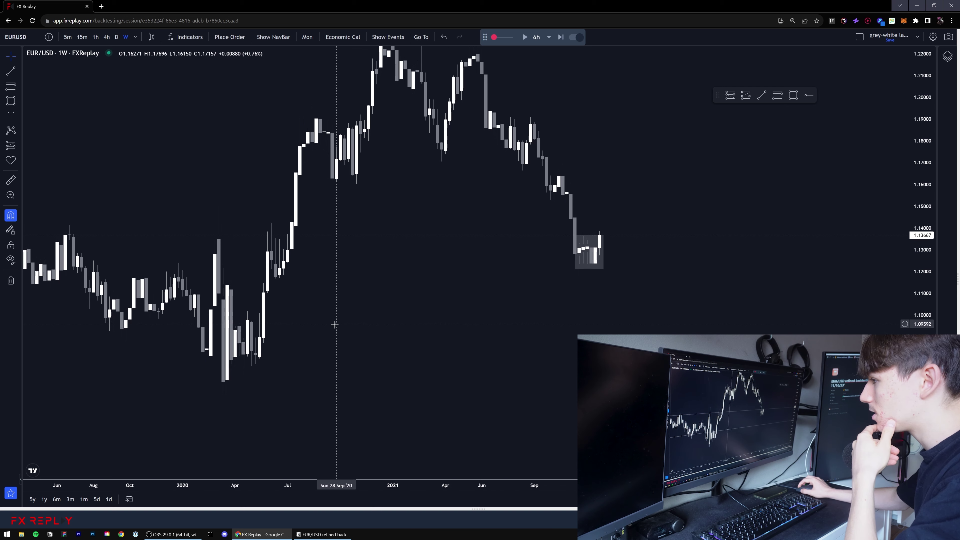
left_click_drag(455, 294, 408, 324)
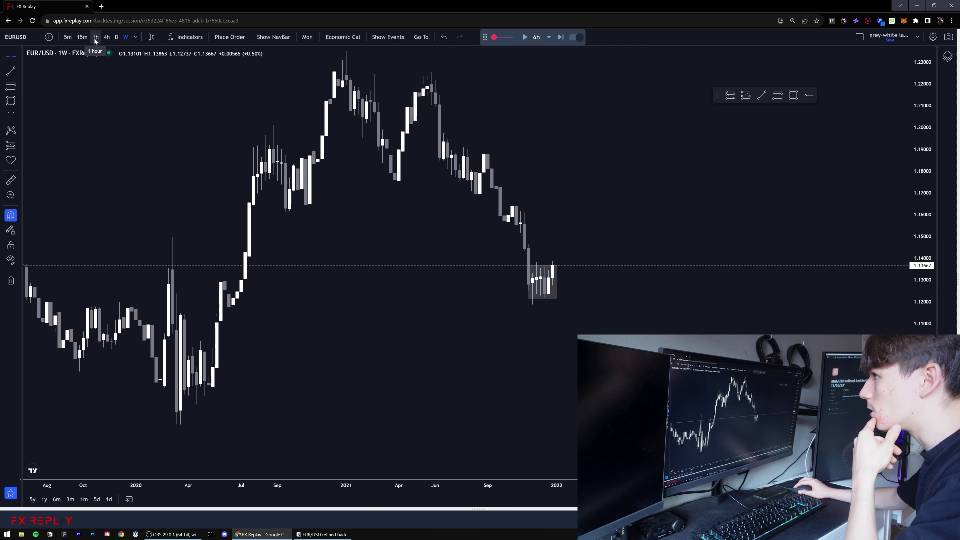
Return to the daily timeframe and delete the rectangle around the November–December consolidation
left_click(117, 37)
left_click_drag(922, 446, 923, 208)
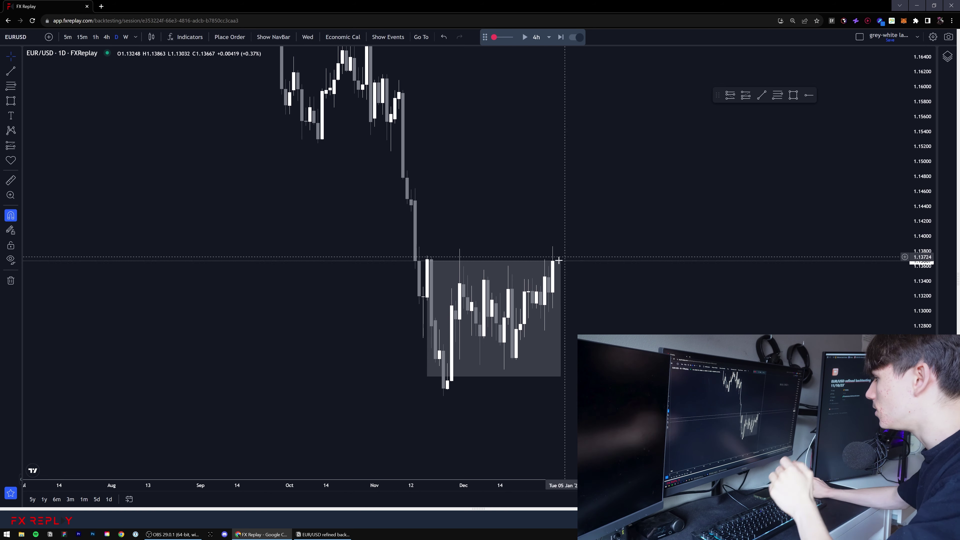
left_click(534, 266)
key("Delete")
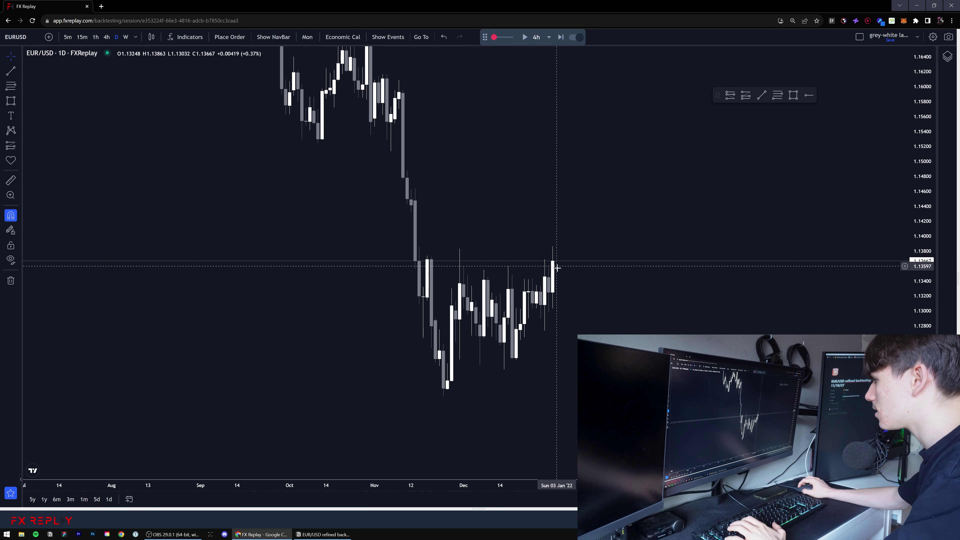
Draw a short horizontal trend line from the preceding late-December high to the latest daily candle's body
scroll(558, 268, "up", 3)
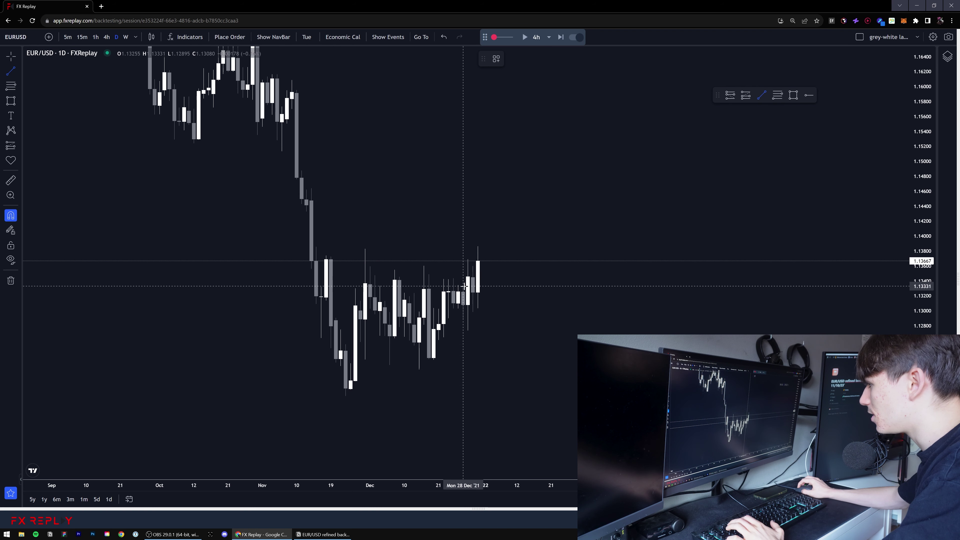
left_click(478, 260, "shift")
left_click(457, 262)
left_click_drag(669, 320, 747, 318)
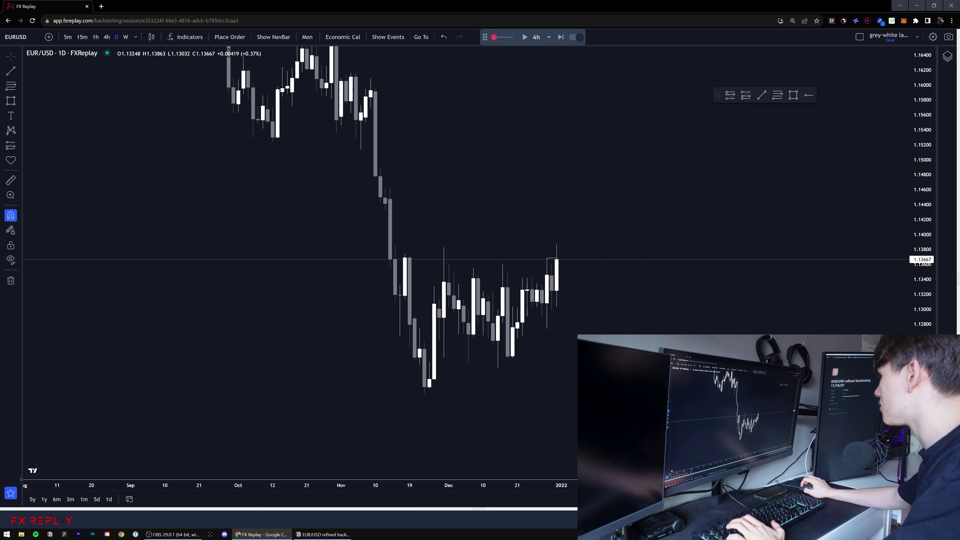
Inspect the latest daily candles around the short trend line, and delete that line
scroll(544, 310, "up", 5)
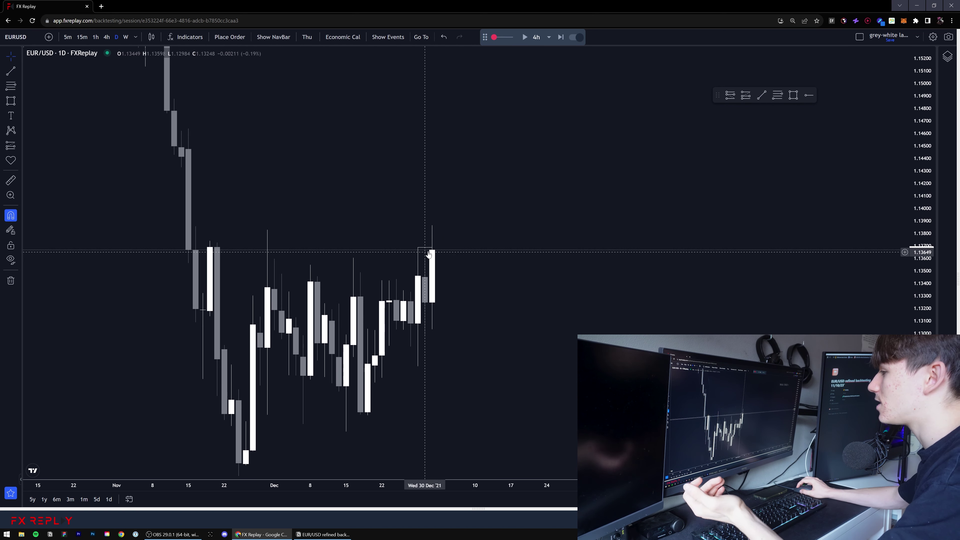
key("shift+Right")
left_click_drag(914, 266, 913, 298)
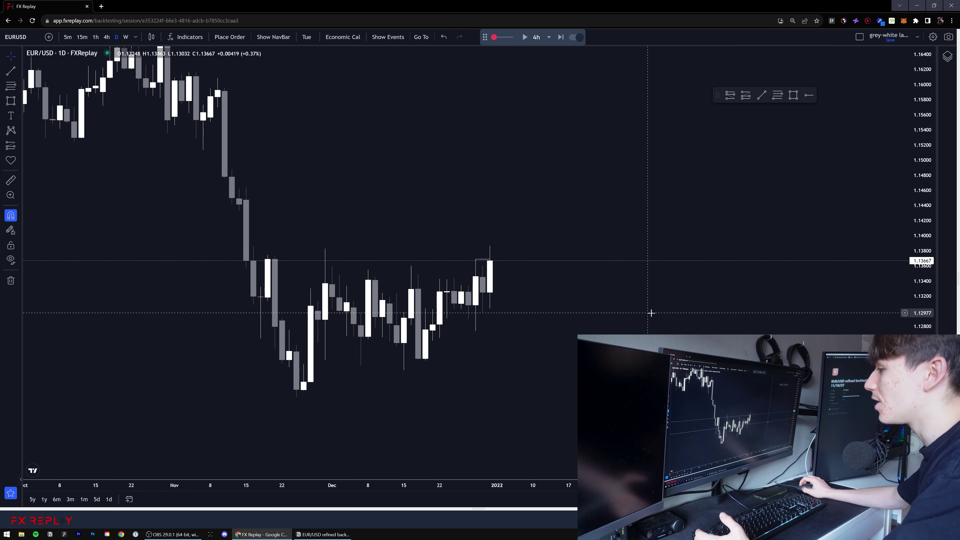
left_click_drag(923, 378, 923, 292)
left_click_drag(632, 337, 661, 333)
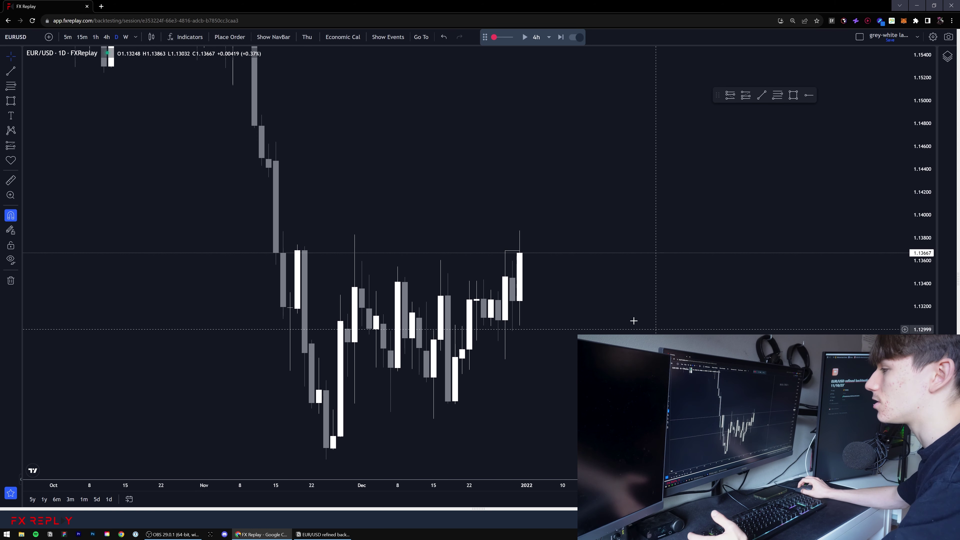
left_click(514, 252)
key("Escape")
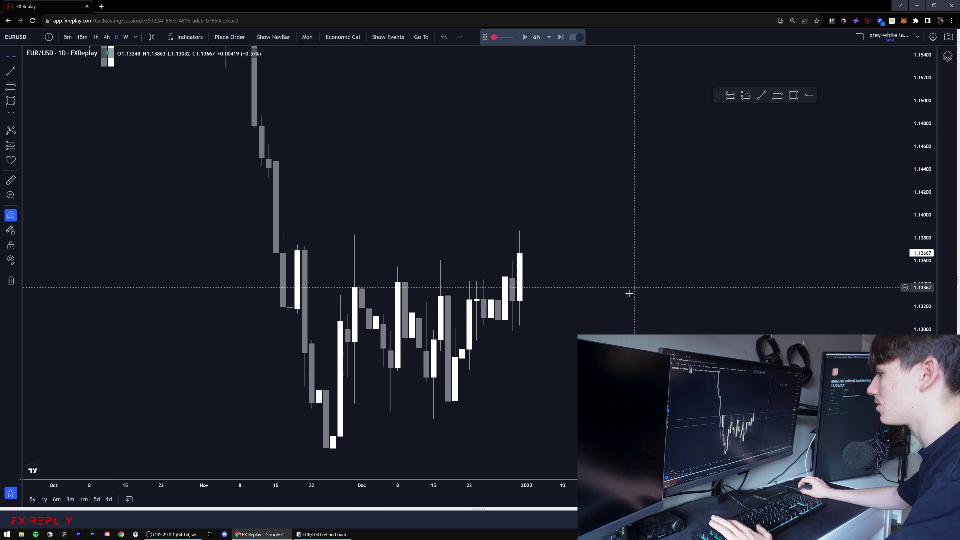
Switch the chart to the 4-hour timeframe and examine the November drop and the December range
key("shift+Right")
left_click_drag(930, 226, 931, 258)
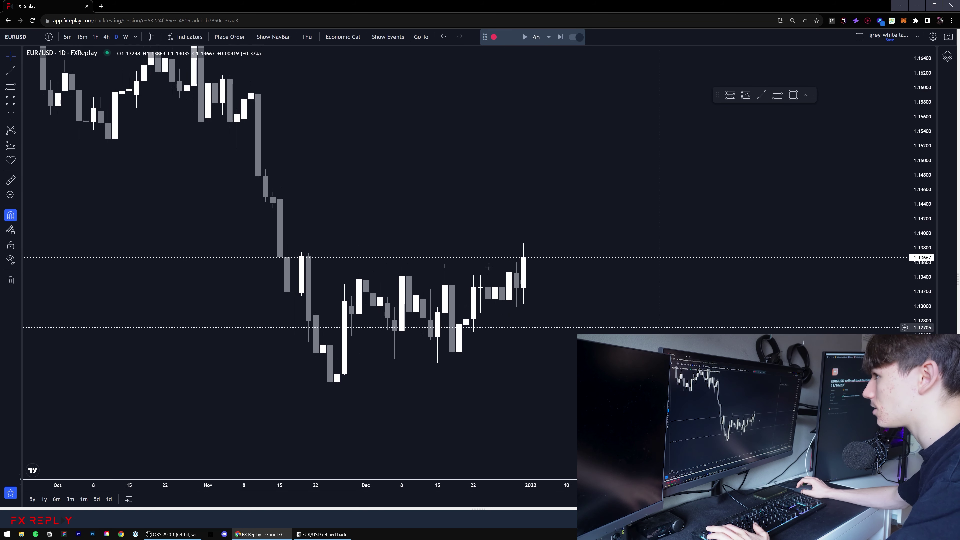
left_click(106, 37)
scroll(562, 268, "down", 10)
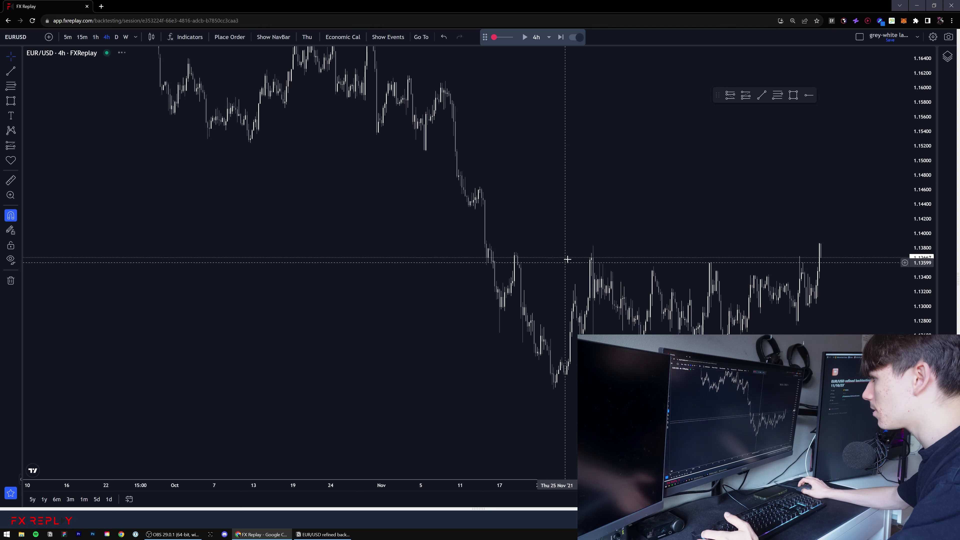
left_click_drag(563, 261, 464, 199)
scroll(887, 296, "up", 5)
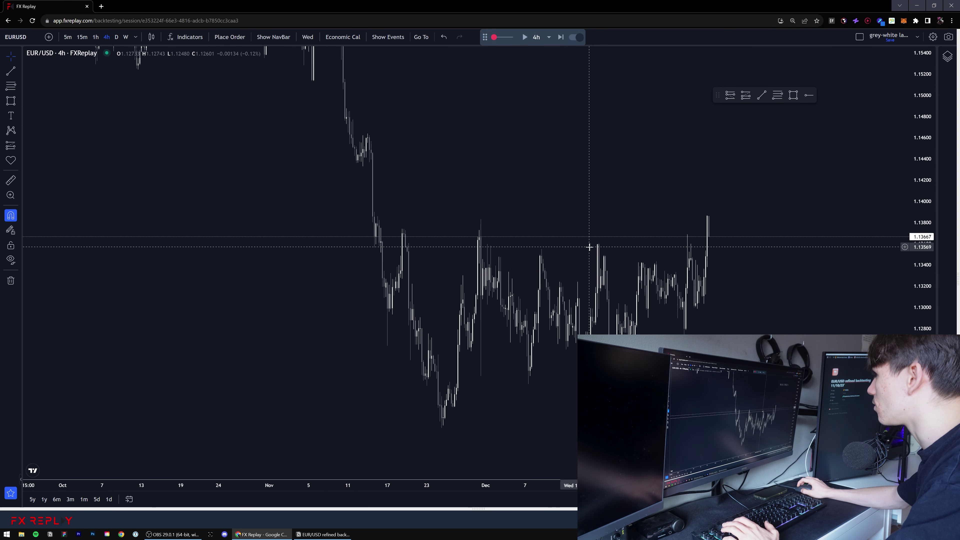
left_click_drag(518, 182, 571, 182)
scroll(558, 188, "down", 2)
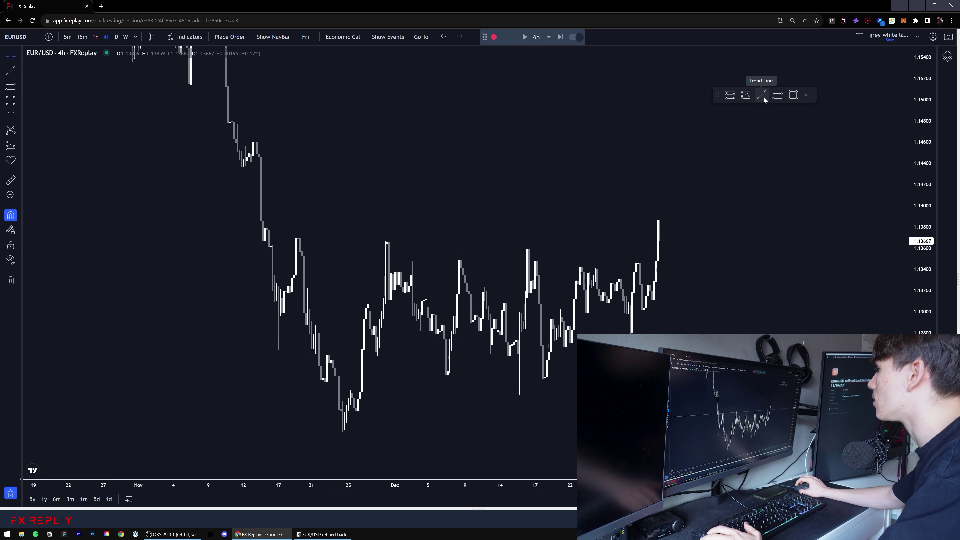
Draw a Fib retracement over the sharp 15 November 2021 drop, from about 1.139 up to about 1.144
left_click(777, 95)
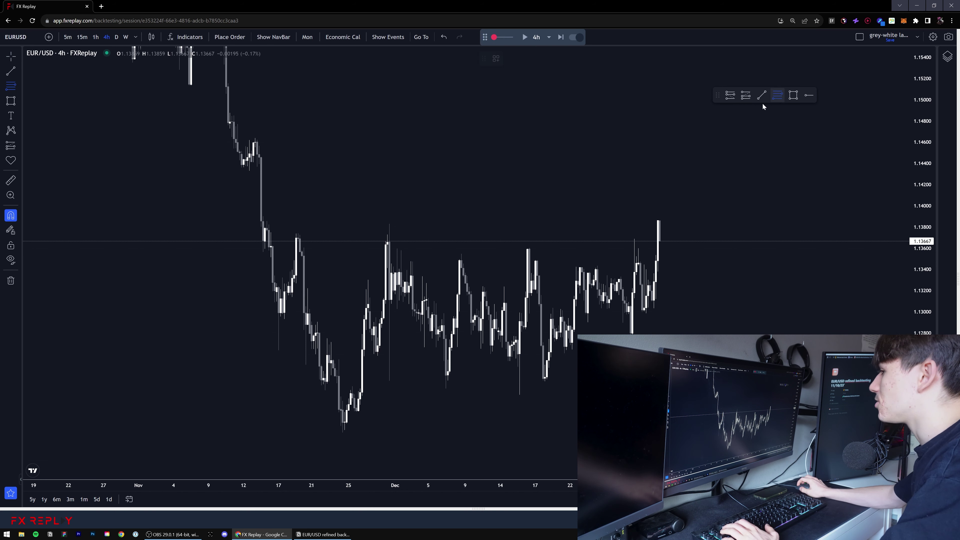
left_click(263, 216)
left_click(258, 168)
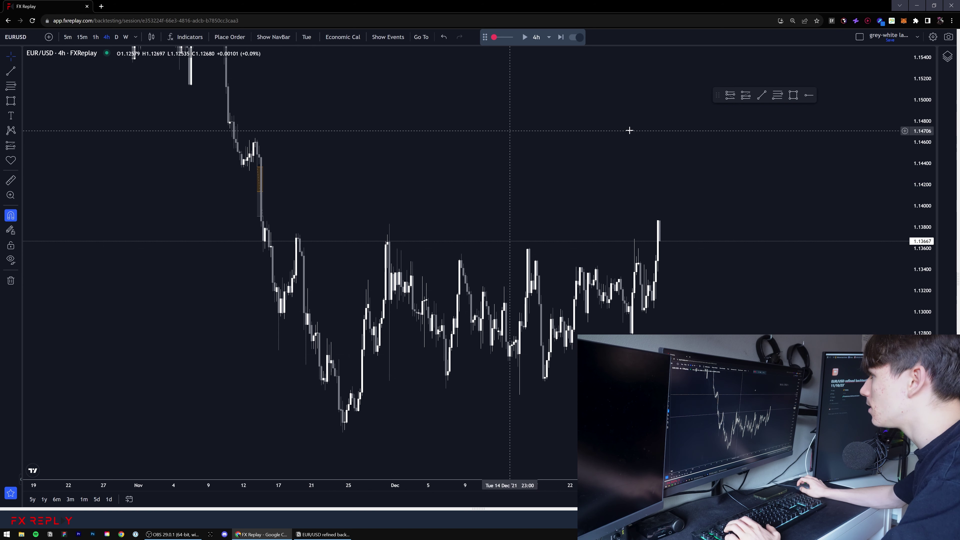
Draw a horizontal trend line at 1.14134 from the 15 November drop past the latest candle, and delete the Fib retracement
left_click(761, 95)
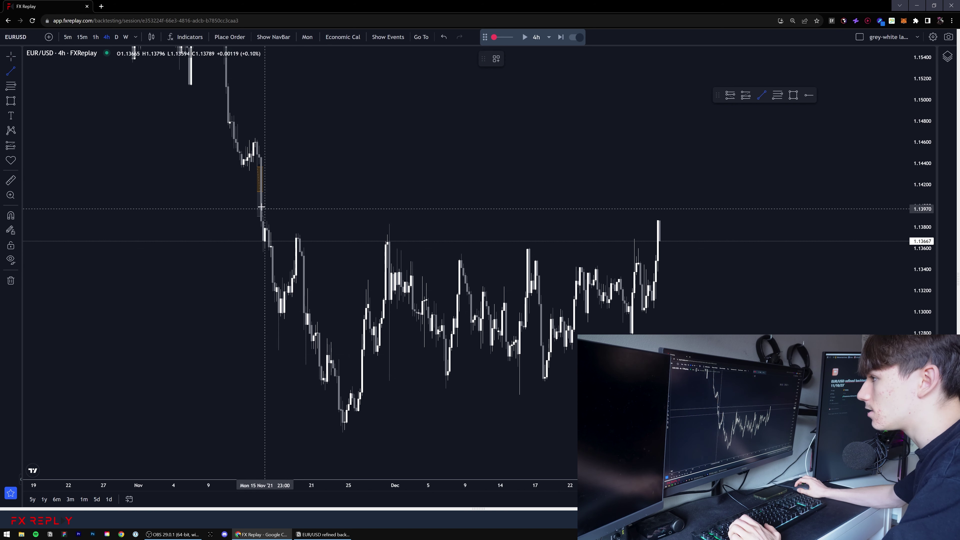
left_click(257, 192)
left_click(716, 208)
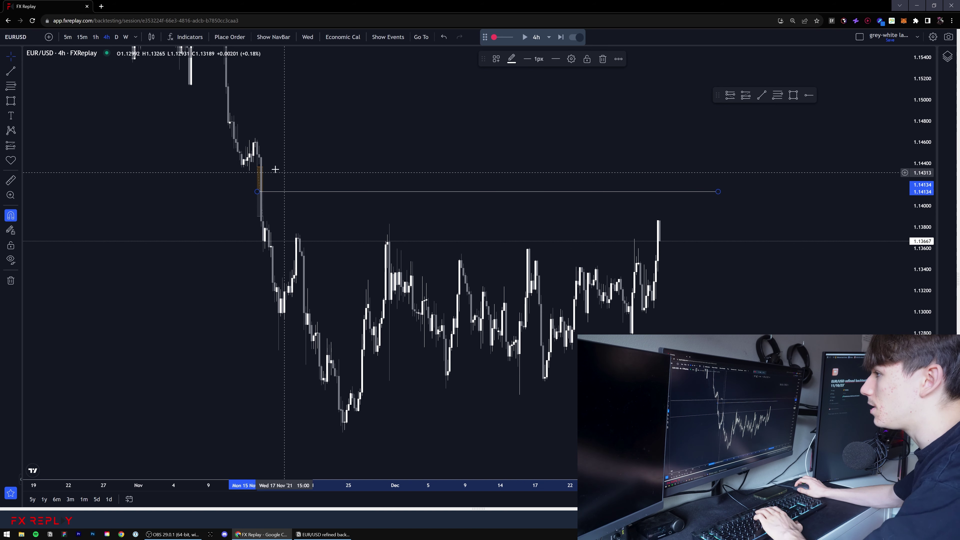
key("Delete")
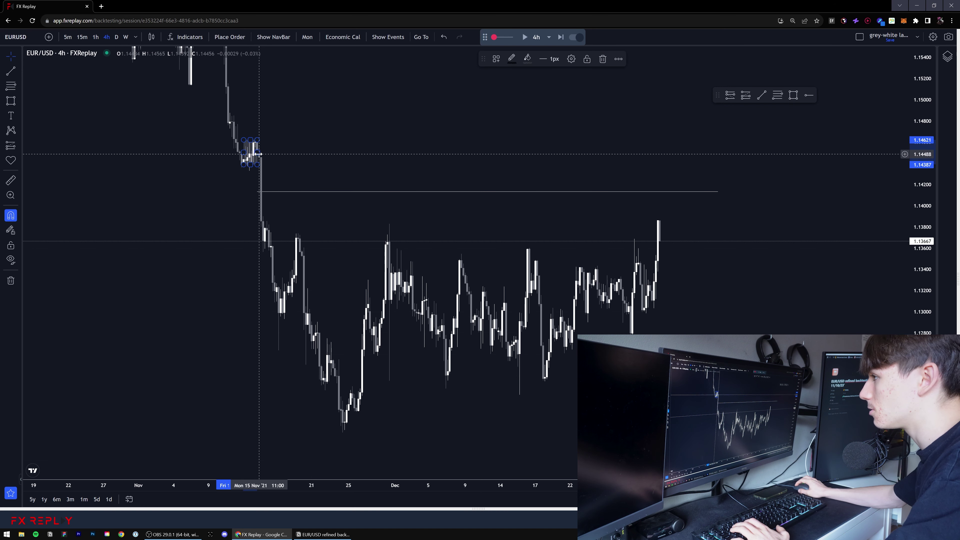
Mark the small consolidation before the 15 November drop with a rectangle from 1.14387 to 1.14621, extended to the trend line's end
left_click(641, 140)
left_click_drag(652, 153, 708, 148)
left_click(669, 176)
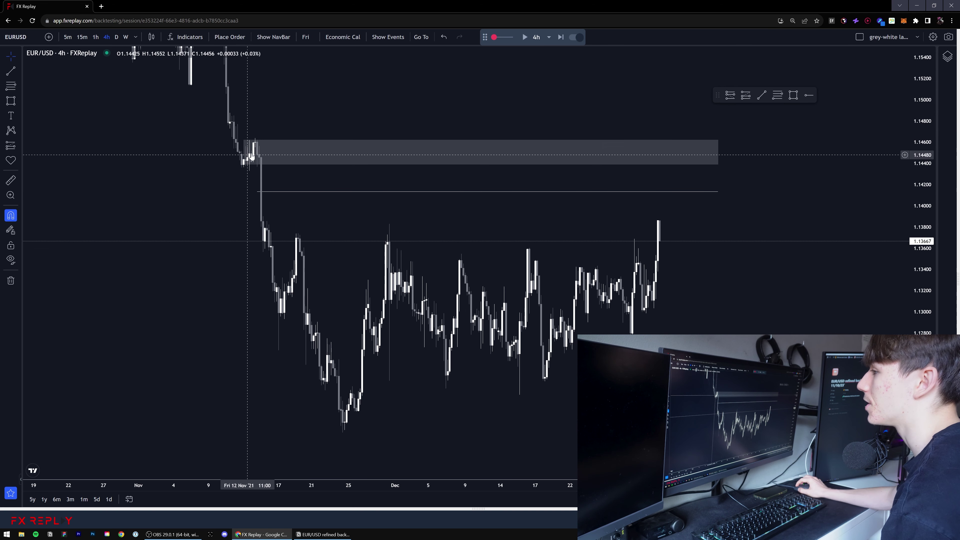
Switch the chart to the 1-hour timeframe and examine the late-December rise below the marked line and zone
left_click_drag(220, 208, 242, 203)
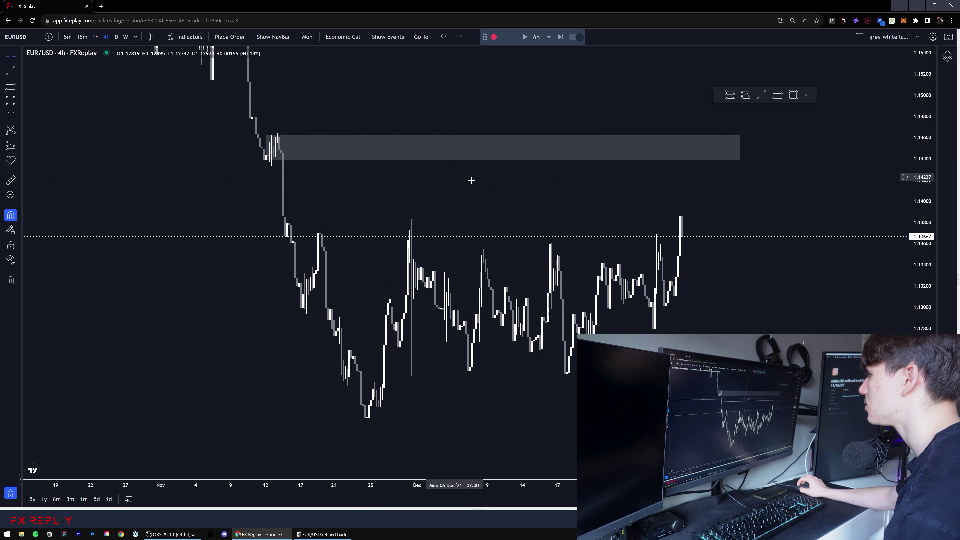
left_click_drag(471, 181, 439, 178)
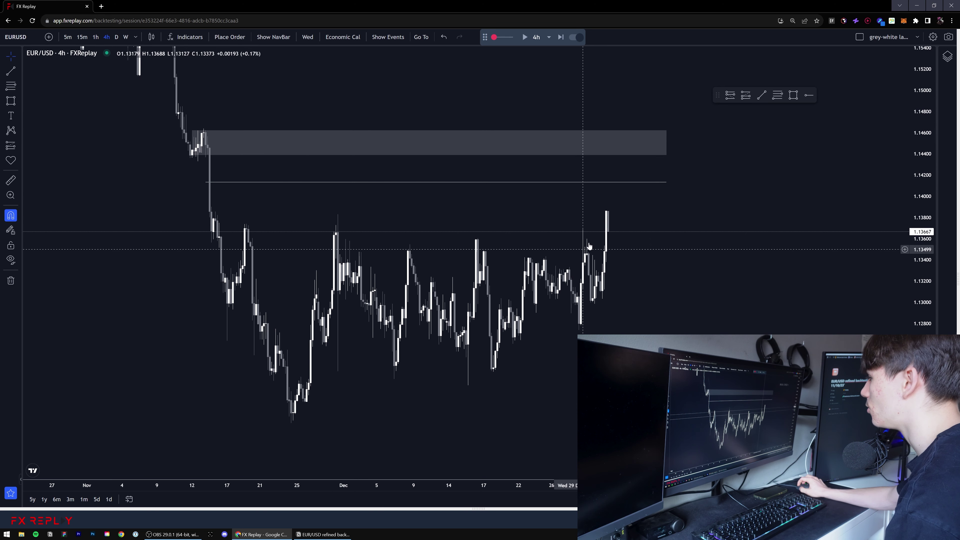
left_click_drag(915, 280, 905, 315)
left_click_drag(529, 226, 469, 225)
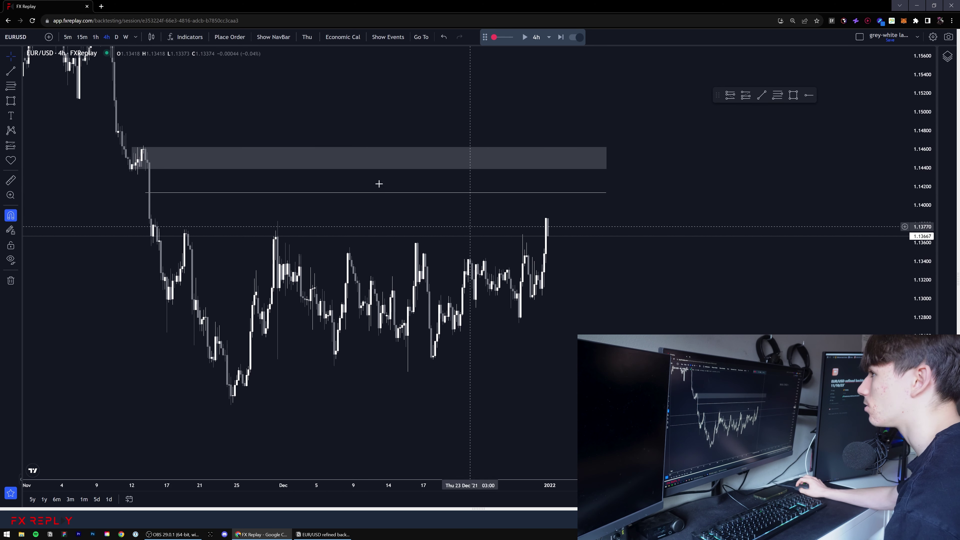
left_click(94, 37)
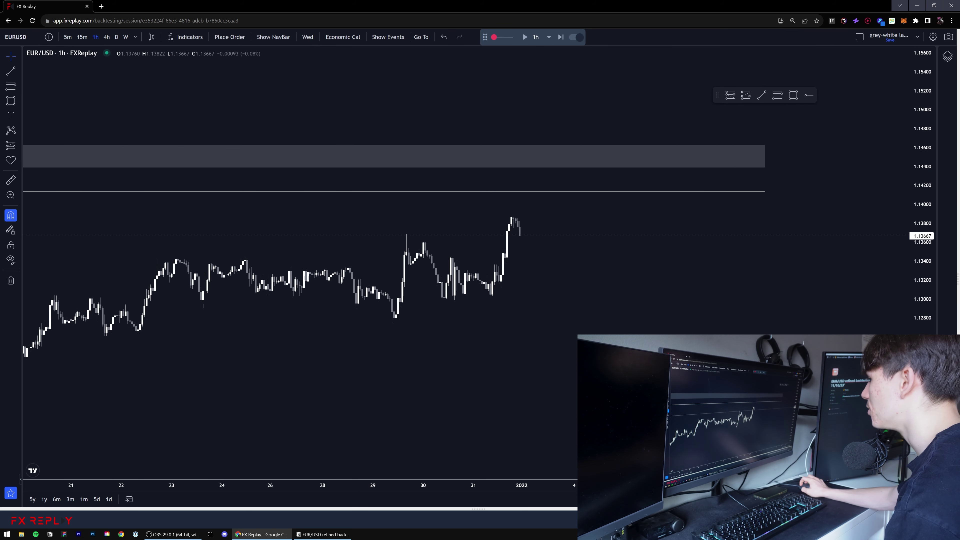
scroll(497, 325, "up", 3)
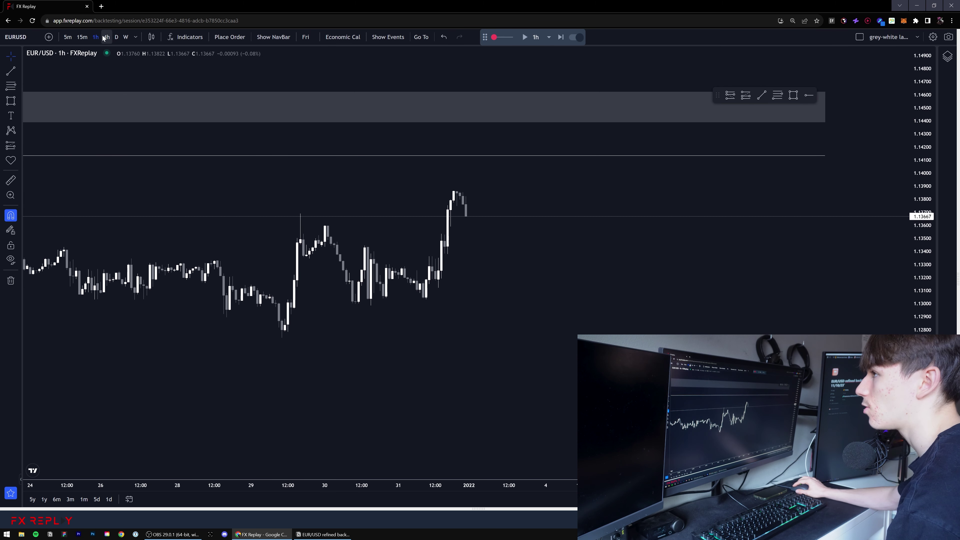
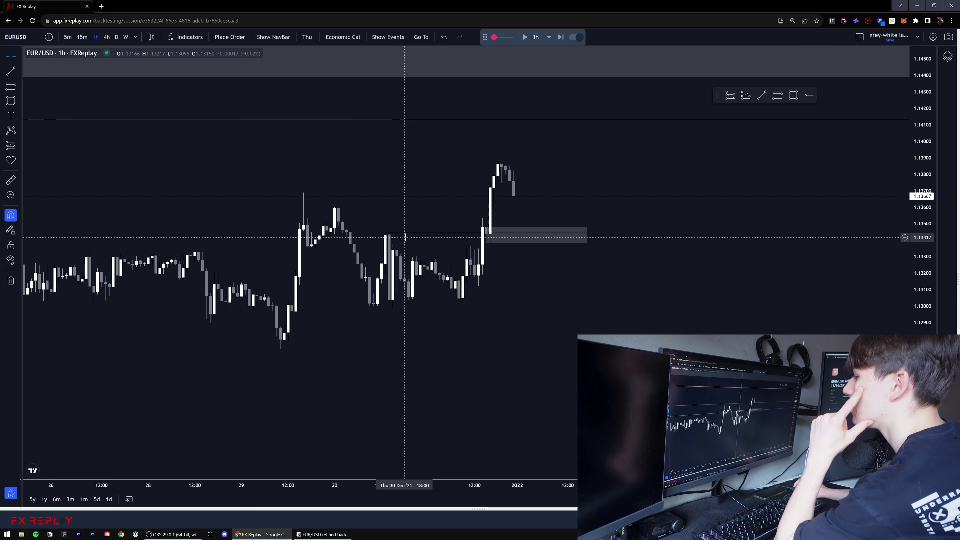
Test a long position from 1.13446 with its target at 1.14115 and stop at 1.12984, and delete it
left_click_drag(428, 253, 428, 252)
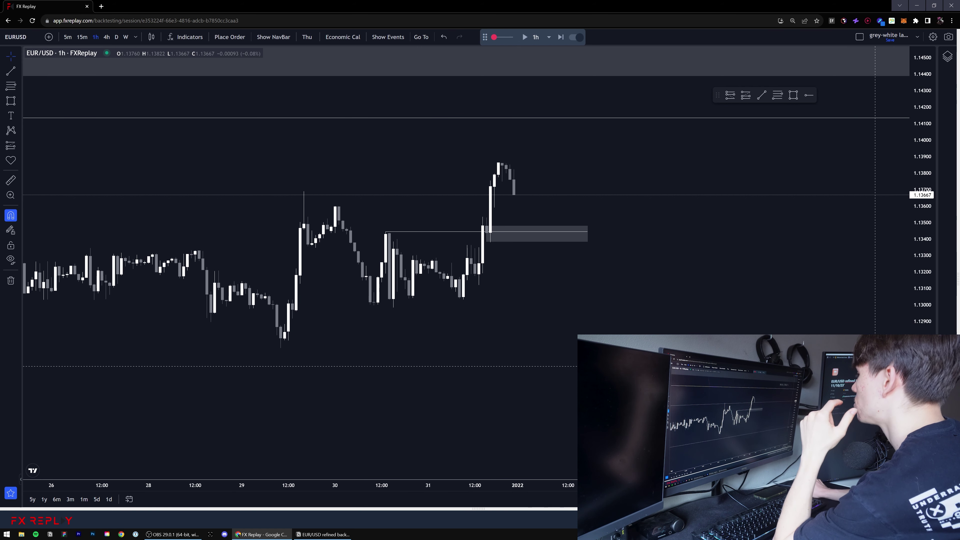
left_click_drag(923, 386, 923, 353)
left_click_drag(610, 335, 592, 326)
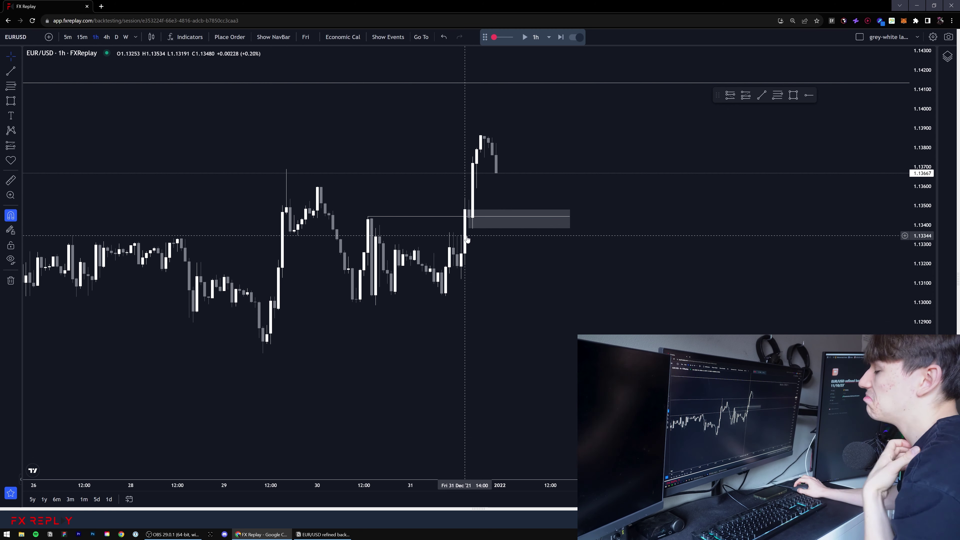
left_click_drag(523, 262, 518, 267)
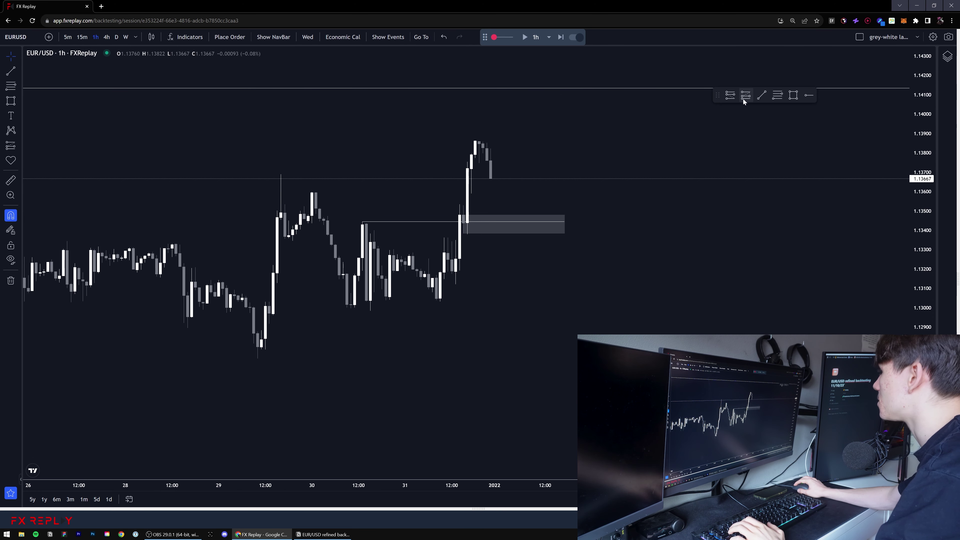
left_click(575, 222)
left_click_drag(574, 265, 531, 270)
left_click_drag(574, 171, 574, 92)
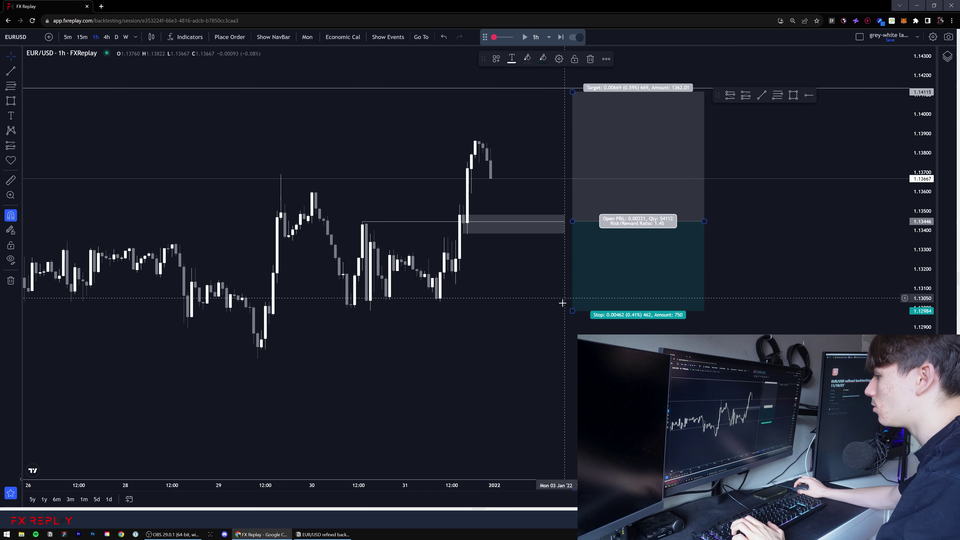
key("Delete")
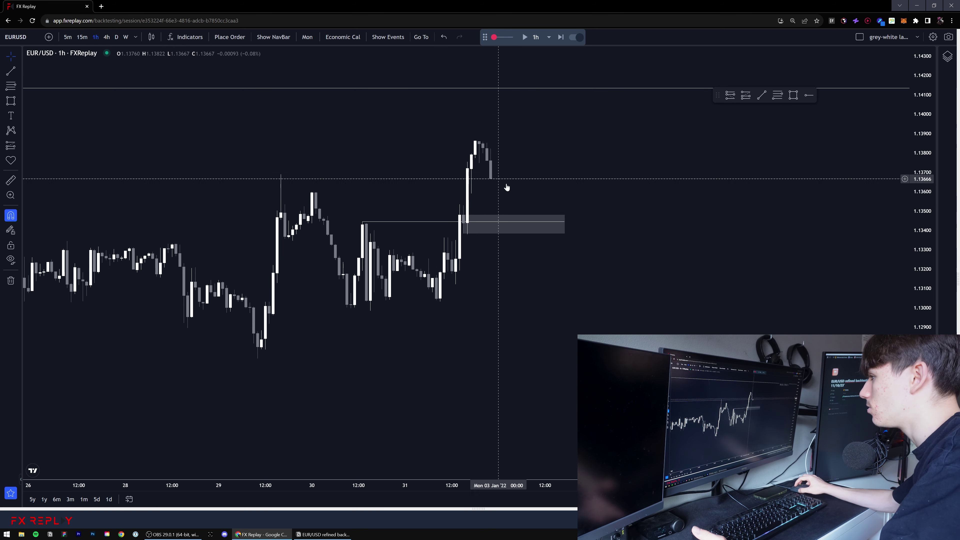
Play the replay at the highest speed until price pulls back into the 1-hour zone, and switch to the 15-minute timeframe
left_click_drag(474, 279, 479, 271)
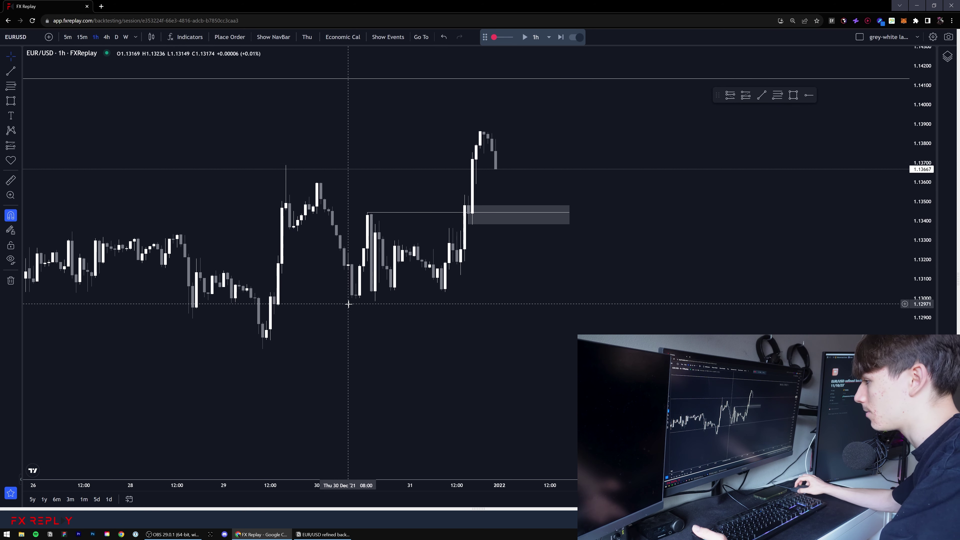
key("Left")
key("Left")
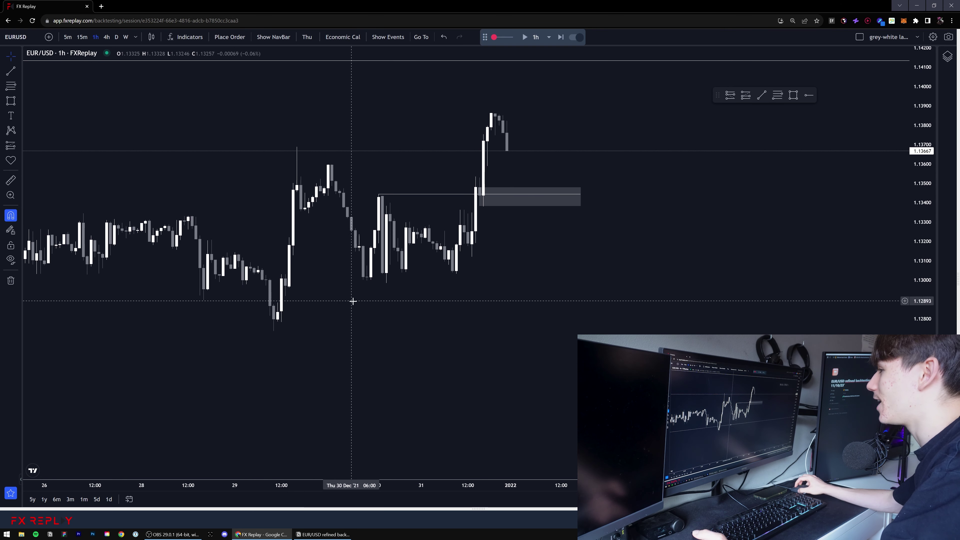
scroll(353, 301, "up", 3)
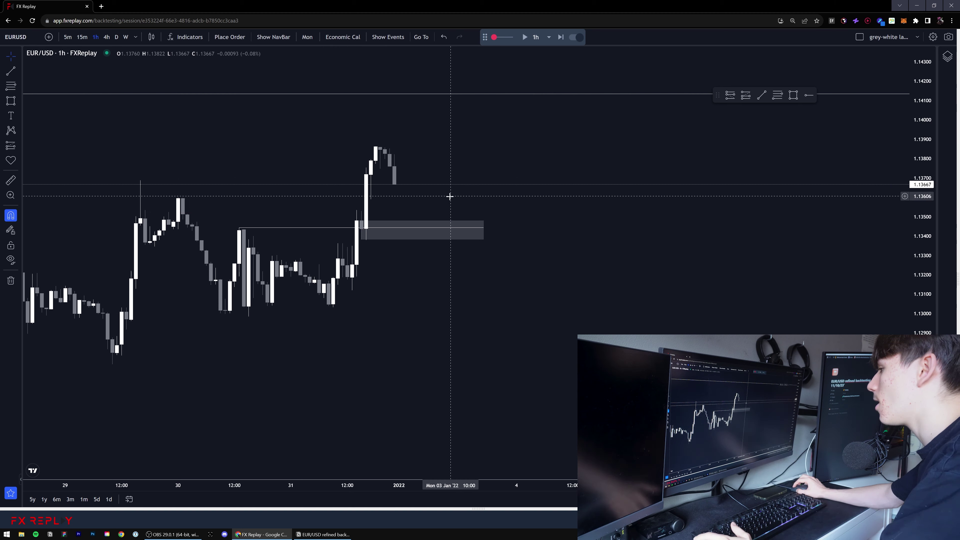
scroll(468, 206, "down", 2)
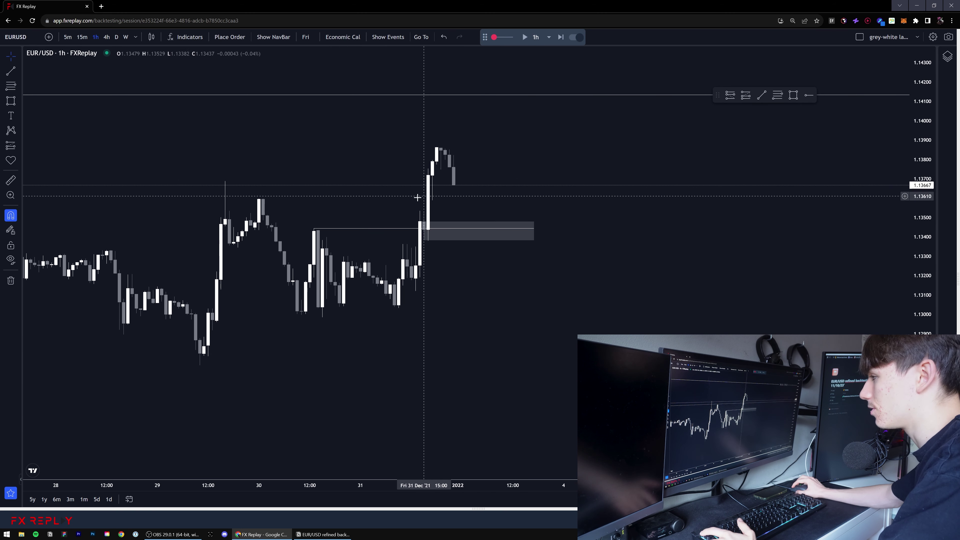
left_click_drag(345, 202, 351, 202)
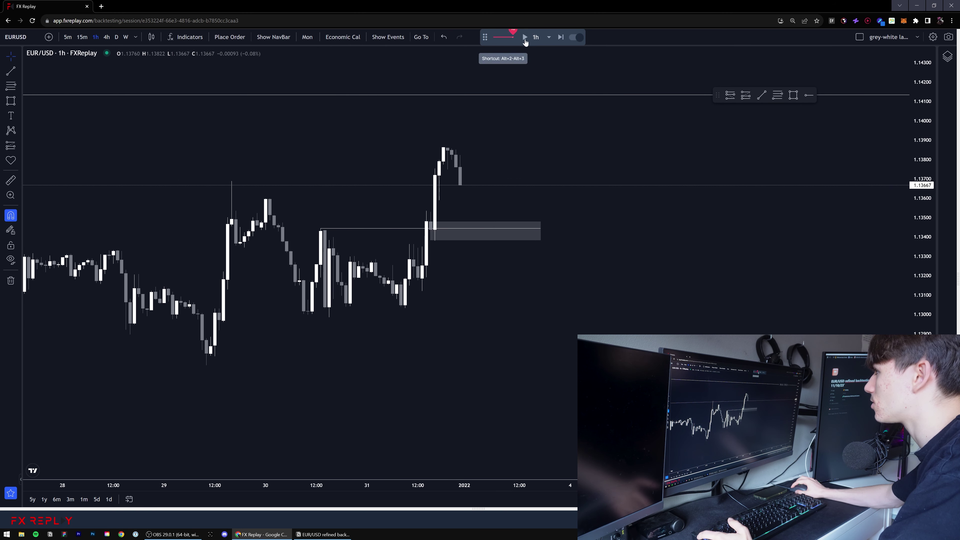
left_click(526, 37)
left_click(82, 37)
scroll(548, 281, "up", 3)
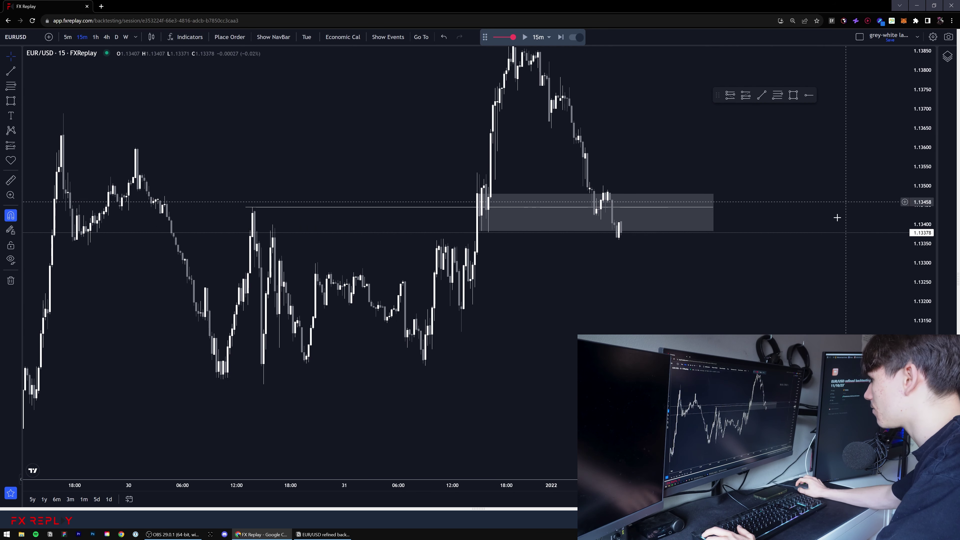
Advance the replay by eight 15-minute candles
left_click_drag(570, 211, 530, 232)
left_click_drag(576, 269, 554, 262)
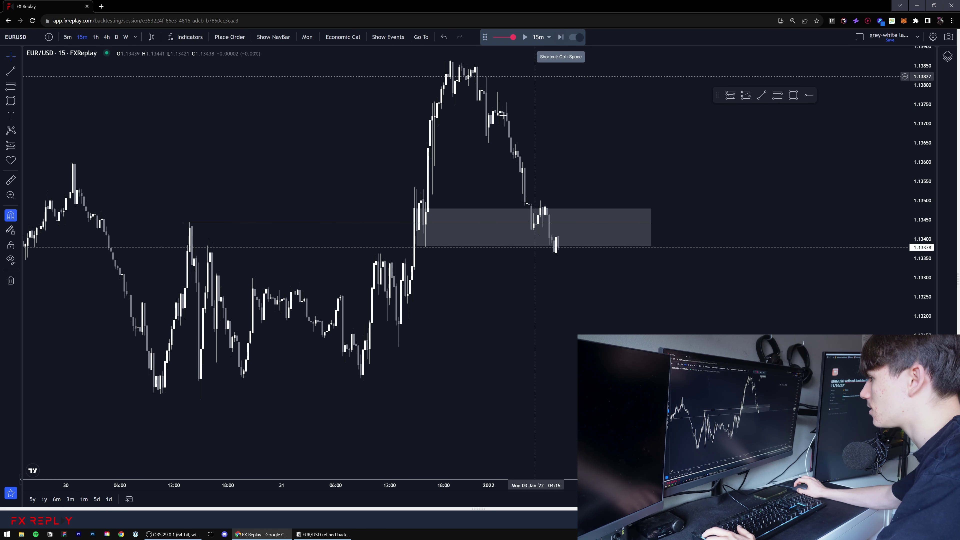
left_click(561, 37)
left_click(560, 37)
left_click(561, 37)
left_click(561, 37)
left_click(561, 38)
left_click(560, 38)
left_click(561, 37)
left_click(561, 37)
Examine the 15-minute price structure from 30 December to the latest reaction around the shaded zone
left_click_drag(522, 337, 554, 334)
left_click_drag(519, 297, 531, 294)
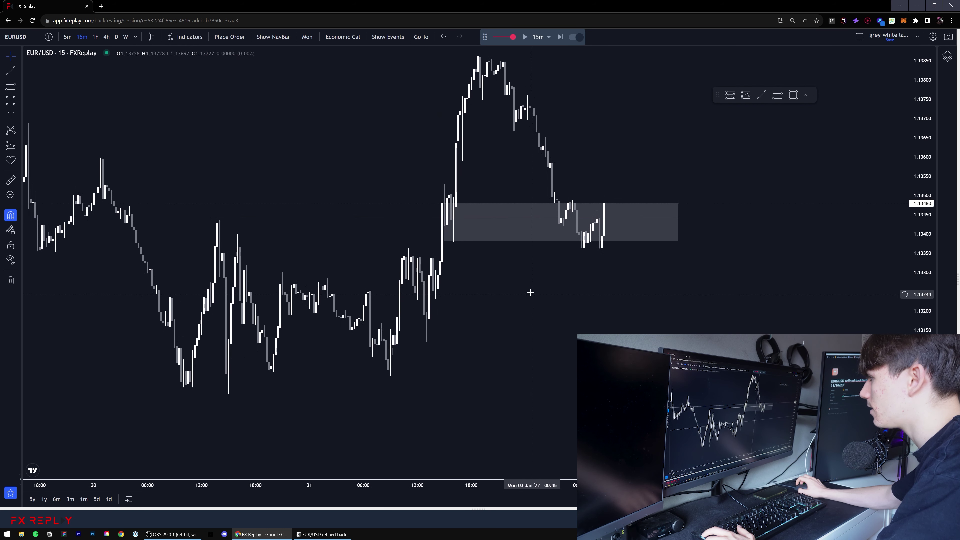
scroll(529, 292, "up", 3)
left_click_drag(471, 308, 494, 303)
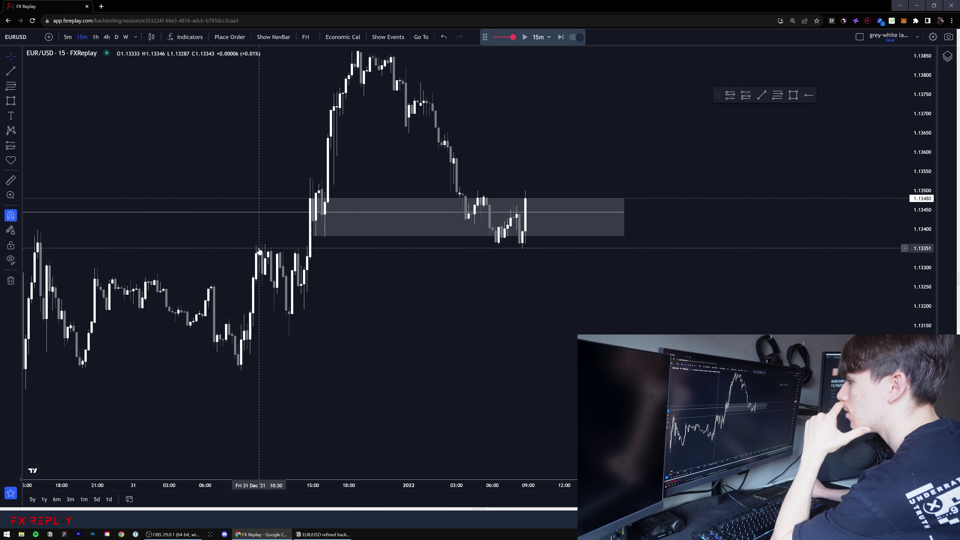
scroll(214, 229, "down", 1)
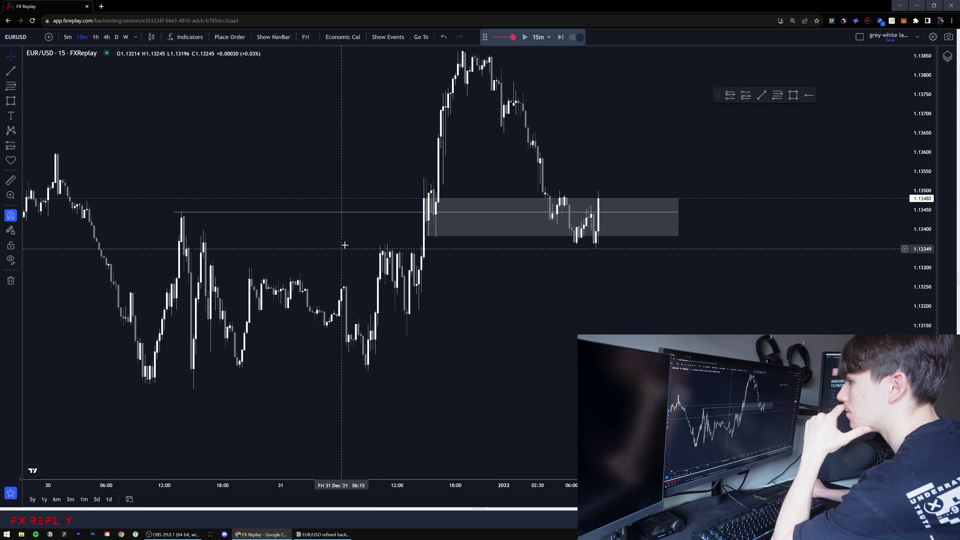
scroll(328, 241, "right", 1)
scroll(362, 245, "up", 1)
scroll(378, 259, "left", 1)
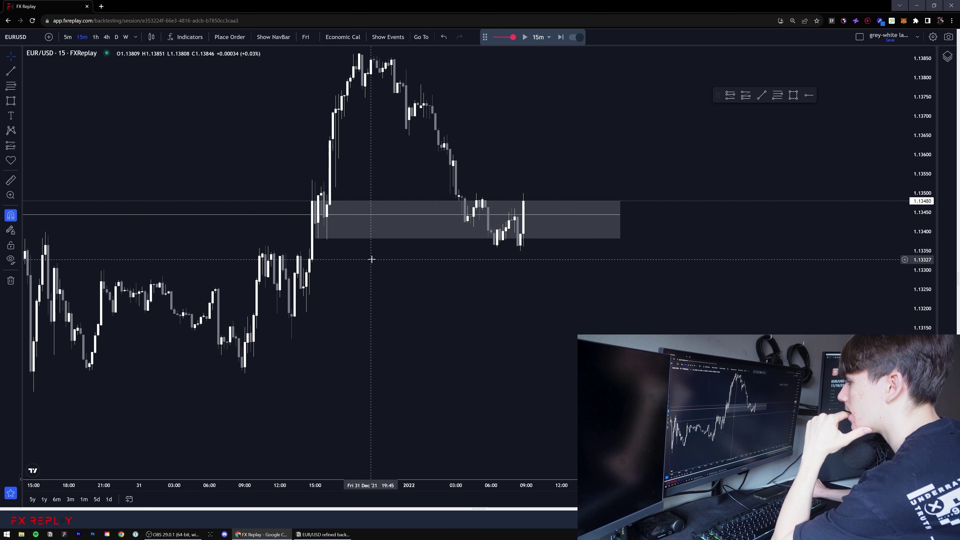
scroll(357, 261, "left", 1)
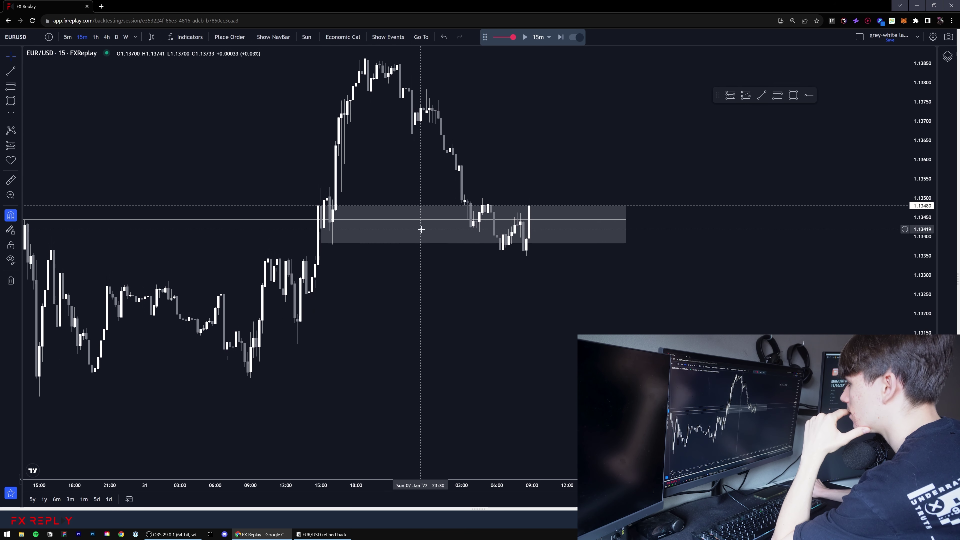
Delete the shaded zone rectangle and circle the three successive lows of 3 January 2022 with the Brush
left_click(435, 210)
key("Delete")
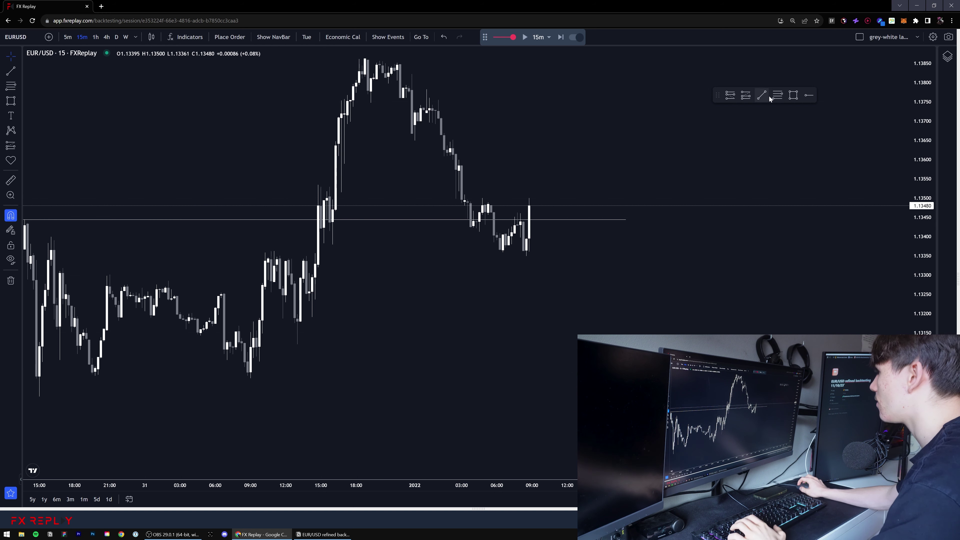
left_click(20, 87)
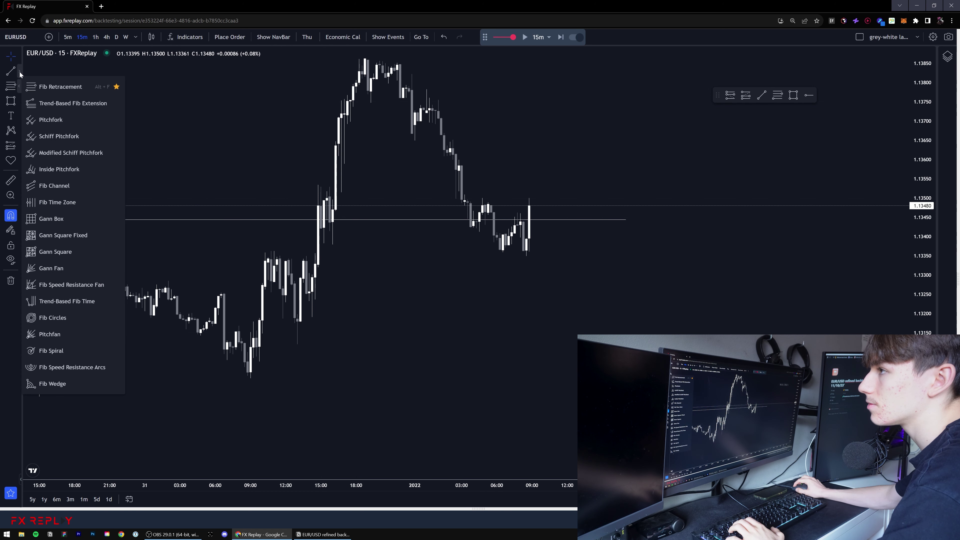
left_click(19, 71)
left_click(19, 100)
left_click(45, 101)
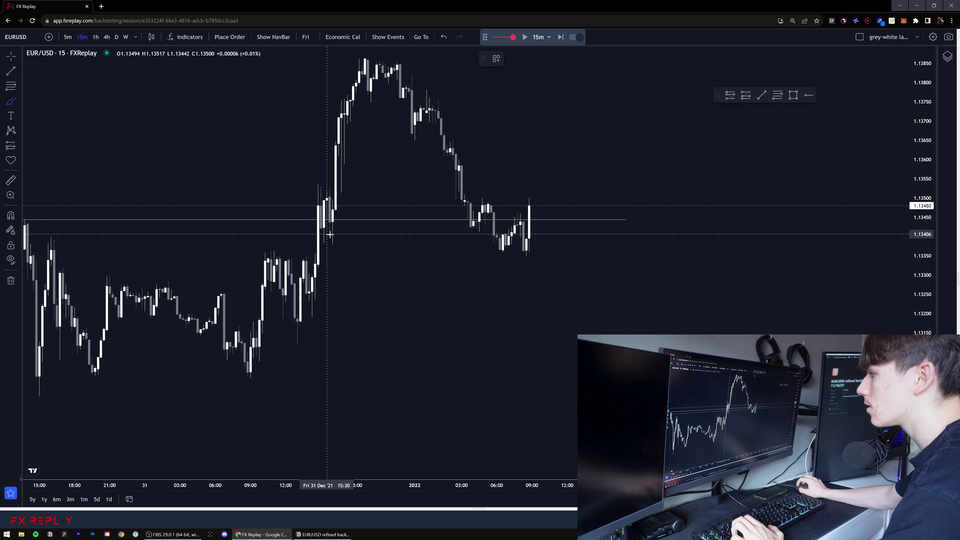
left_click_drag(474, 228, 480, 230)
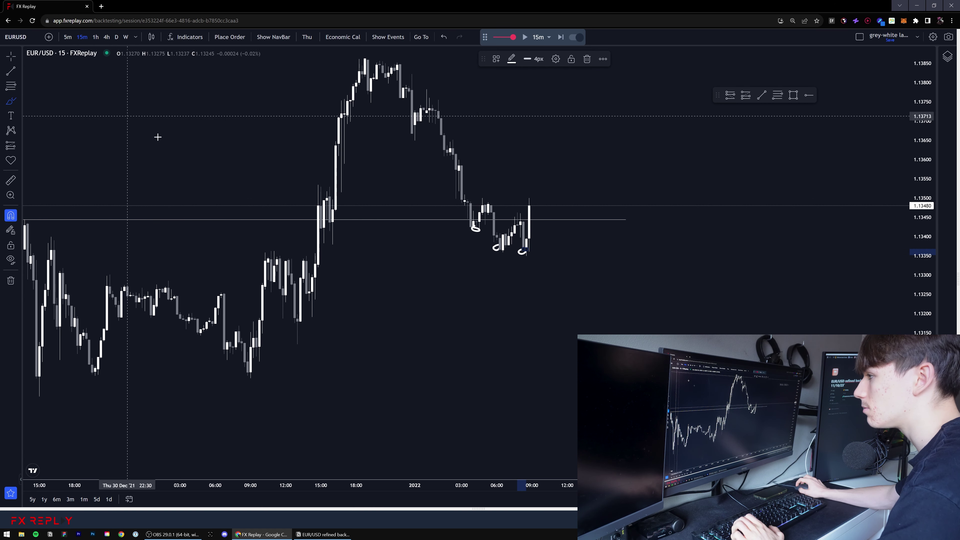
left_click(11, 56)
Delete the horizontal line through the old zone and draw a short trend line at about 1.1346 from the last minor high to the latest candle
left_click(349, 219)
key("Delete")
scroll(480, 261, "up", 6)
left_click_drag(500, 262, 621, 252)
left_click_drag(923, 400, 923, 305)
left_click_drag(317, 204, 487, 252)
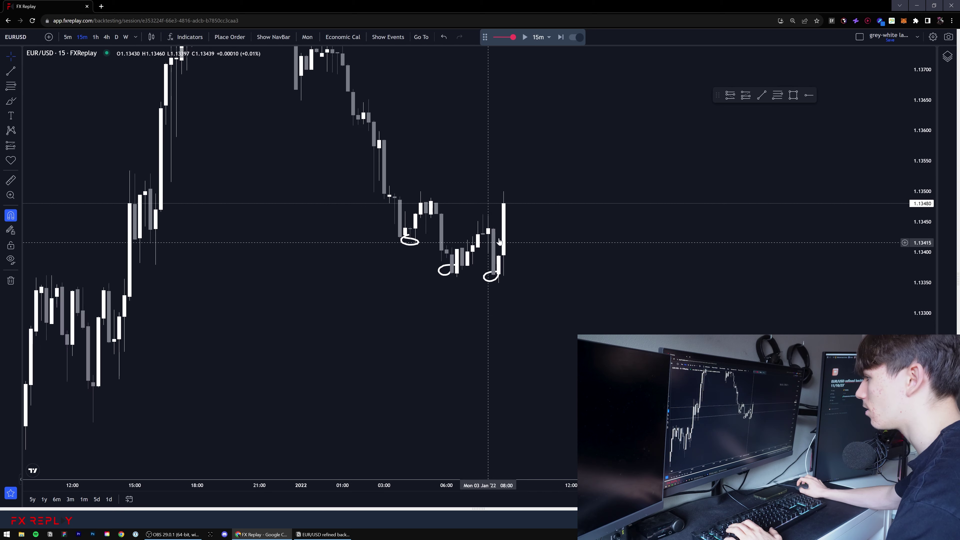
left_click_drag(565, 240, 577, 239)
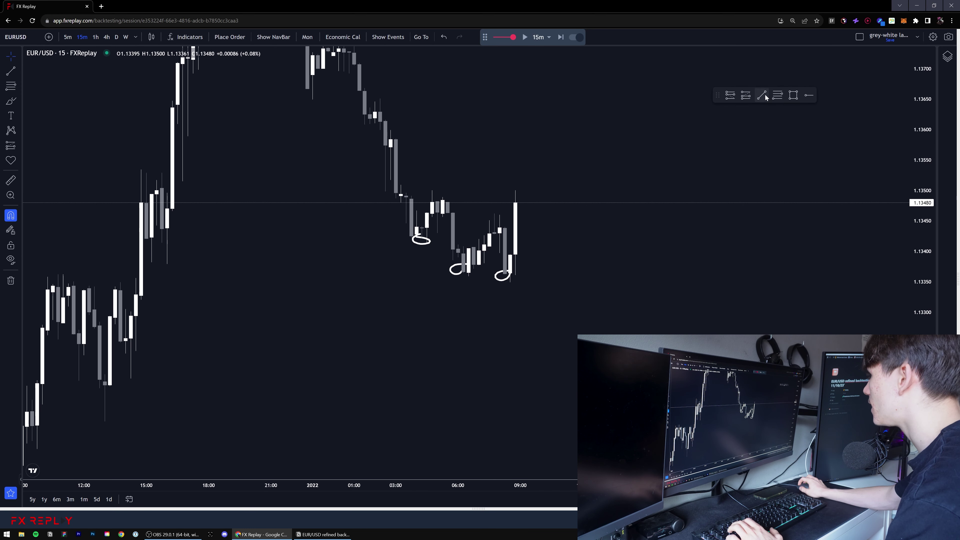
left_click(516, 215)
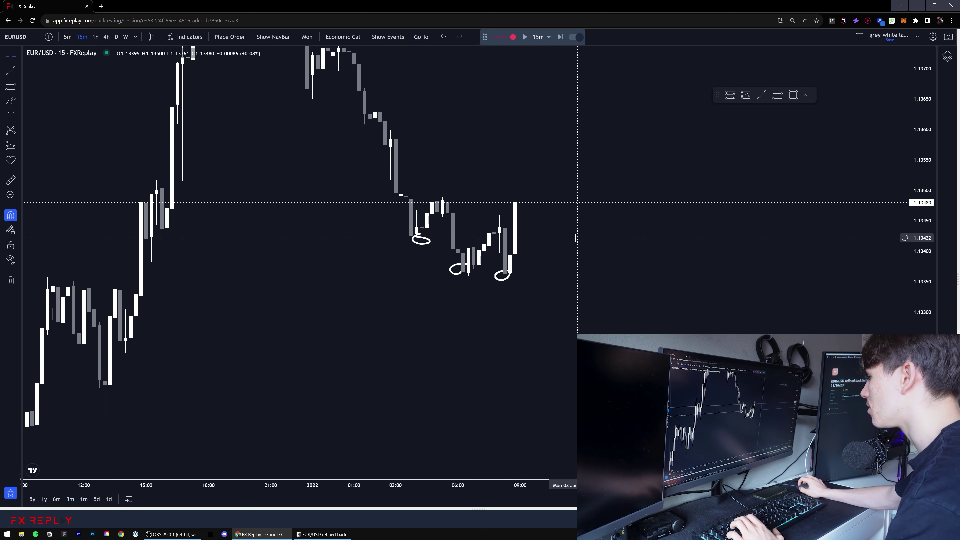
Switch the chart to the 5-minute timeframe and examine the three circled lows and the latest upward candle
scroll(518, 301, "down", 2)
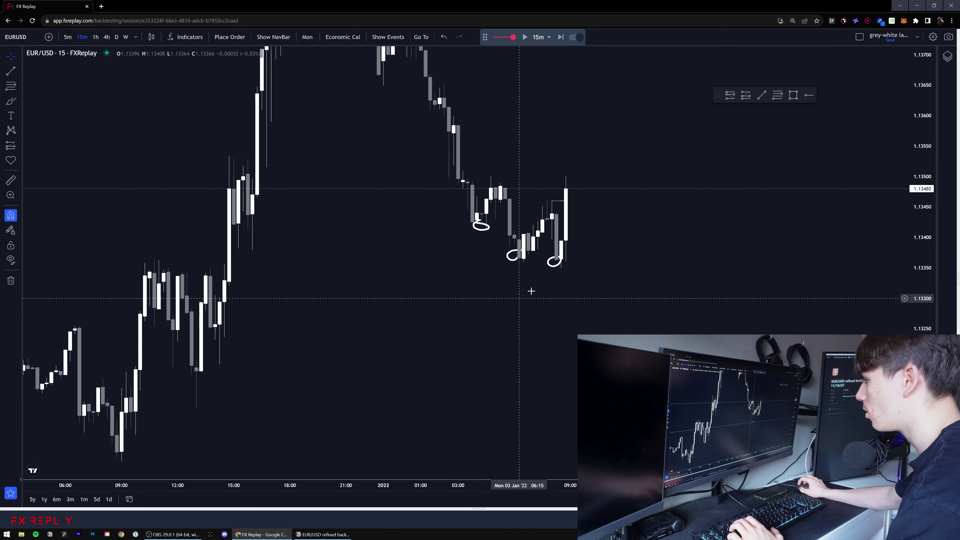
left_click_drag(430, 285, 452, 269)
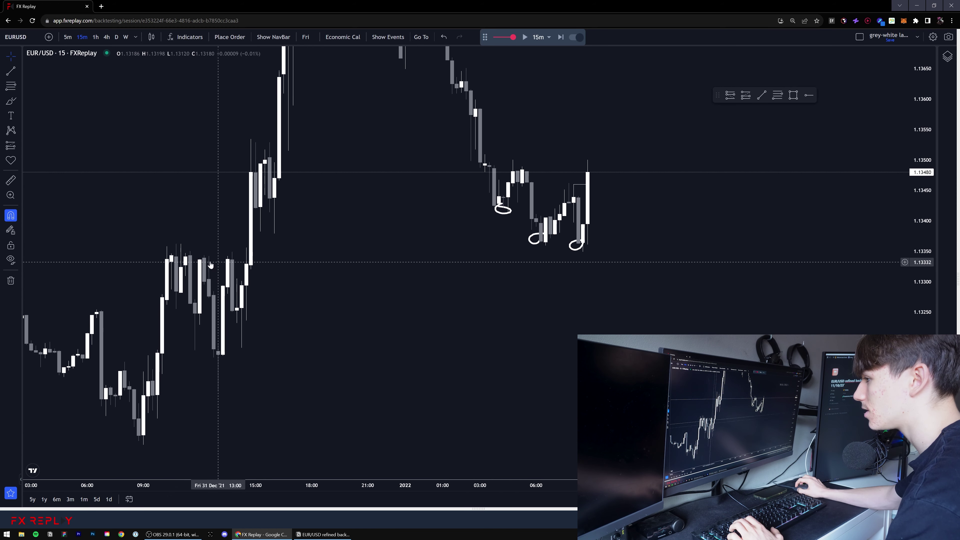
left_click_drag(325, 282, 362, 292)
scroll(567, 289, "up", 4)
left_click_drag(633, 281, 648, 293)
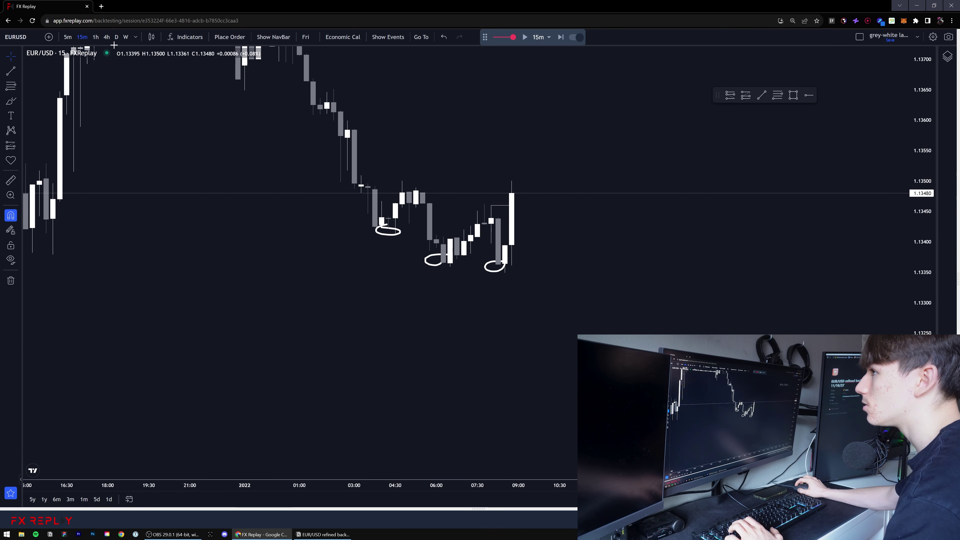
left_click(68, 36)
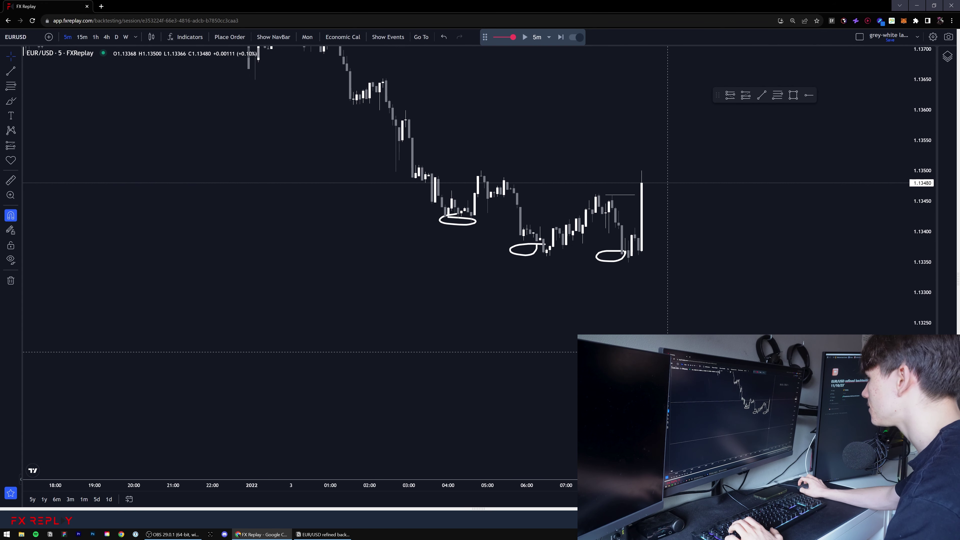
left_click_drag(919, 317, 917, 236)
left_click_drag(719, 280, 651, 296)
scroll(642, 290, "up", 5)
left_click_drag(540, 227, 554, 238)
scroll(550, 223, "down", 2)
left_click_drag(545, 201, 562, 216)
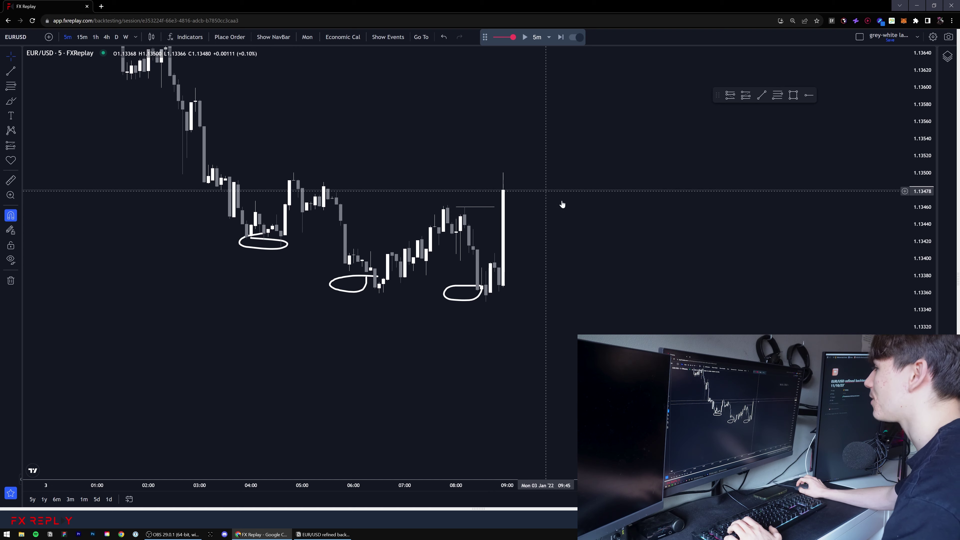
Draw a Fib retracement over the latest 5-minute bullish candle, from its open at 1.13368 to its close at 1.13480
left_click_drag(770, 156, 708, 186)
left_click_drag(587, 242, 615, 237)
left_click_drag(459, 239, 465, 235)
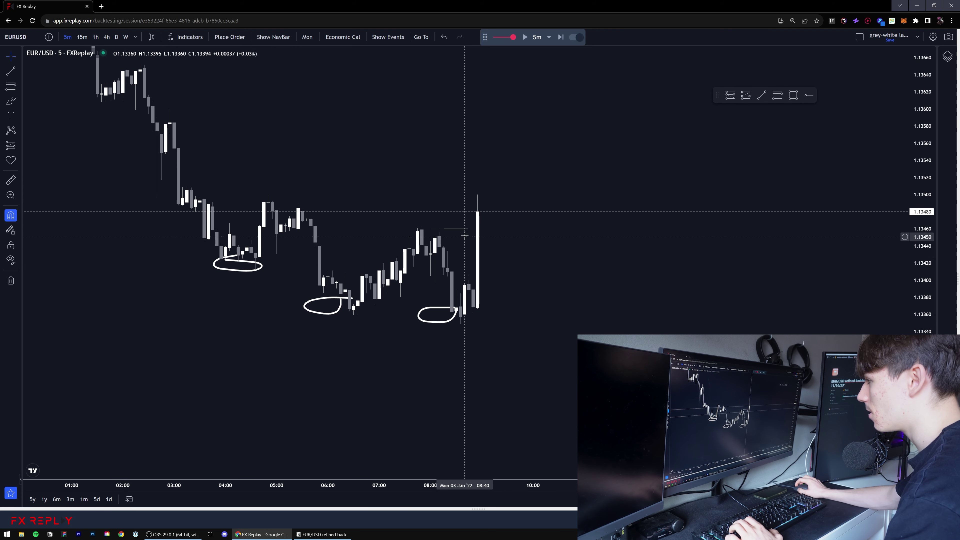
left_click(11, 86)
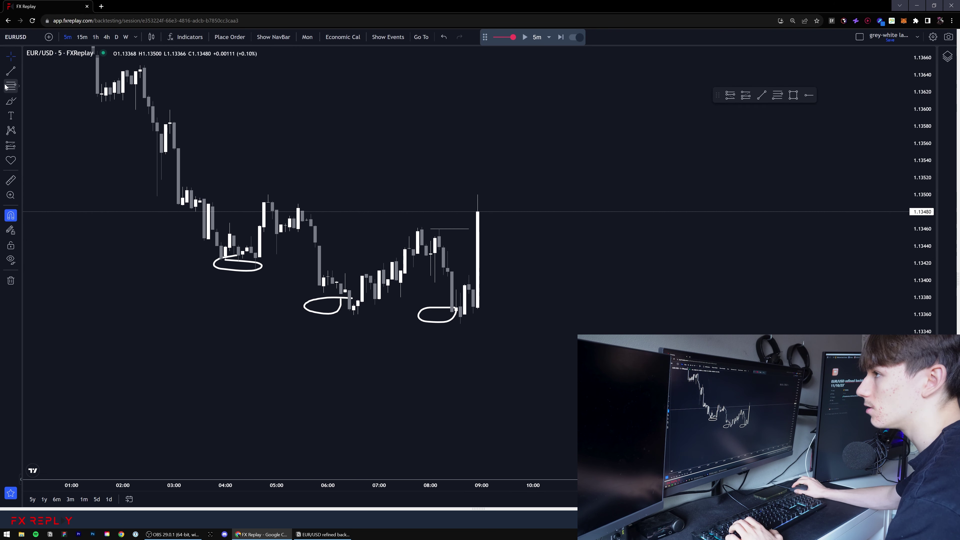
left_click_drag(478, 309, 486, 212)
key("Escape")
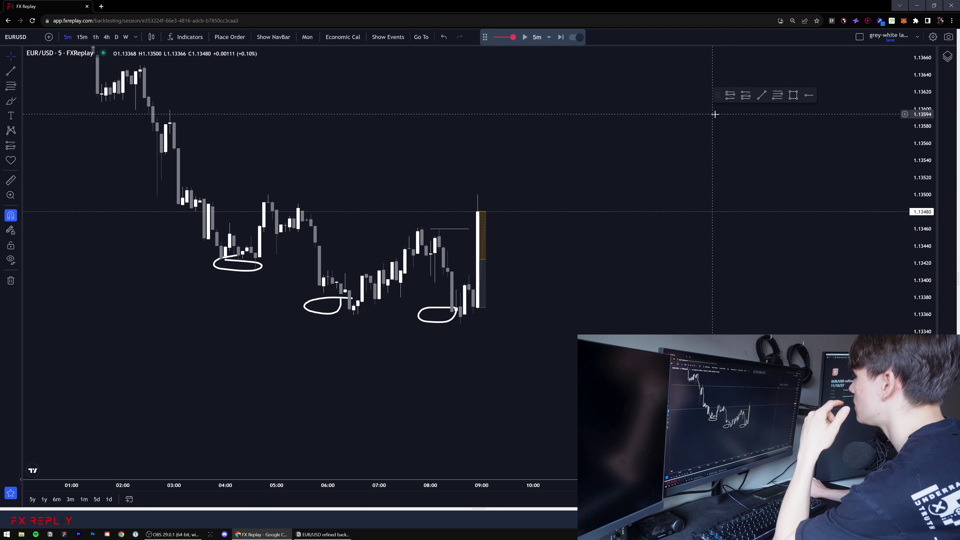
Draw a short horizontal trend line at 1.13424 from the middle of the retracement, starting at the 08:55 candle
left_click(761, 95)
key("ctrl")
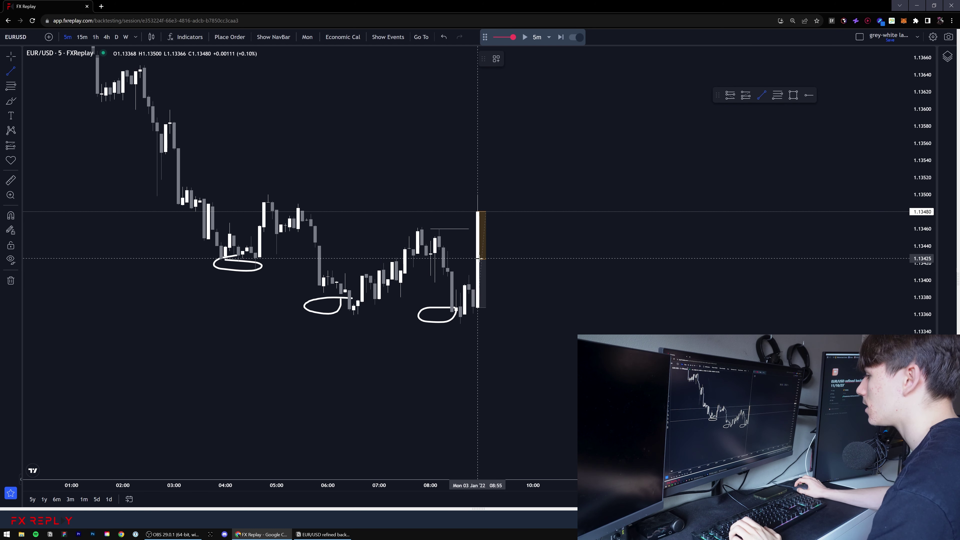
left_click(531, 260)
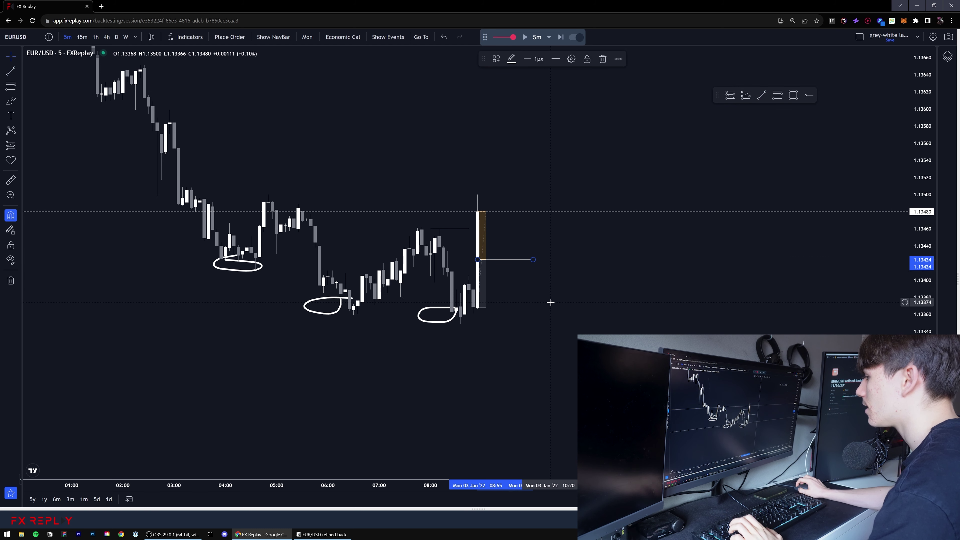
Place a long position beside the latest candle with its entry at 1.13424 and its stop at 1.13349
left_click(778, 96)
left_click(516, 259)
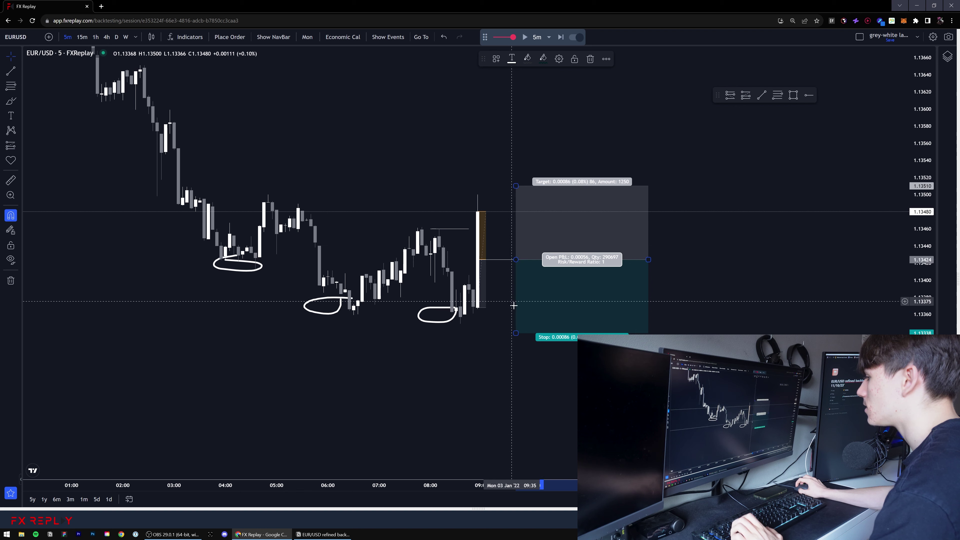
left_click_drag(516, 332, 460, 326)
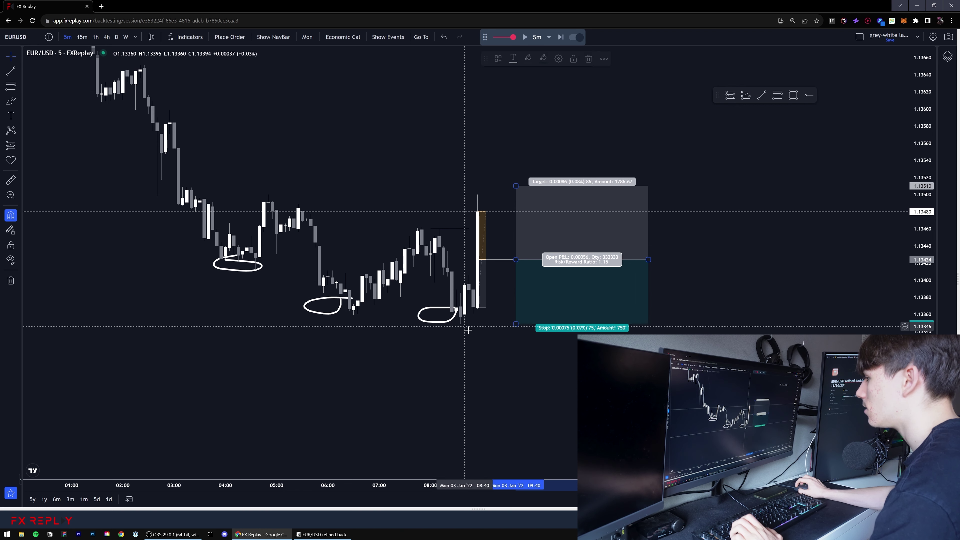
left_click(504, 344)
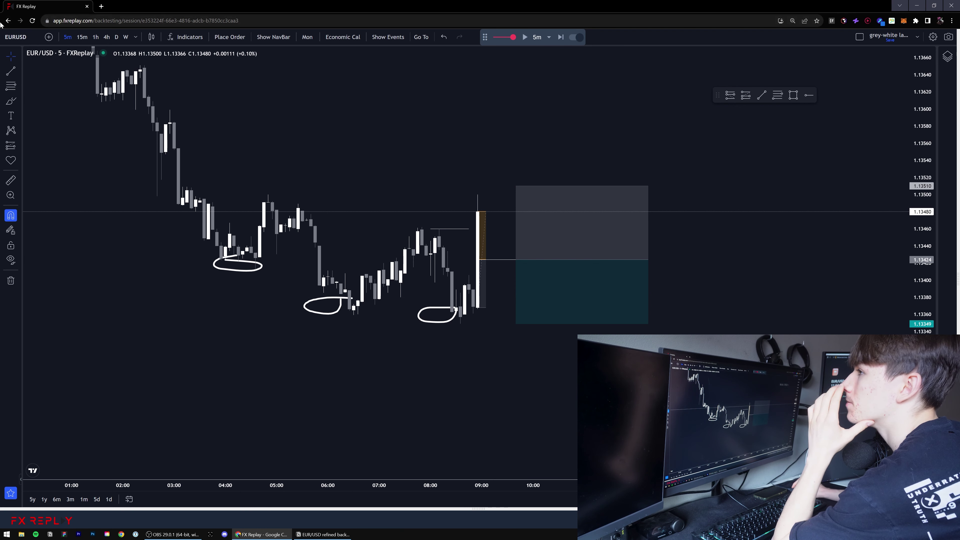
On the 15-minute chart, draw a thin rectangle from the 08:00 candle at about 1.1343 to 1.1344, extended to about 12:15
left_click(82, 37)
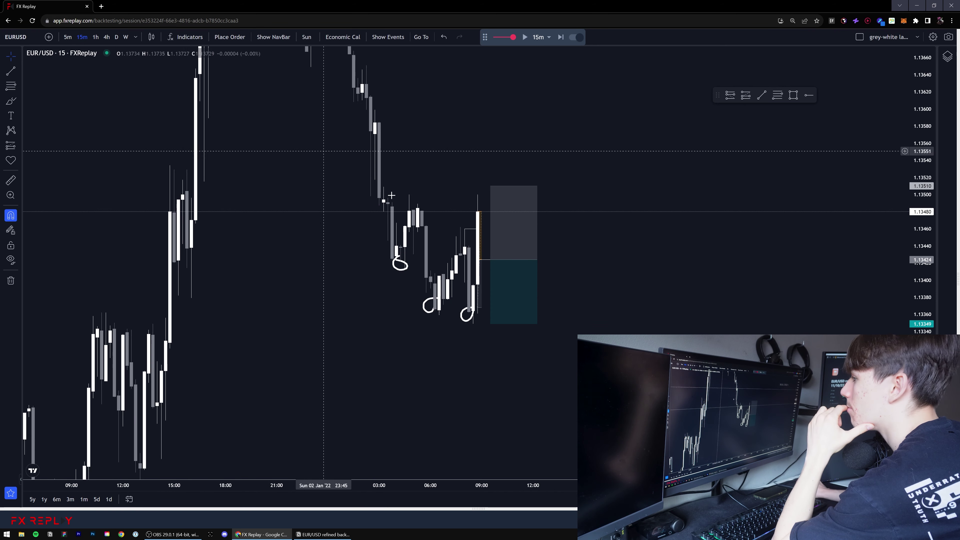
left_click_drag(270, 221, 358, 231)
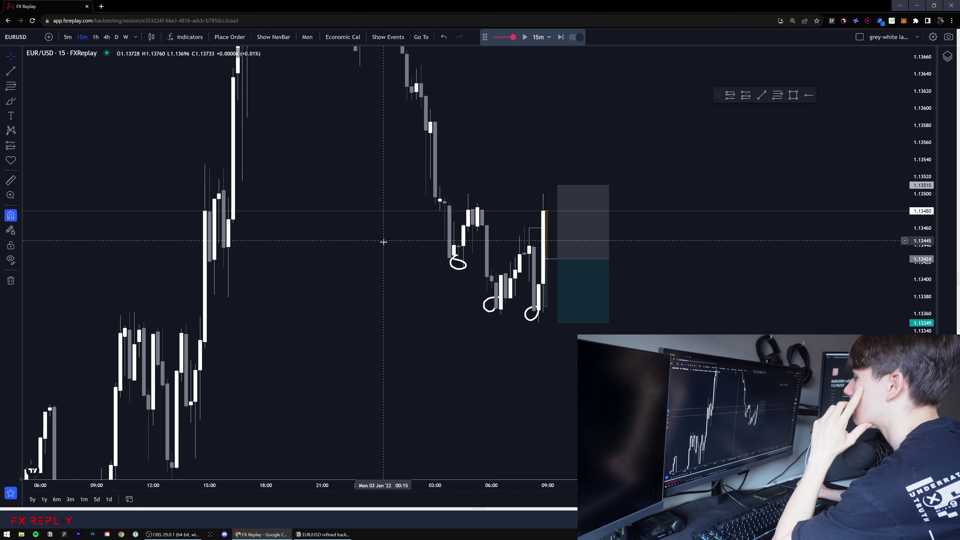
scroll(381, 242, "up", 2)
left_click_drag(293, 321, 373, 308)
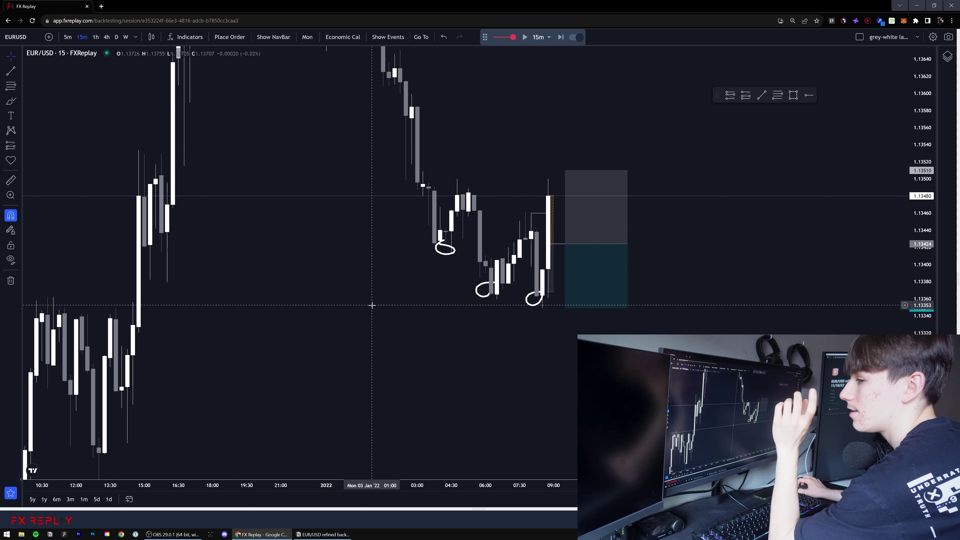
left_click(68, 37)
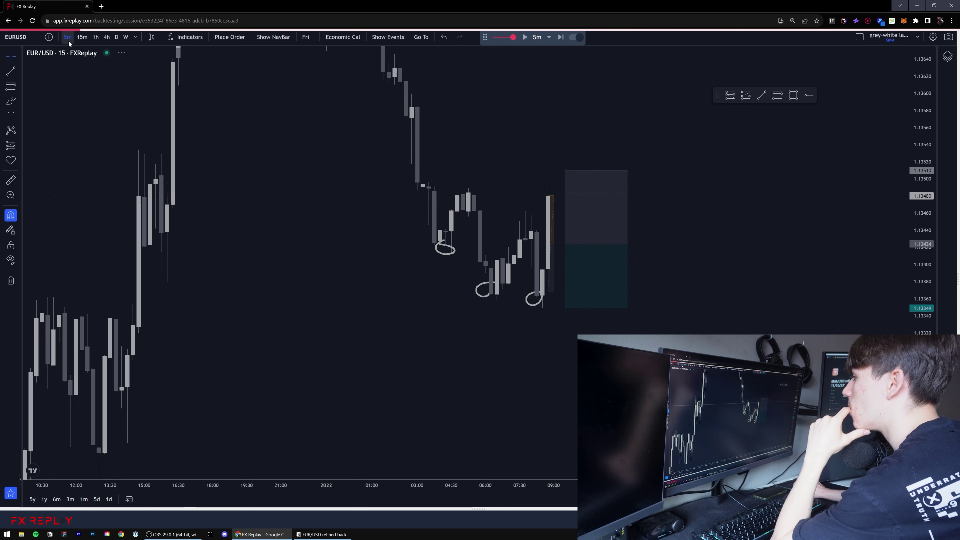
left_click(83, 37)
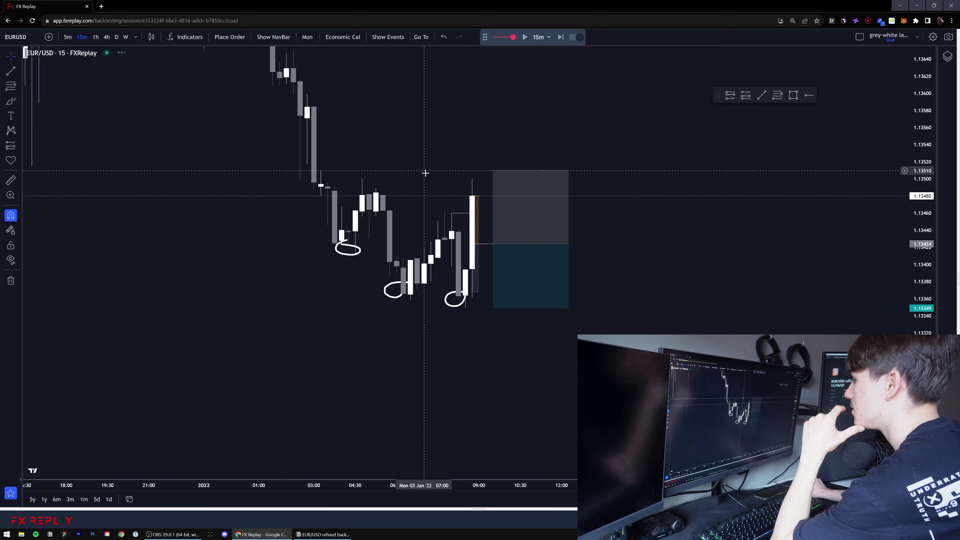
left_click(790, 97)
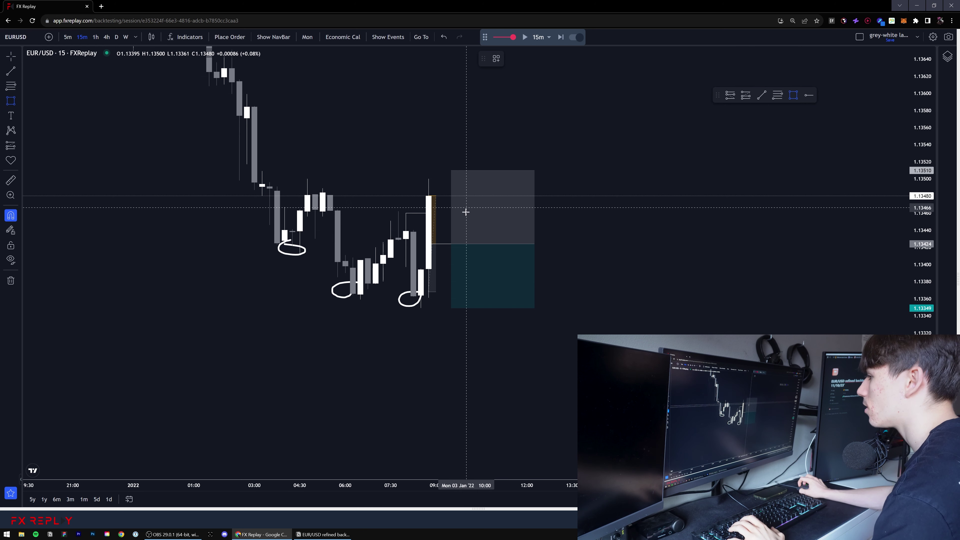
left_click(405, 236)
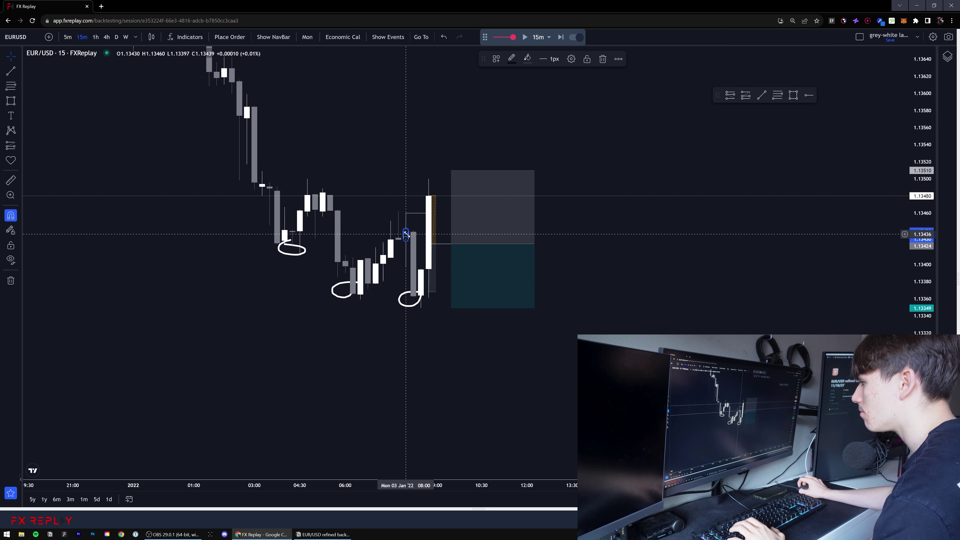
left_click_drag(406, 236, 541, 241)
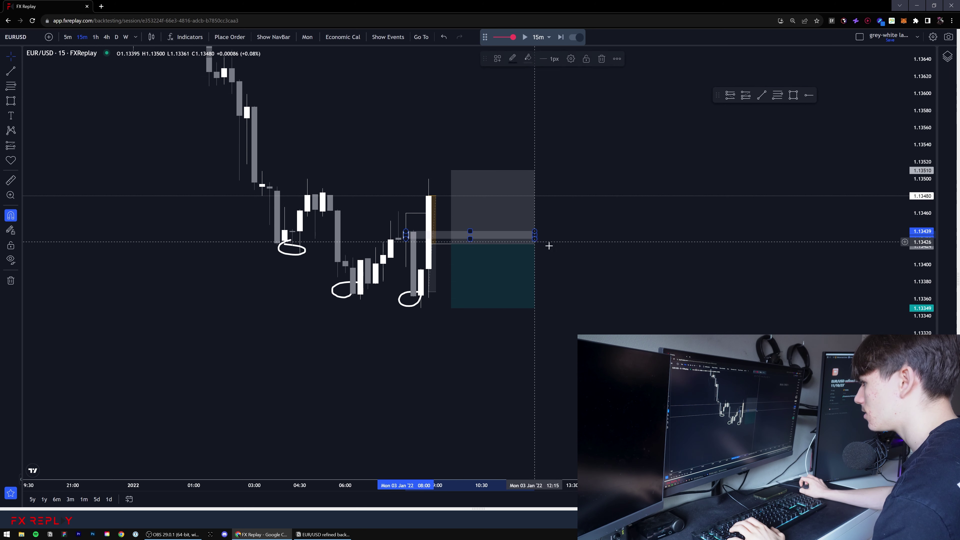
left_click(549, 246)
On the 5-minute chart, delete the trend line at 1.13424 and raise the rectangle's upper edge to about 1.13449
left_click(68, 37)
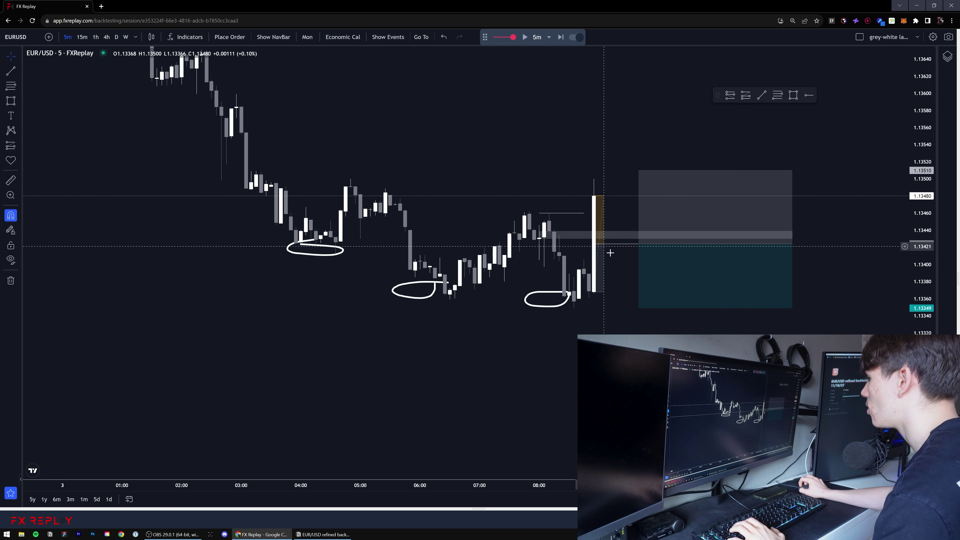
left_click(621, 246)
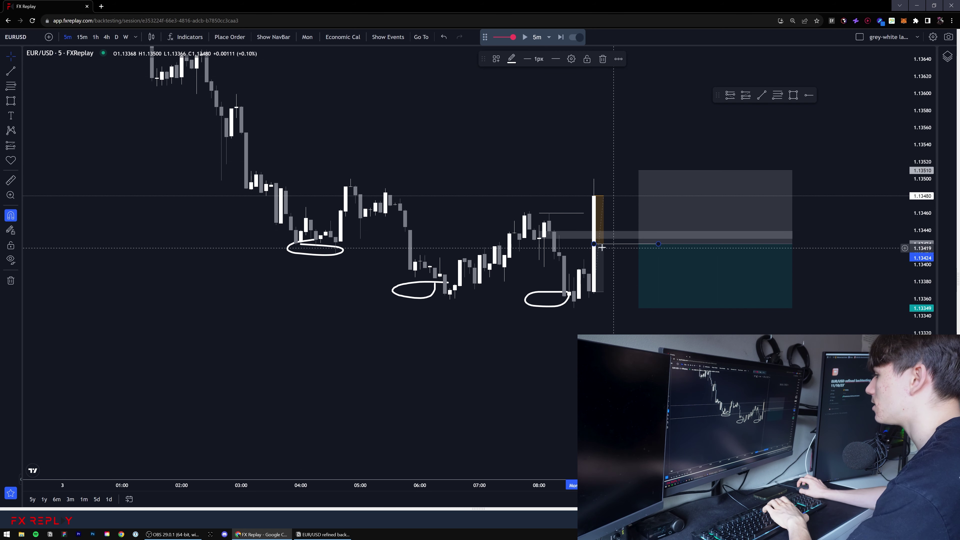
left_click_drag(538, 233, 544, 223)
left_click(535, 230)
Move the long position's entry to 1.13449 and its stop to 1.13361
left_click_drag(639, 245, 632, 226)
mouse_move(636, 309)
left_mouse_down()
mouse_move(628, 295)
mouse_move(625, 308)
left_mouse_up()
left_click(625, 312)
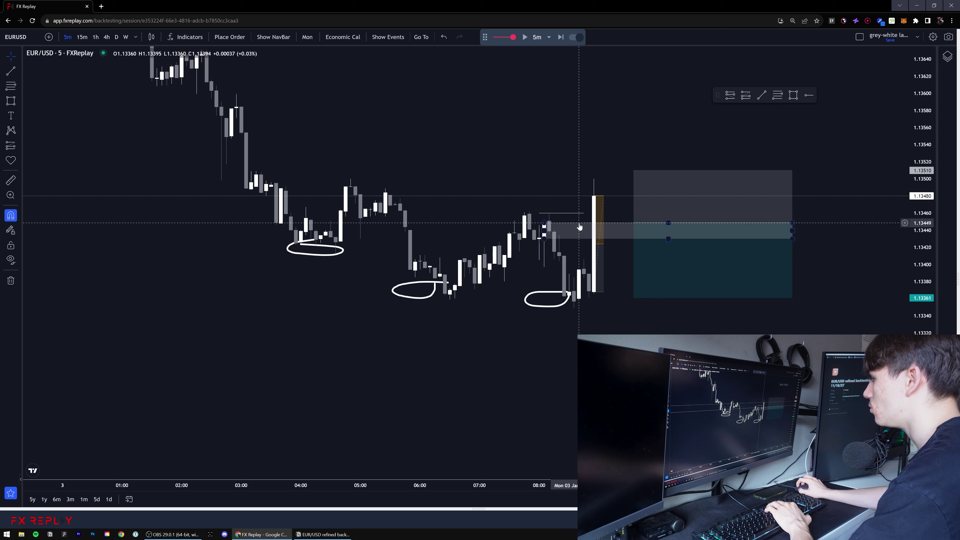
Delete the thin zone rectangle and the Fib retracement on the latest candle
left_click(603, 223)
key("Delete")
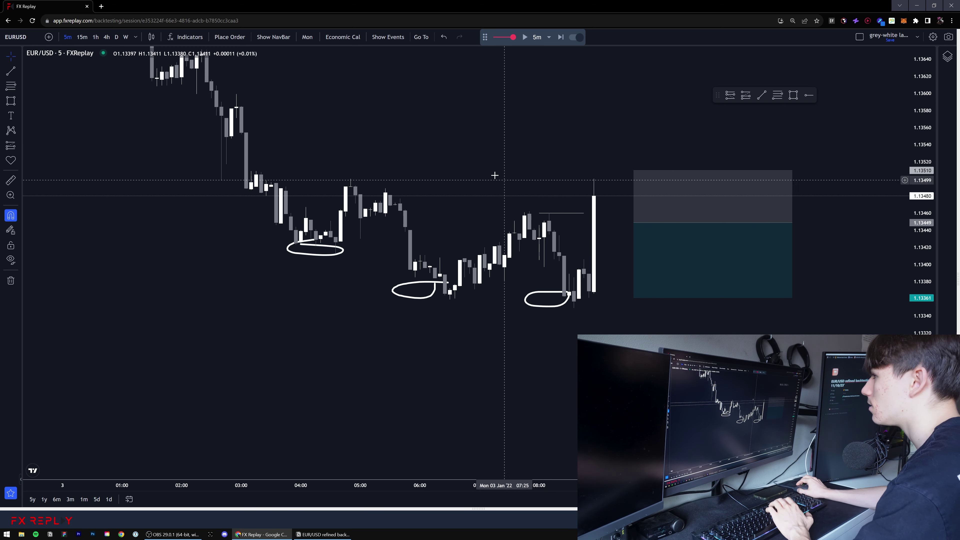
Using the 15-minute and 1-hour charts, extend the long position's target up to the horizontal line at 1.14133
scroll(602, 223, "down", 2)
left_click(82, 36)
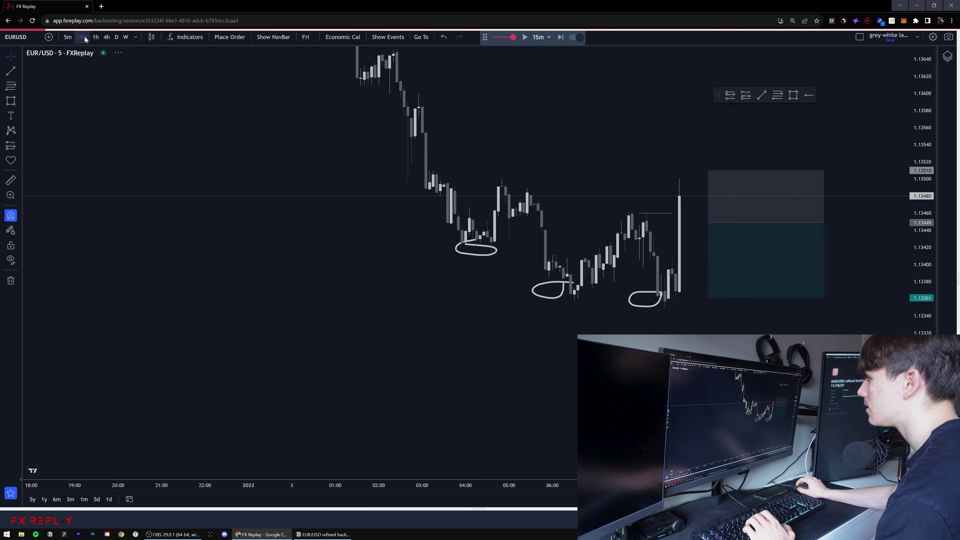
scroll(673, 168, "down", 5)
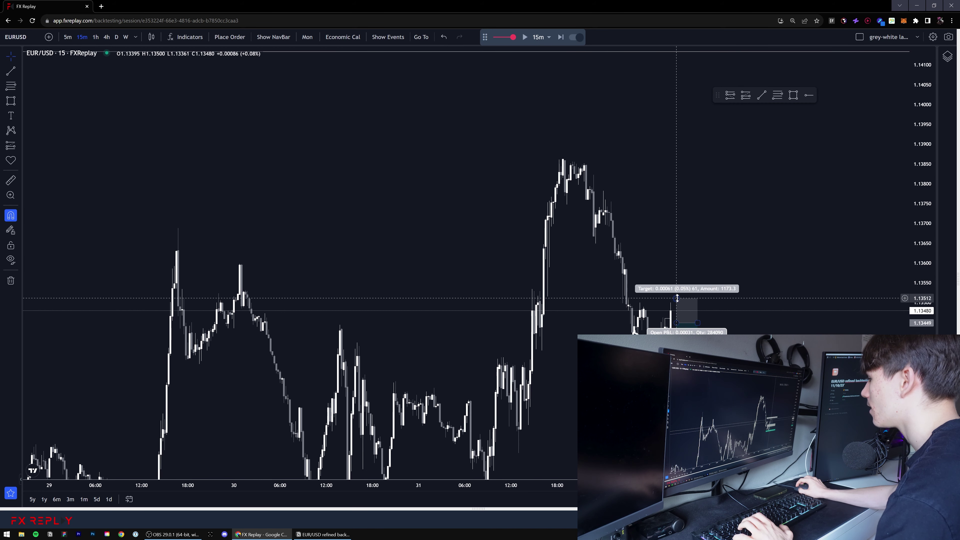
left_click_drag(677, 299, 677, 202)
left_click(94, 25)
left_click(95, 37)
left_click_drag(928, 276, 926, 474)
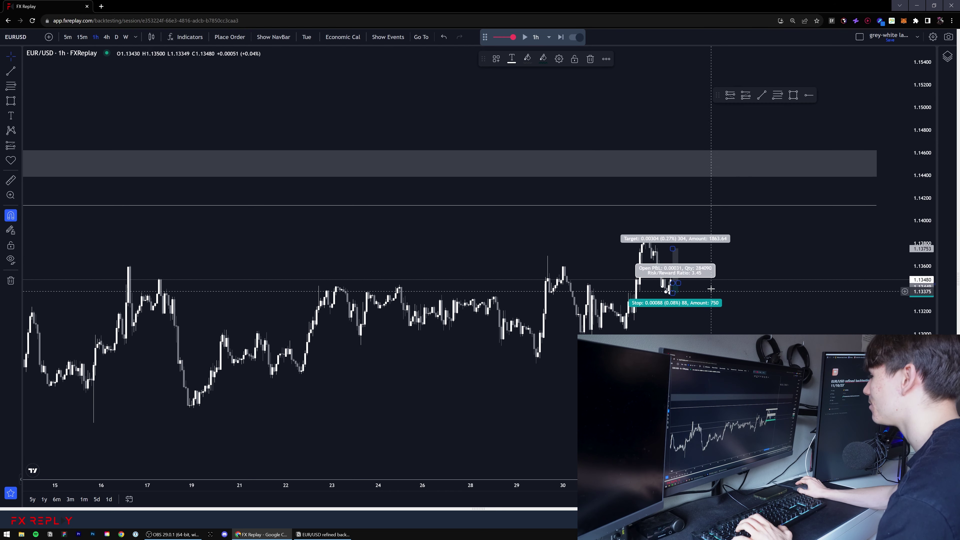
scroll(704, 250, "down", 1)
left_click_drag(696, 248, 703, 209)
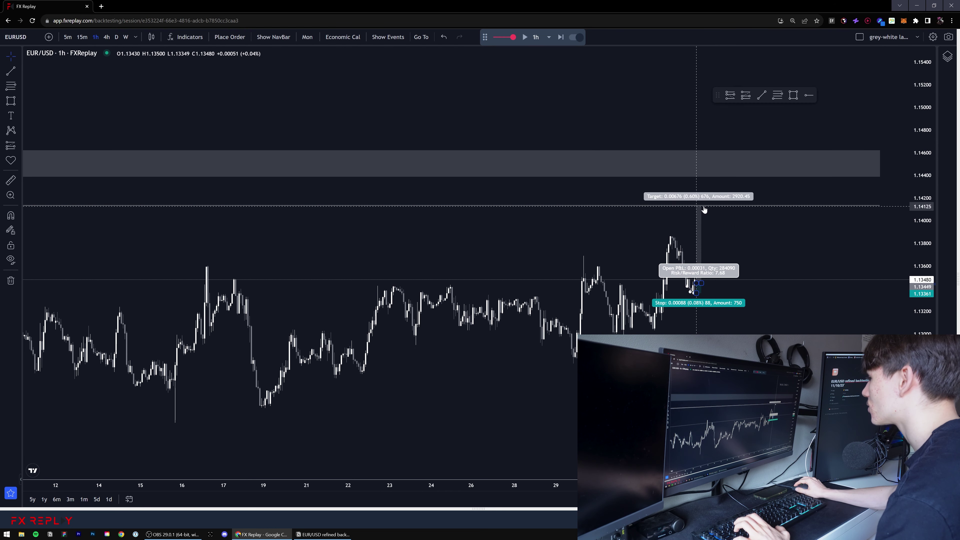
left_click(746, 236)
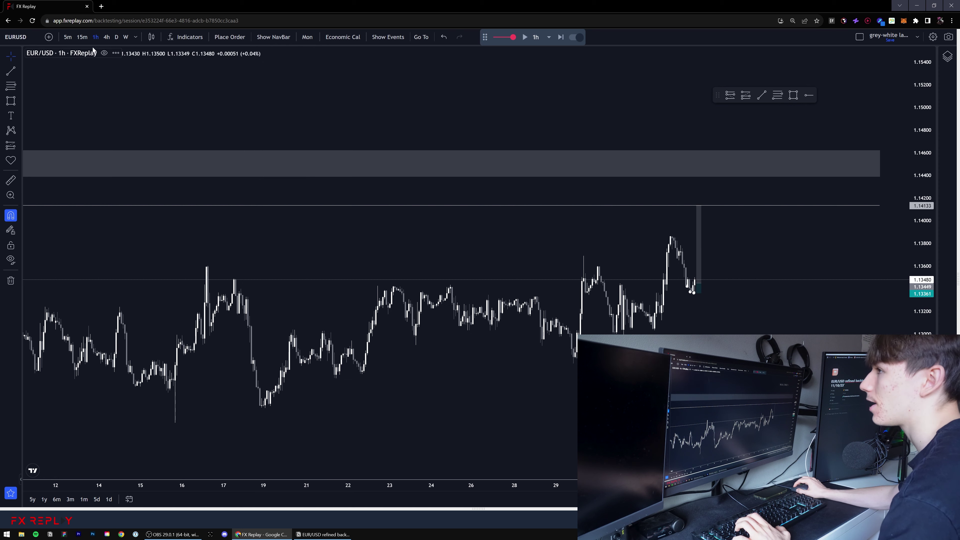
Switch to the 5-minute chart and replay price to the 09:30 candle of 3 January 2022
left_click(82, 37)
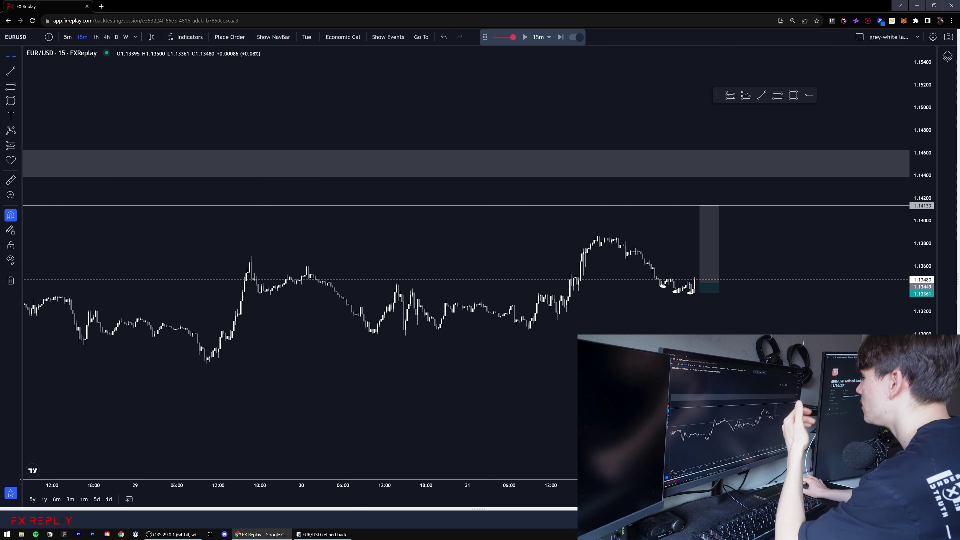
scroll(783, 254, "up", 4)
left_click_drag(730, 342, 713, 320)
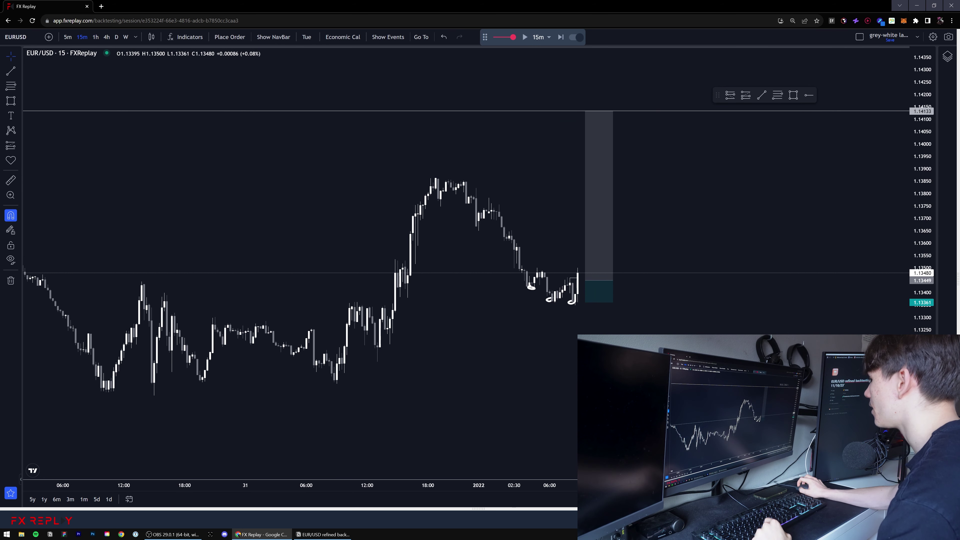
left_click_drag(923, 408, 922, 297)
scroll(662, 326, "up", 5)
left_click_drag(562, 267, 661, 252)
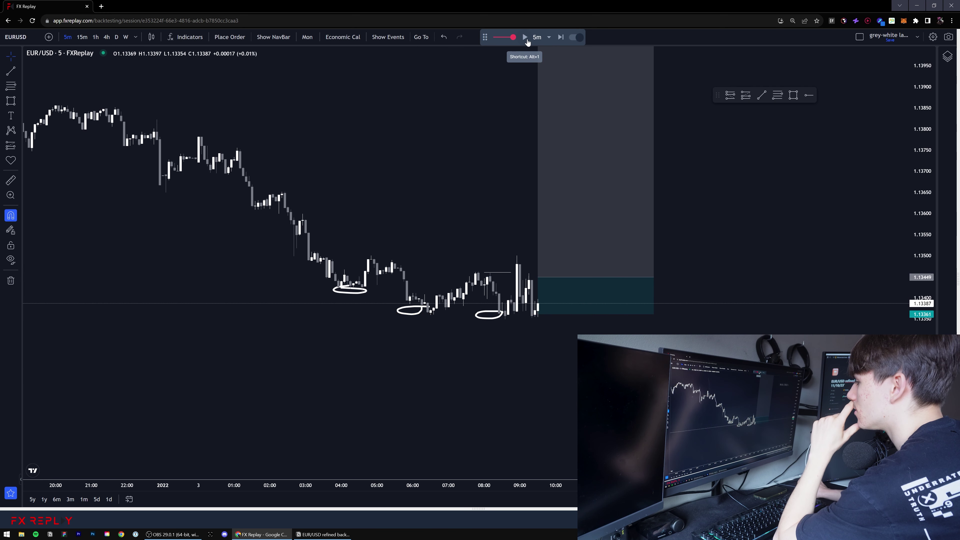
left_click_drag(923, 339, 922, 282)
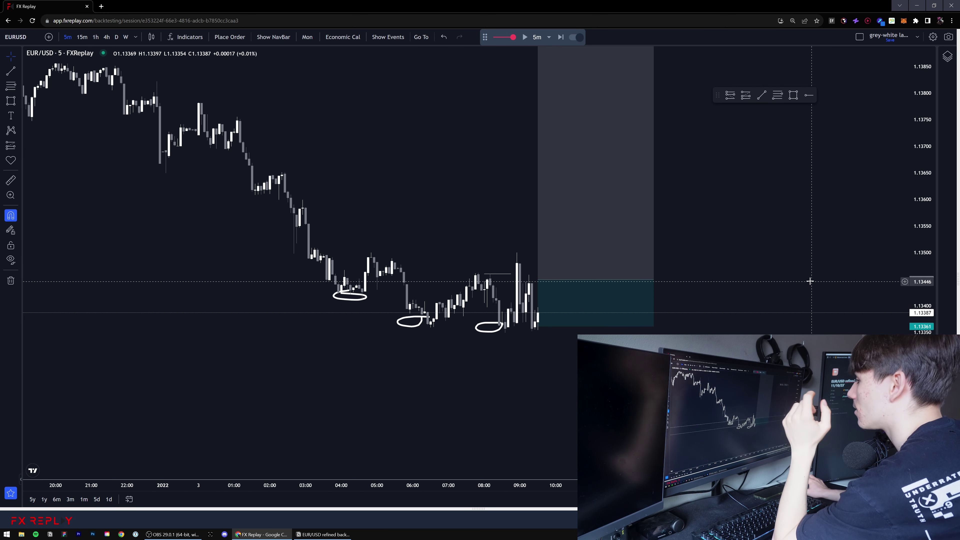
left_click_drag(810, 281, 773, 277)
Continue the 5-minute replay past the long position and pause it at about 16:00 on 3 January 2022
left_click(525, 38)
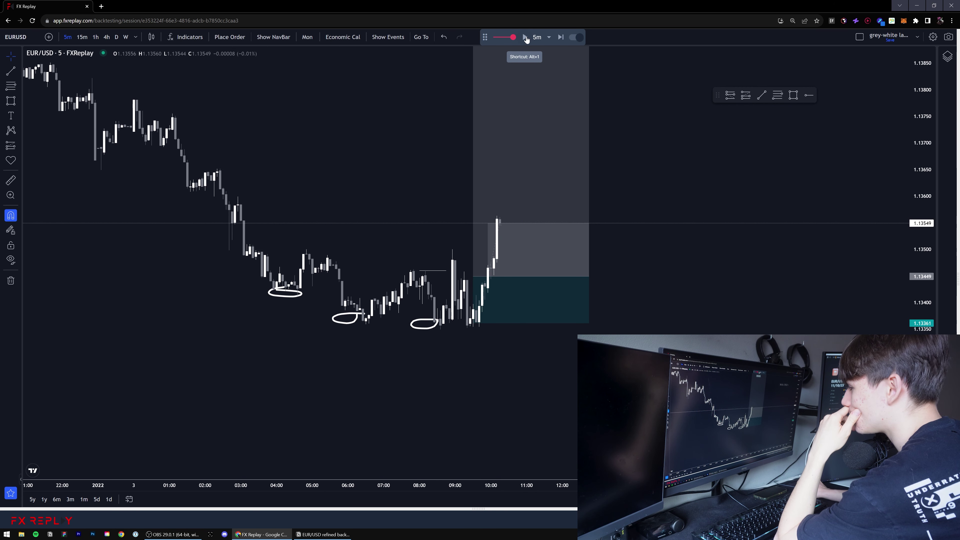
left_click(526, 37)
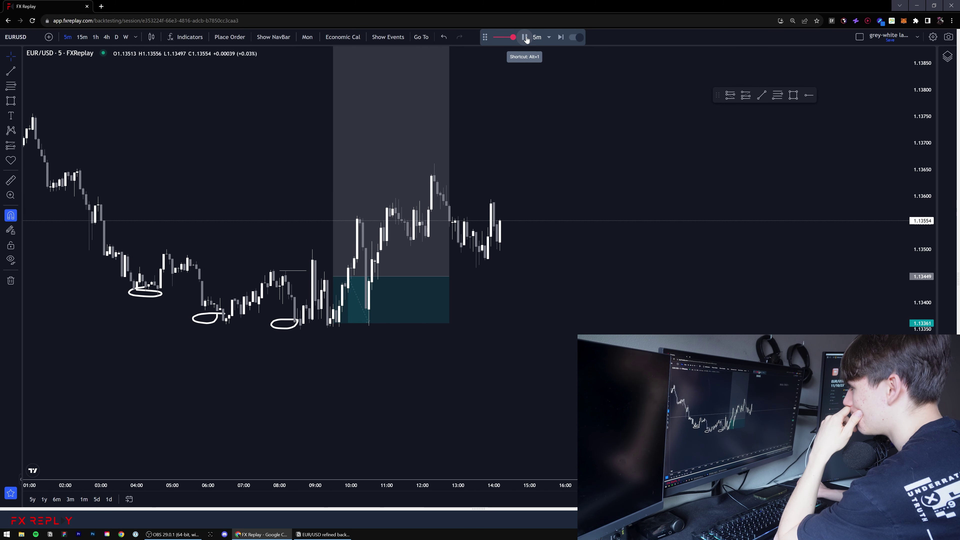
left_click(526, 37)
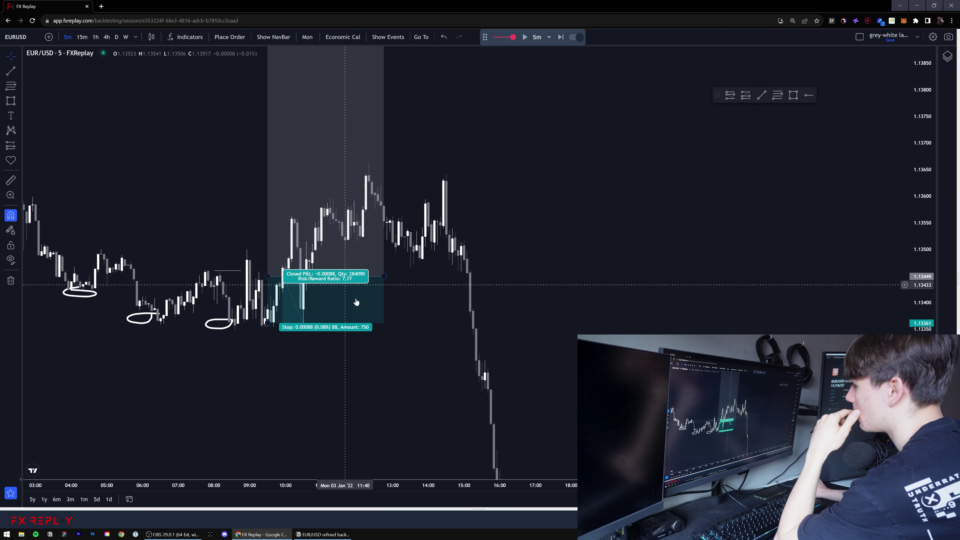
Examine how price moved around the long position's entry and stop on the 1-hour and 15-minute charts
left_click(95, 37)
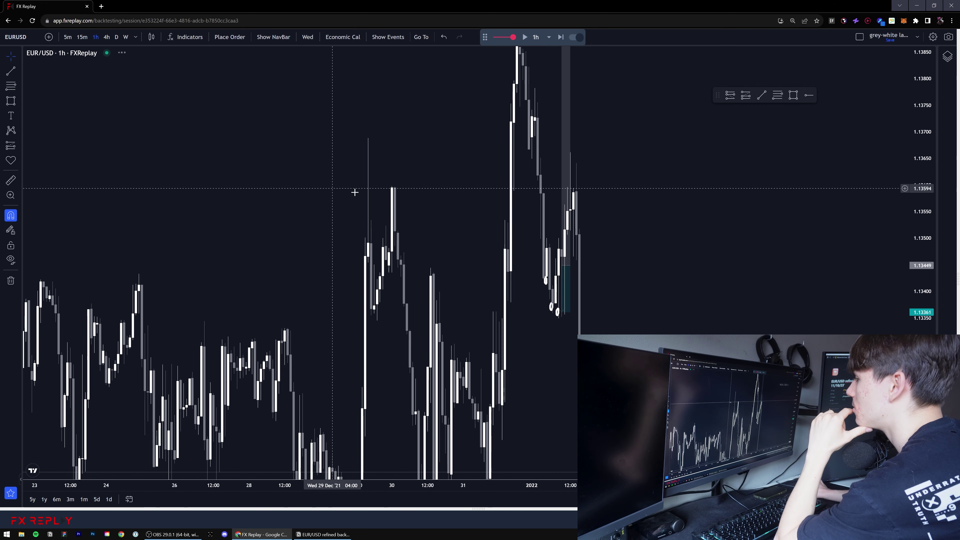
left_click_drag(925, 258, 919, 481)
scroll(604, 340, "up", 4)
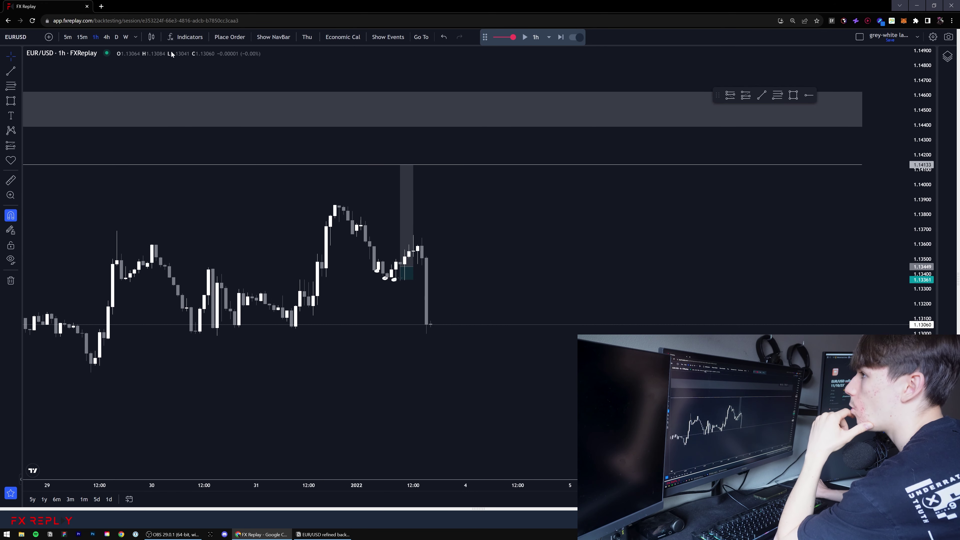
left_click(82, 37)
left_click_drag(922, 465, 923, 276)
left_click_drag(596, 285, 790, 252)
scroll(682, 223, "up", 2)
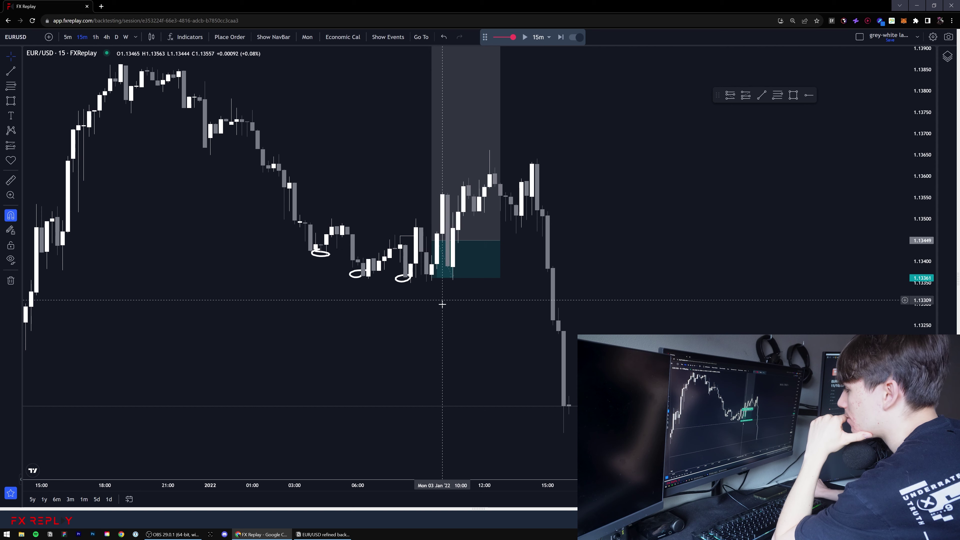
On the 5-minute chart, lower the long position's stop to 1.13349, under the third circled low
left_click_drag(444, 311, 523, 338)
left_click_drag(922, 404, 923, 261)
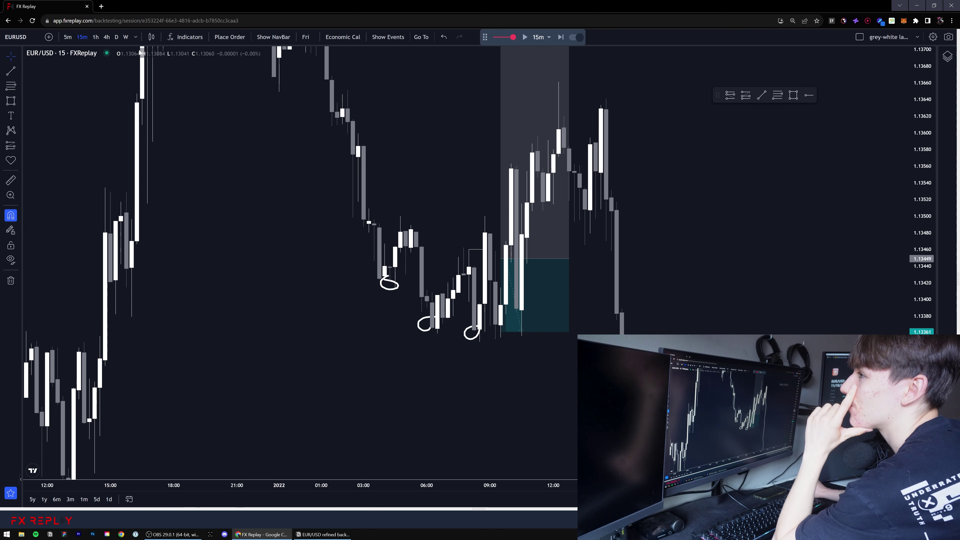
left_click(67, 36)
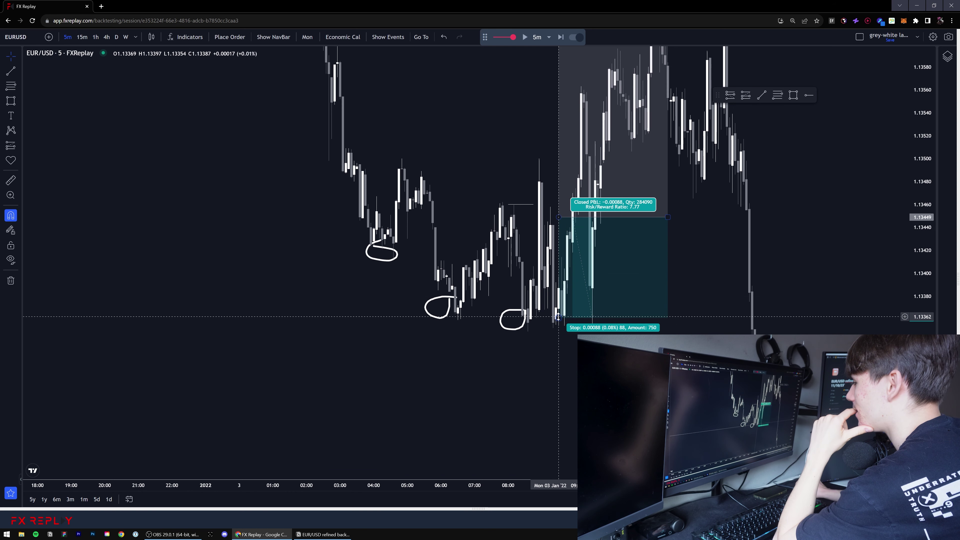
left_click_drag(558, 317, 529, 329)
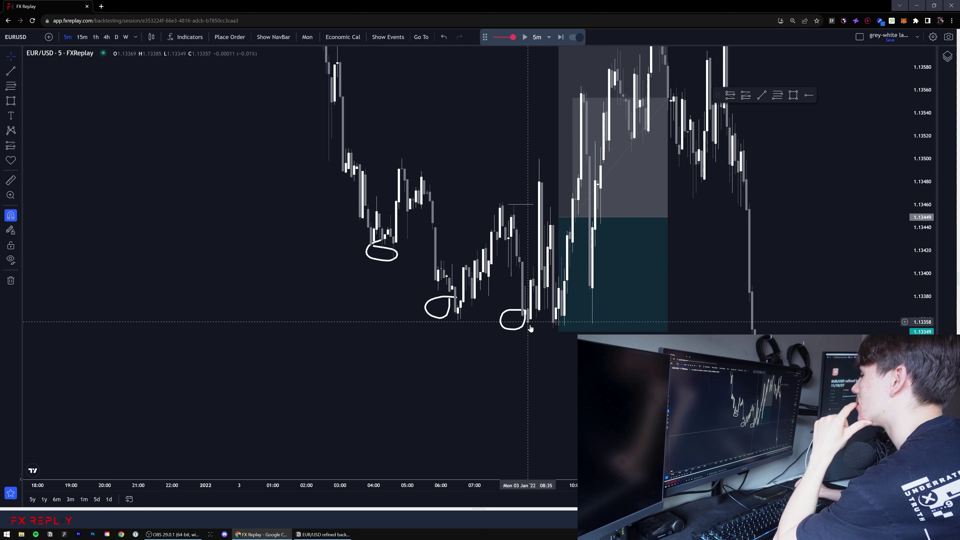
left_click_drag(548, 348, 554, 358)
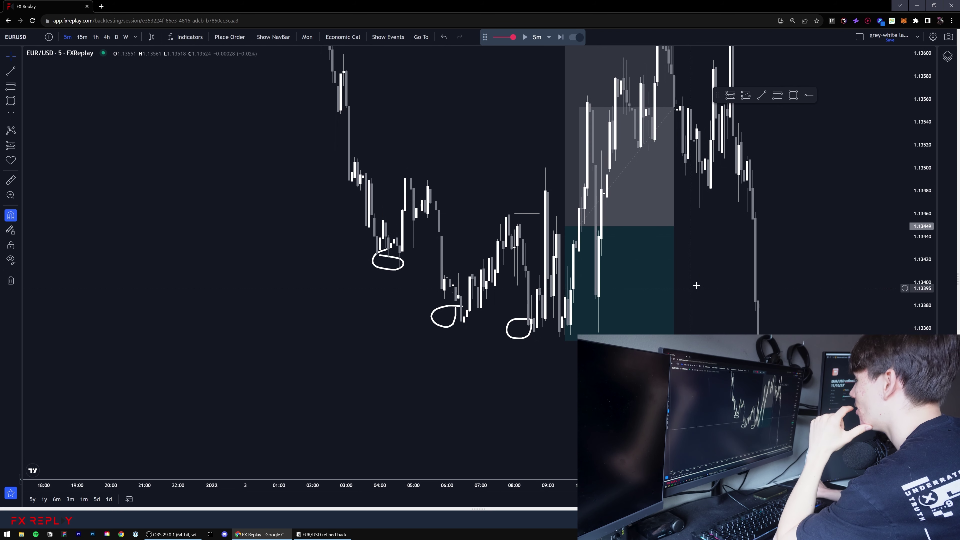
Draw a horizontal line at about 1.13650 from the swing high before 03:00 to the high after 12:00 on 3 January 2022
left_click_drag(715, 291, 715, 305)
left_click_drag(929, 248, 926, 379)
scroll(714, 281, "down", 2)
left_click_drag(759, 251, 724, 298)
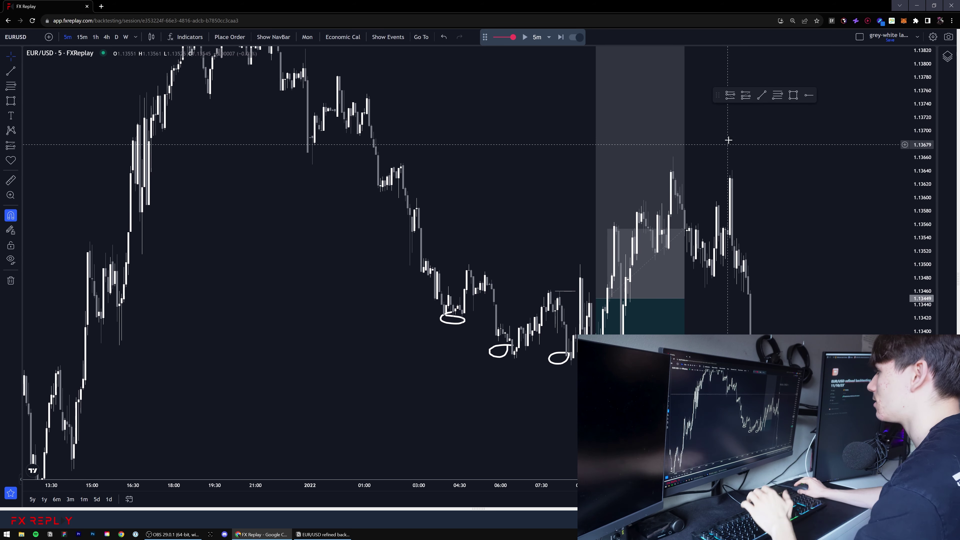
left_click(401, 162)
left_click(673, 160)
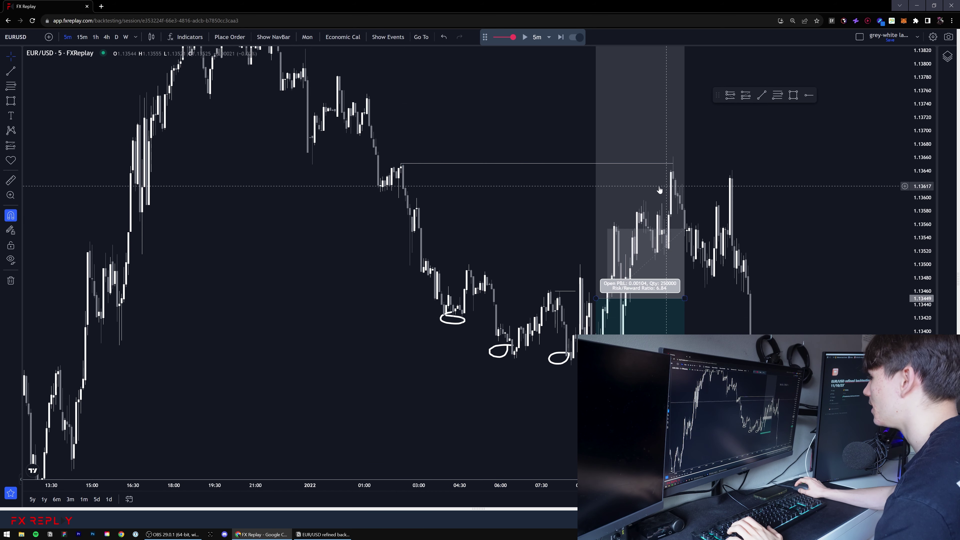
Examine the price action around the long position's entry, stop and the marked swing high on the 5-minute chart
left_click_drag(920, 204, 921, 238)
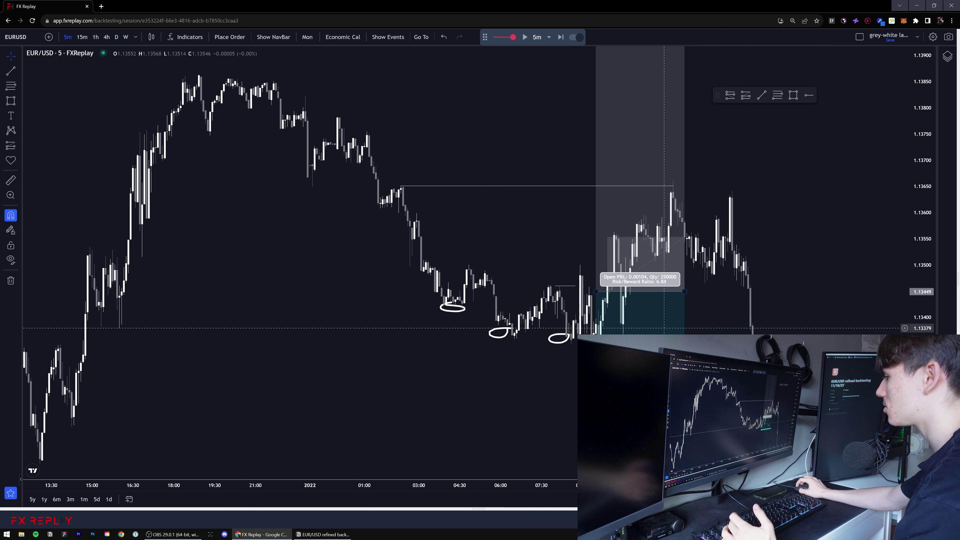
scroll(667, 356, "down", 2)
left_click_drag(696, 367, 652, 362)
left_click_drag(921, 363, 921, 339)
scroll(701, 392, "up", 4)
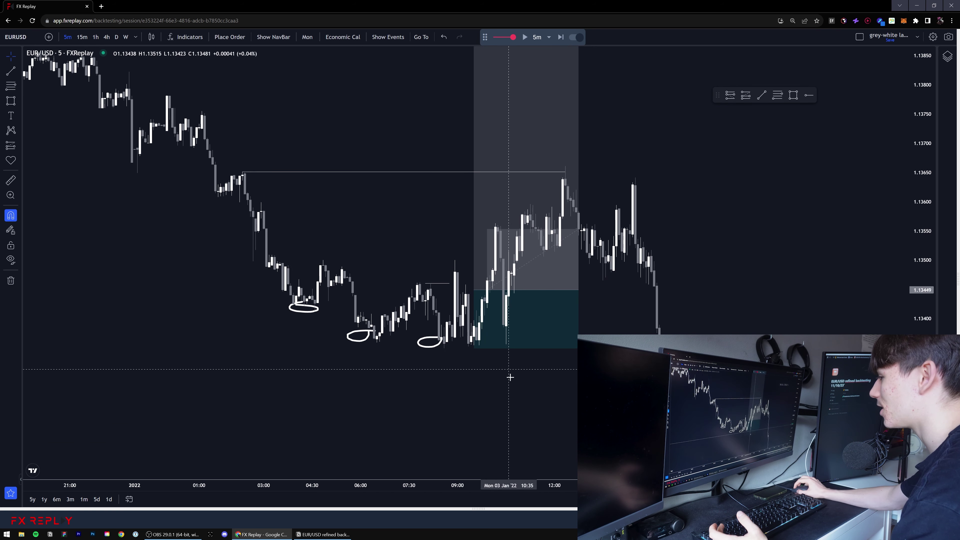
left_click_drag(519, 363, 539, 376)
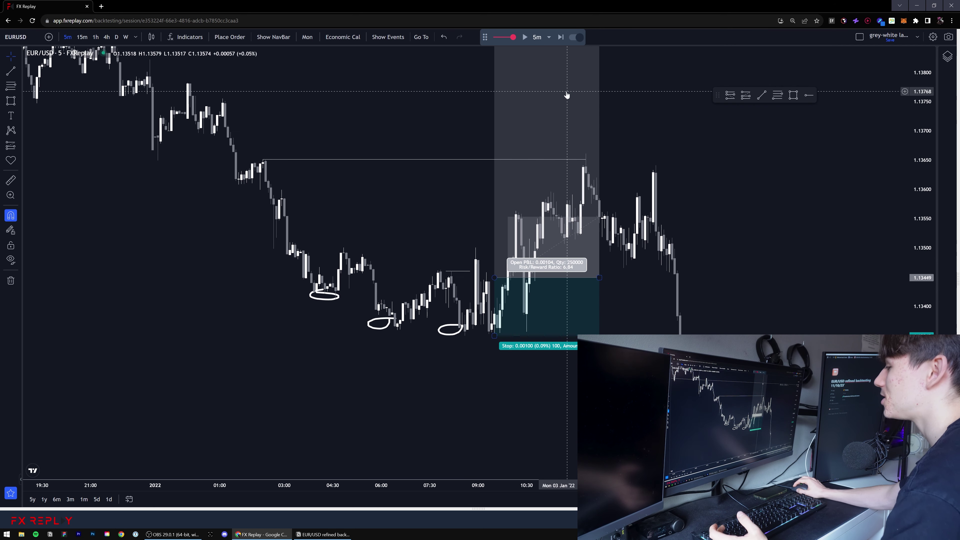
left_click_drag(498, 370, 501, 369)
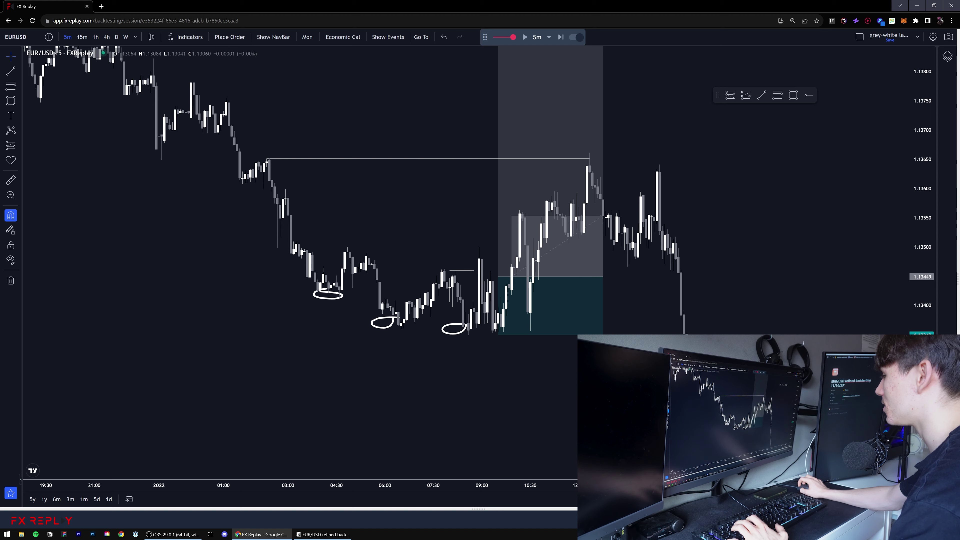
Add a screenshot of the framed trade to the EUR/USD refined backtesting notes and comment that the stop loss was not put at the low
left_click_drag(922, 413, 922, 348)
left_click_drag(521, 409, 563, 375)
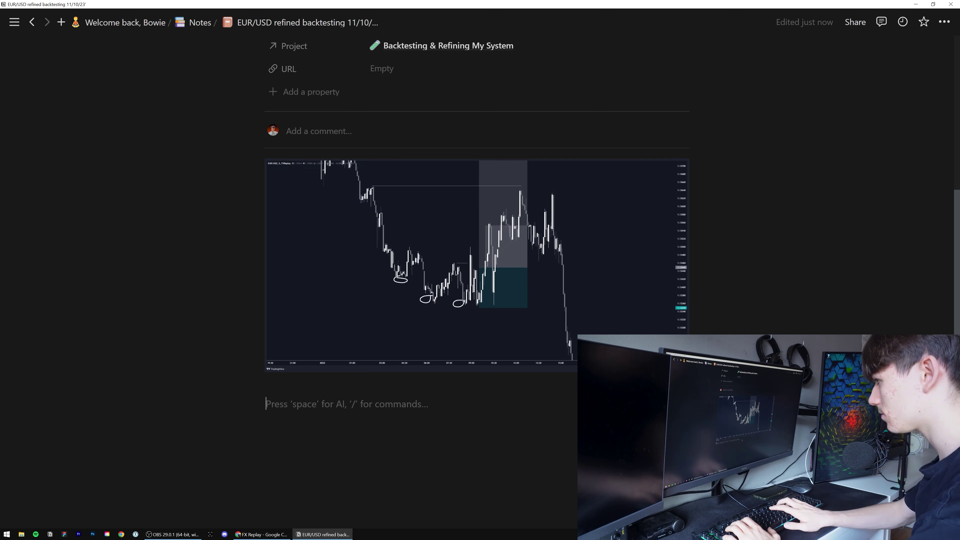
type("I didnt put my sl to ")
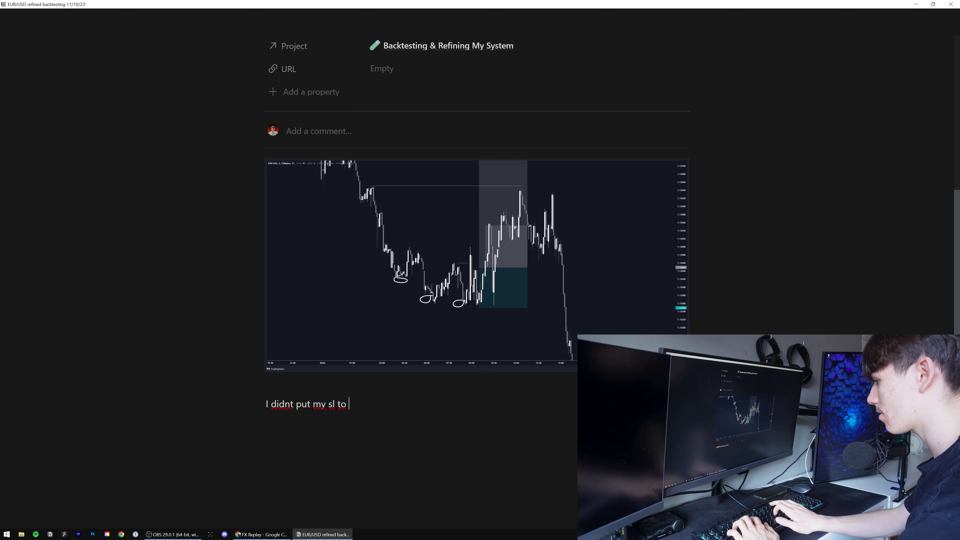
type("the low")
left_click_drag(346, 403, 338, 404)
type("at the low, I w")
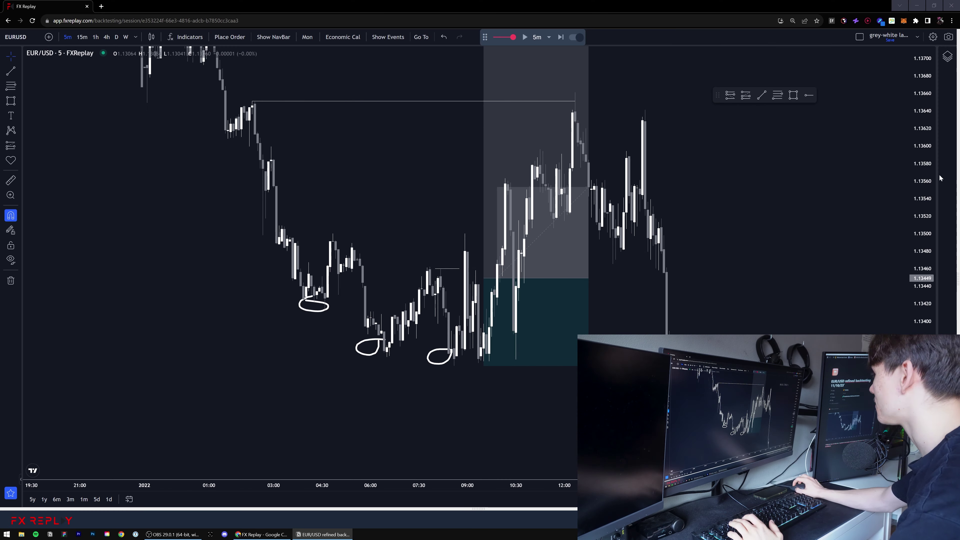
Return to the EUR/USD replay chart and clear all of its drawings
scroll(418, 369, "down", 3)
scroll(417, 369, "up", 3)
left_click(10, 280)
left_click_drag(457, 353, 566, 352)
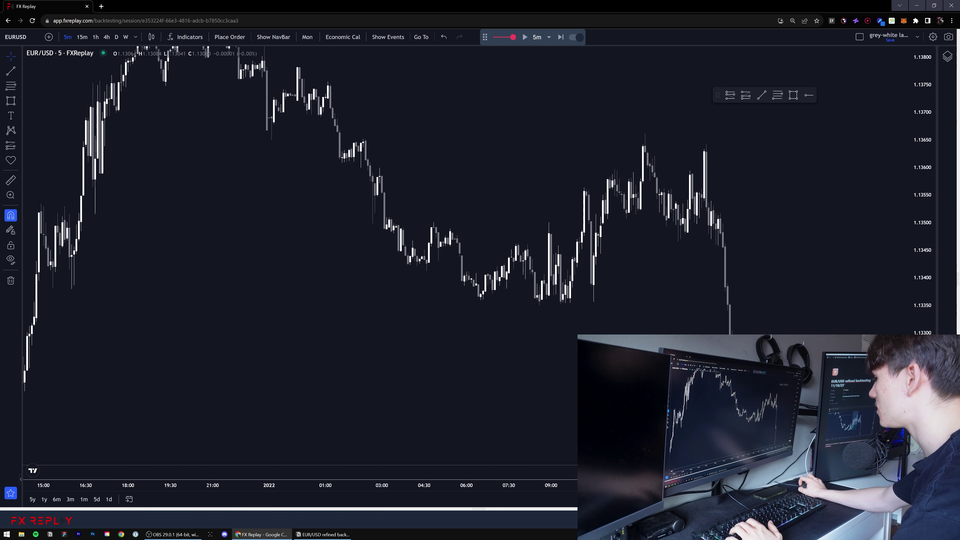
left_click_drag(922, 393, 922, 314)
left_click_drag(525, 329, 552, 319)
scroll(605, 324, "up", 4)
scroll(546, 319, "down", 4)
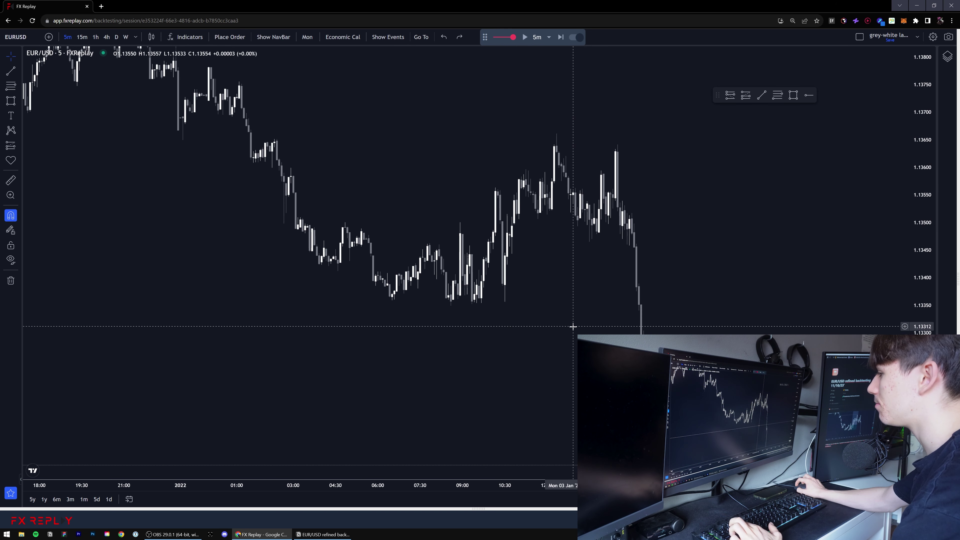
Undo the clearing of the drawings and draw a rectangle between 1.13385 and 1.13363 from the 09:35 candle across the long position
key("ctrl+z")
left_click_drag(508, 339, 532, 344)
scroll(546, 389, "up", 5)
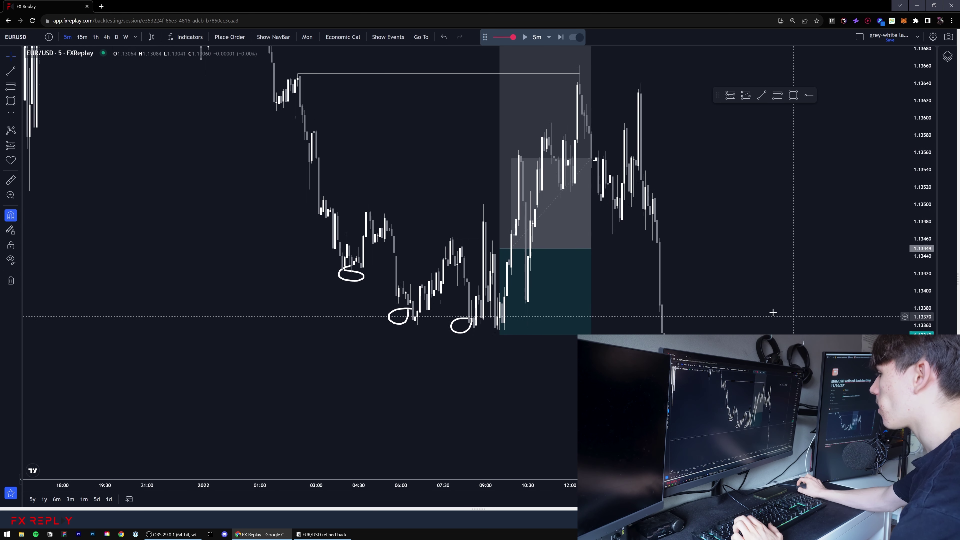
left_click_drag(546, 390, 541, 380)
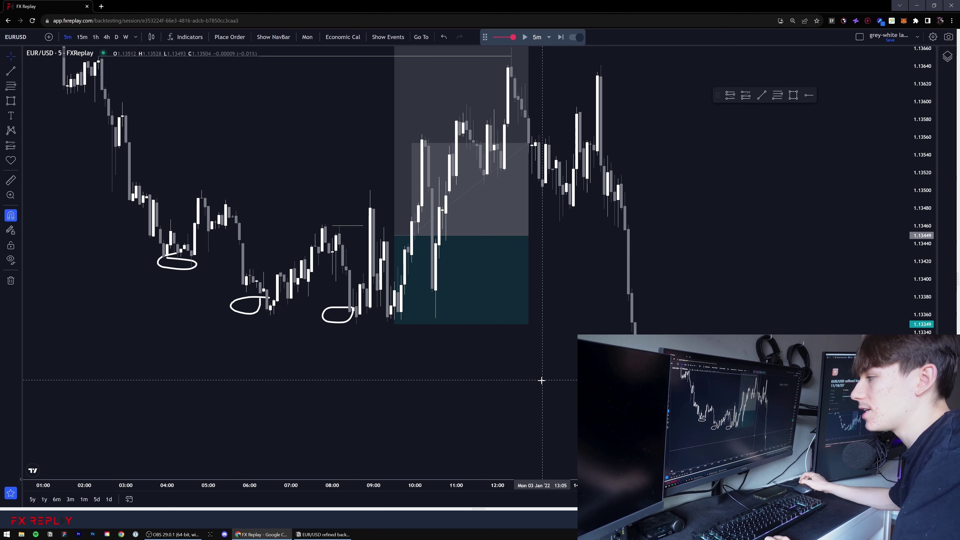
left_click_drag(452, 369, 619, 367)
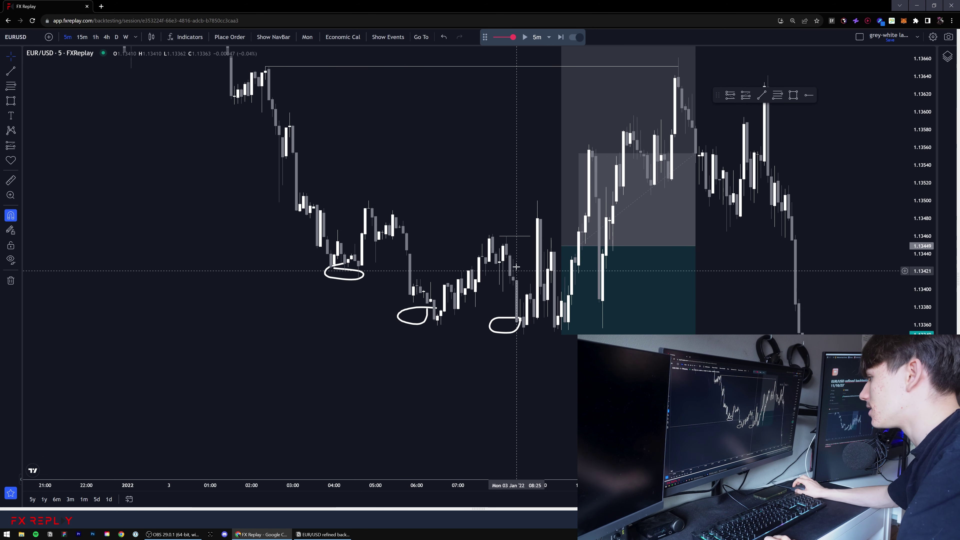
scroll(515, 349, "up", 2)
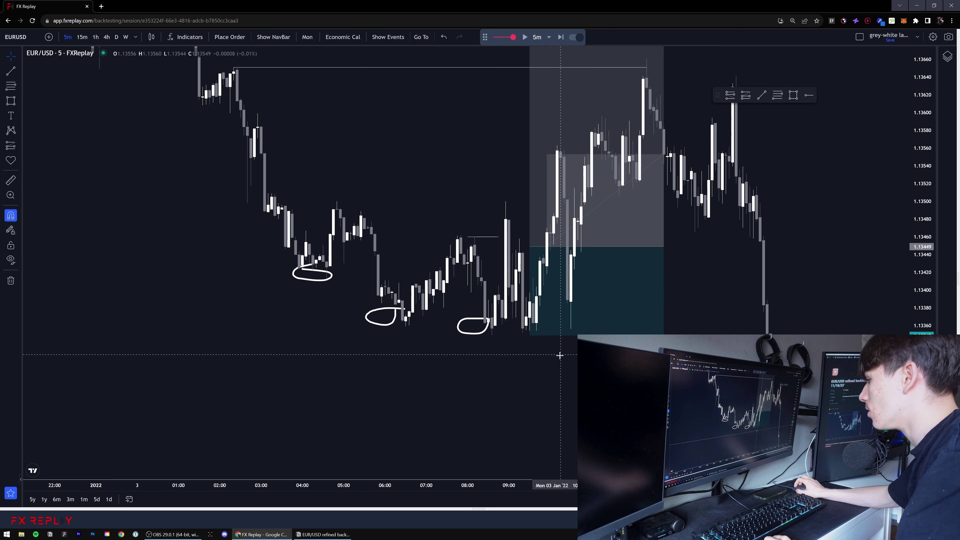
scroll(563, 337, "up", 2)
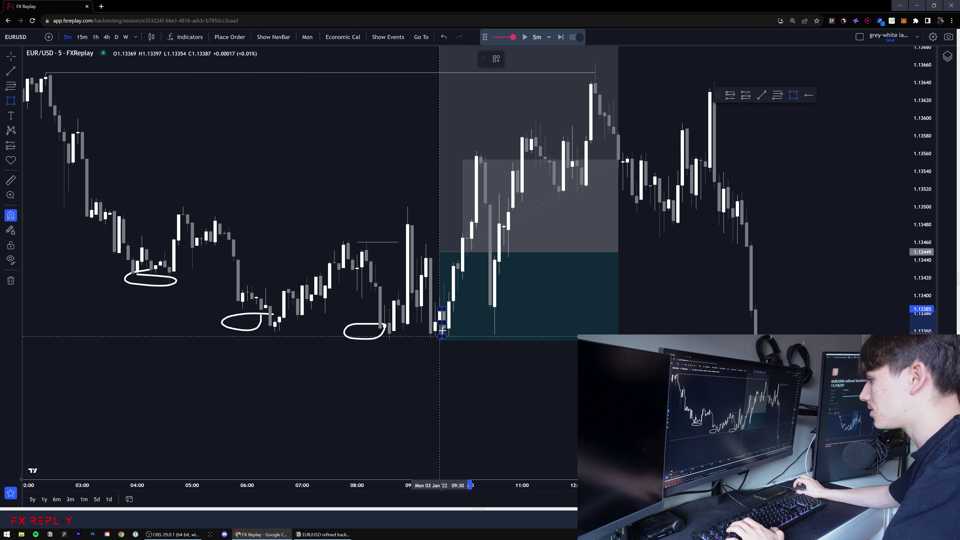
left_click_drag(445, 328, 618, 328)
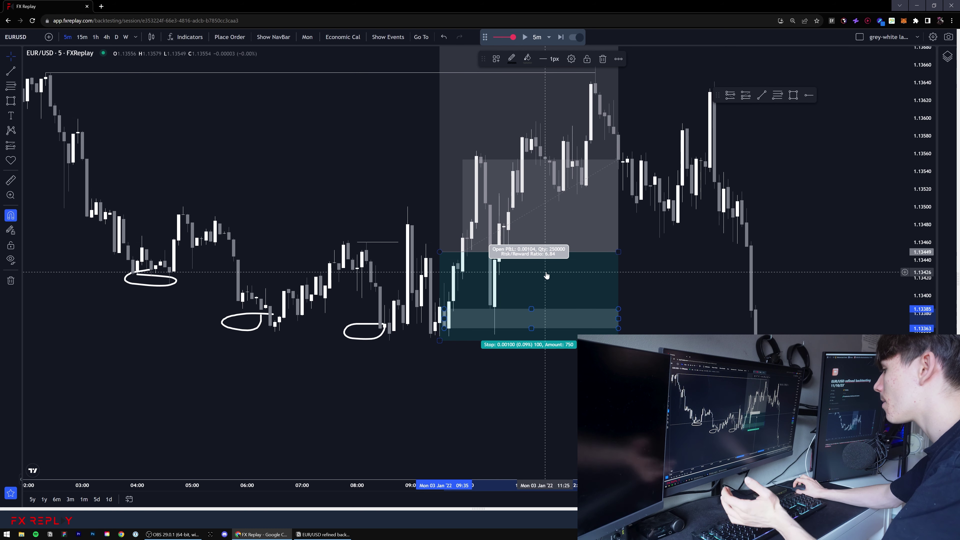
Delete the rectangle, the long position and all remaining markings from the 5-minute chart
key("Delete")
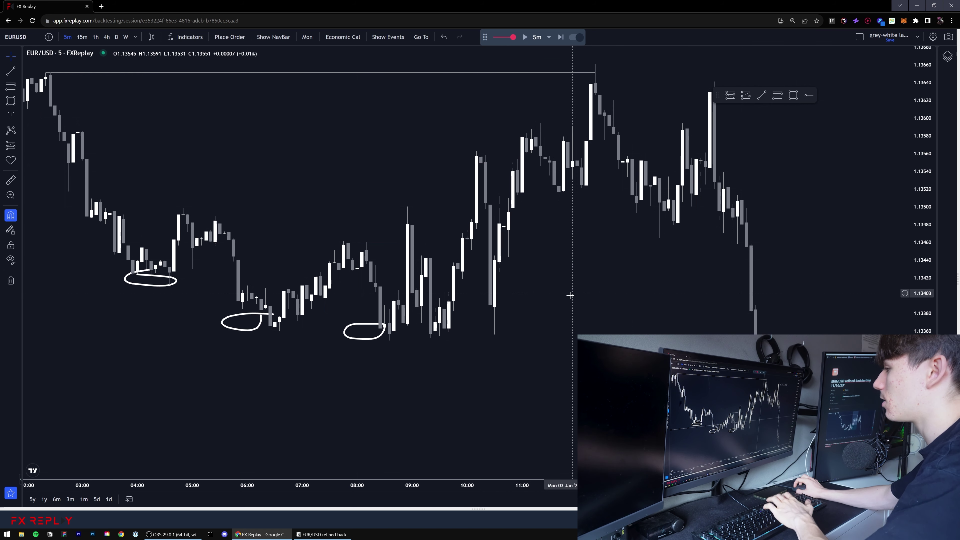
key("Delete")
left_click(11, 281)
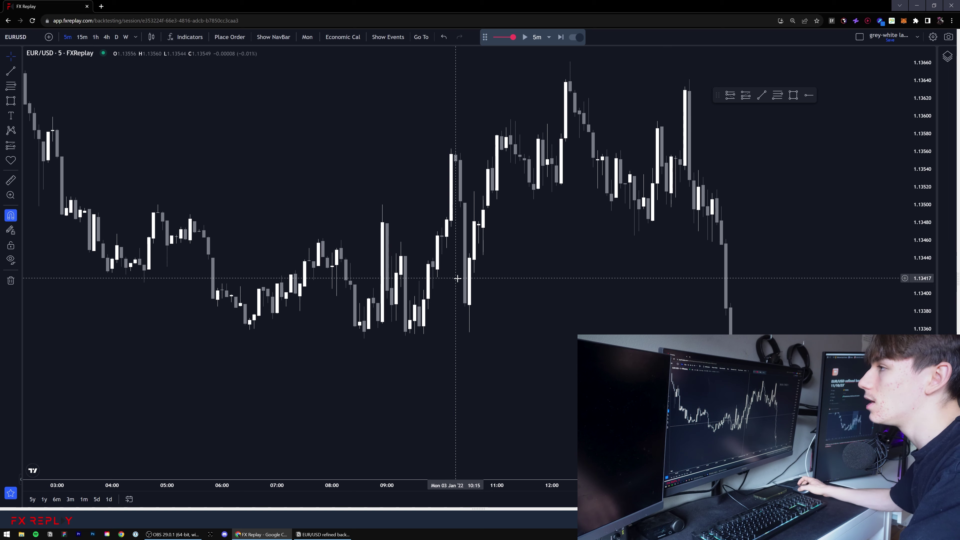
Continue the replay on the 15-minute chart and draw a trend line from the 4 January swing high at about 1.13090
left_click(95, 35)
left_click(82, 37)
left_click(525, 37)
left_click(761, 95)
left_click(480, 247)
left_click(557, 249)
Draw a rectangle over the sharp 3 January drop, spanning about 1.13250 to 1.13090 and reaching the latest candle
left_click(793, 95)
left_click(411, 183)
left_click(712, 239)
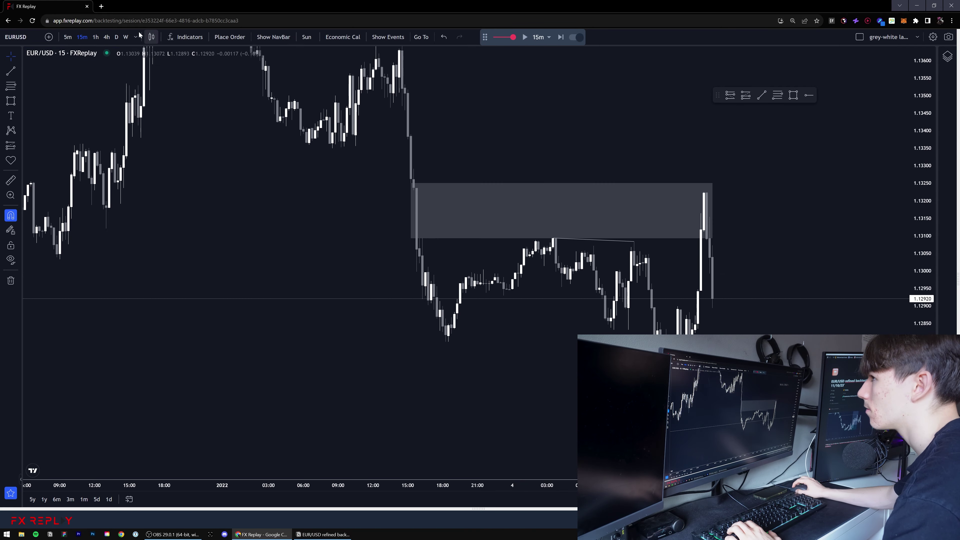
On the 5-minute chart, draw a Fibonacci retracement over the bearish candle ending at 1.12930 on 5 January and resume the replay
left_click(68, 37)
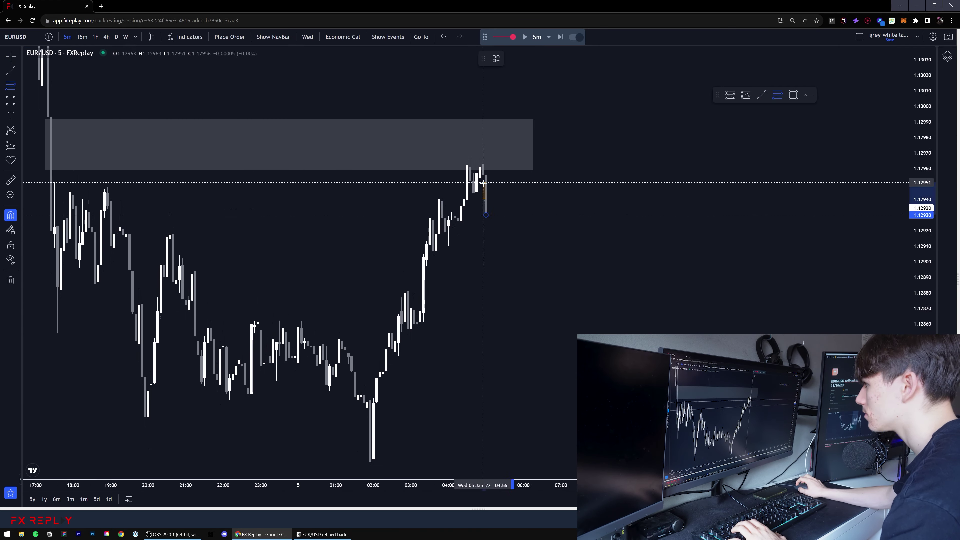
left_click(487, 215)
left_click(525, 37)
Place a short position beneath the rectangle with its entry at 1.12941 and its stop at 1.12967
left_click_drag(567, 242, 642, 263)
right_click(459, 87)
left_click_drag(474, 285, 491, 285)
left_click_drag(461, 200, 487, 191)
right_click(470, 191)
left_click(535, 199)
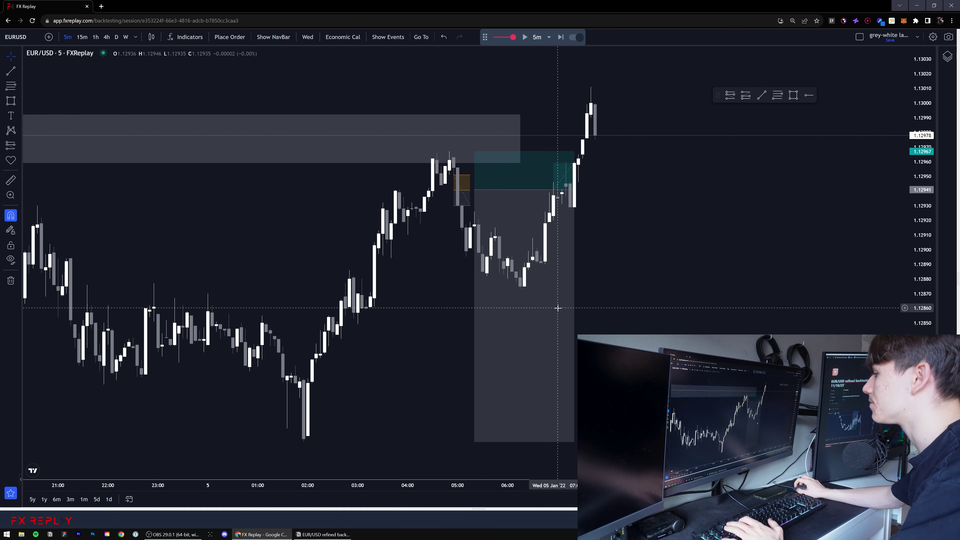
Remove the short position and Fibonacci retracement, and replay price to about 17:00 on 5 January 2022 on the 15-minute chart
left_click(548, 311)
left_click(525, 37)
left_click(95, 37)
left_click(82, 37)
left_click(67, 36)
left_click(561, 37)
left_click(117, 37)
left_click(107, 37)
left_click(96, 37)
left_click(82, 37)
left_click(561, 37)
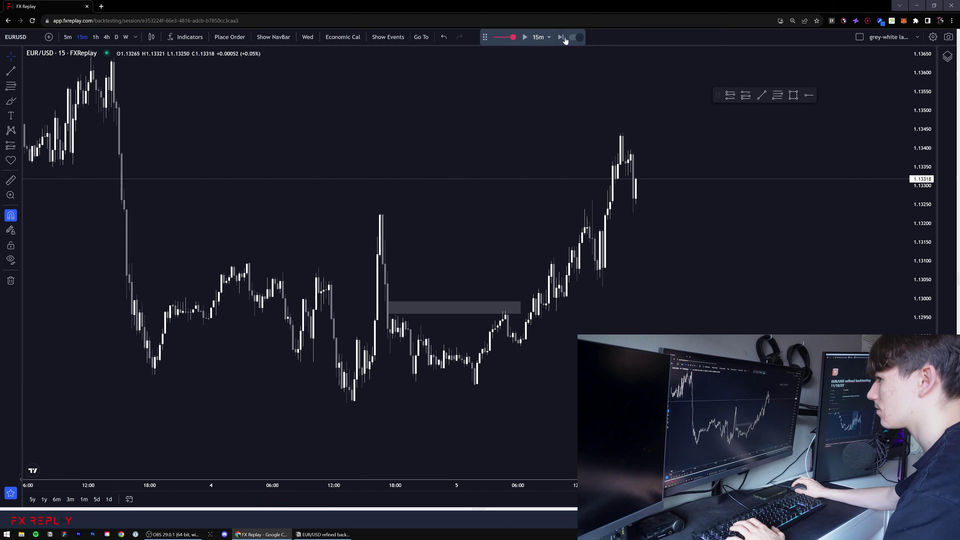
On the 1-hour chart, draw a rectangle between about 1.13590 and 1.13380 from the 3 January high across to 6 January
left_click(95, 37)
left_click(793, 95)
left_click(411, 157)
left_click(652, 205)
Replay price forward into 7 January 2022, checking the 15-minute, 4-hour and 5-minute charts
left_click(82, 37)
left_click(561, 37)
left_click(107, 37)
left_click(67, 37)
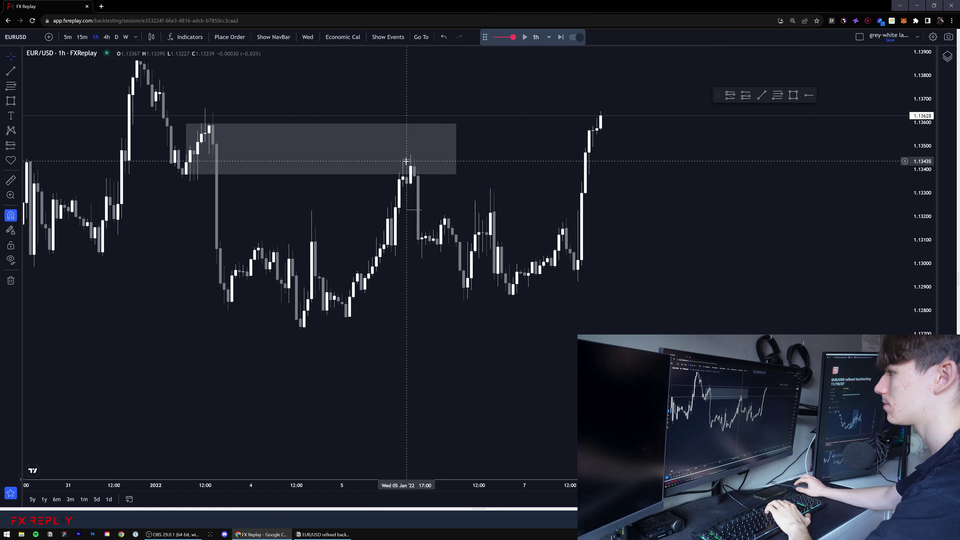
Review the long position entered at 1.13330 on the 4-hour, daily and 1-hour charts
left_click(104, 37)
left_click(95, 37)
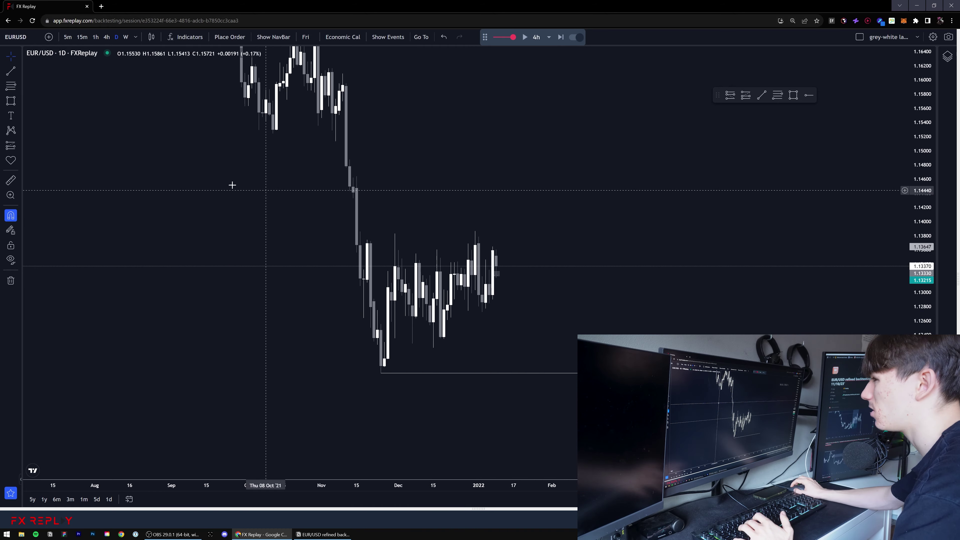
left_click(97, 37)
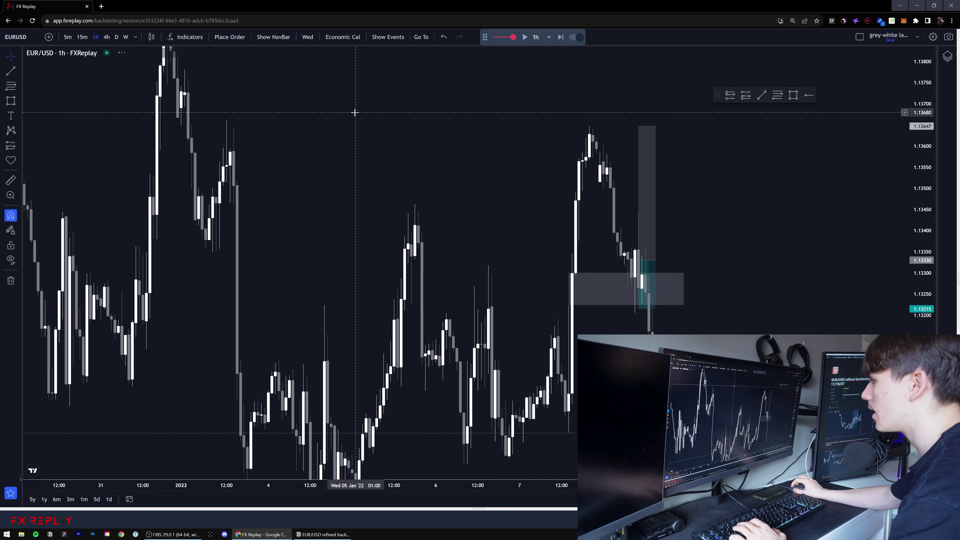
left_click(106, 37)
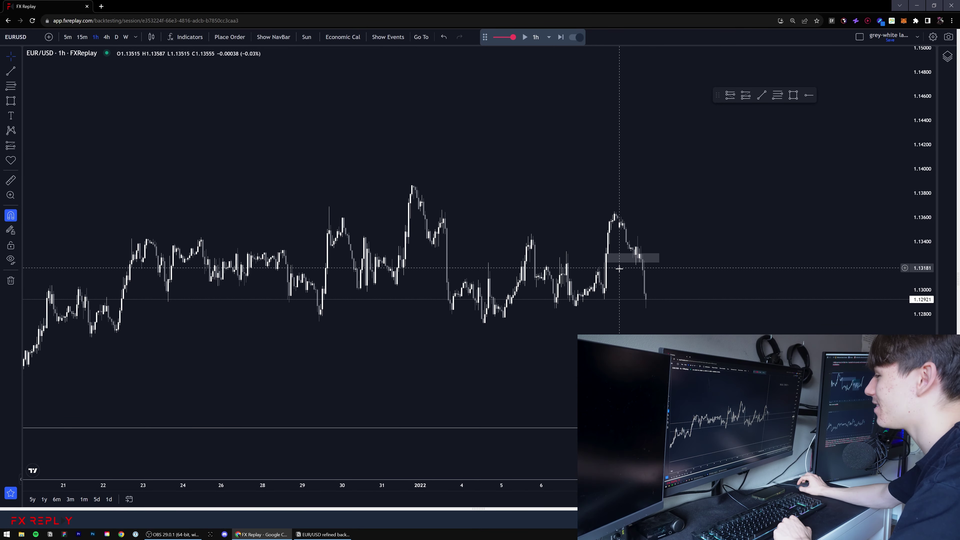
Open the EURUSD chart on TradingView in a new browser tab and view it on the 5-minute timeframe
left_click(106, 37)
type("sy2TT/")
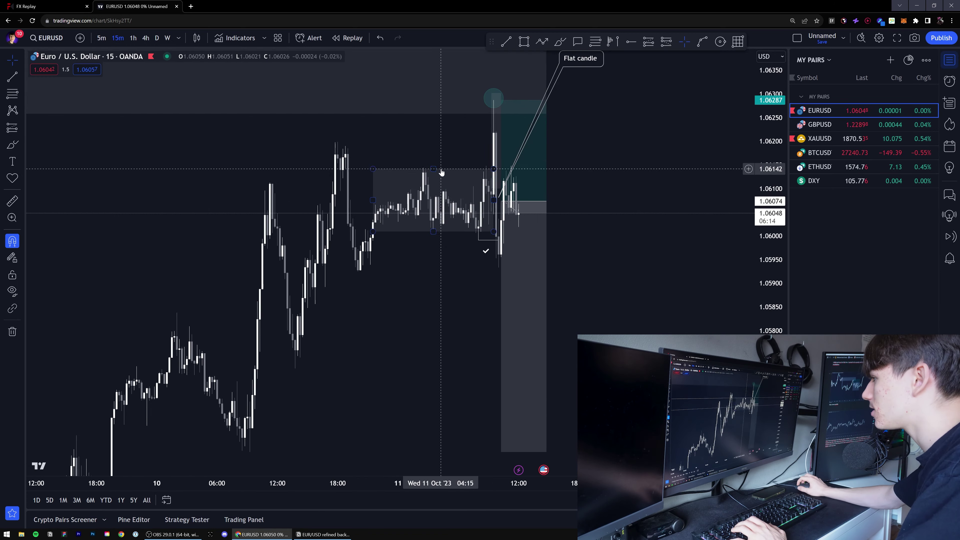
left_click(100, 38)
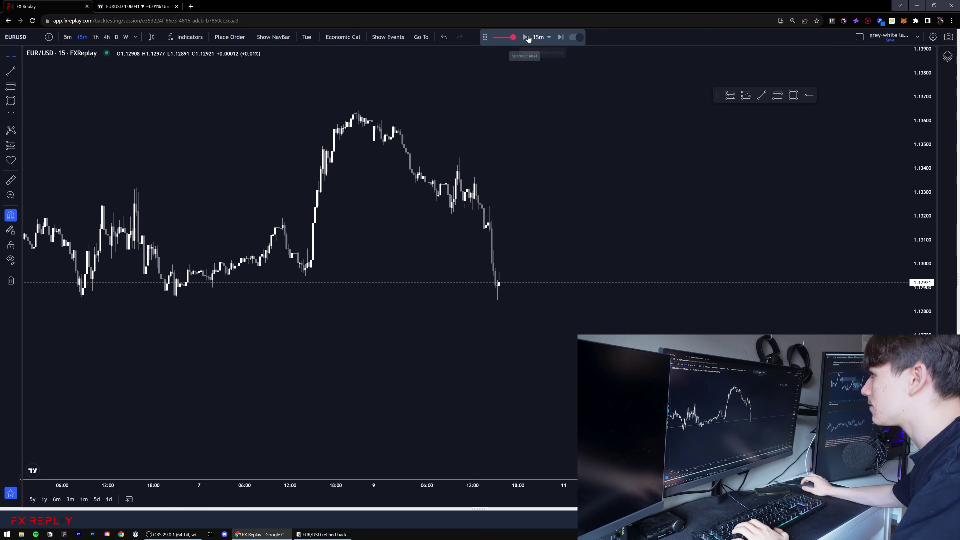
Return to the EUR/USD session in FX Replay and continue the replay on the 15-minute chart to 12 January 2022
left_click(95, 37)
left_click(561, 37)
left_click(82, 37)
left_click(106, 37)
left_click(82, 37)
left_click_drag(373, 234, 430, 262)
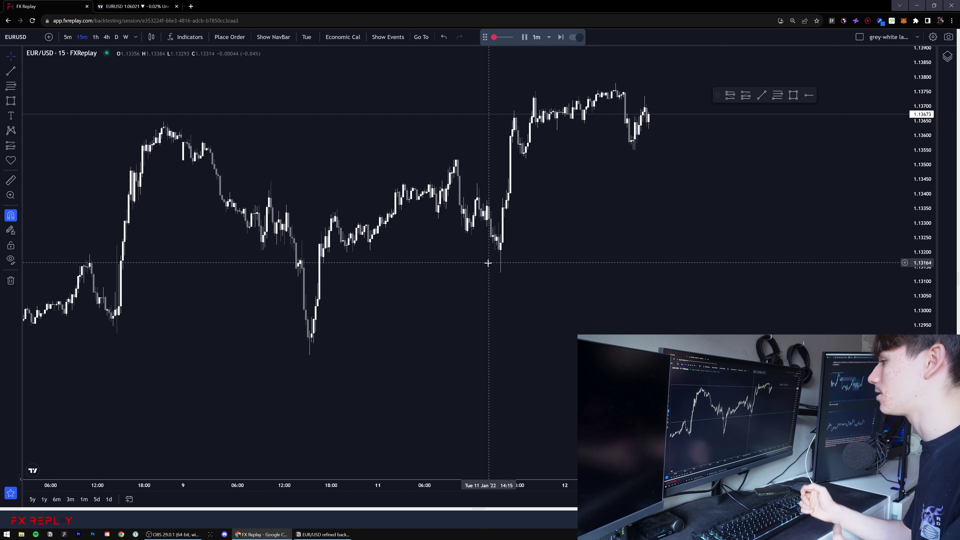
left_click(95, 37)
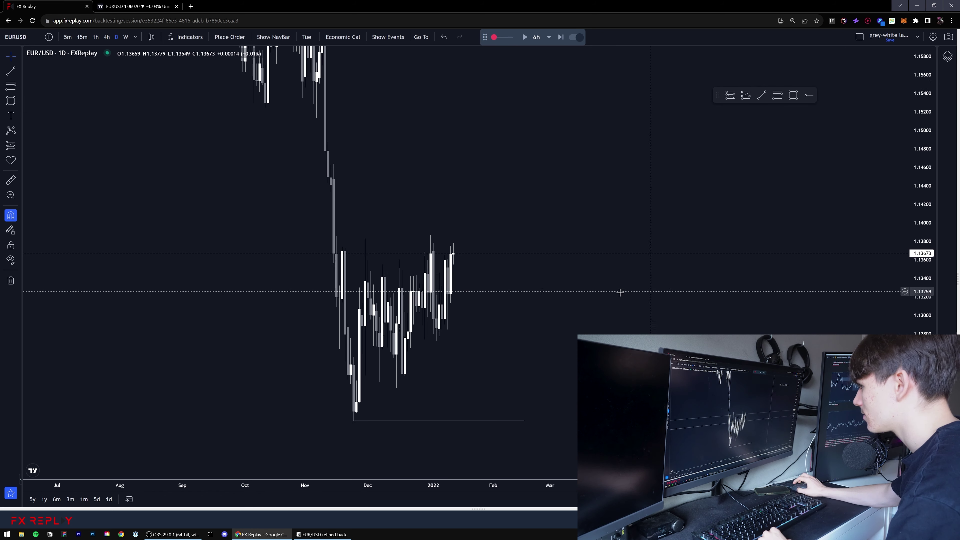
On the 1-hour chart, mark the price gap in the 11 January rally with a rectangle from about 1.1345 to 1.1352
left_click_drag(600, 331, 851, 294)
scroll(637, 283, "up", 5)
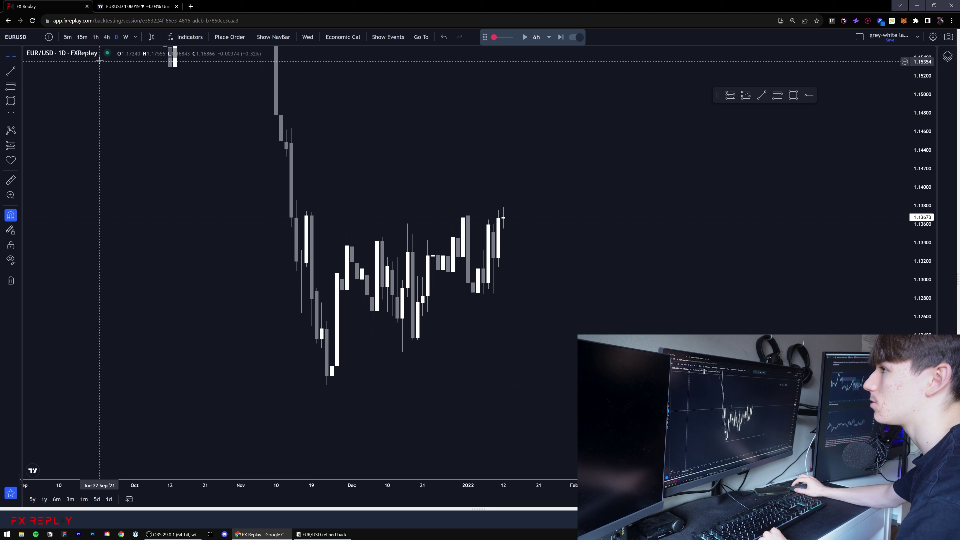
left_click(96, 37)
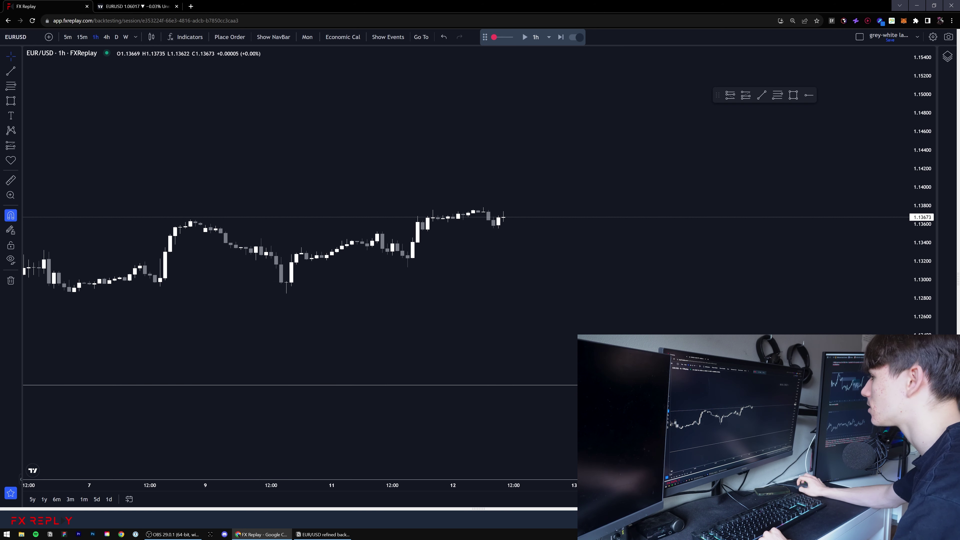
left_click_drag(922, 403, 922, 195)
left_click_drag(510, 187, 535, 251)
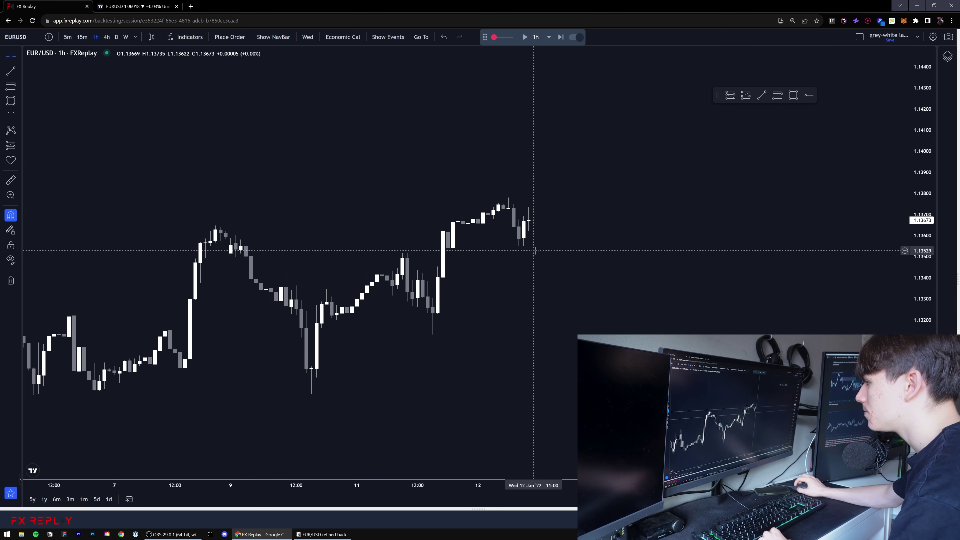
left_click(793, 95)
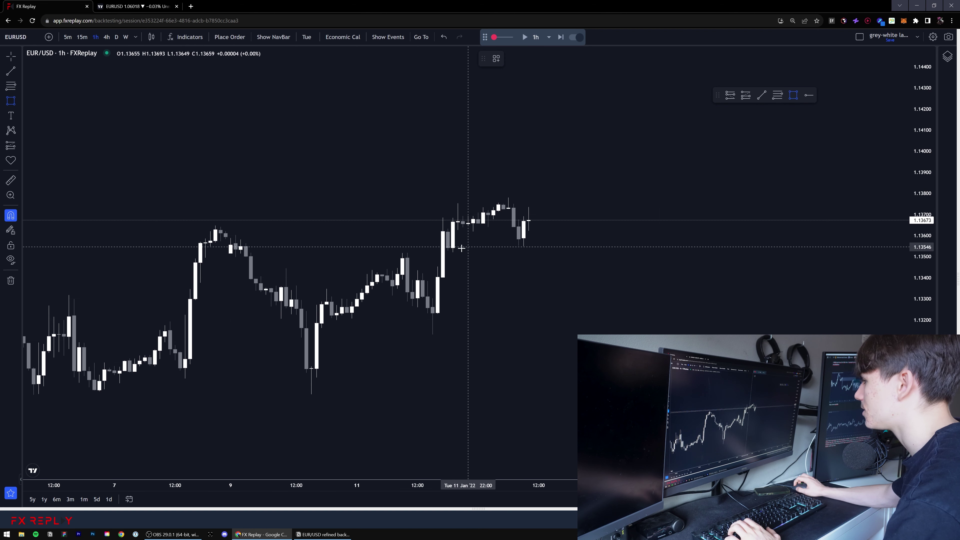
left_click(453, 252)
left_click(437, 266)
left_click_drag(453, 259, 569, 262)
left_click(629, 308)
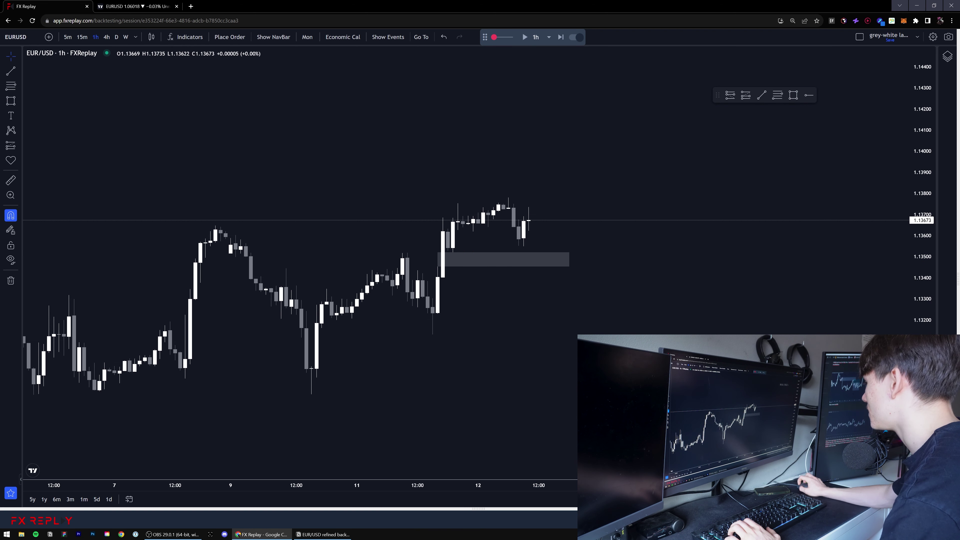
Extend the new 1-hour zone further forward in time, beyond the latest candle
left_click_drag(923, 386, 922, 316)
left_click_drag(619, 294, 661, 335)
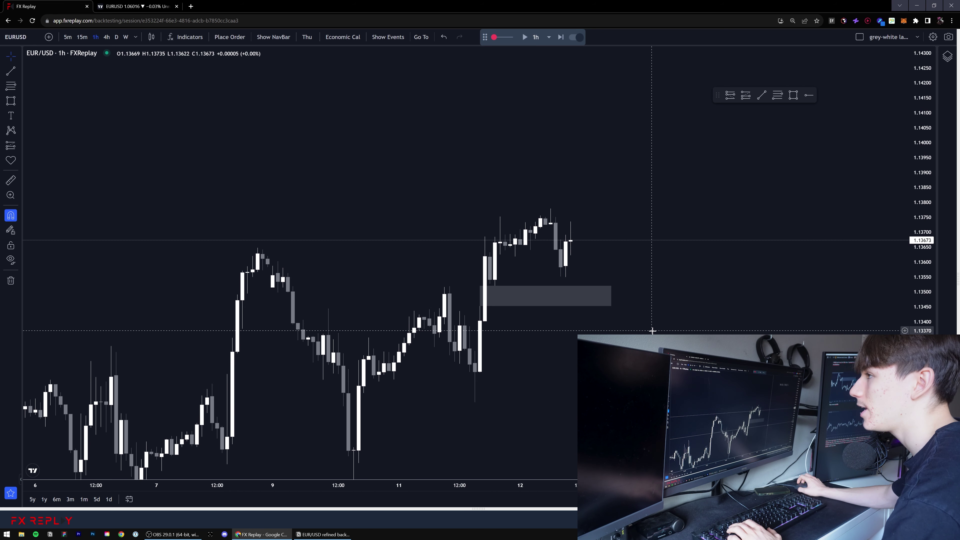
left_click_drag(627, 252, 614, 252)
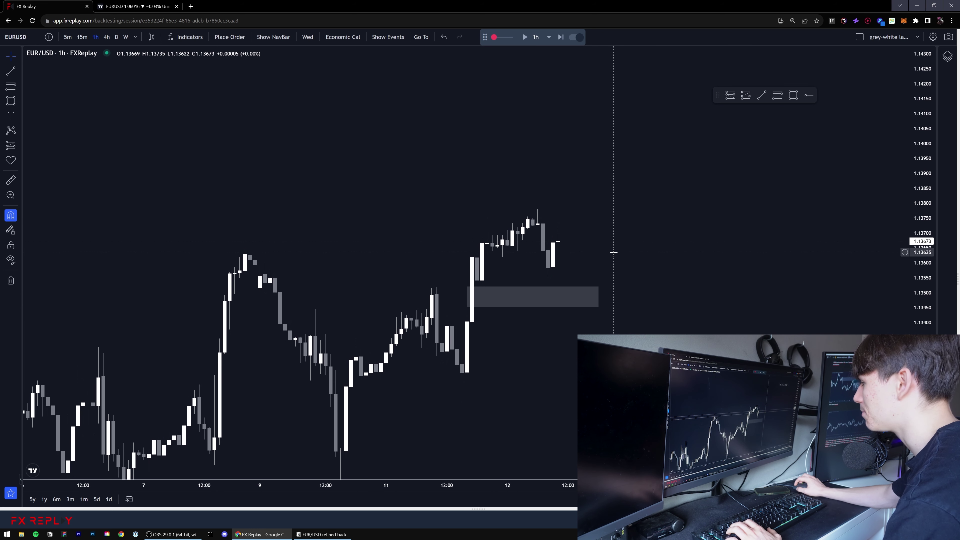
left_click_drag(598, 296, 614, 296)
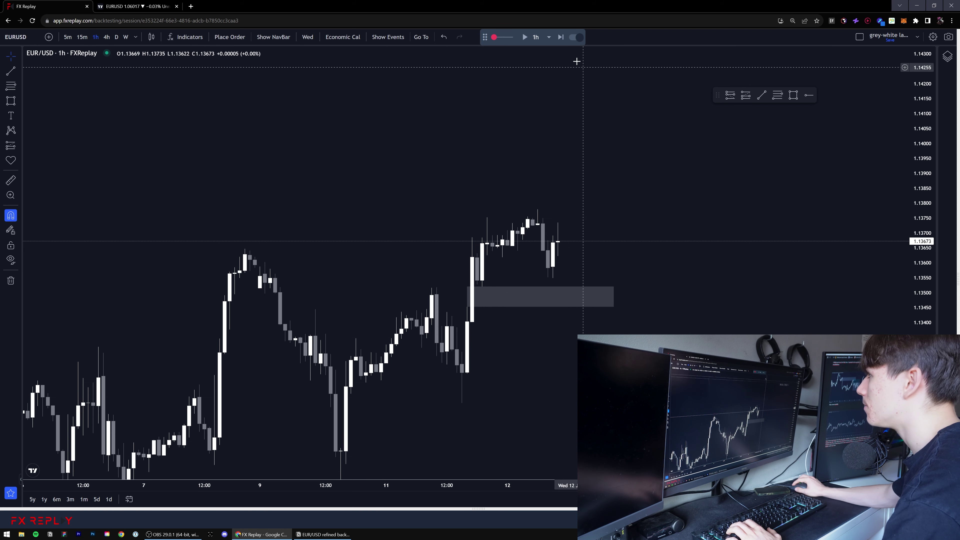
Replay price forward on the 1-hour and 15-minute charts through the afternoon of 12 January 2022
left_click(525, 39)
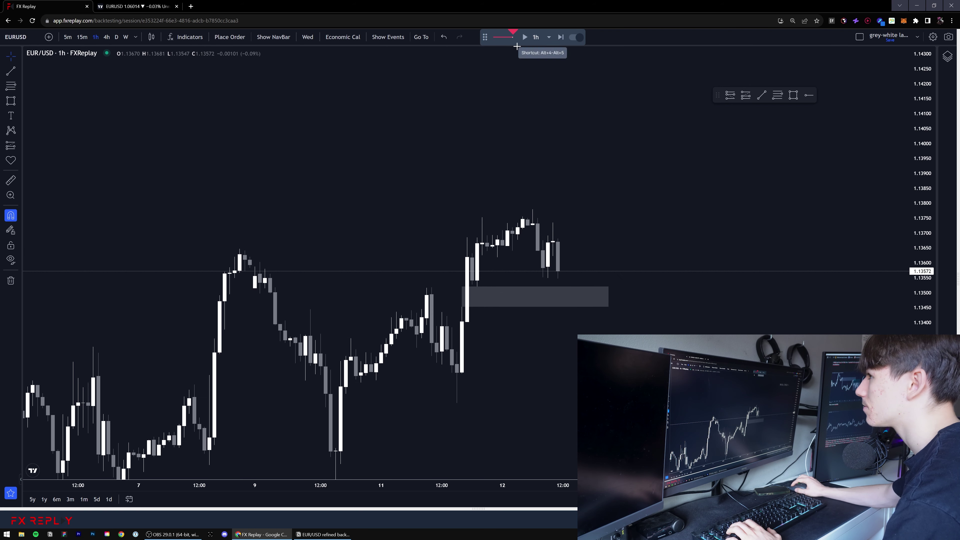
left_click(82, 37)
scroll(371, 300, "down", 5)
left_click_drag(922, 302, 923, 246)
left_click_drag(864, 281, 729, 286)
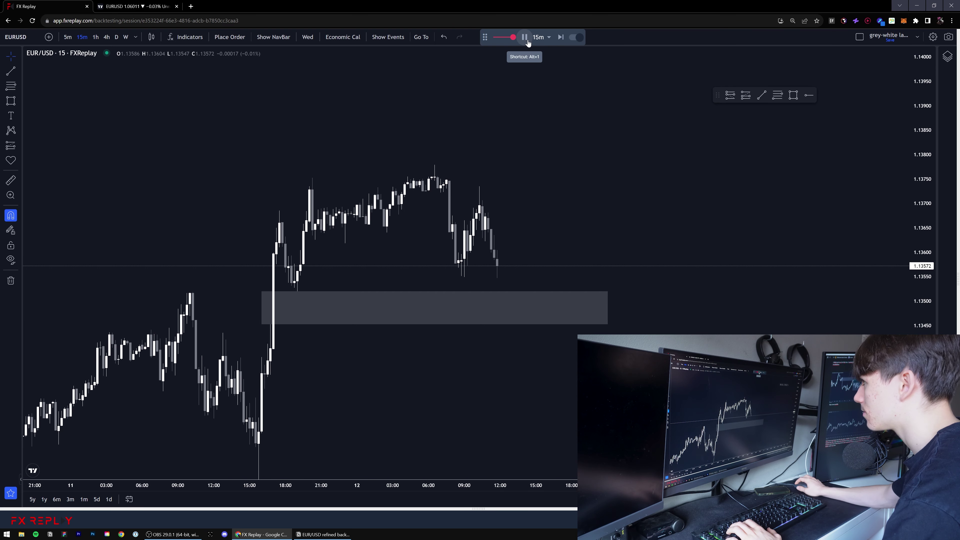
left_click(529, 43)
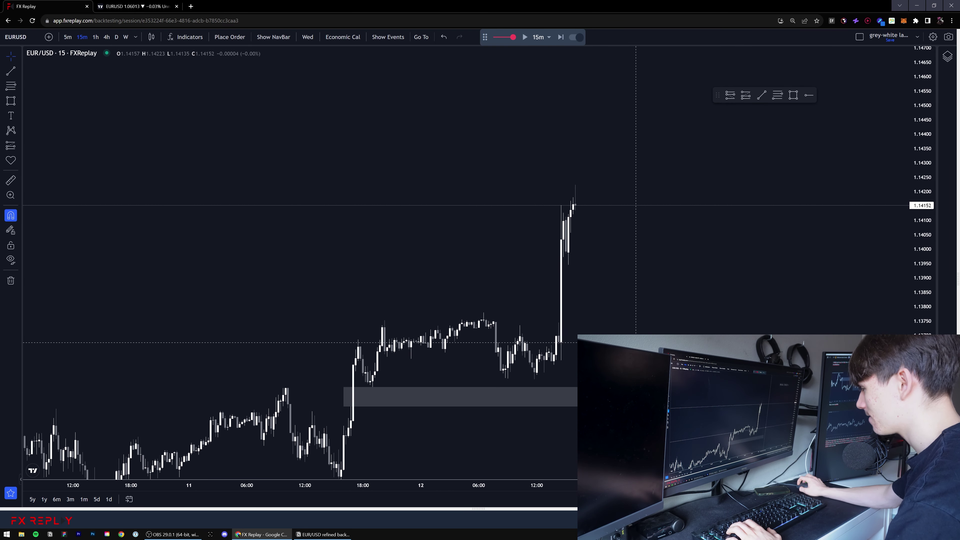
Examine the sharp 12 January rally and the marked zone on the 15-minute, 1-hour and 4-hour charts
left_click_drag(636, 342, 649, 348)
scroll(633, 322, "up", 5)
left_click_drag(582, 317, 653, 329)
left_click_drag(922, 326, 922, 151)
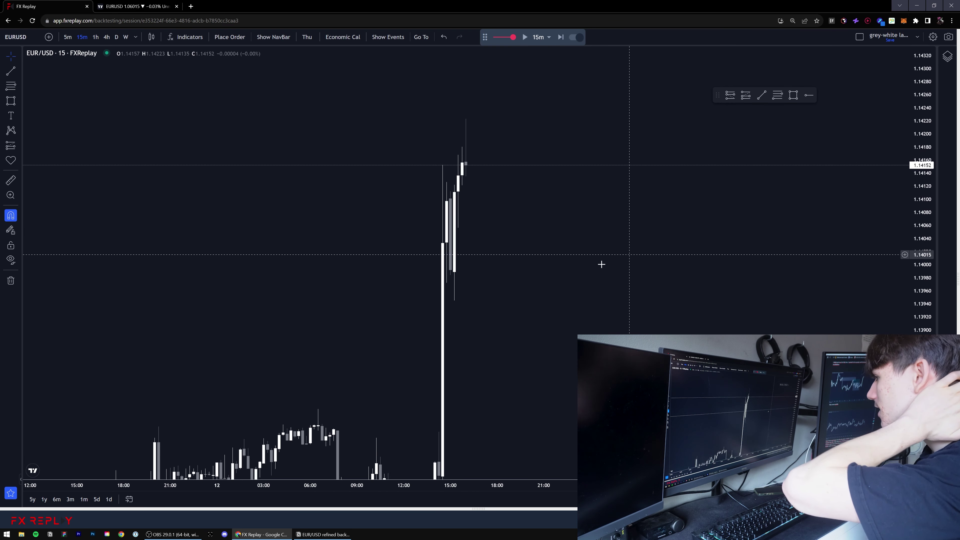
left_click_drag(542, 304, 602, 212)
left_click_drag(923, 170, 881, 318)
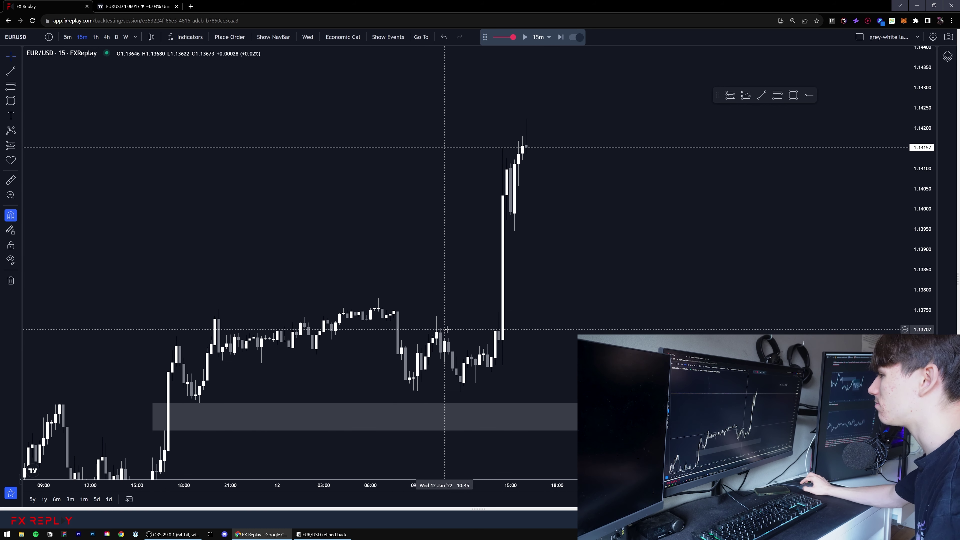
scroll(447, 329, "down", 2)
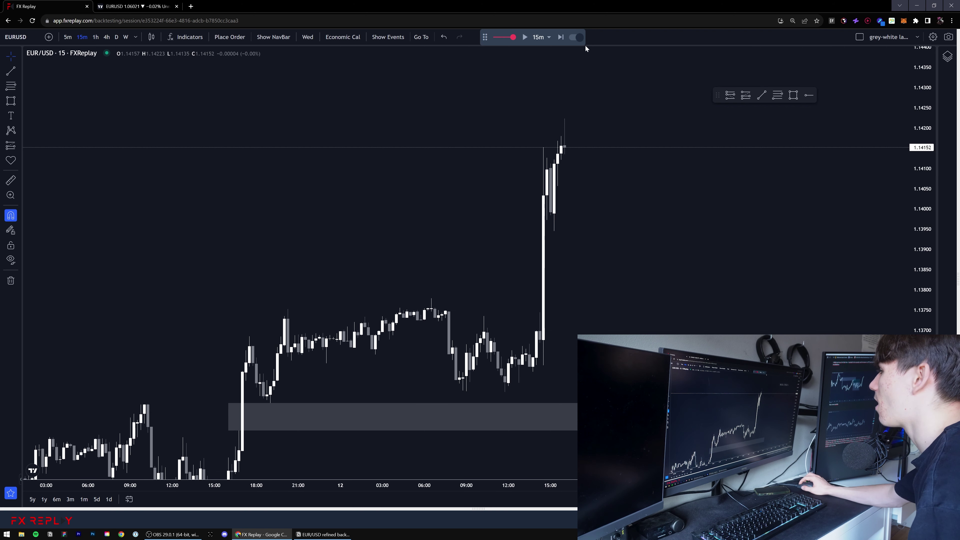
left_click_drag(581, 253, 564, 243)
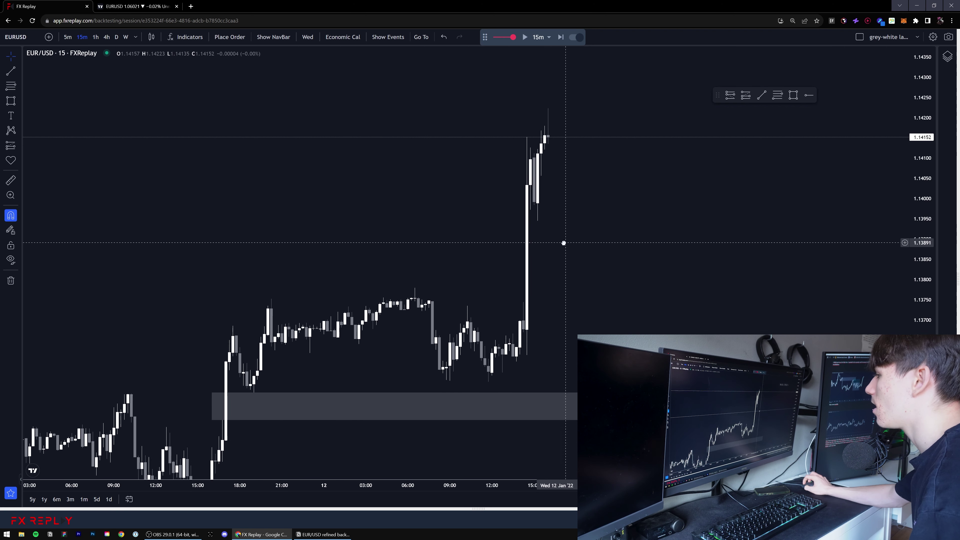
left_click(96, 37)
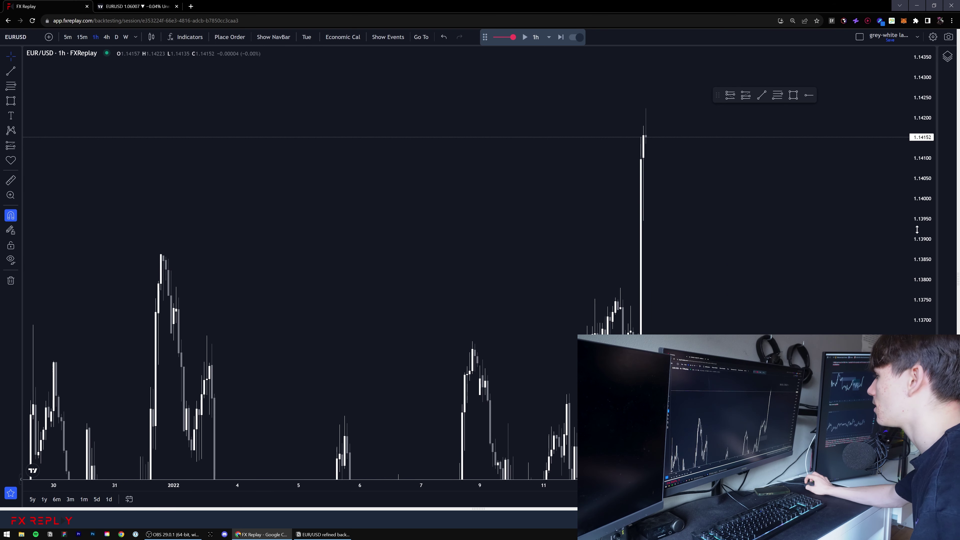
left_click_drag(922, 420, 923, 235)
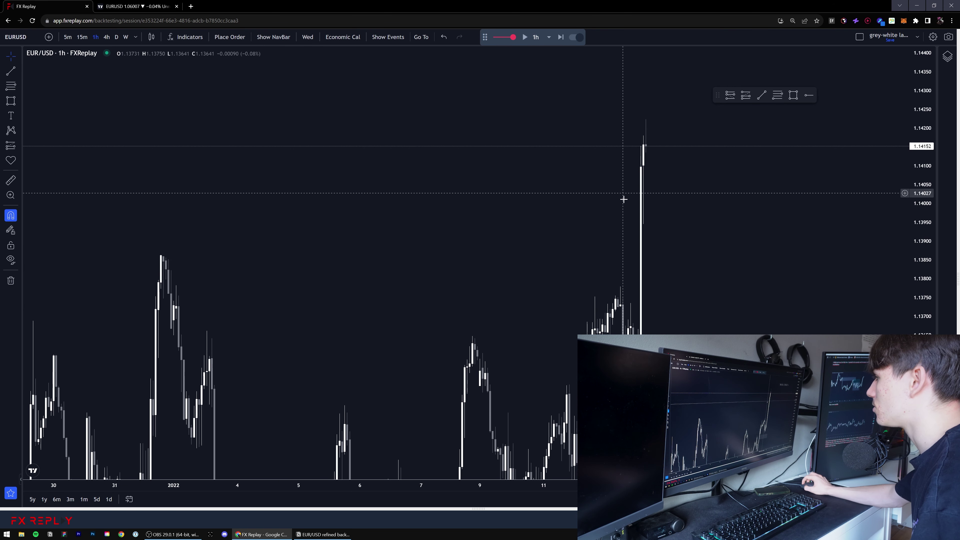
scroll(624, 199, "up", 2)
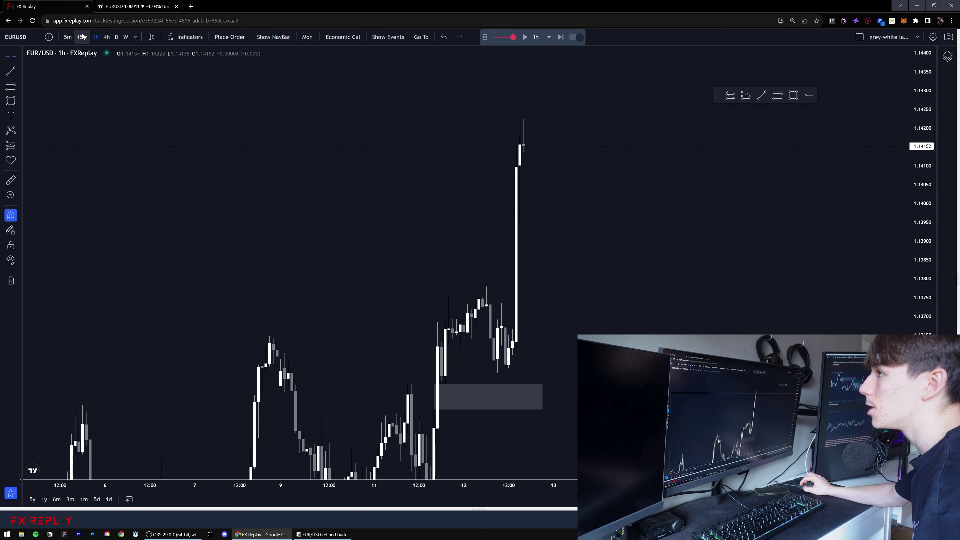
left_click(107, 37)
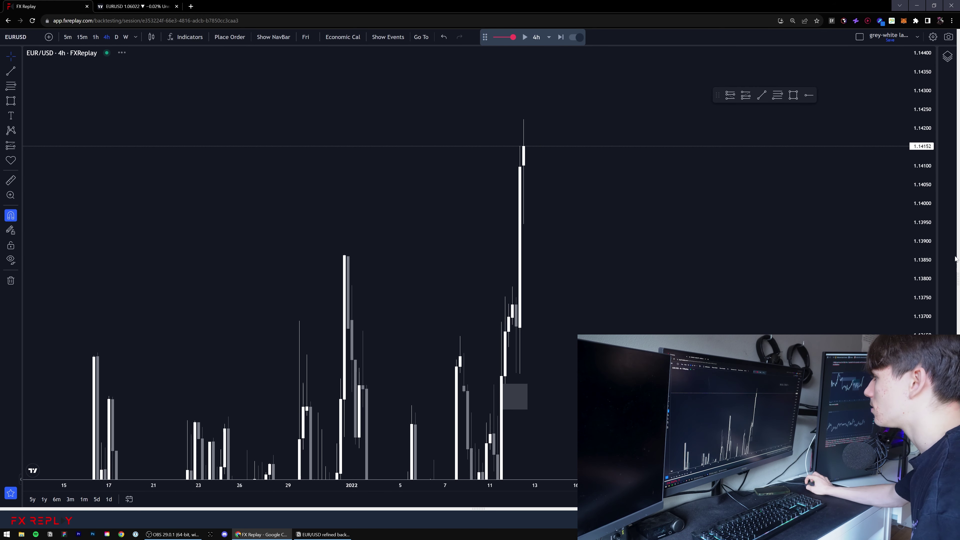
scroll(543, 200, "down", 2)
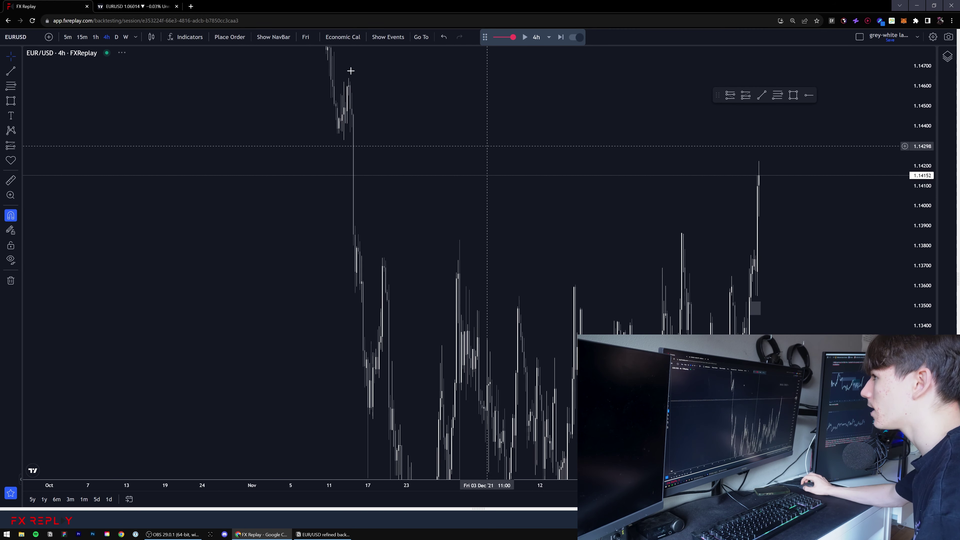
On the daily chart, draw a Fibonacci range over the mid-November imbalance and a horizontal line from its midpoint at about 1.1409
left_click(116, 37)
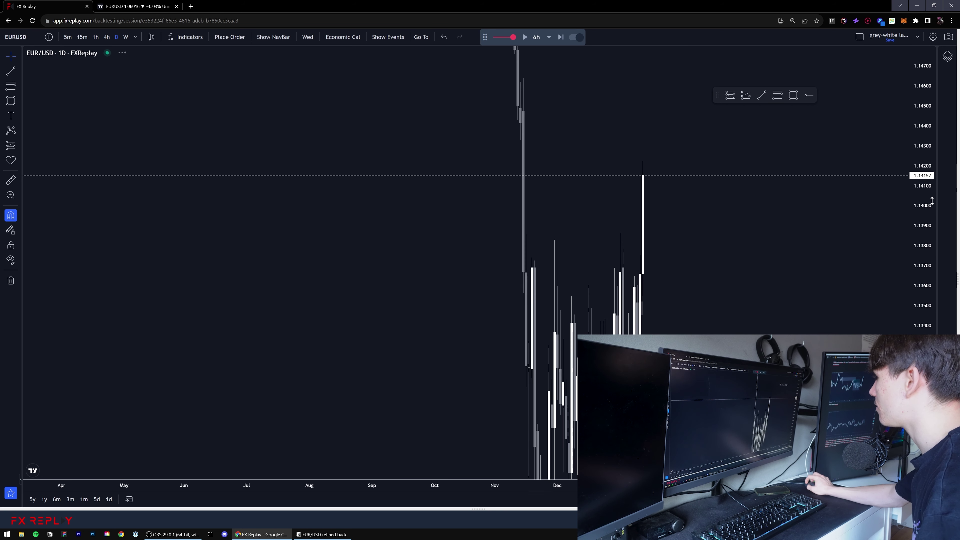
scroll(613, 233, "up", 3)
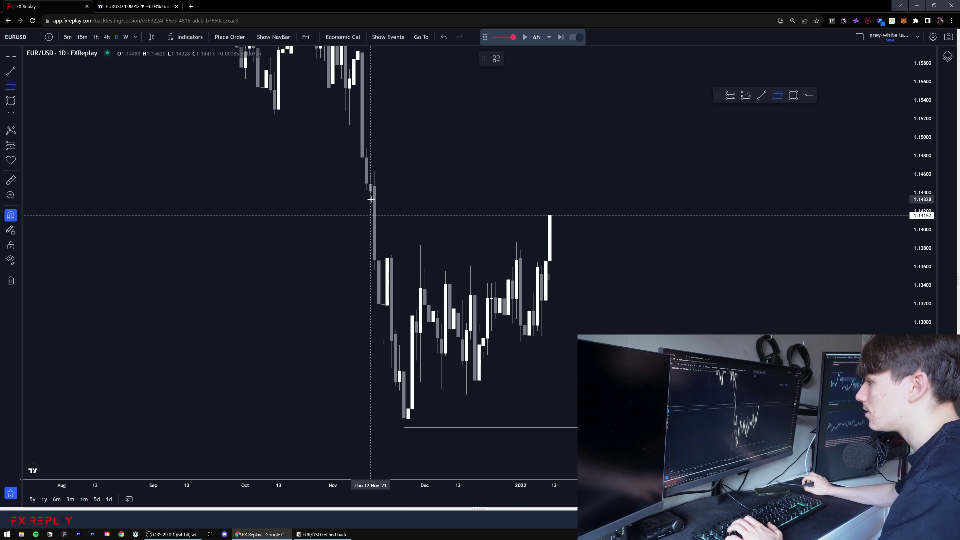
left_click_drag(370, 199, 383, 238)
left_click(383, 237)
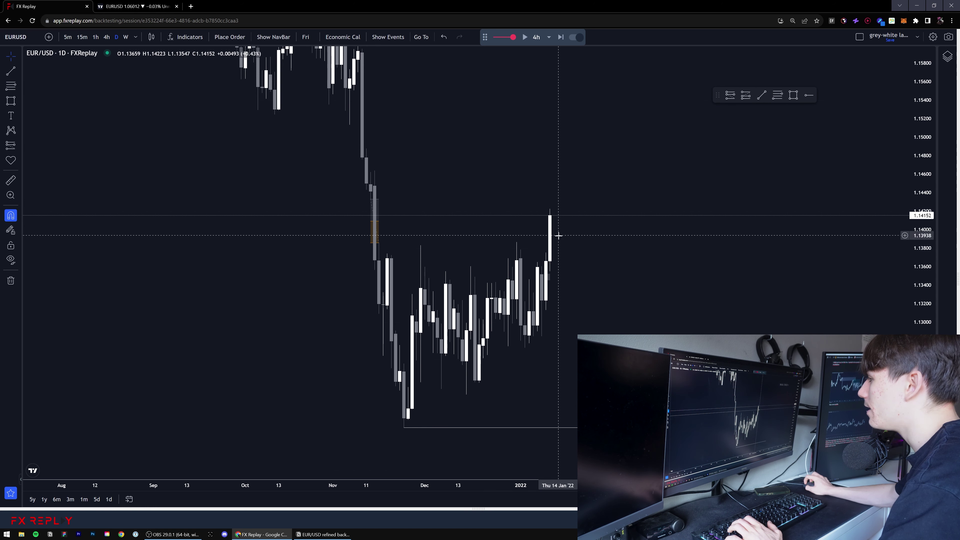
left_click(764, 101)
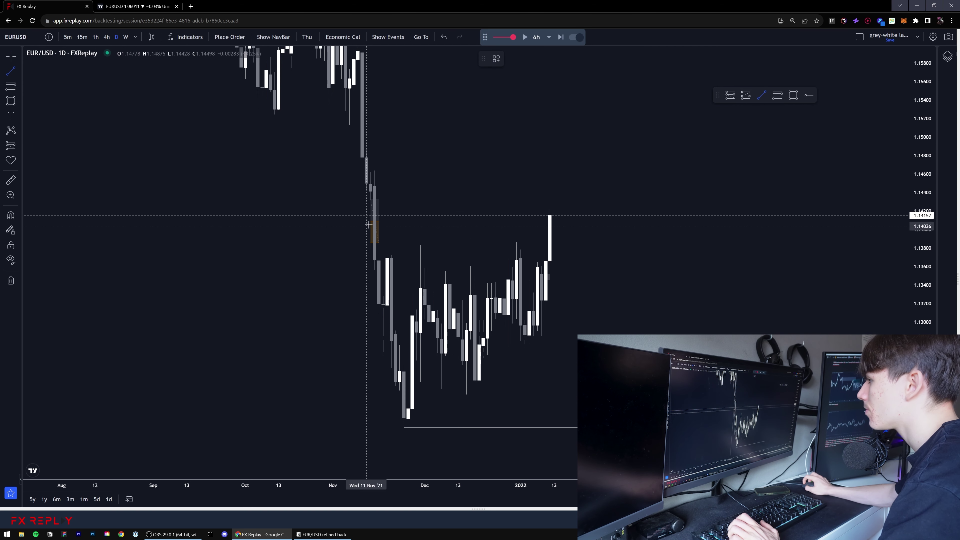
left_click(375, 221)
left_click(559, 232, "shift")
left_click(587, 236)
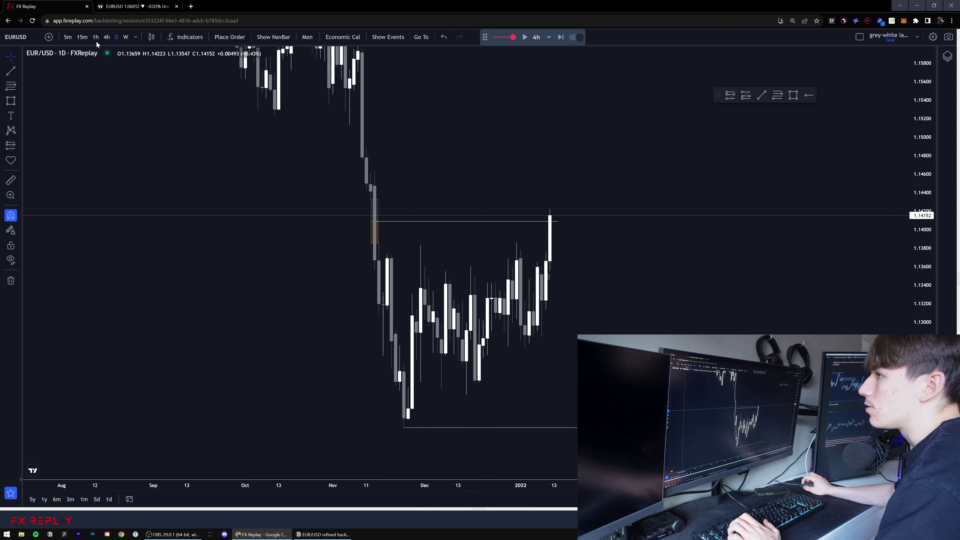
Review the midpoint line on the 1-hour chart and continue the replay on the 15-minute chart through 13 January
left_click(95, 36)
left_click_drag(922, 357, 922, 212)
left_click_drag(688, 236, 675, 255)
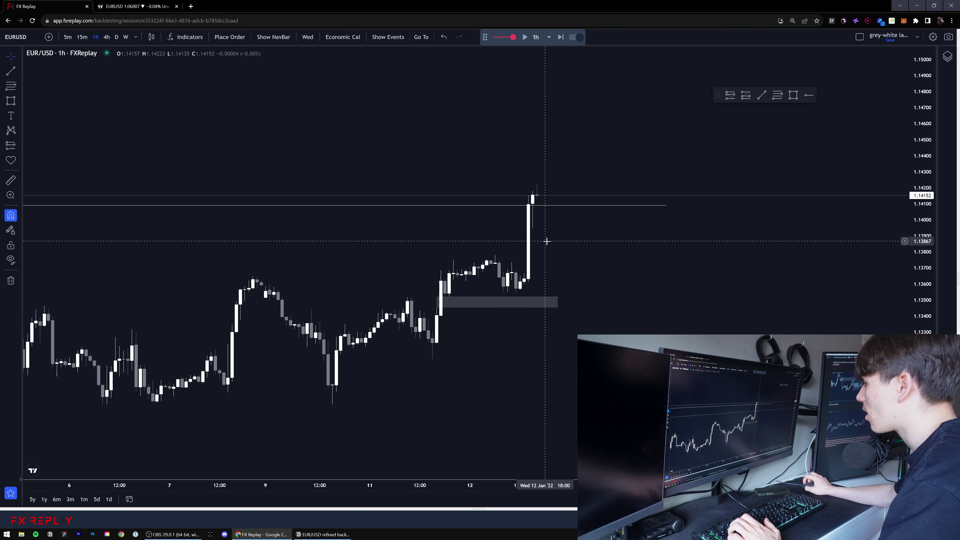
left_click(80, 40)
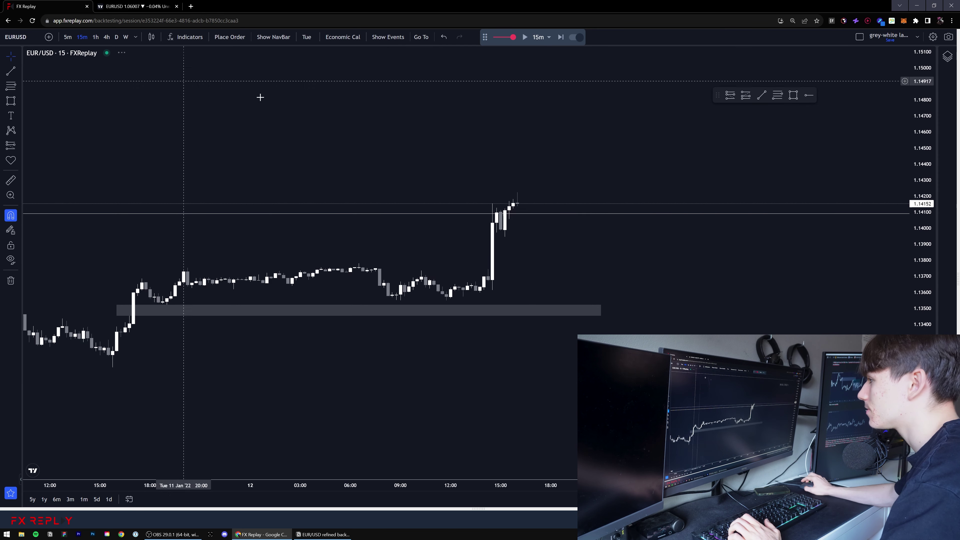
left_click(528, 39)
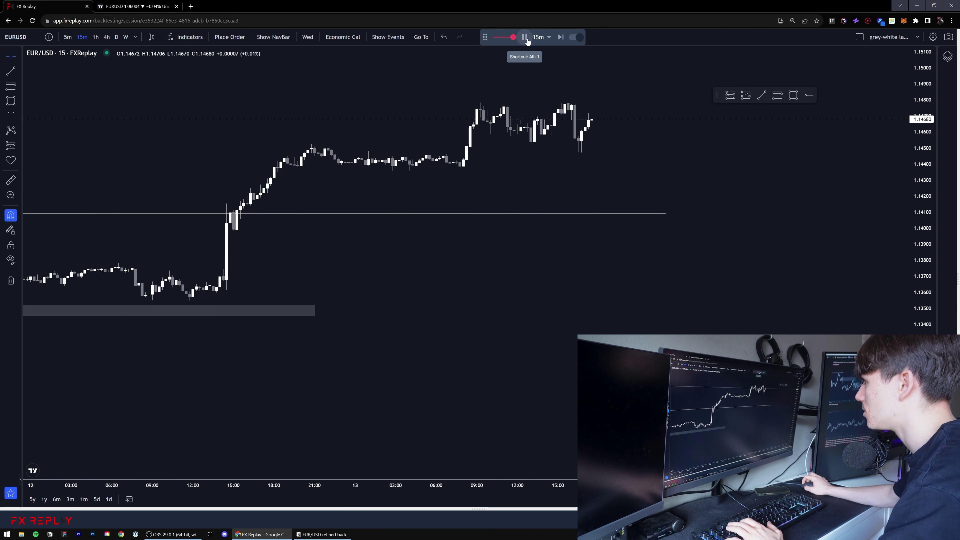
left_click(527, 41)
Continue the replay on the 1-hour chart through 14 January and remove the horizontal midpoint line
left_click(96, 39)
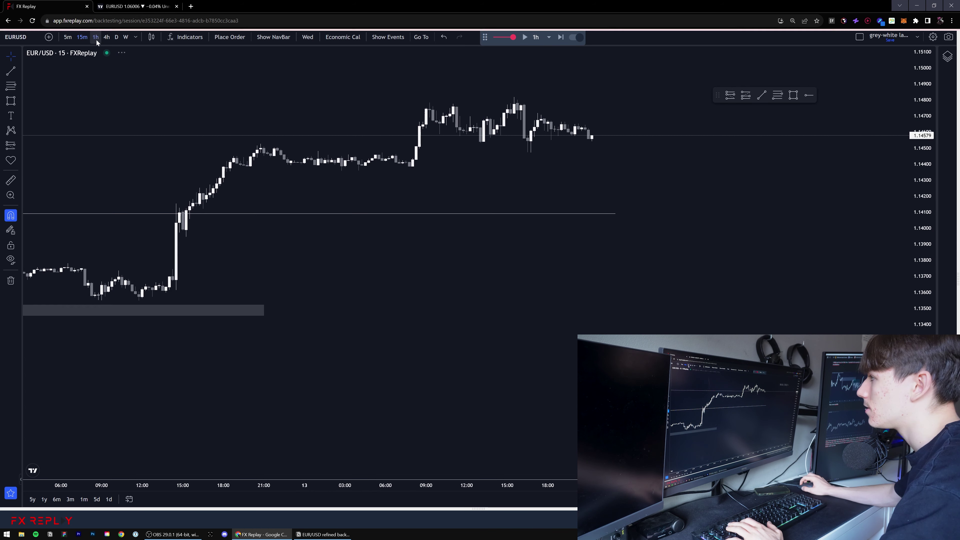
left_click(525, 38)
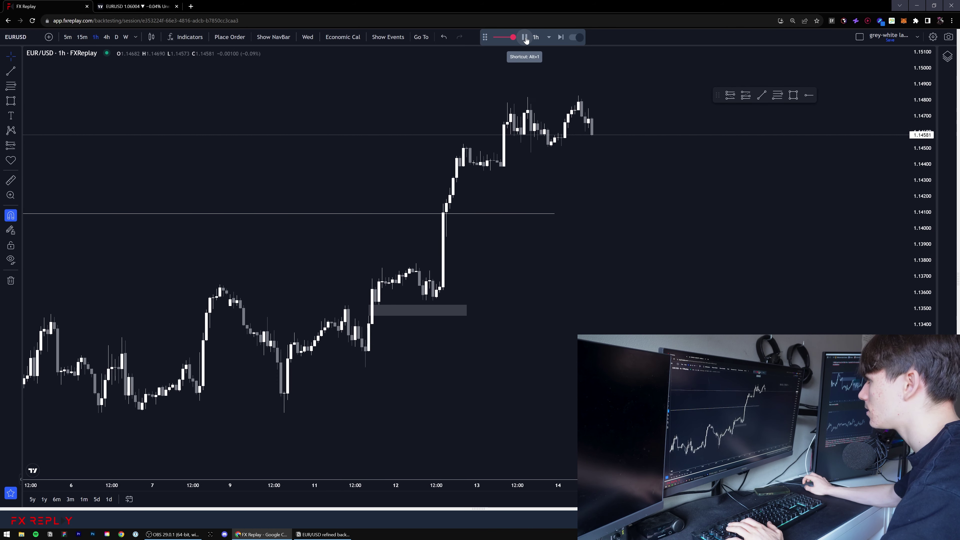
left_click(525, 38)
left_click_drag(487, 259, 501, 266)
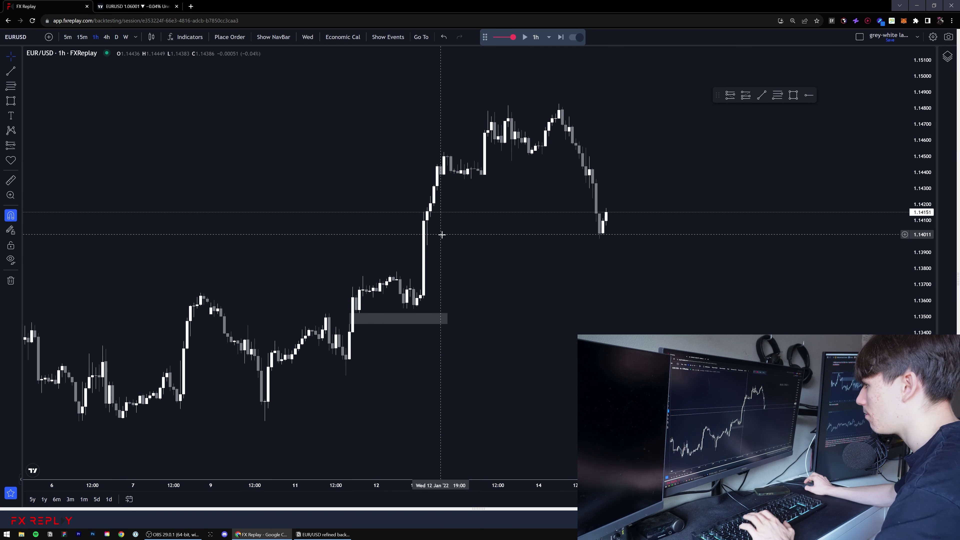
Check the 12 to 14 January rally's retracement with a temporary Fibonacci drawing from its 1.13551 low to its high, and compare the 4-hour chart
scroll(442, 235, "down", 2)
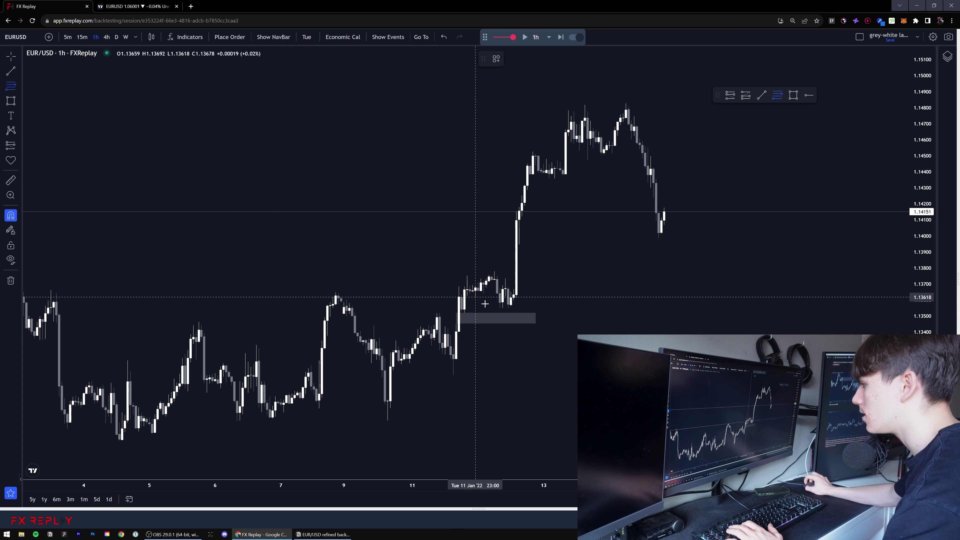
left_click_drag(500, 308, 626, 104)
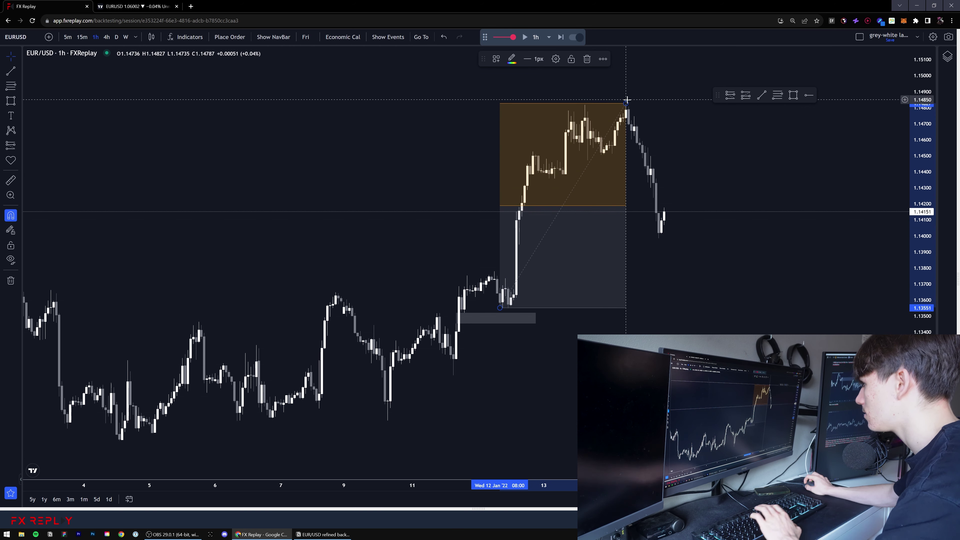
key("Delete")
left_click(106, 36)
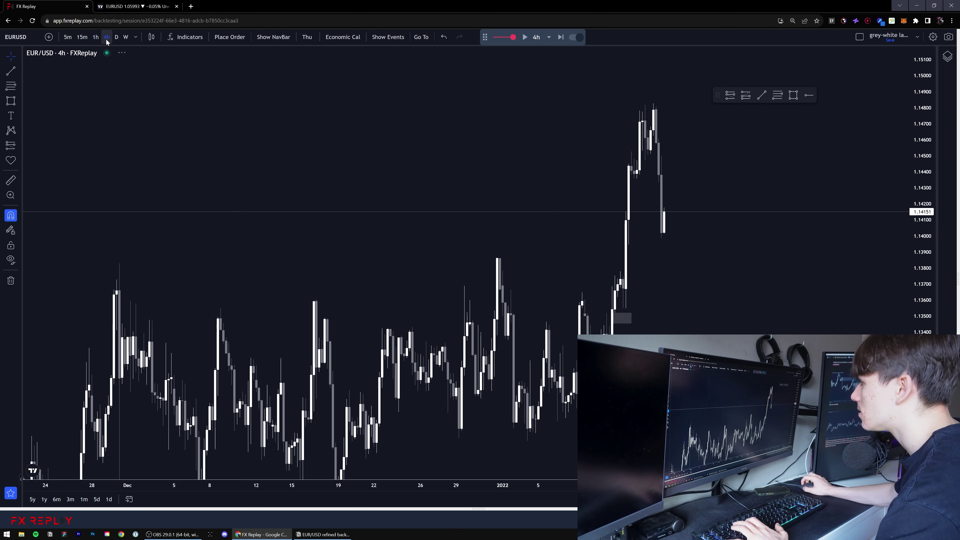
left_click(99, 37)
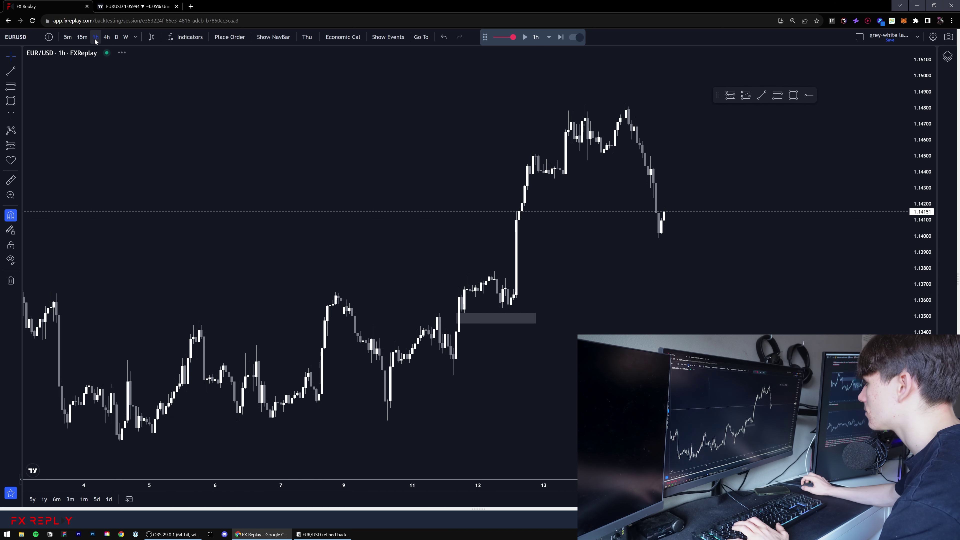
Continue the replay on the 15-minute chart from 14 January to midday on 17 January
left_click(84, 37)
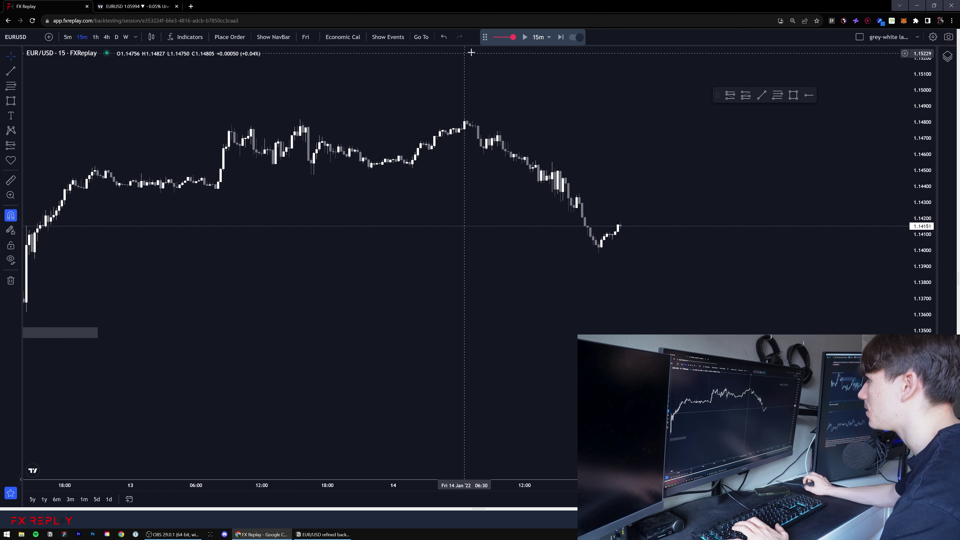
left_click(526, 38)
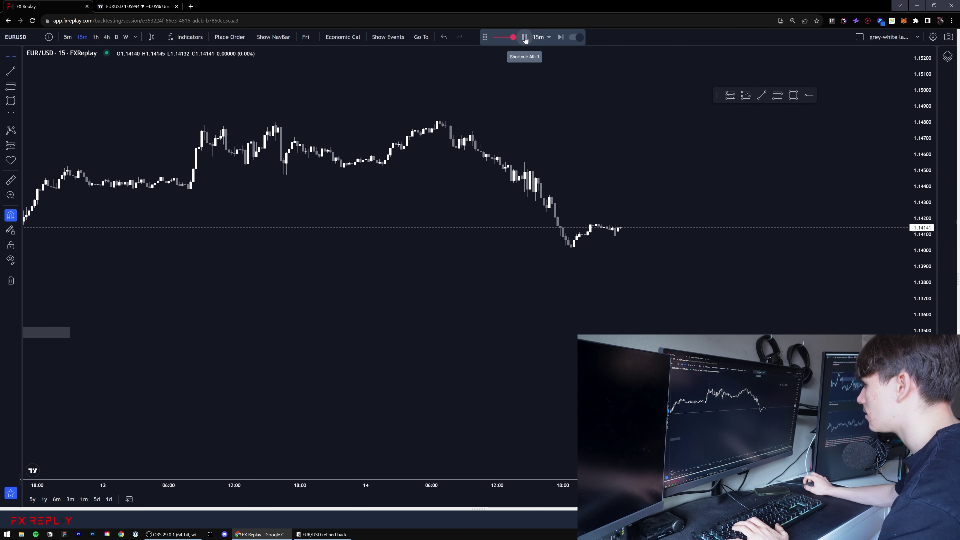
left_click(525, 38)
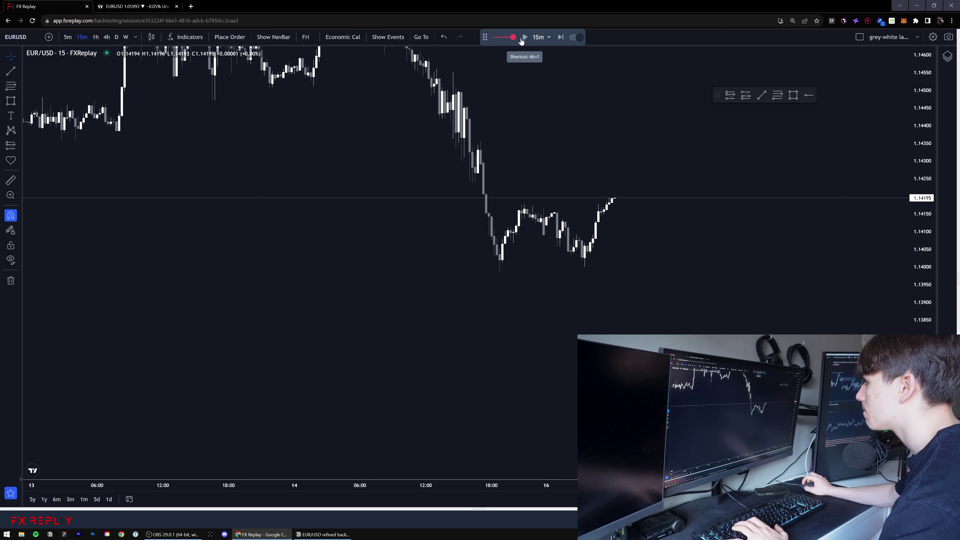
left_click(522, 40)
left_click(522, 39)
left_click_drag(550, 210, 548, 211)
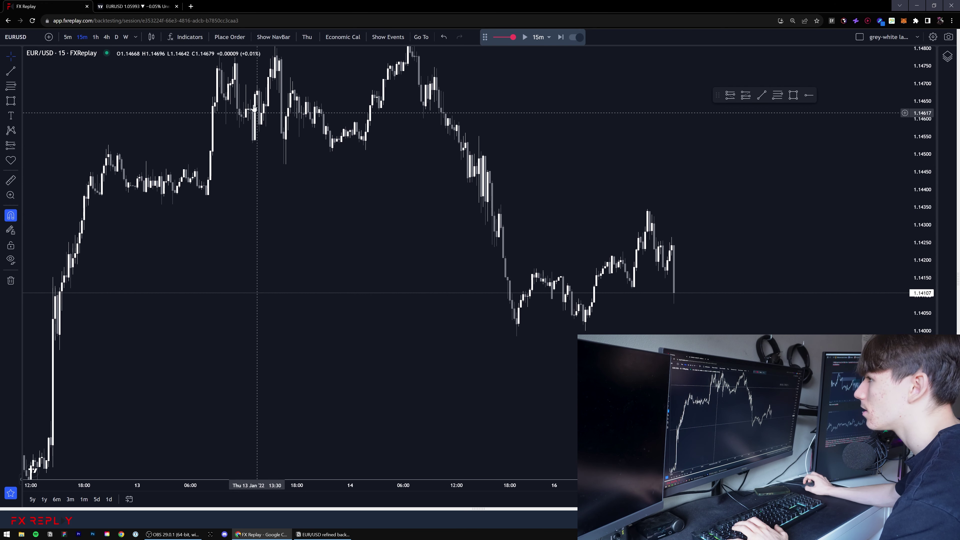
On the 1-hour chart, mark a supply zone from about 1.1438 to 1.1450 over the 14 January drop
left_click(96, 38)
left_click_drag(418, 208, 449, 219)
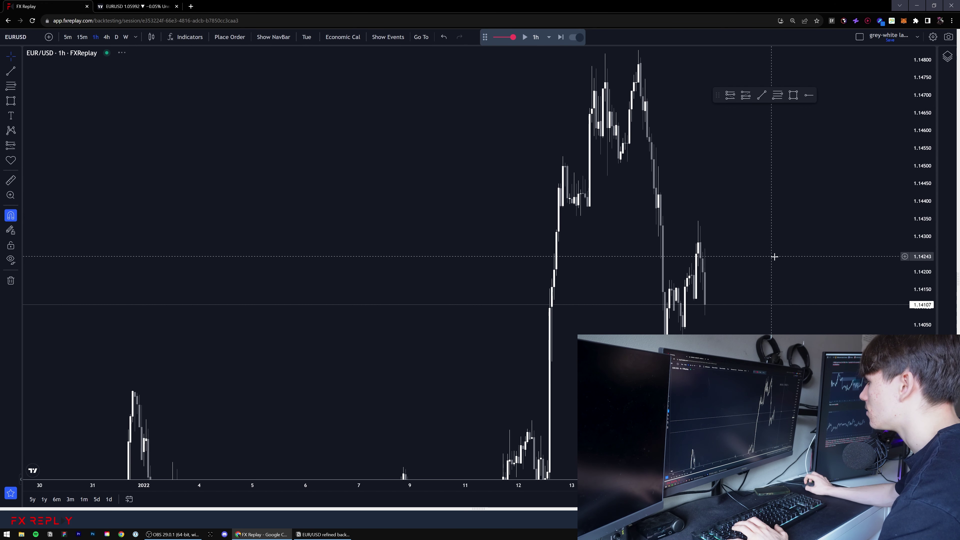
scroll(649, 290, "down", 3)
left_click_drag(674, 326, 633, 288)
left_click_drag(924, 220, 923, 327)
scroll(661, 270, "down", 2)
scroll(662, 274, "up", 3)
scroll(653, 283, "down", 4)
scroll(652, 284, "up", 9)
left_click_drag(923, 364, 922, 178)
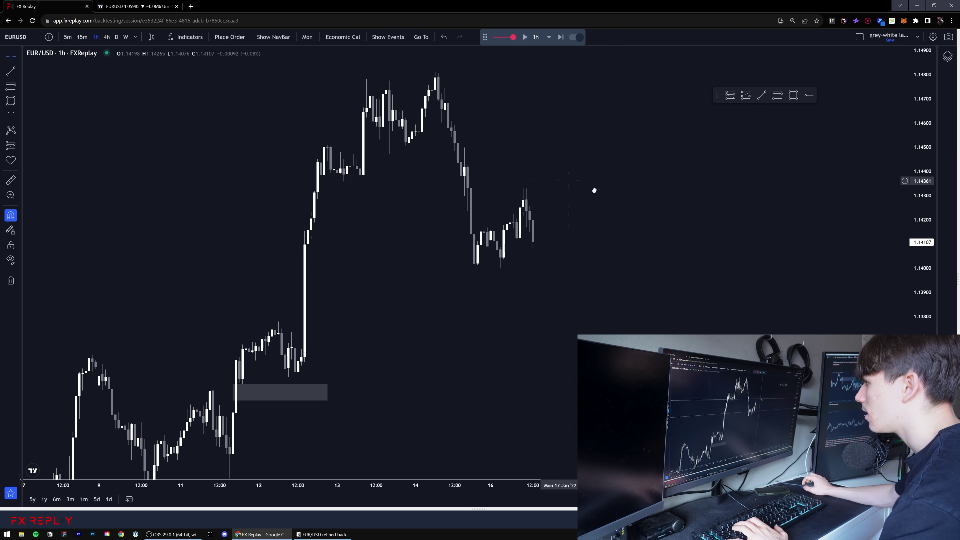
left_click_drag(592, 185, 677, 202)
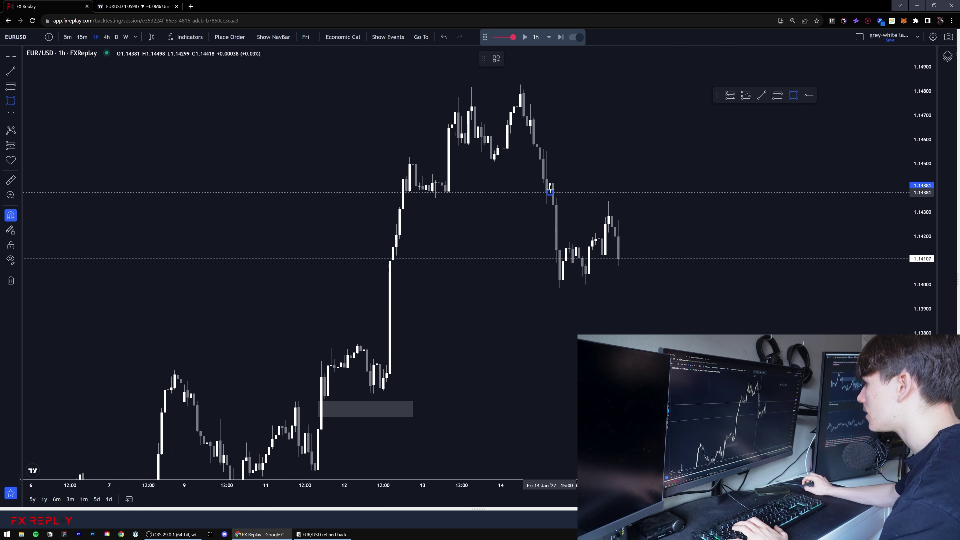
left_click(697, 164)
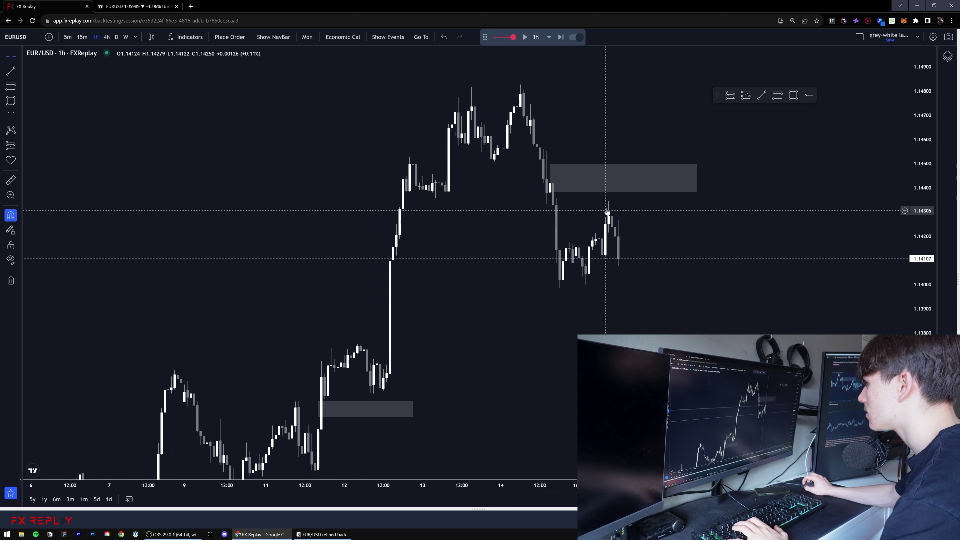
Draw a horizontal trend line from the 17 January high at 1.14344 and apply the Inducement template to it
left_click(761, 96)
left_click(608, 200)
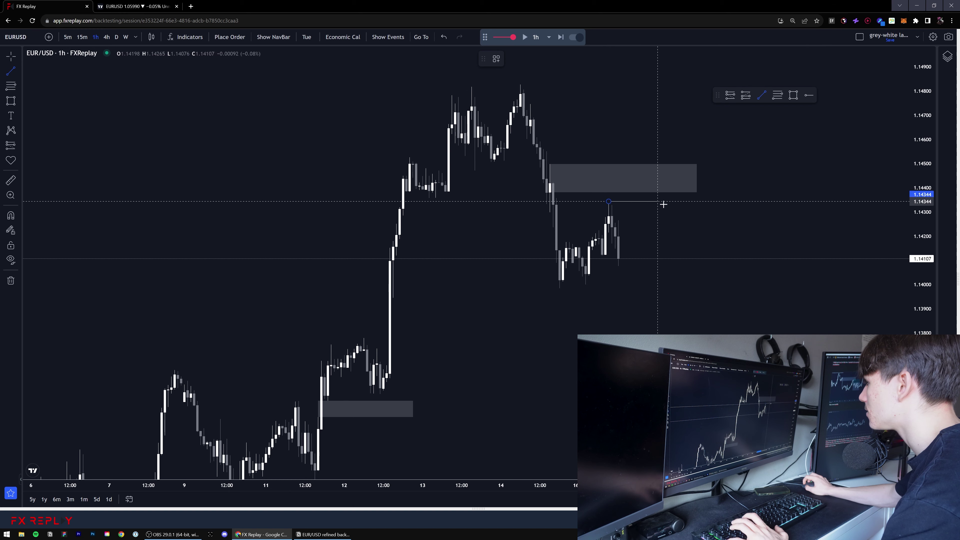
left_click(664, 201)
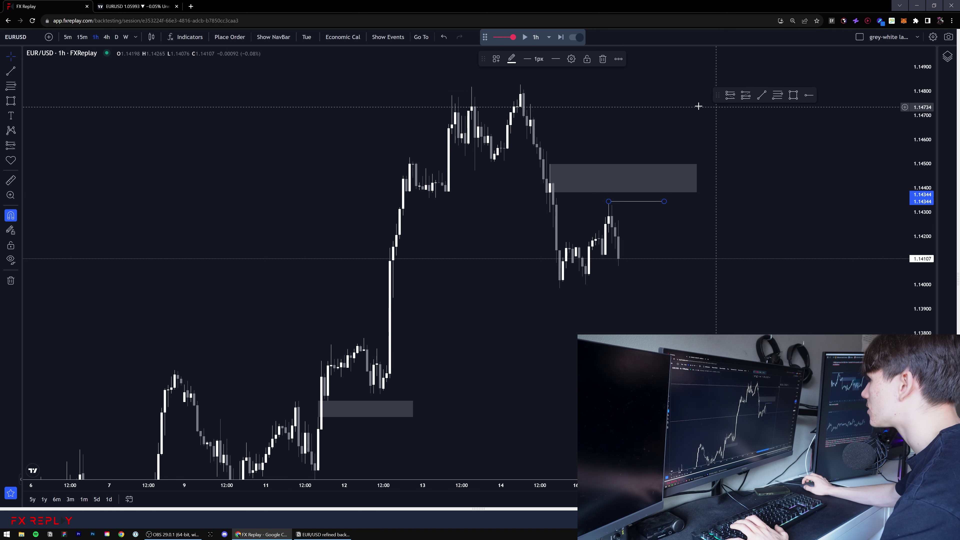
left_click(497, 59)
left_click(510, 110)
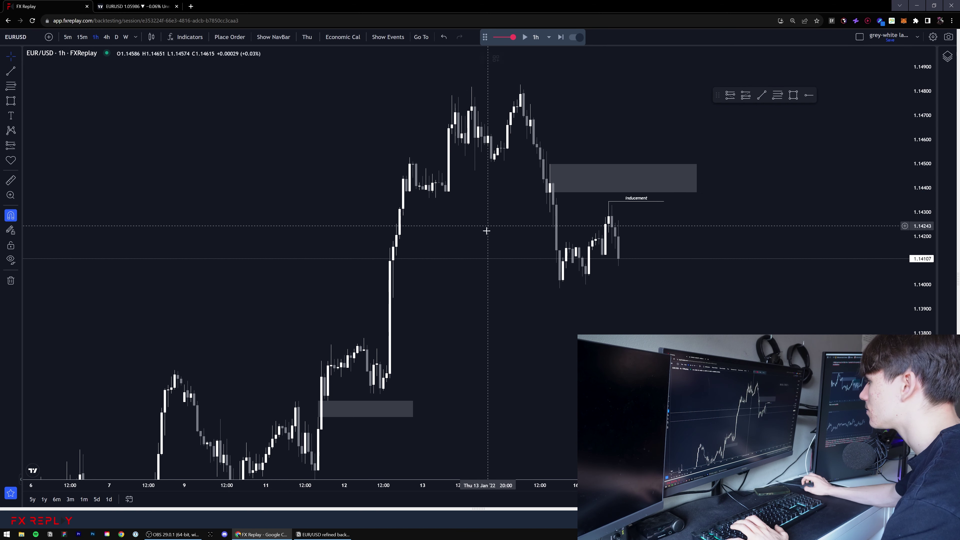
Continue the replay on the 15-minute chart through the evening of 17 January
scroll(491, 223, "up", 3)
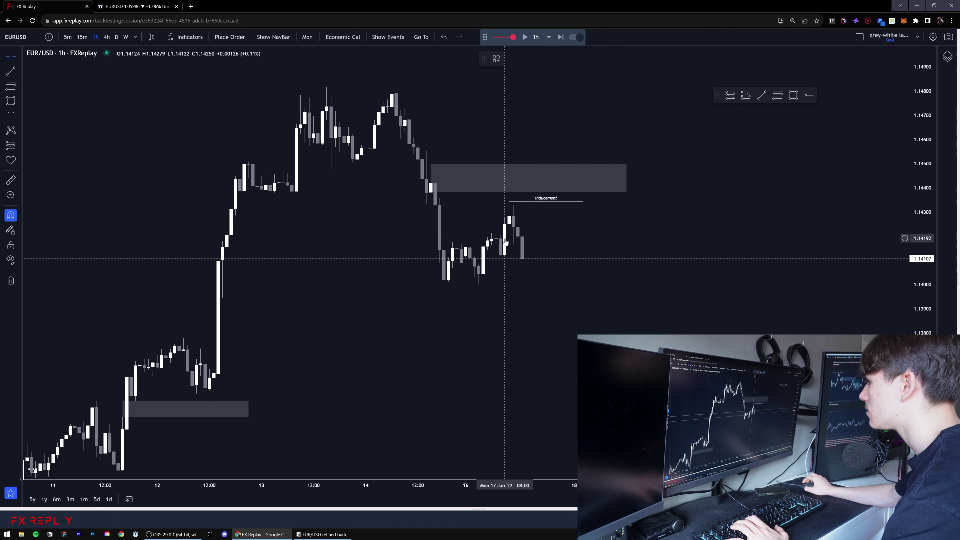
left_click(82, 37)
left_click_drag(604, 192, 611, 189)
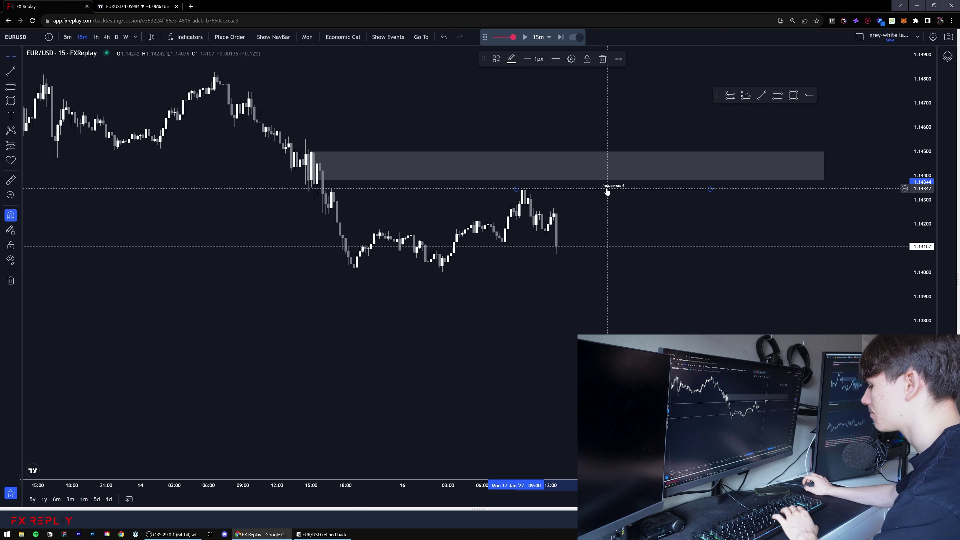
left_click(525, 37)
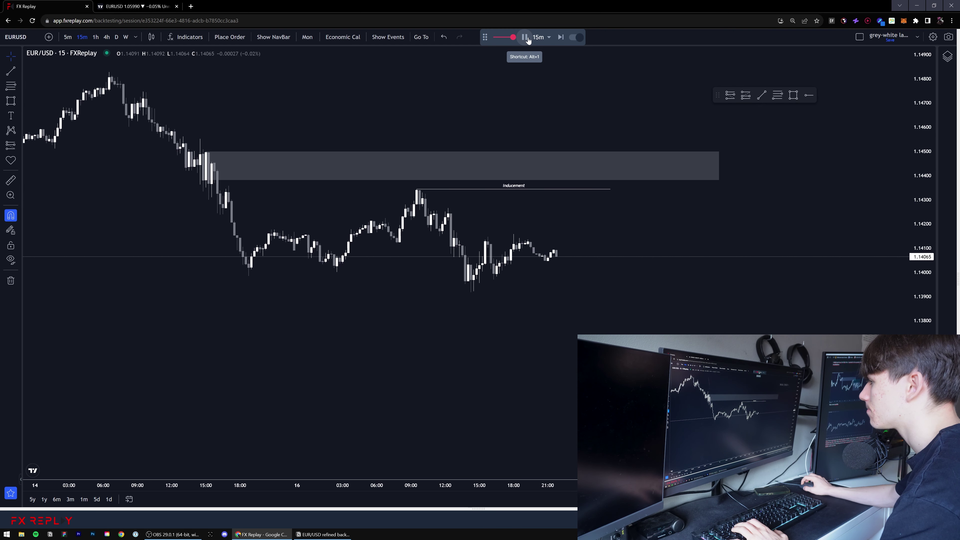
left_click(527, 40)
Continue the replay on the 1-hour chart through 18 January, and clear the supply zone, the inducement line and the 11 January demand zone
left_click(95, 37)
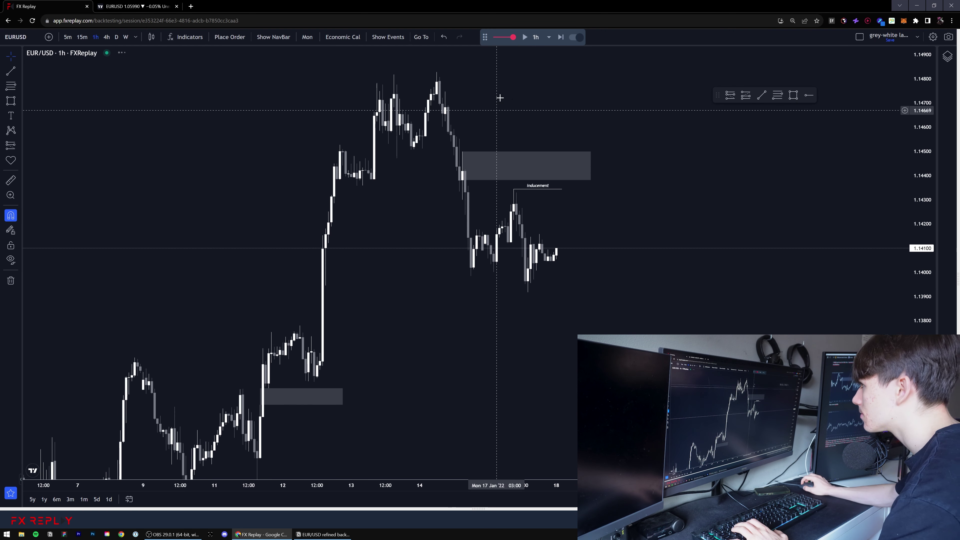
left_click(524, 40)
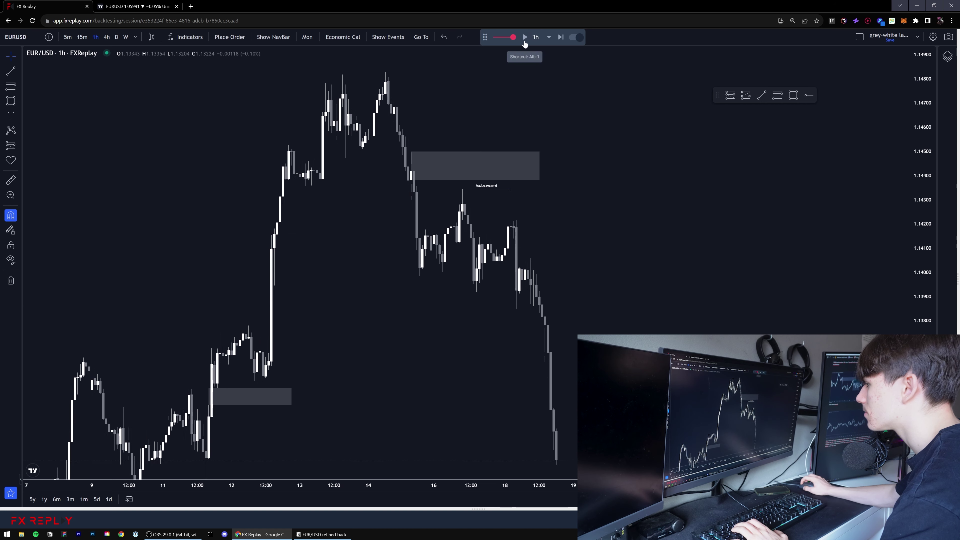
left_click(524, 38)
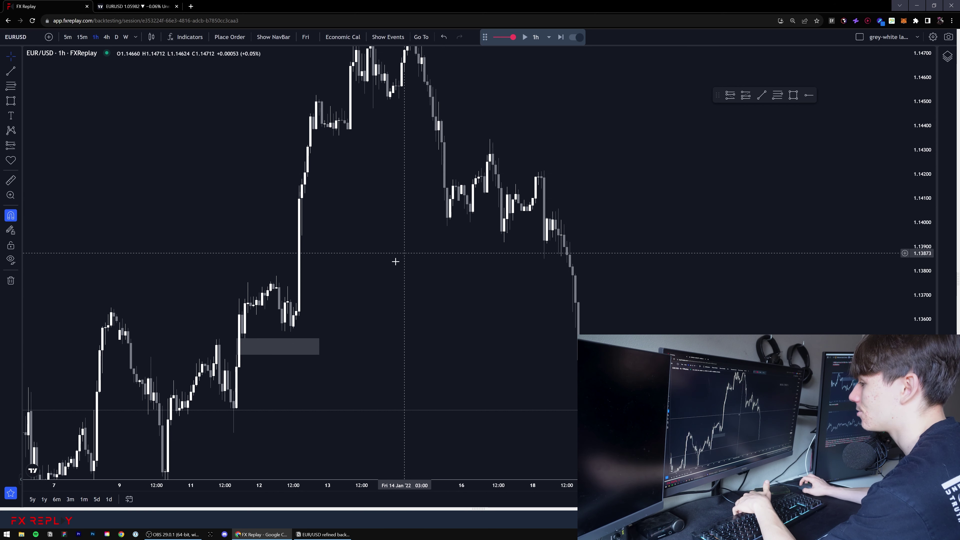
left_click(311, 342)
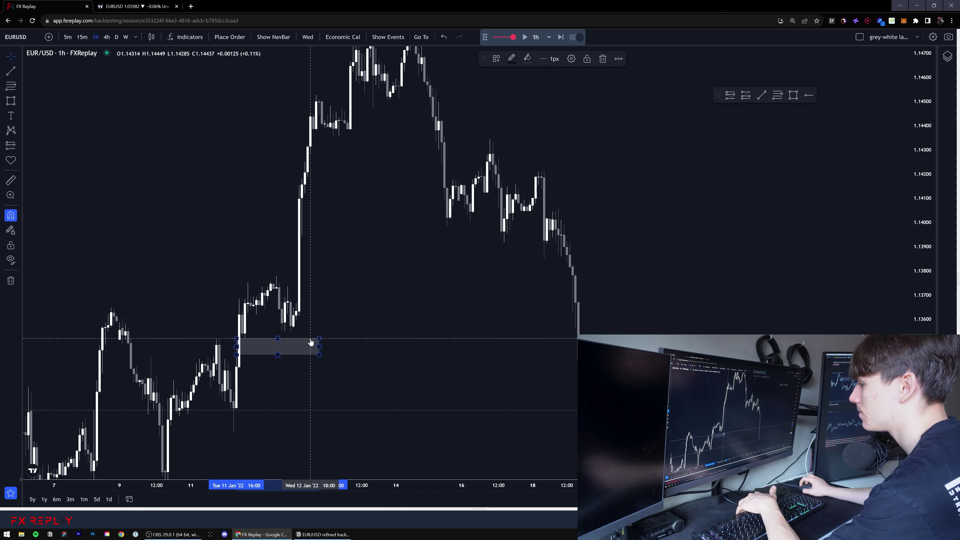
key("Delete")
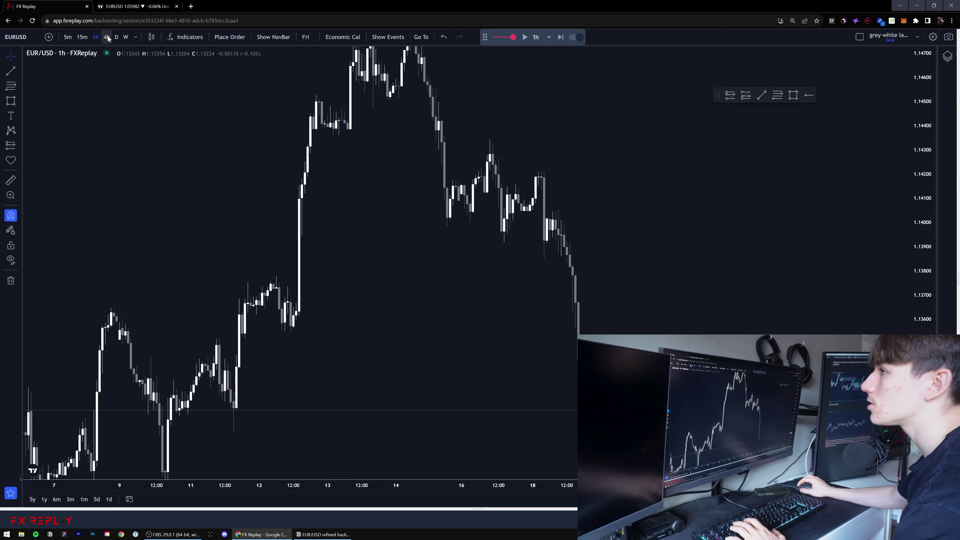
Examine the 18 January drop against the earlier November and December lows on the daily, 4-hour and 1-hour charts
left_click(117, 37)
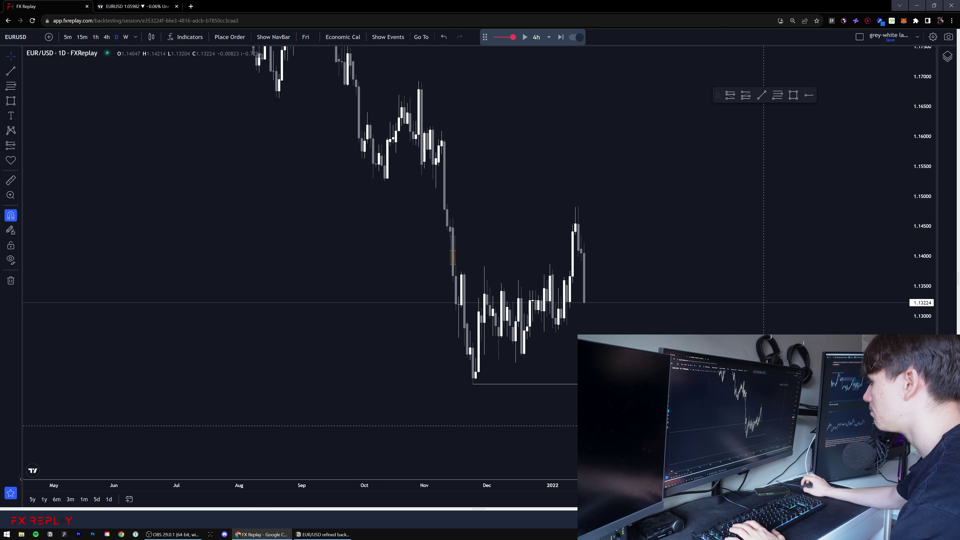
left_click(106, 37)
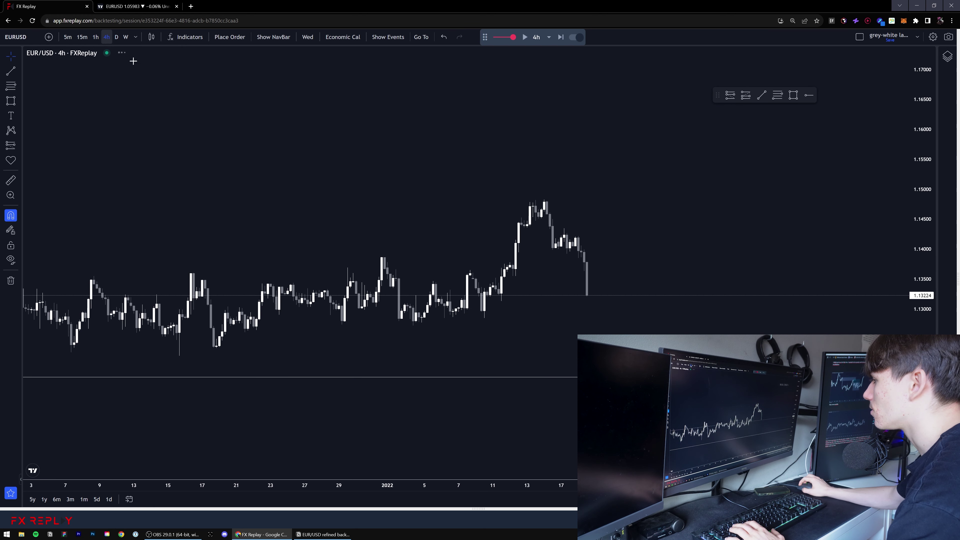
left_click_drag(921, 409, 919, 276)
left_click_drag(562, 207, 370, 136)
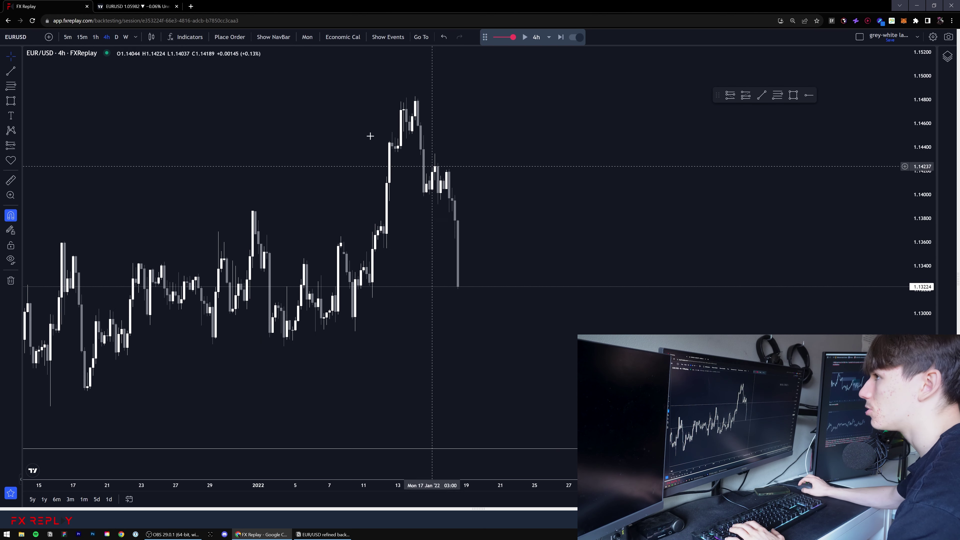
left_click(95, 37)
scroll(644, 248, "down", 3)
left_click_drag(363, 287, 373, 272)
left_click(106, 36)
left_click_drag(929, 218, 924, 449)
scroll(584, 348, "down", 3)
left_click_drag(575, 330, 523, 313)
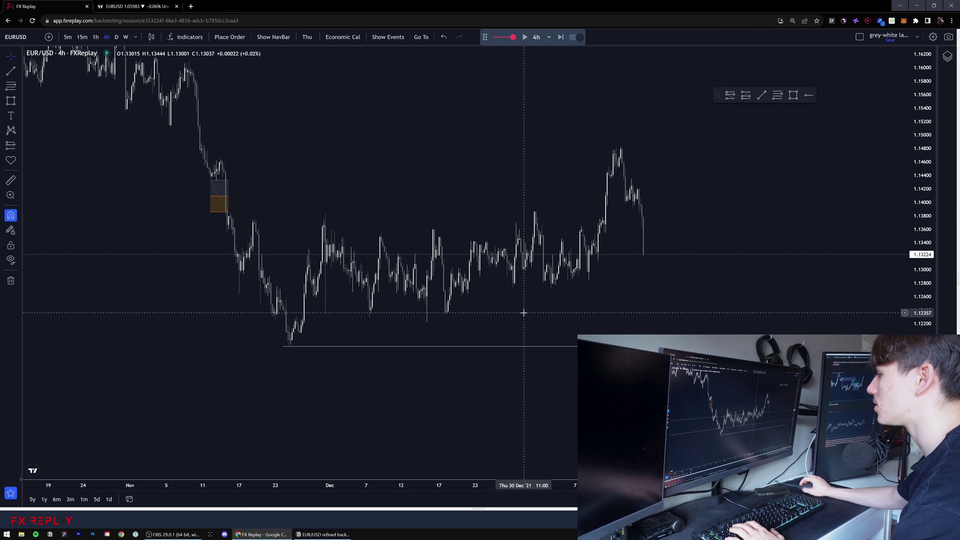
On the 4-hour chart, draw a trend line beneath the lows between 1.12847 on 10 January and about 1.1221 on 15 December
scroll(523, 313, "up", 3)
key("alt+t")
left_click(483, 281)
left_click(268, 323)
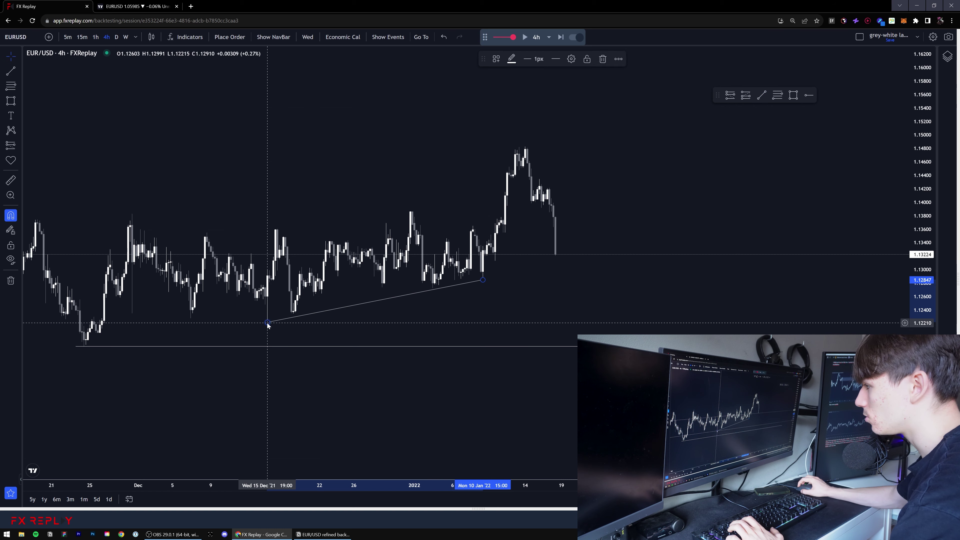
left_click(453, 329)
left_click_drag(491, 303, 491, 299)
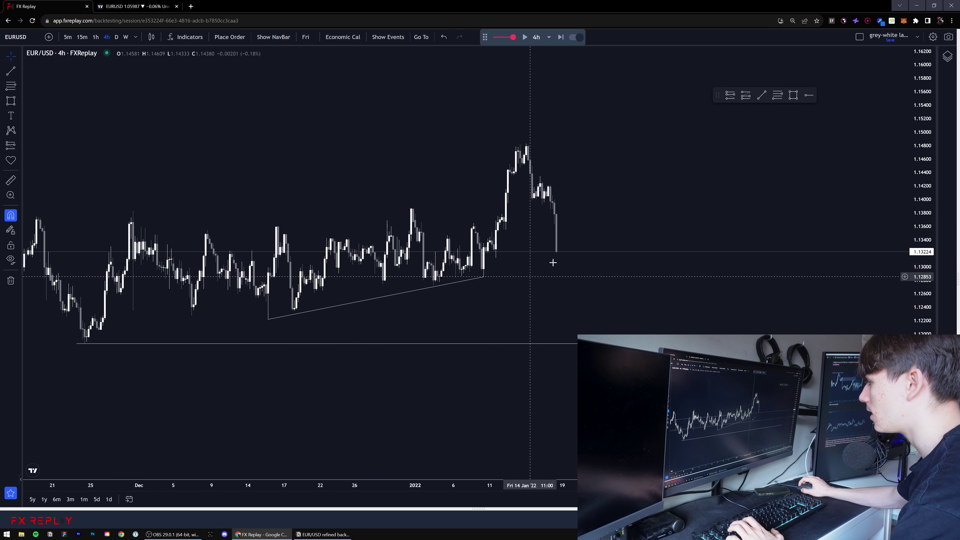
left_click_drag(582, 288, 553, 287)
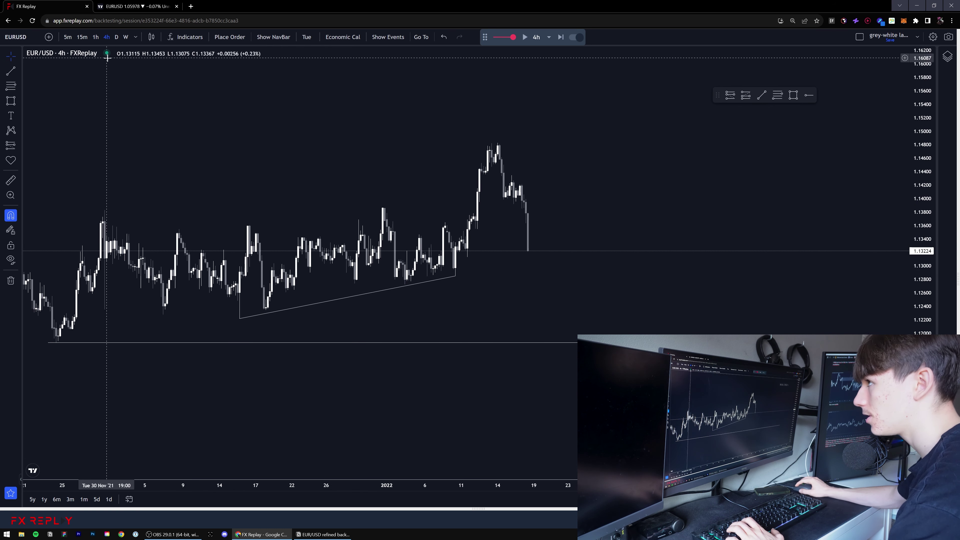
On the 1-hour chart, mark a supply zone from 1.13439 to 1.13564 over the 18 January drop
left_click(82, 37)
left_click_drag(922, 348, 922, 83)
left_click(96, 37)
scroll(422, 166, "up", 2)
mouse_move(422, 166)
left_mouse_down()
mouse_move(468, 215)
mouse_move(501, 213)
mouse_move(563, 240)
left_mouse_up()
scroll(468, 215, "up", 1)
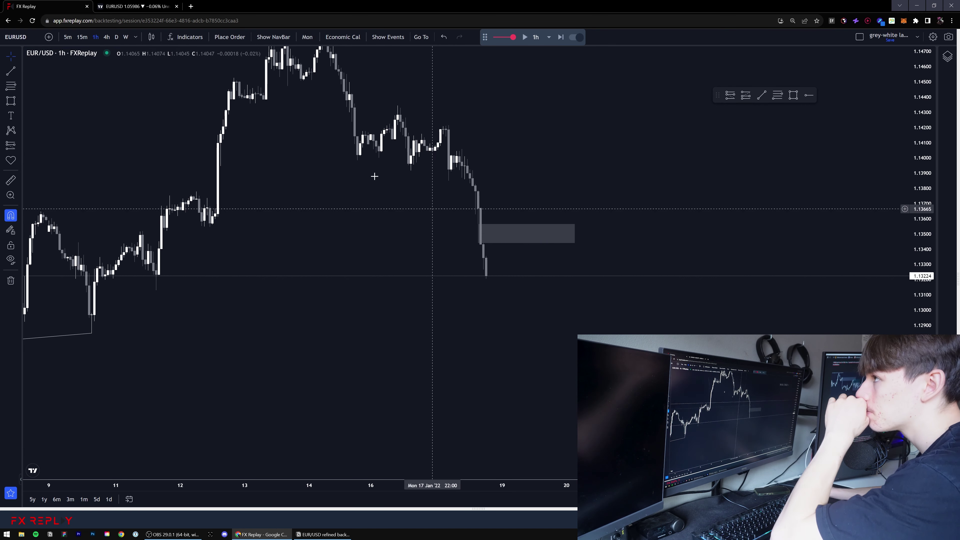
On the 15-minute chart, refine the 18 January supply zone by lowering its upper edge to 1.13499 and starting it at the sharp bearish candle
key("1")
key("5")
key("Return")
left_click(95, 38)
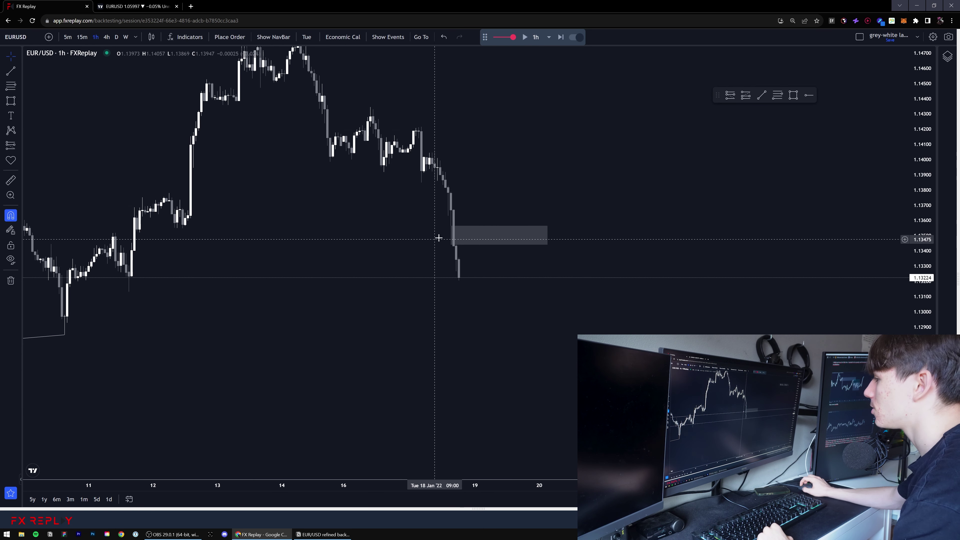
left_click(82, 37)
scroll(664, 212, "up", 2)
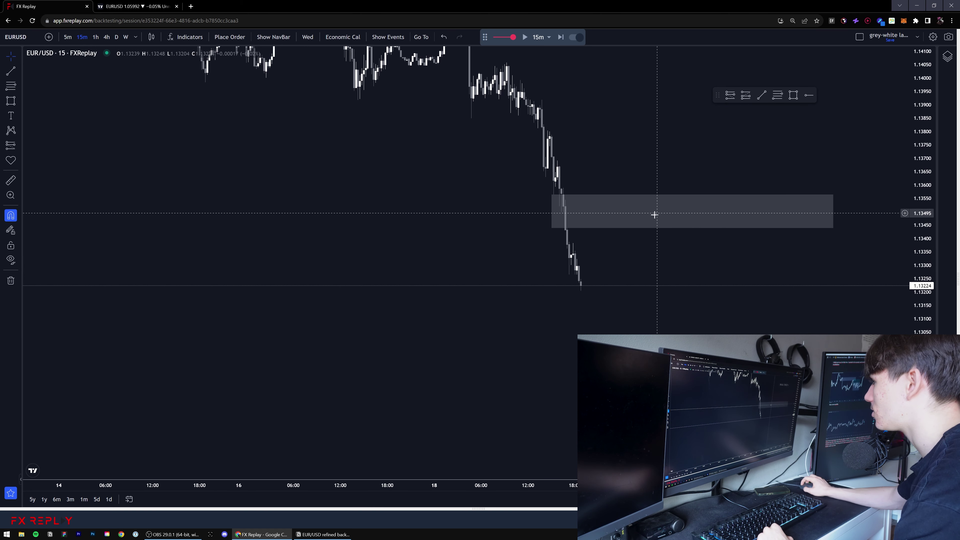
left_click_drag(606, 254, 547, 268)
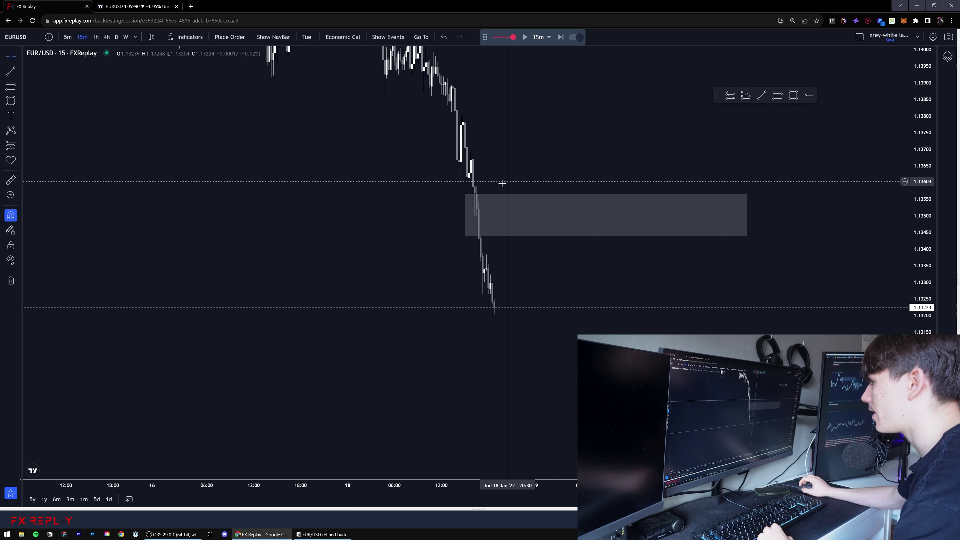
left_click(465, 195)
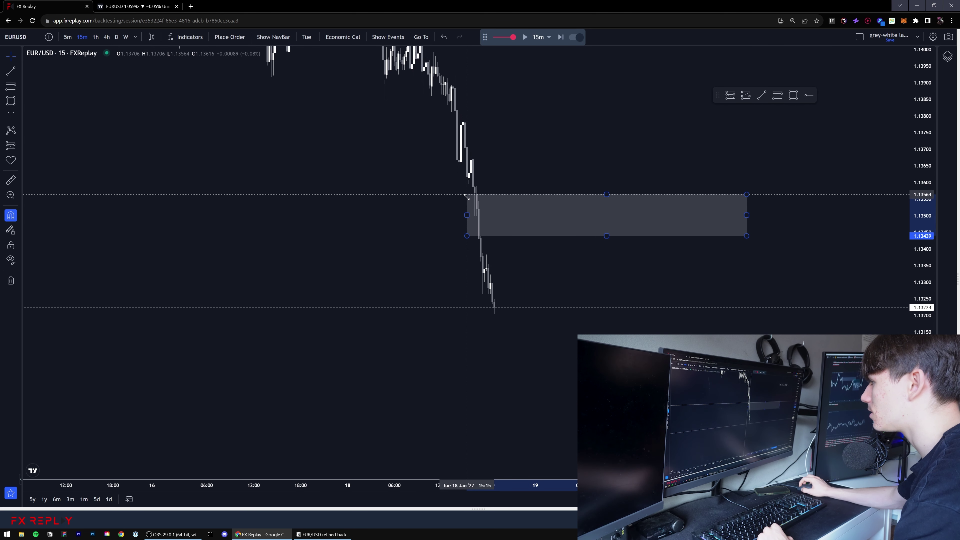
left_click_drag(466, 194, 474, 216)
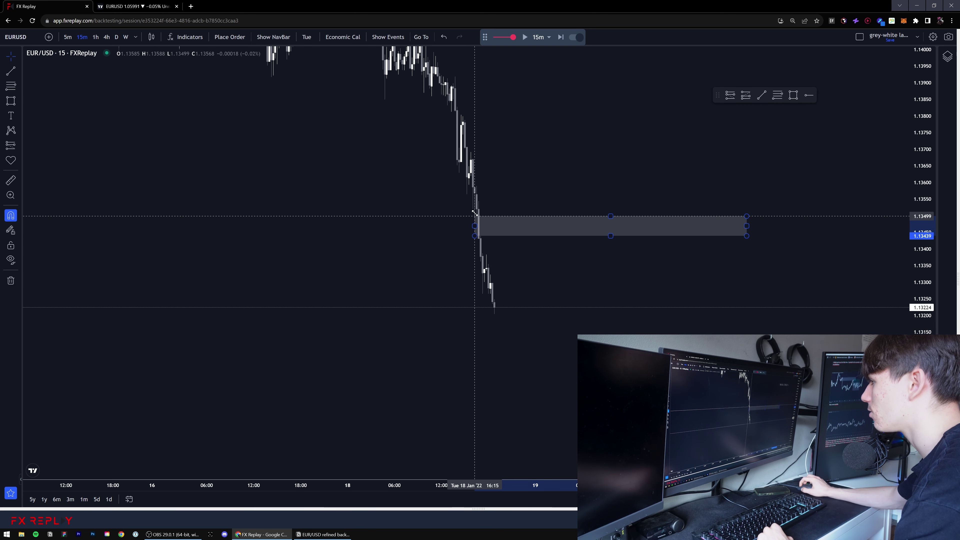
left_click(499, 204)
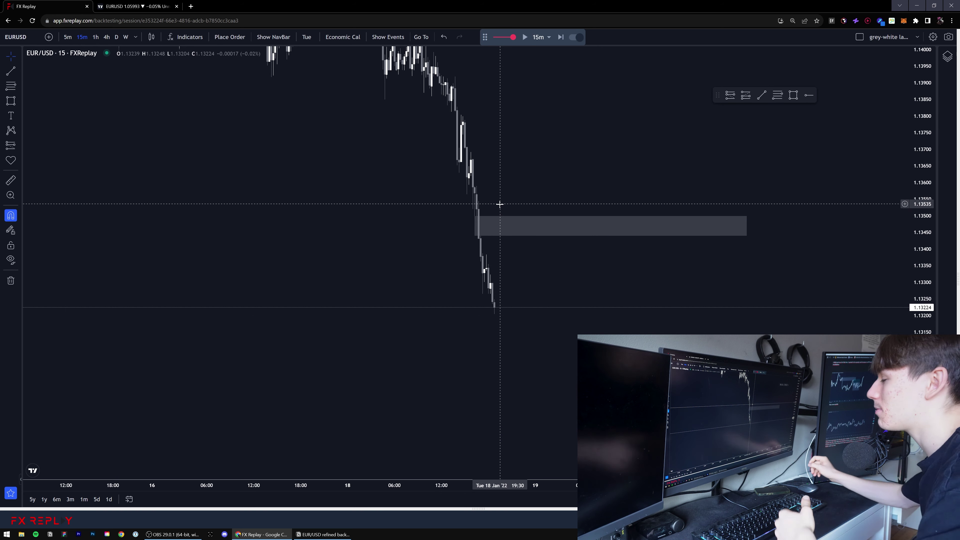
mouse_move(475, 215)
left_mouse_down()
mouse_move(475, 193)
mouse_move(486, 212)
mouse_move(493, 204)
left_mouse_up()
left_click(493, 204)
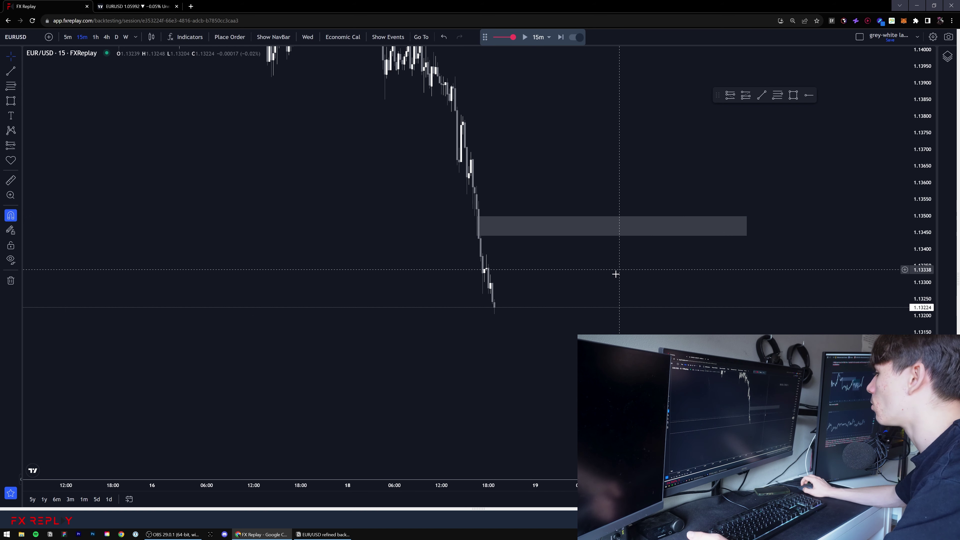
left_click_drag(515, 247, 474, 239)
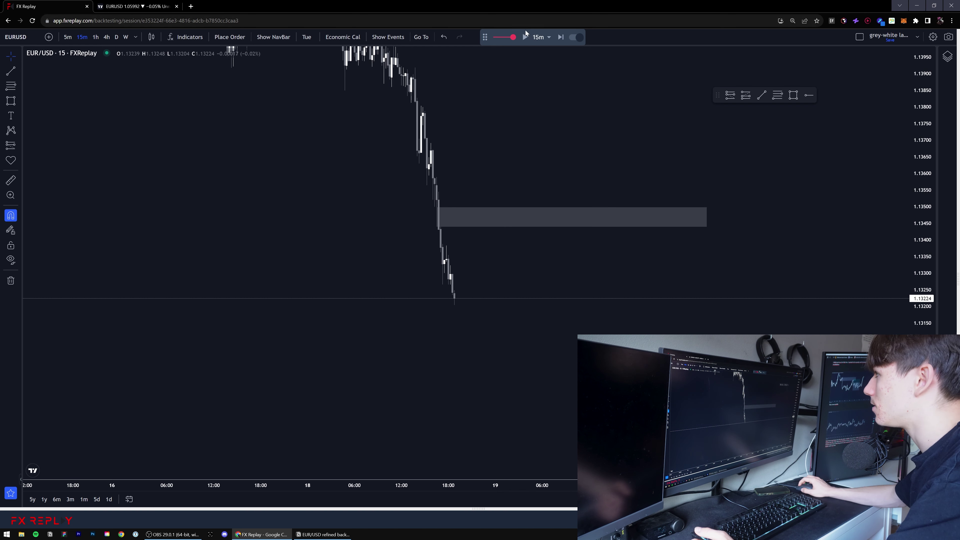
Replay the 15-minute chart until price retraces into the 18 January supply zone on the morning of 19 January
left_click(525, 36)
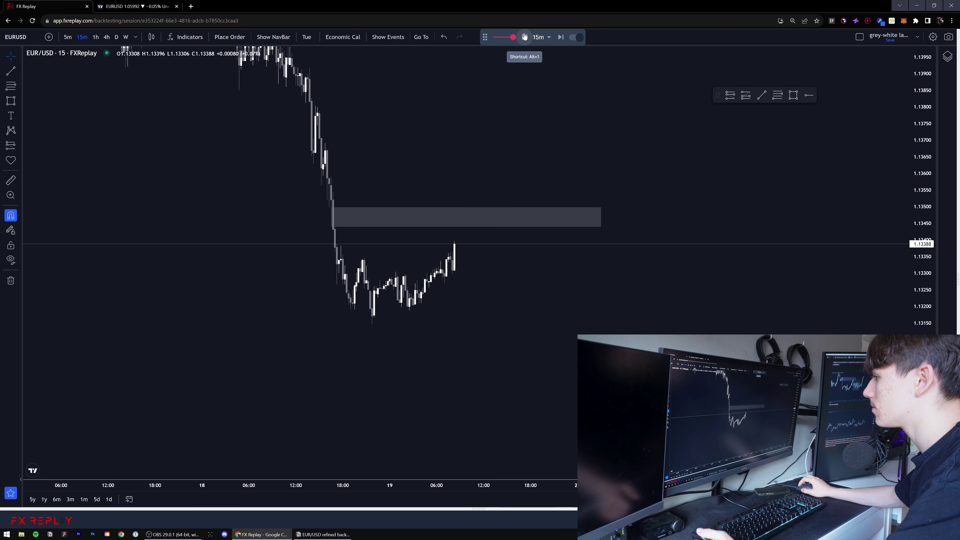
left_click(525, 37)
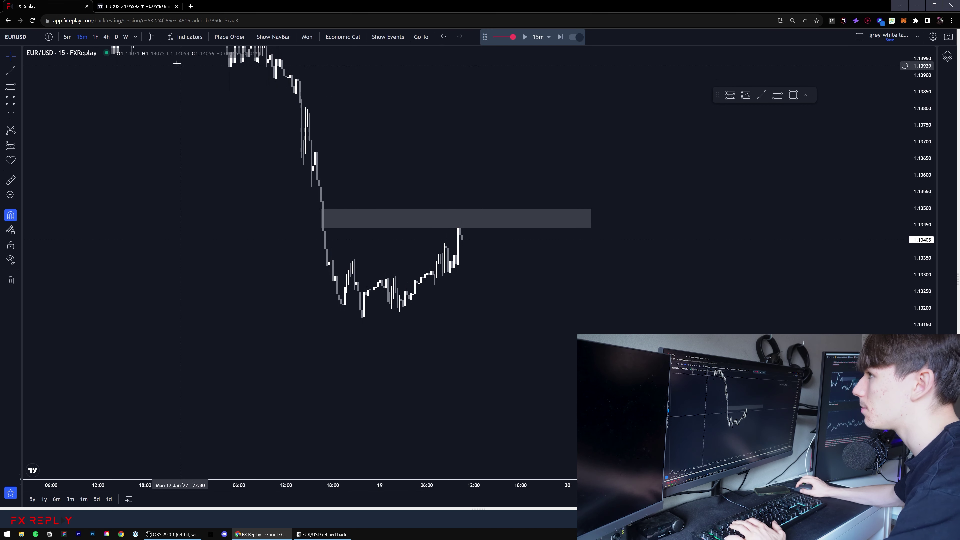
On the 1-hour chart, draw a trend line between the 11 January low at 1.13130 and the 18 January low at 1.13146
left_click(96, 36)
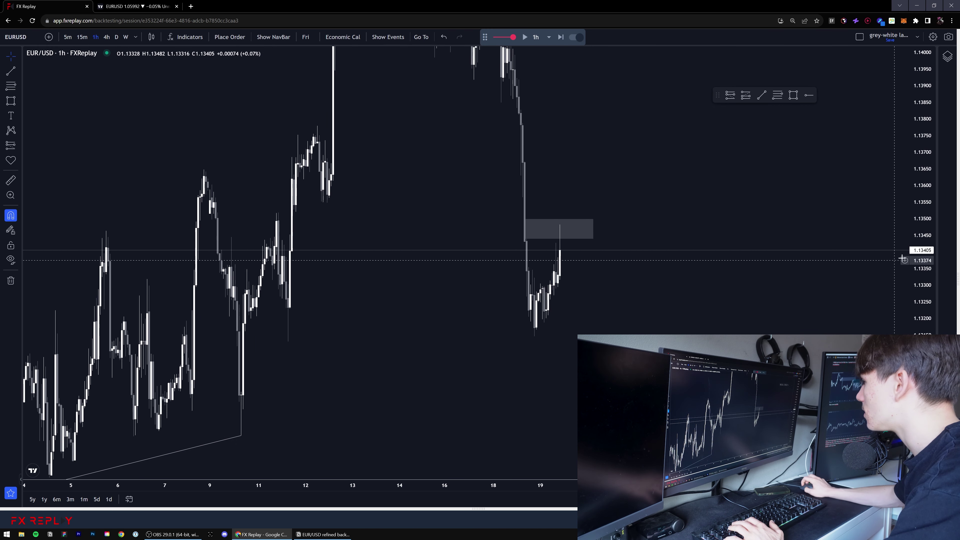
left_click_drag(925, 233, 925, 358)
left_click_drag(736, 332, 724, 305)
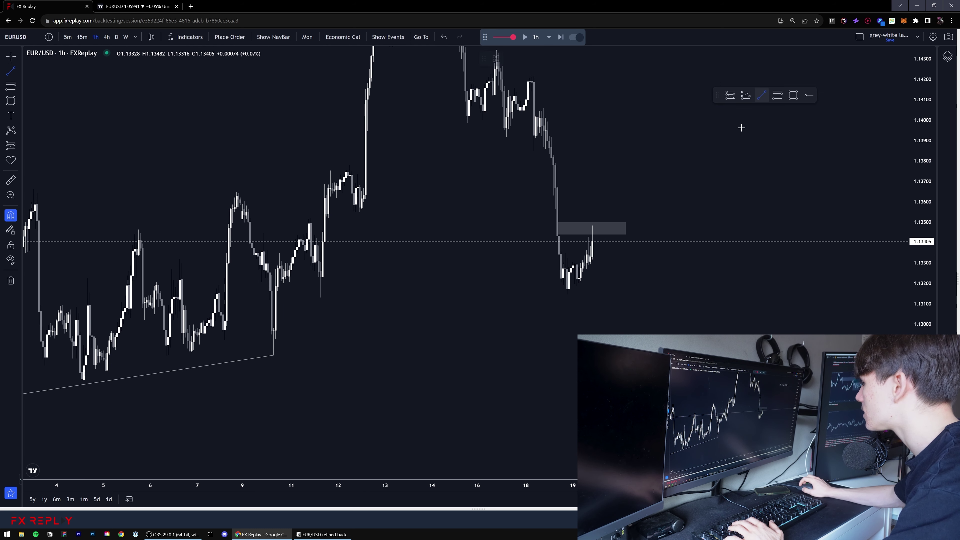
left_click(570, 294)
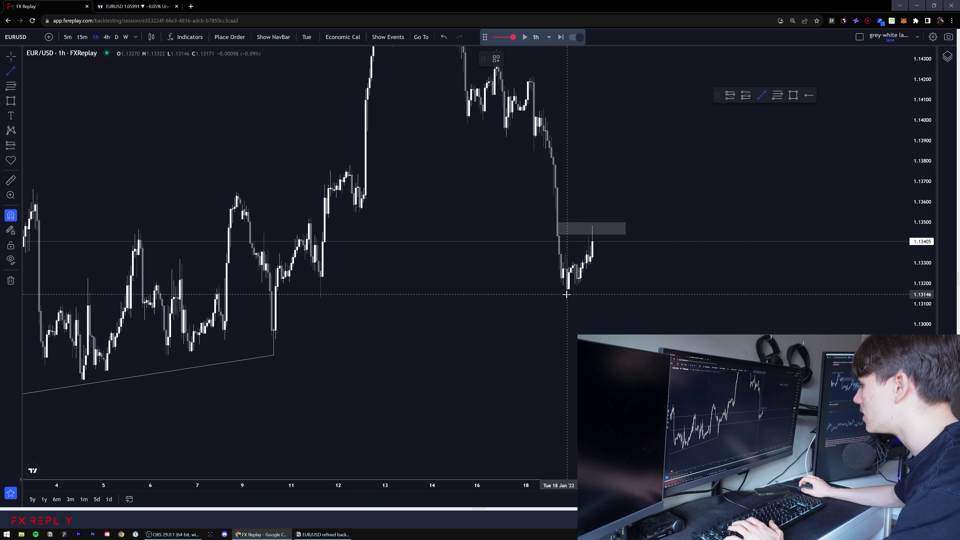
left_click(320, 297)
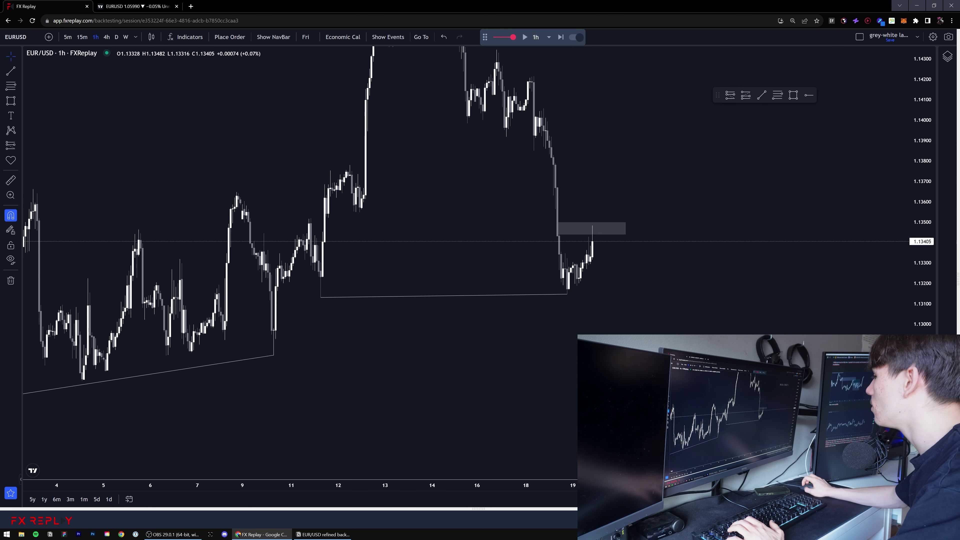
left_click_drag(921, 401, 921, 330)
left_click(556, 307)
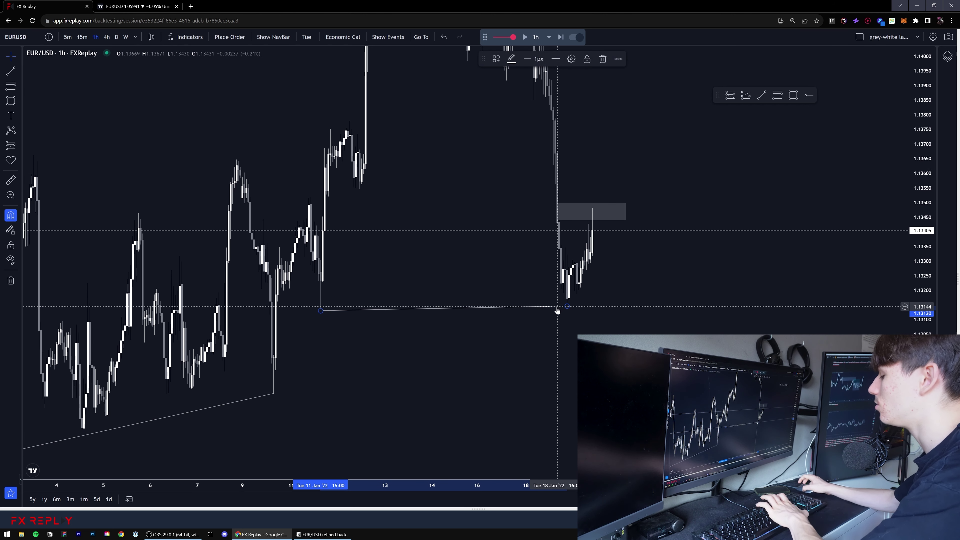
key("Delete")
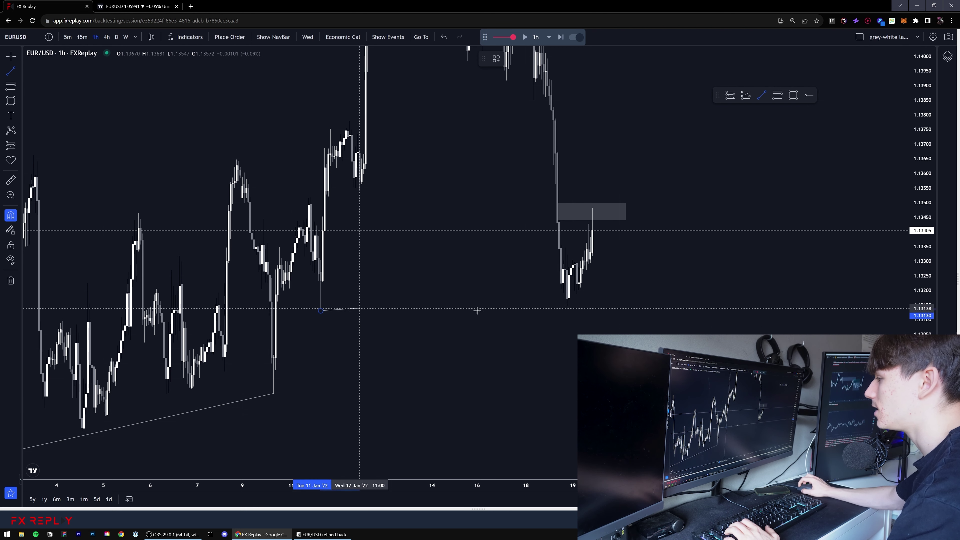
left_click(561, 307)
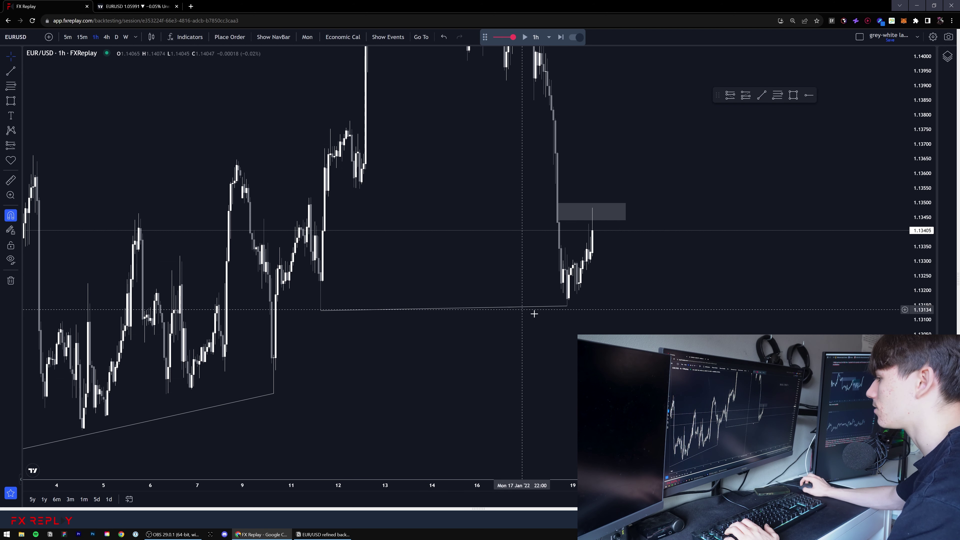
On the 5-minute chart, replay price through the second test of the supply zone to about 12:50 on 19 January
left_click_drag(468, 280, 386, 272)
left_click(82, 37)
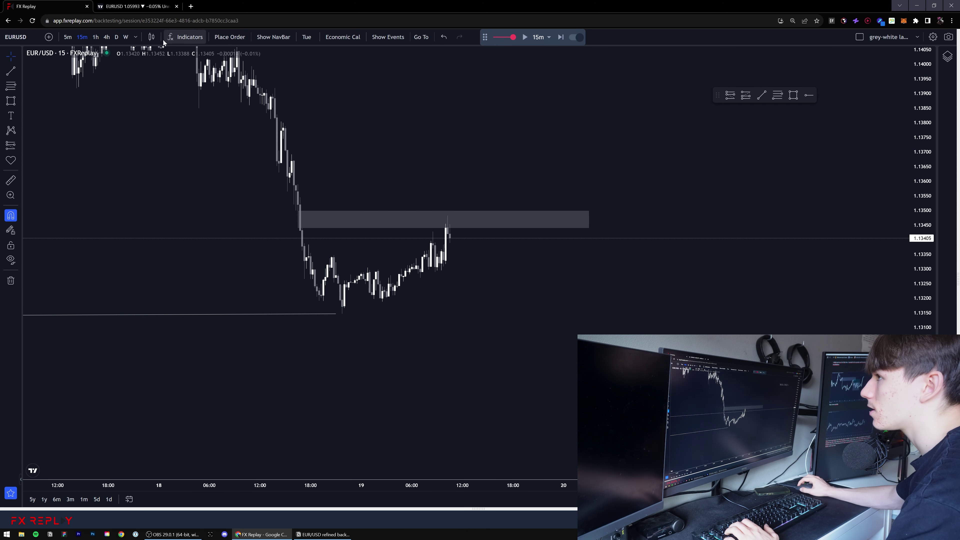
left_click(68, 37)
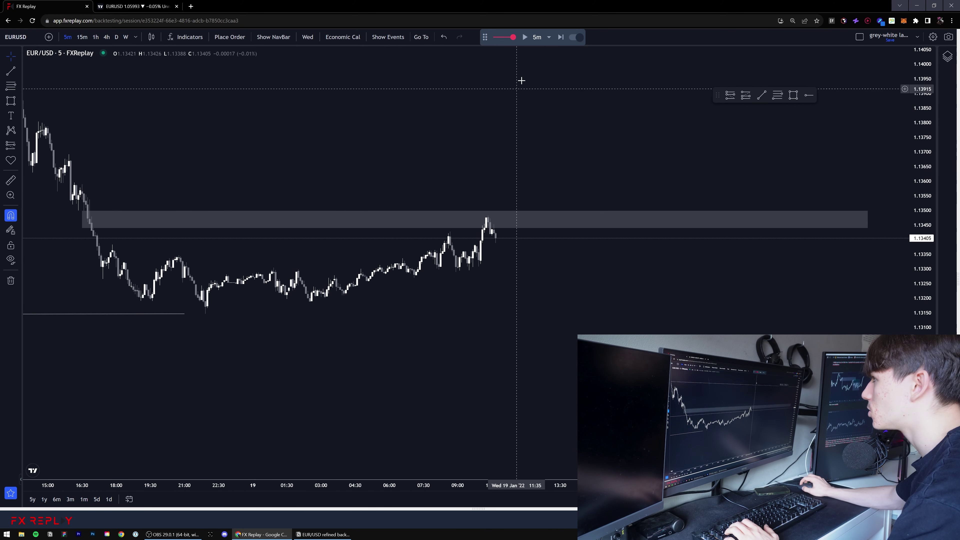
left_click_drag(923, 381, 922, 280)
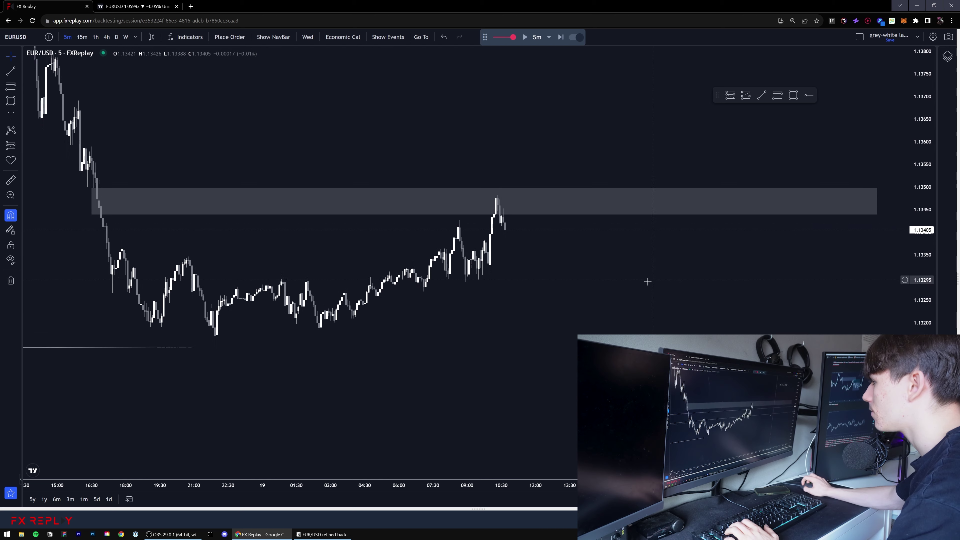
left_click_drag(631, 283, 665, 304)
left_click(522, 36)
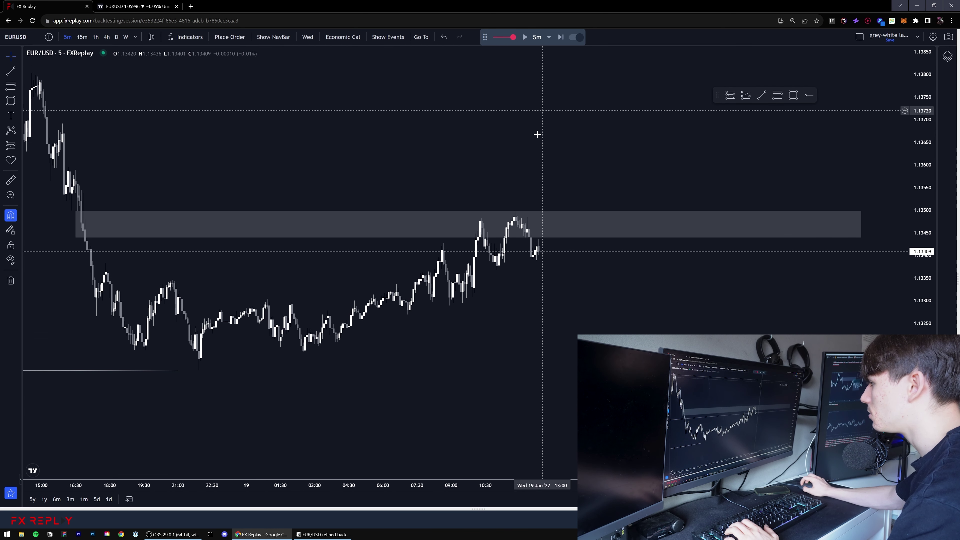
left_click_drag(922, 373, 922, 320)
left_click_drag(605, 242, 671, 269)
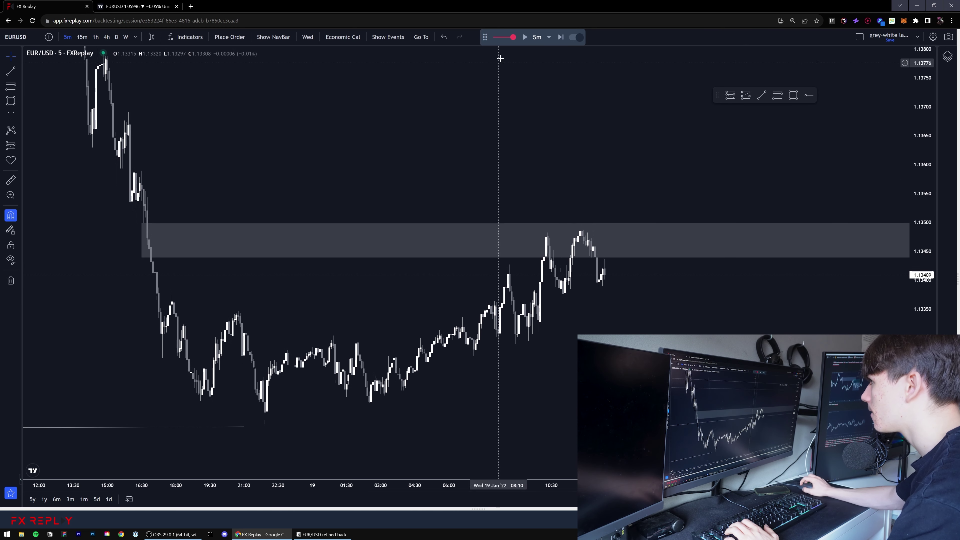
Advance the 5-minute replay four candles to about 13:10 and inspect how price leaves the supply zone
left_click(559, 38)
left_click(559, 38)
left_click(558, 38)
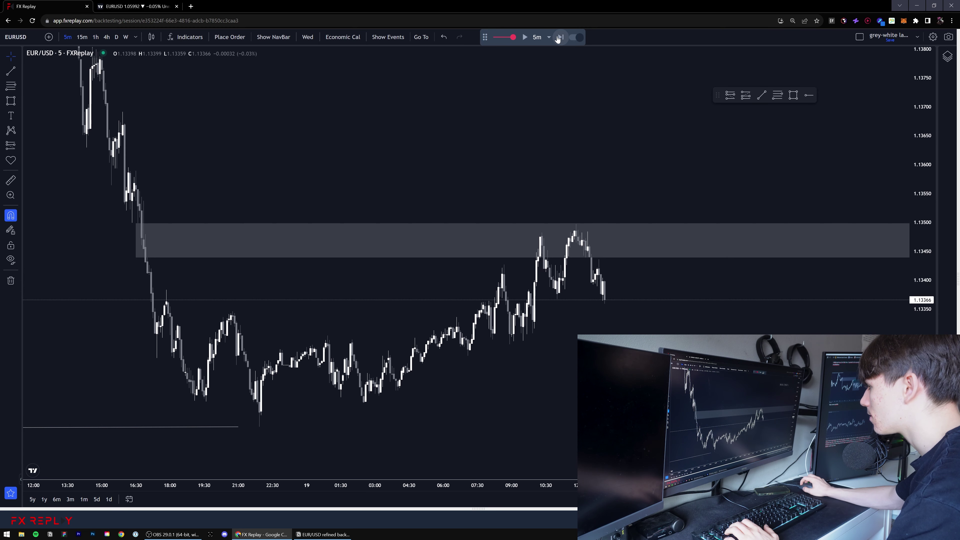
scroll(614, 325, "up", 4)
left_click_drag(537, 327, 589, 308)
mouse_move(552, 273)
left_mouse_down()
mouse_move(567, 264)
mouse_move(552, 287)
mouse_move(537, 282)
mouse_move(547, 282)
left_mouse_up()
scroll(571, 275, "up", 2)
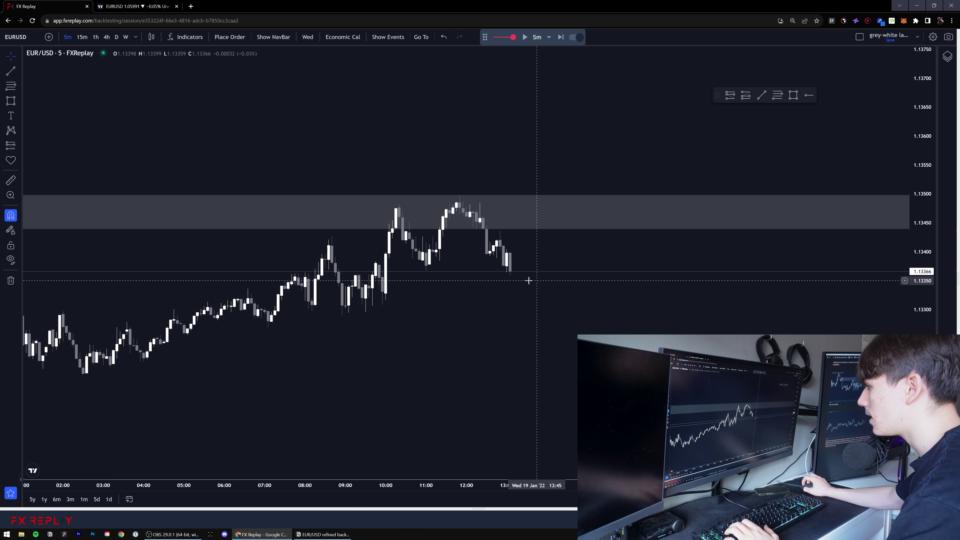
left_click(560, 37)
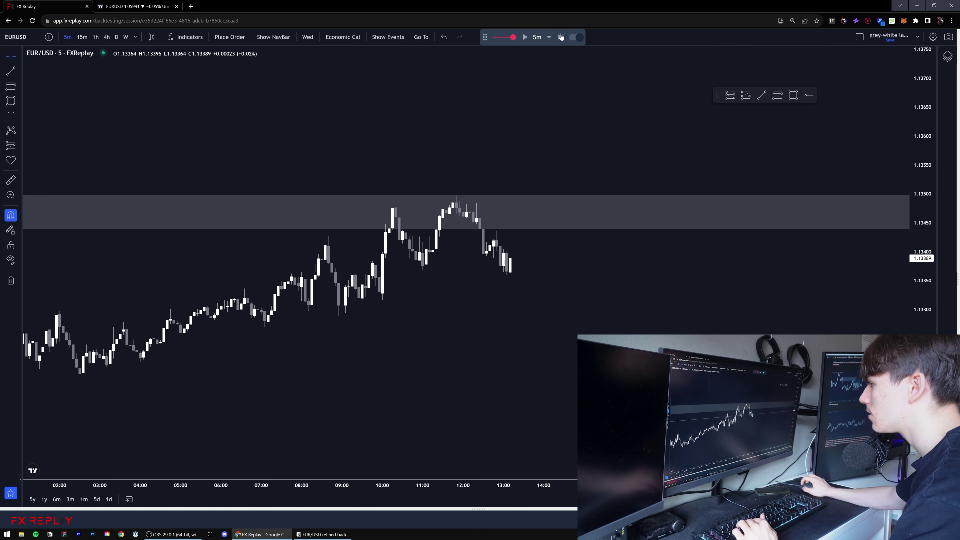
left_click_drag(530, 291, 567, 281)
left_click_drag(923, 314, 923, 238)
left_click_drag(593, 304, 624, 299)
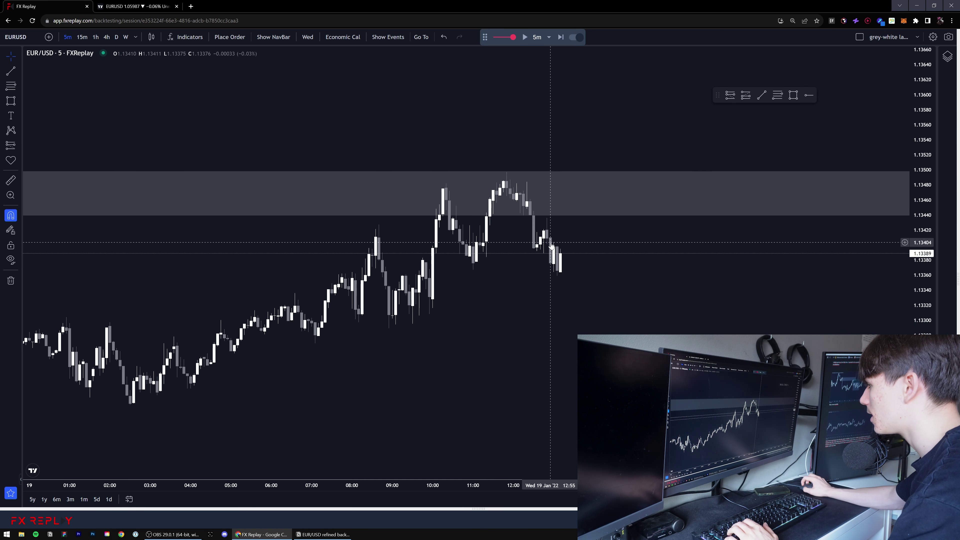
left_click_drag(590, 331, 574, 327)
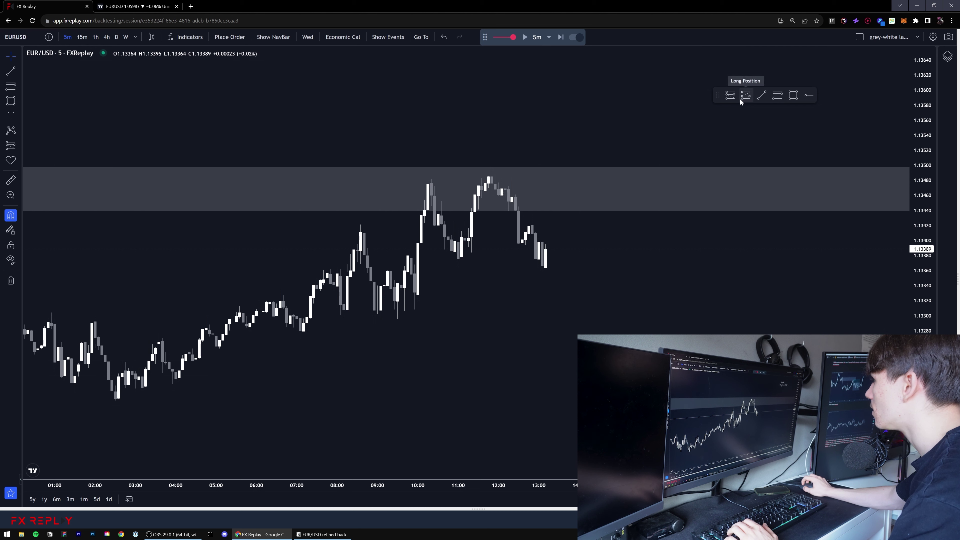
Draw a short position from 1.13389 with its stop at 1.13484 and its target at the 18 January low, 1.13146
left_click(730, 95)
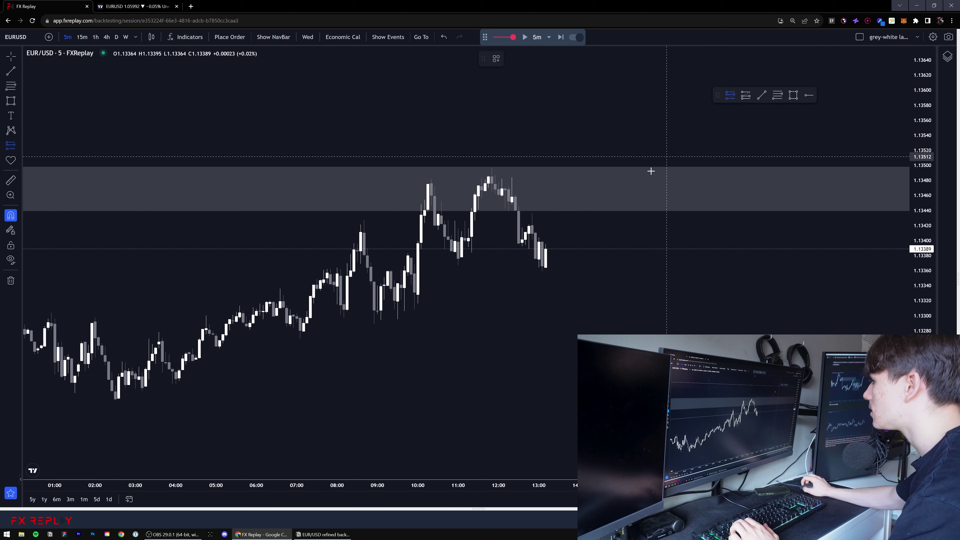
left_click(554, 249)
left_click_drag(553, 201, 513, 176)
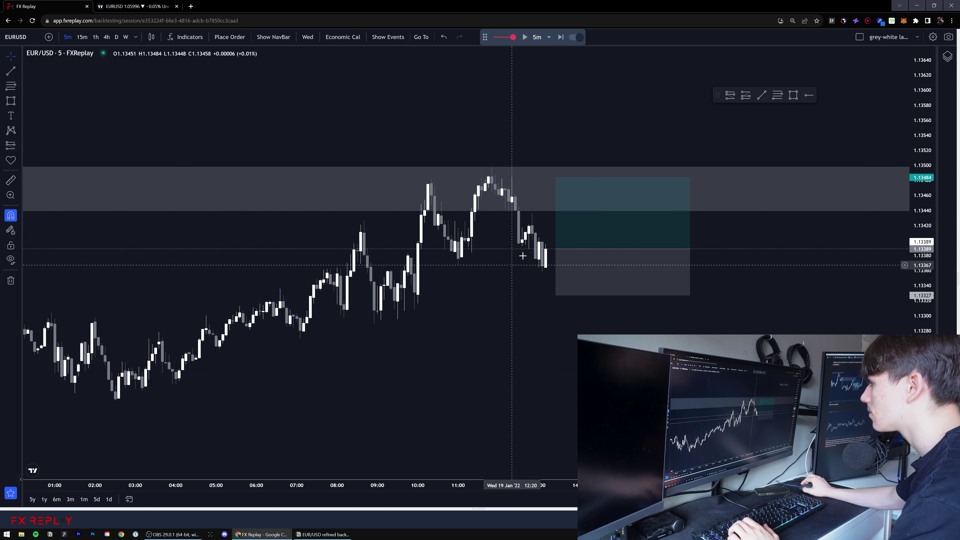
scroll(580, 249, "down", 3)
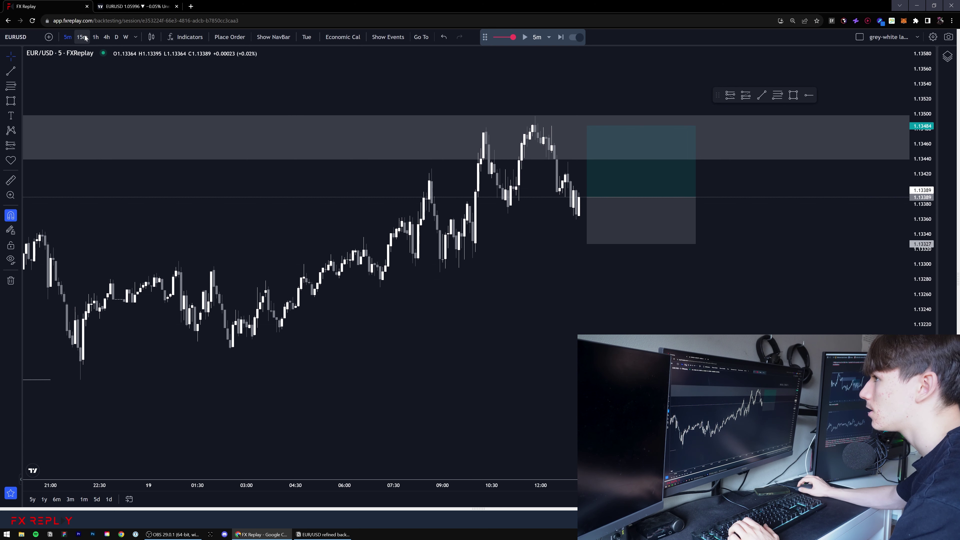
left_click(83, 37)
mouse_move(573, 265)
left_mouse_down()
mouse_move(538, 333)
mouse_move(414, 379)
left_mouse_up()
left_click(506, 336)
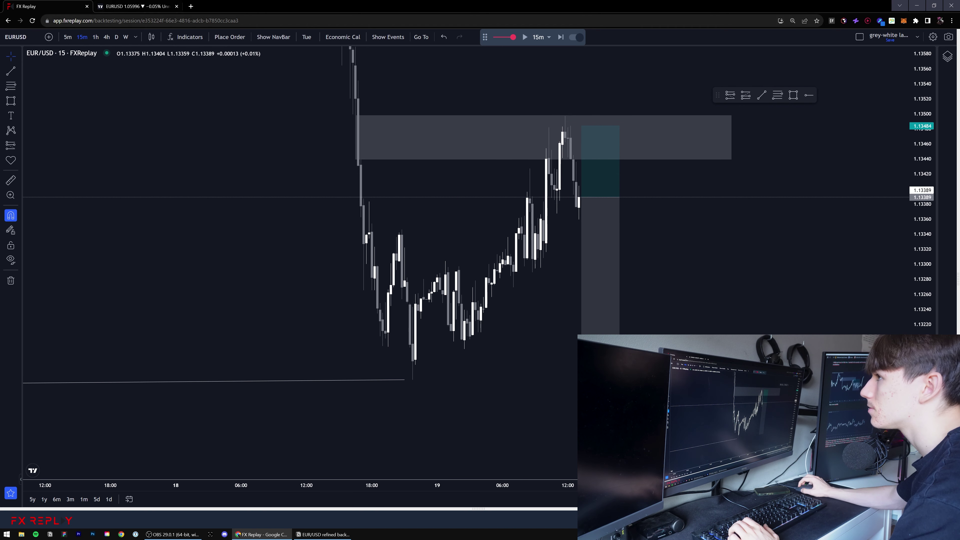
left_click(68, 37)
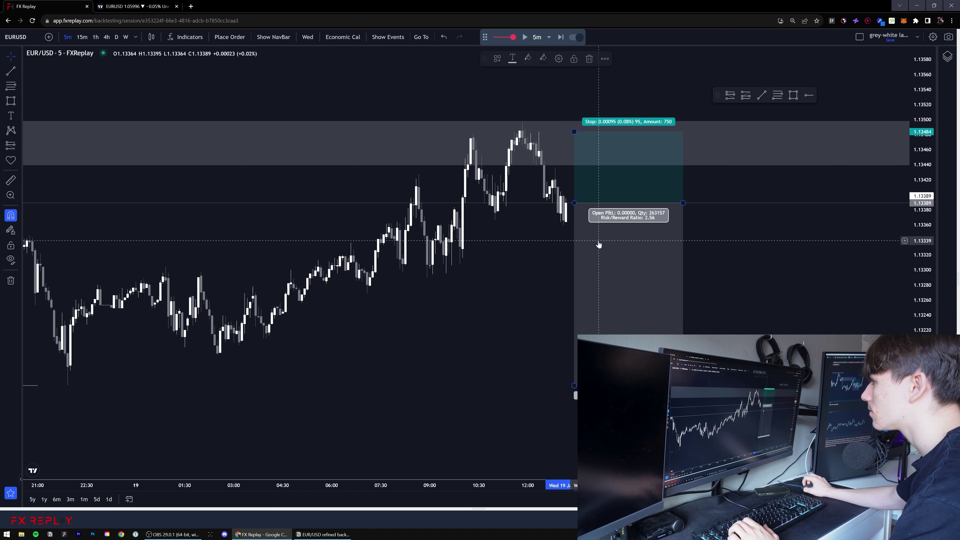
Place a sell market order risking 1% with price 1.13389, stop loss 1.13484 and take profit 1.13146
left_click(240, 40)
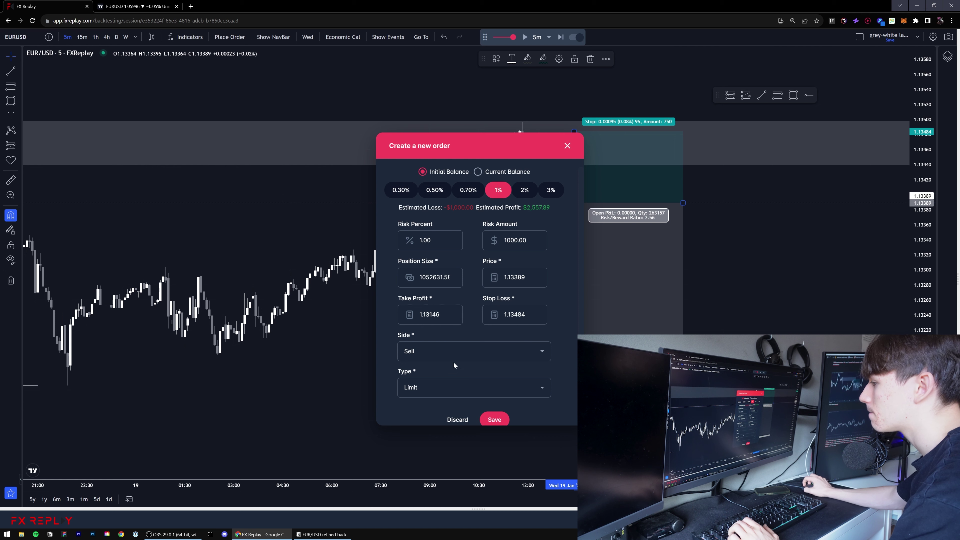
left_click(454, 390)
left_click(457, 401)
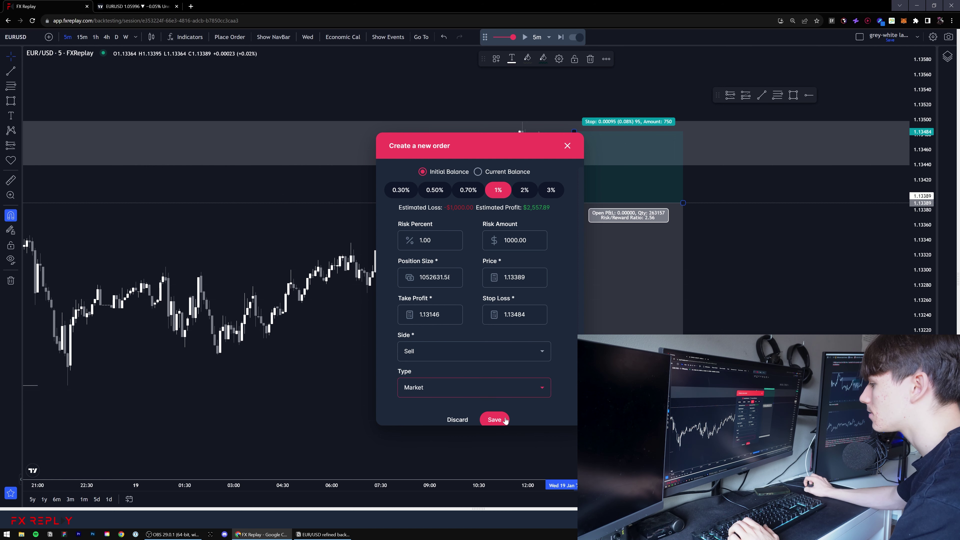
left_click(499, 420)
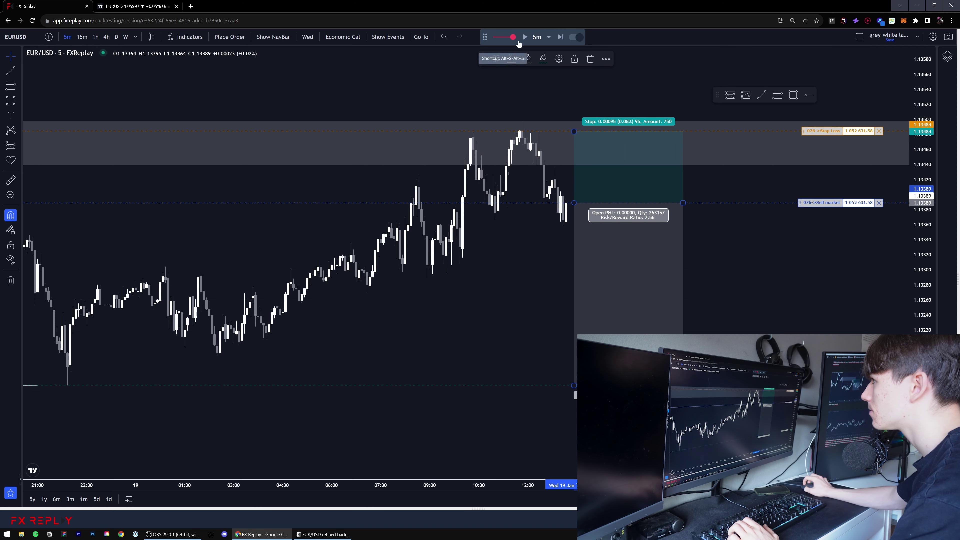
Replay the 5-minute chart past the trade's stop loss, and delete the short position drawing and the supply zone
left_click(522, 39)
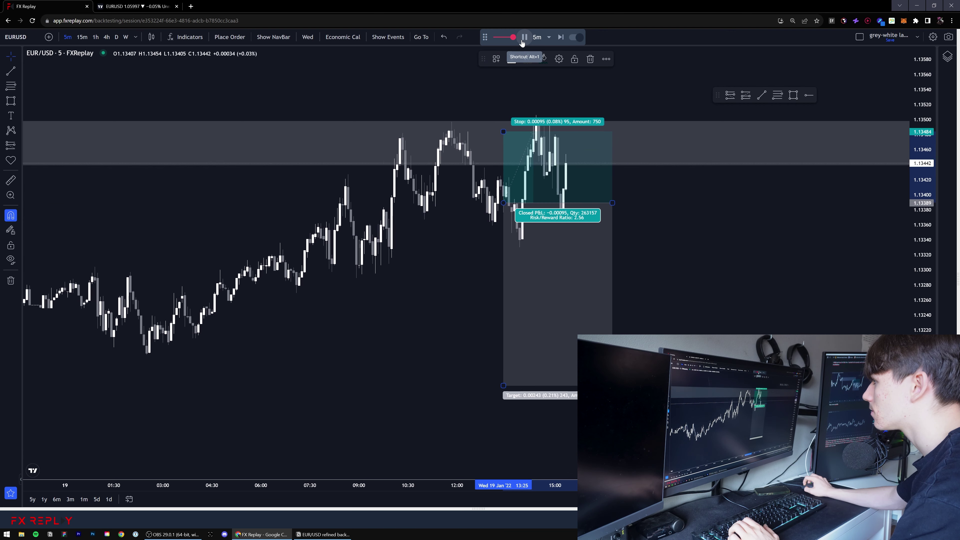
left_click(522, 42)
left_click(621, 175)
left_click(549, 198)
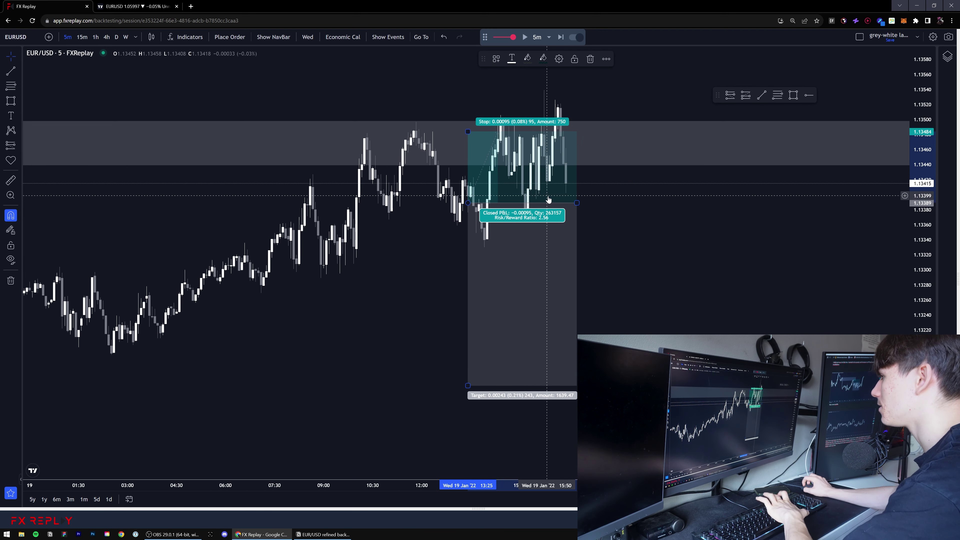
key("Delete")
left_click(612, 165)
key("Delete")
Examine the 19 January price action on the 5-minute, 15-minute, 1-hour and daily charts, glancing at the live EUR/USD chart in TradingView
left_click(82, 37)
left_click_drag(924, 149, 924, 265)
left_click_drag(806, 247, 831, 272)
left_click(96, 37)
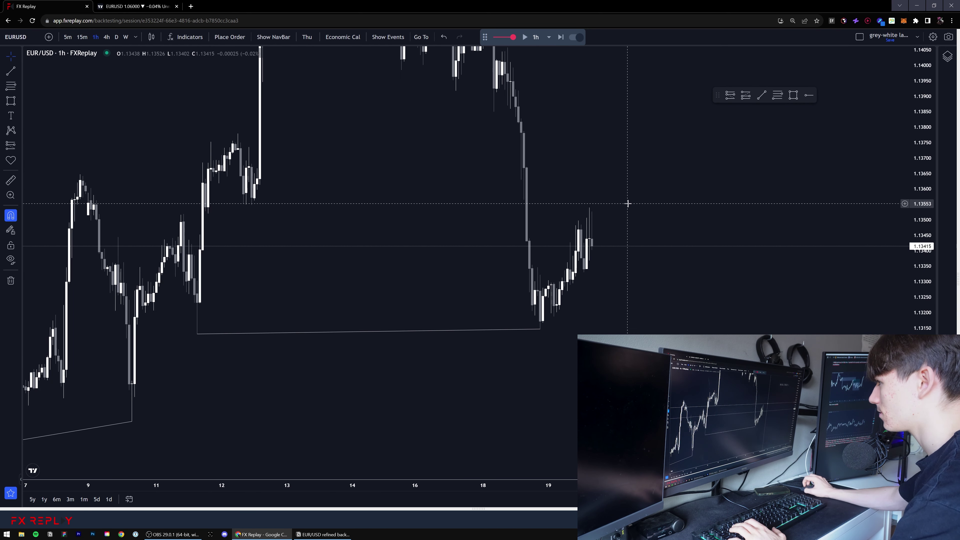
key("ctrl+Tab")
scroll(691, 309, "down", 1)
left_click_drag(676, 254, 650, 244)
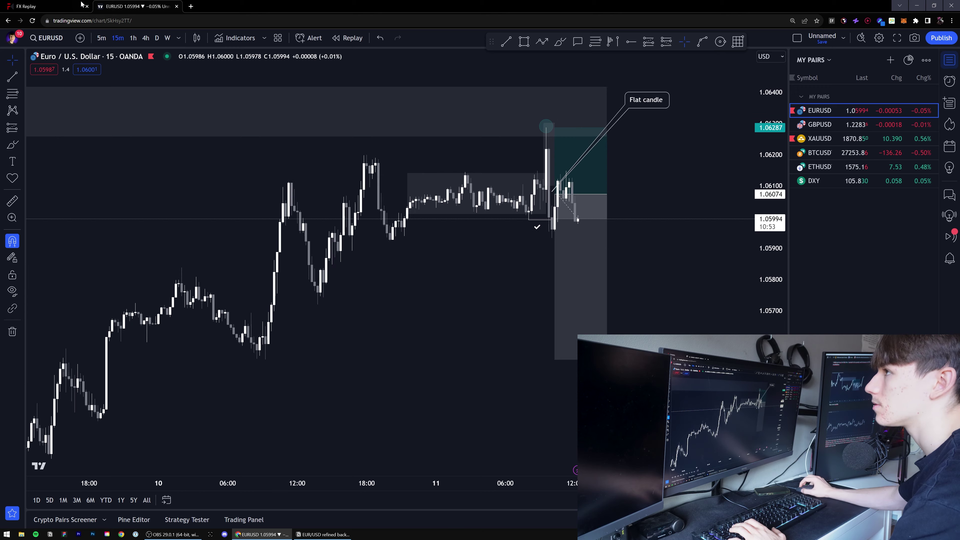
key("ctrl+Tab")
left_click(68, 37)
left_click_drag(923, 358, 922, 259)
left_click(83, 37)
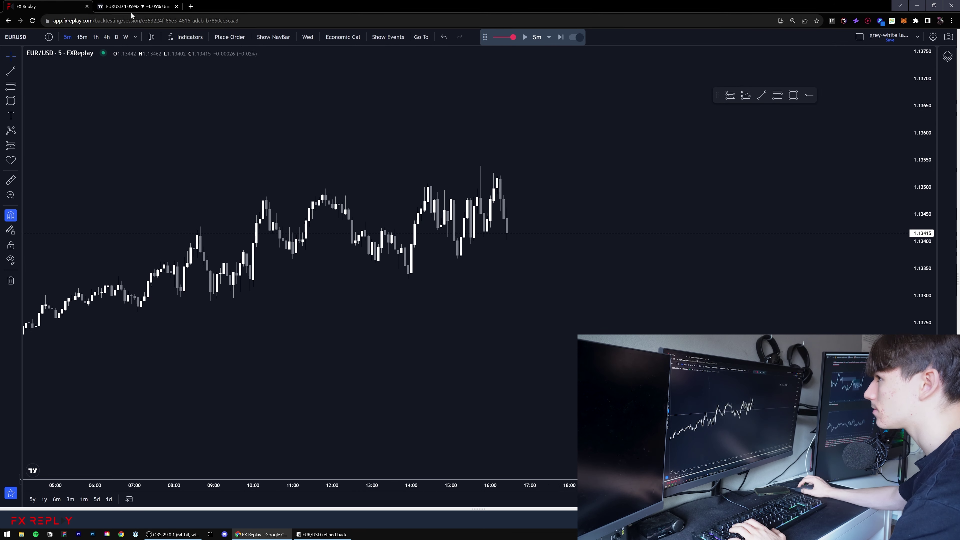
left_click(97, 37)
left_click(117, 37)
left_click_drag(922, 261, 923, 363)
left_click(95, 37)
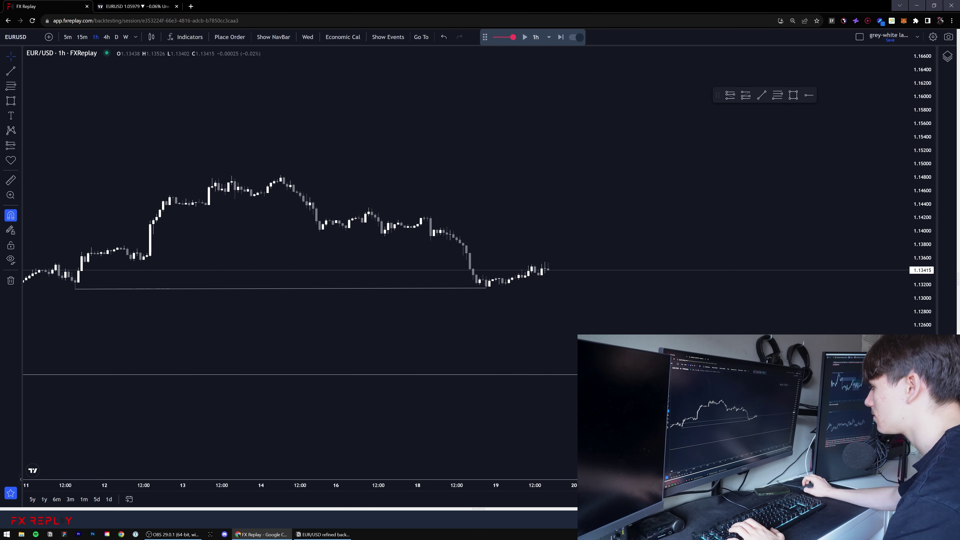
On the 1-hour chart, mark a supply zone from about 1.1344 to 1.1356 starting at the 18 January drop
left_click_drag(923, 416, 923, 152)
left_click(793, 95)
left_click(471, 244)
left_click(660, 270)
left_click(382, 202)
On the 15-minute chart, step the replay forward to about 18:45 on 19 January and inspect price inside the supply zone
left_click(82, 37)
left_click(560, 37)
left_click(561, 37)
left_click(561, 37)
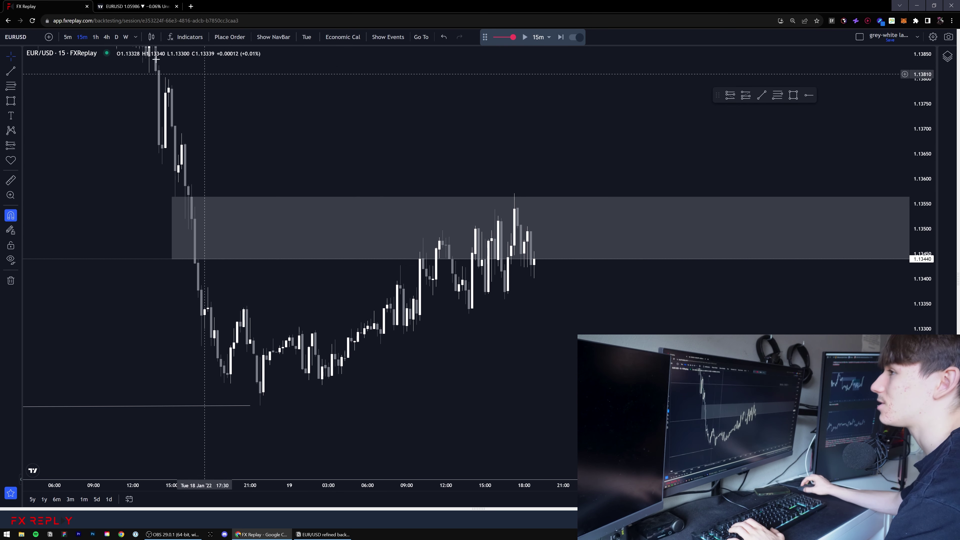
scroll(424, 224, "up", 4)
left_click_drag(392, 350, 467, 353)
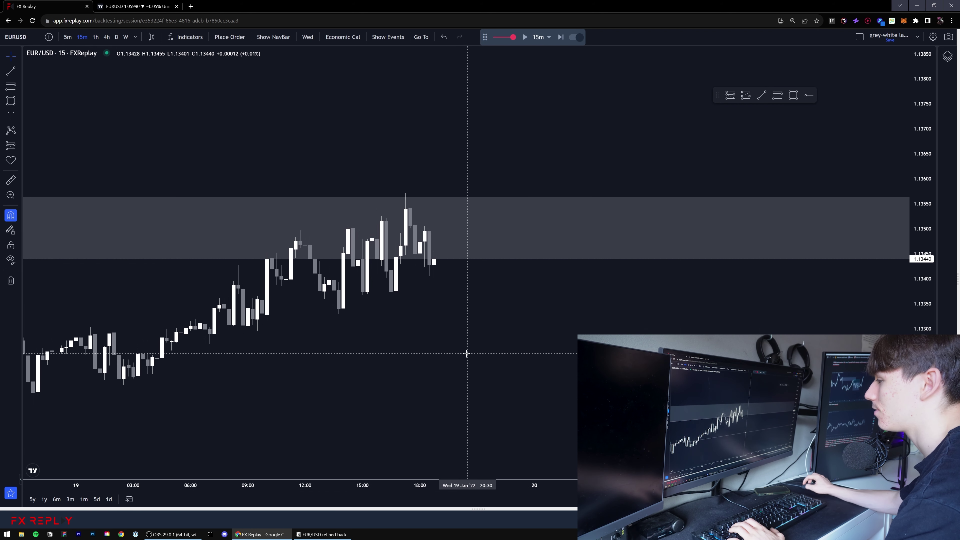
Replay the 15-minute chart forward to about midday on 20 January, past the supply zone test
left_click(93, 38)
left_click(84, 38)
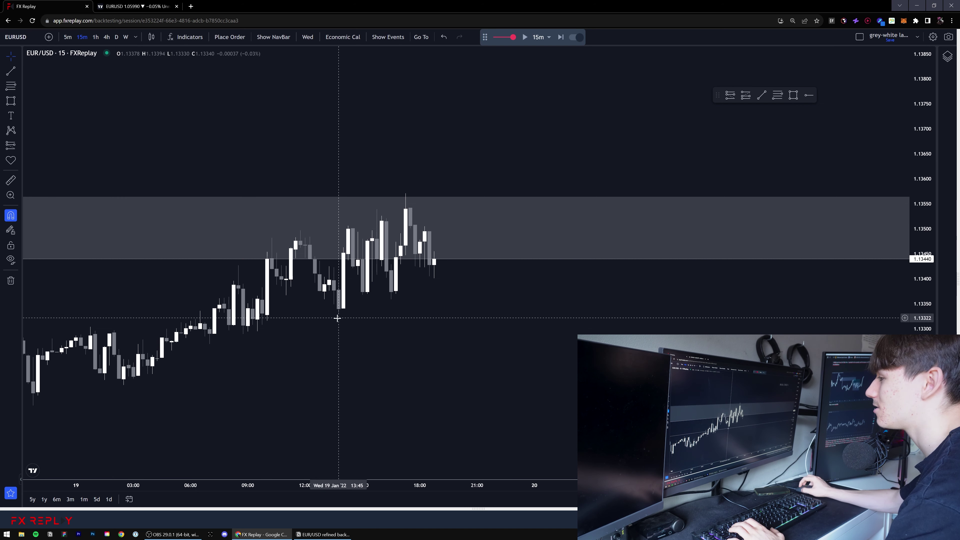
left_click_drag(233, 121, 492, 154)
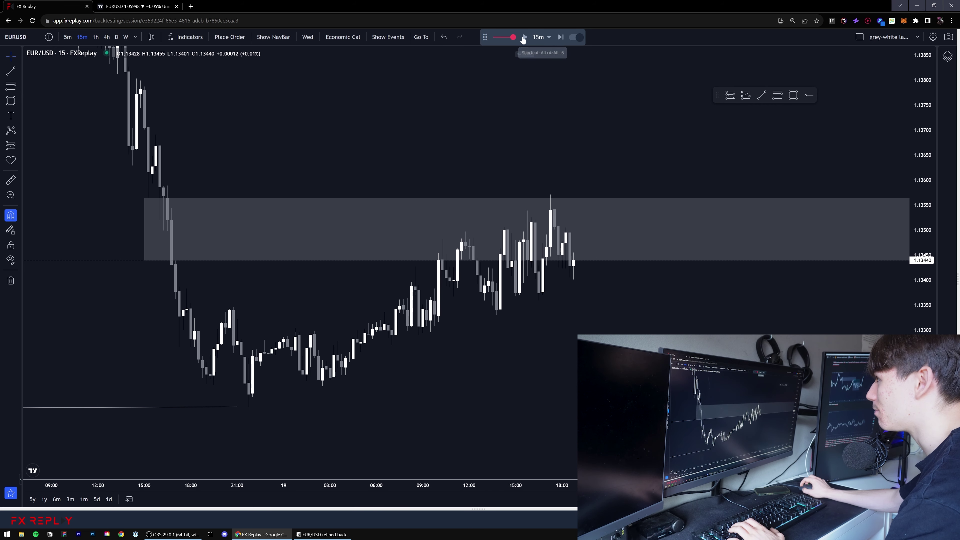
left_click(523, 40)
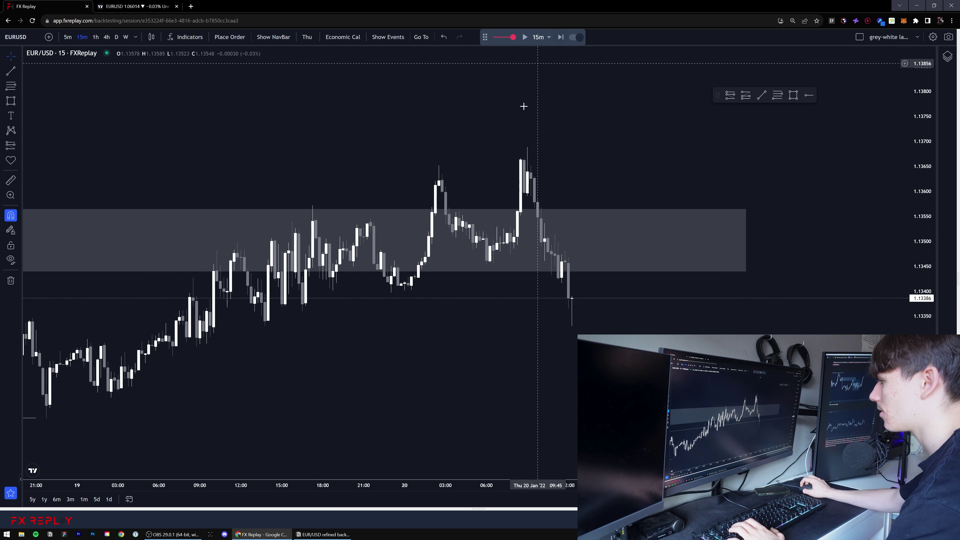
left_click_drag(497, 302, 505, 301)
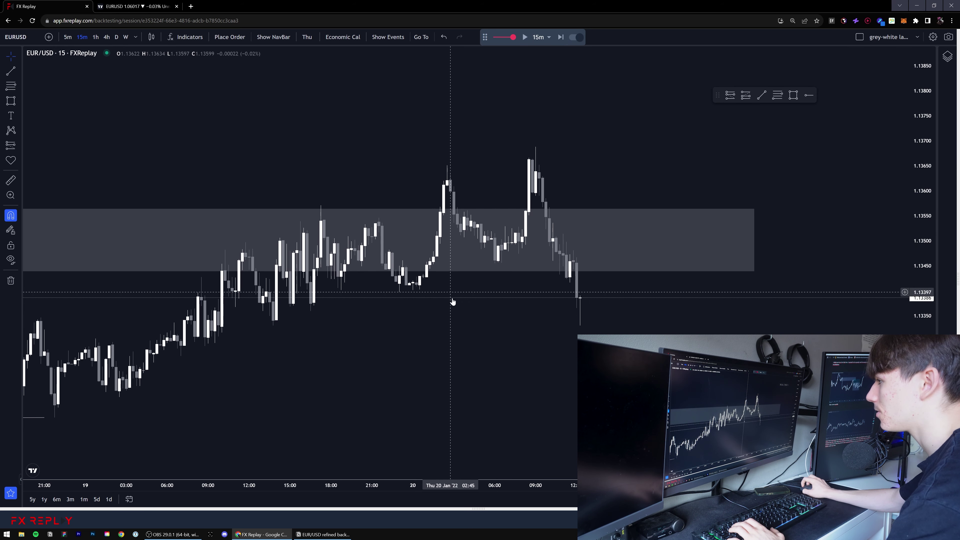
Examine the 1-hour price action around the supply zone between 18 and 20 January
scroll(453, 301, "down", 4)
left_click(96, 37)
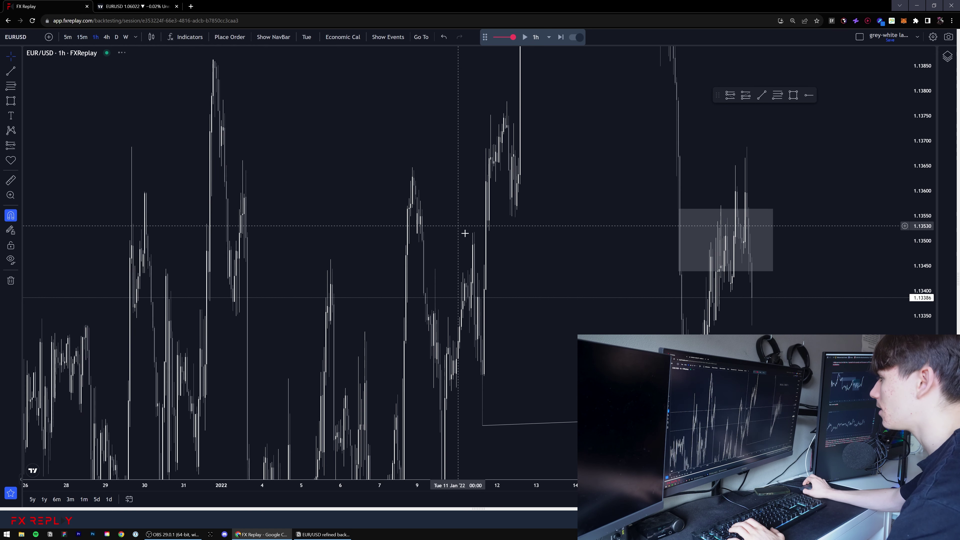
left_click_drag(314, 165, 471, 174)
scroll(469, 173, "up", 3)
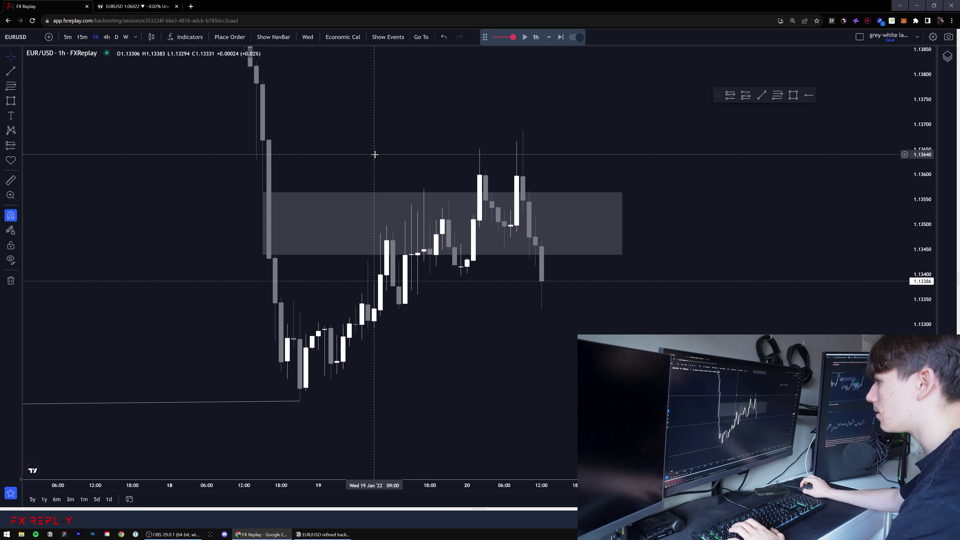
left_click_drag(381, 156, 420, 154)
left_click(397, 193)
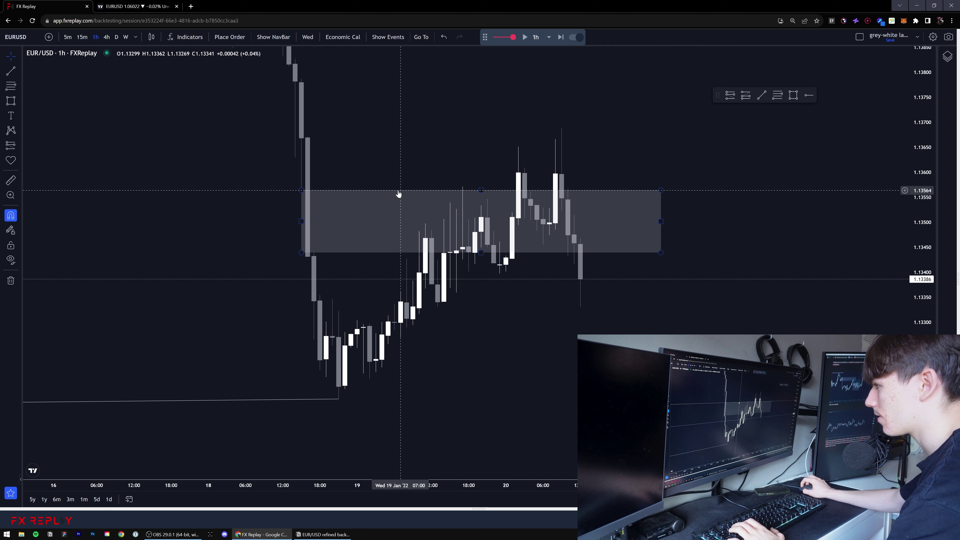
left_click(442, 185)
left_click_drag(909, 213, 636, 314)
scroll(579, 284, "down", 1)
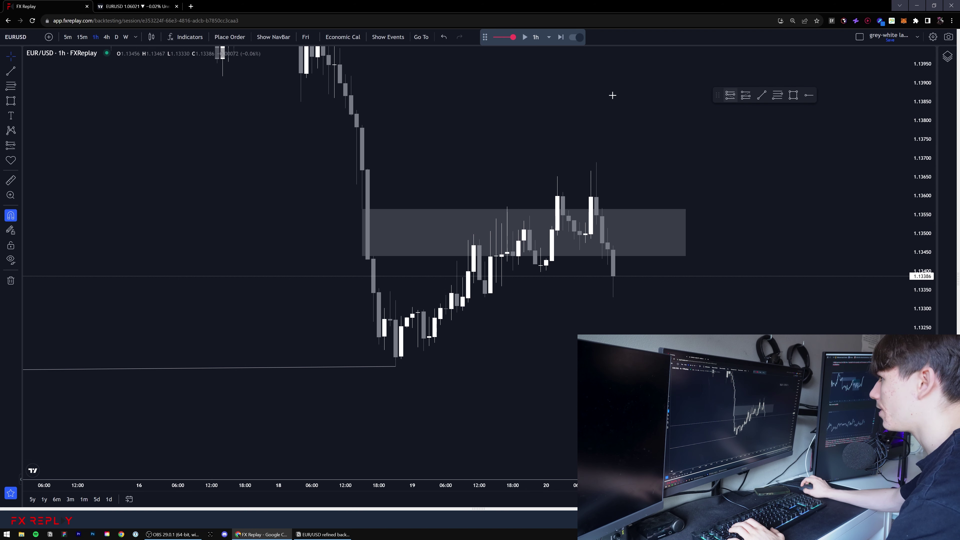
Sketch brush strokes over the swings around the supply zone on the 1-hour chart, and undo them
left_click(19, 91)
left_click(19, 101)
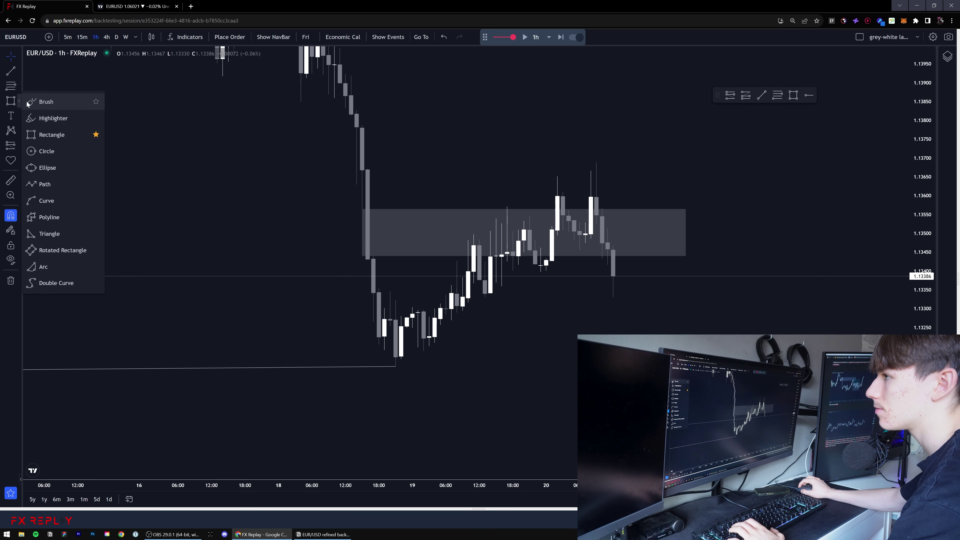
left_click(43, 100)
left_click_drag(506, 200, 494, 207)
left_click_drag(555, 171, 591, 177)
left_click_drag(533, 269, 629, 267)
key("ctrl+z")
key("ctrl+z")
key("ctrl+z")
key("ctrl+z")
key("ctrl+z")
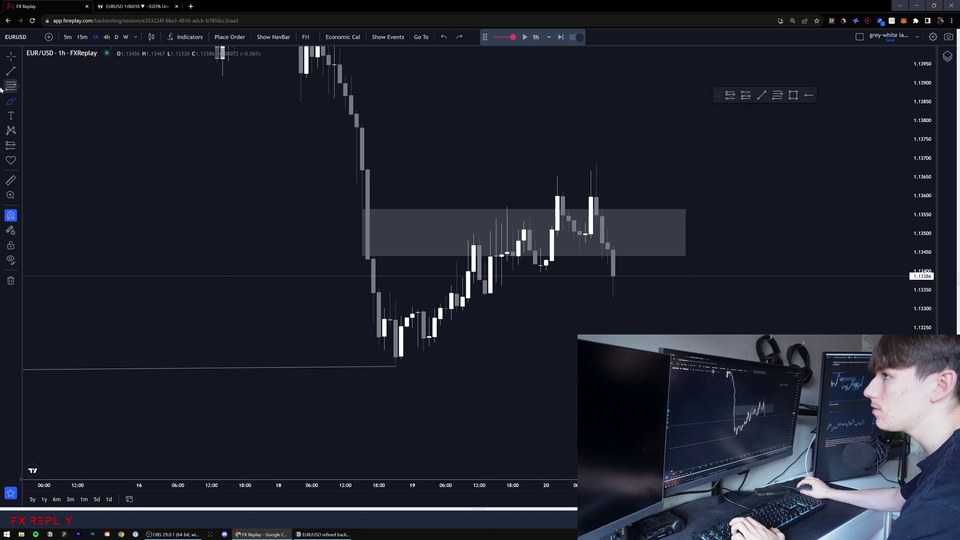
left_click(11, 57)
On the 5-minute chart, draw a Fibonacci retracement over the 20 January drop from 1.13386 to 1.13433
scroll(463, 325, "up", 2)
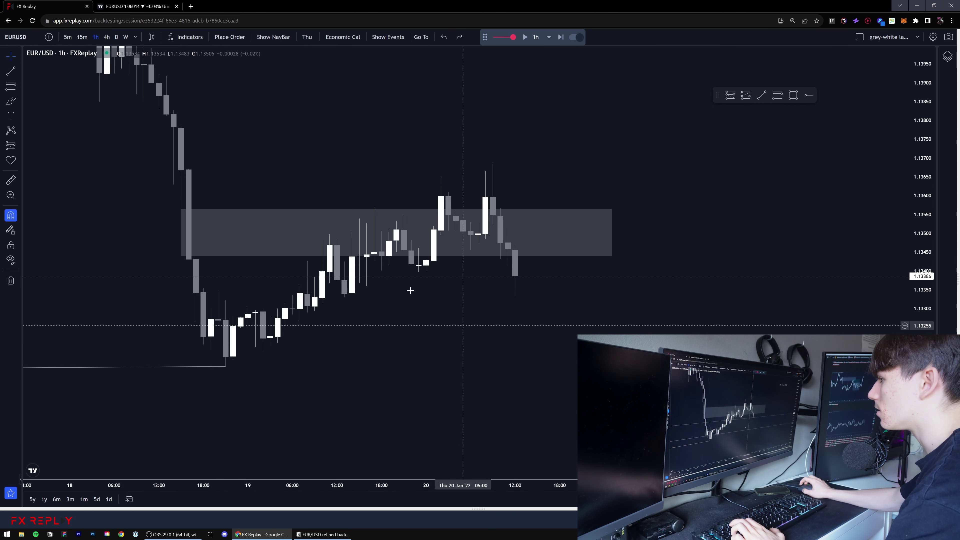
left_click(66, 37)
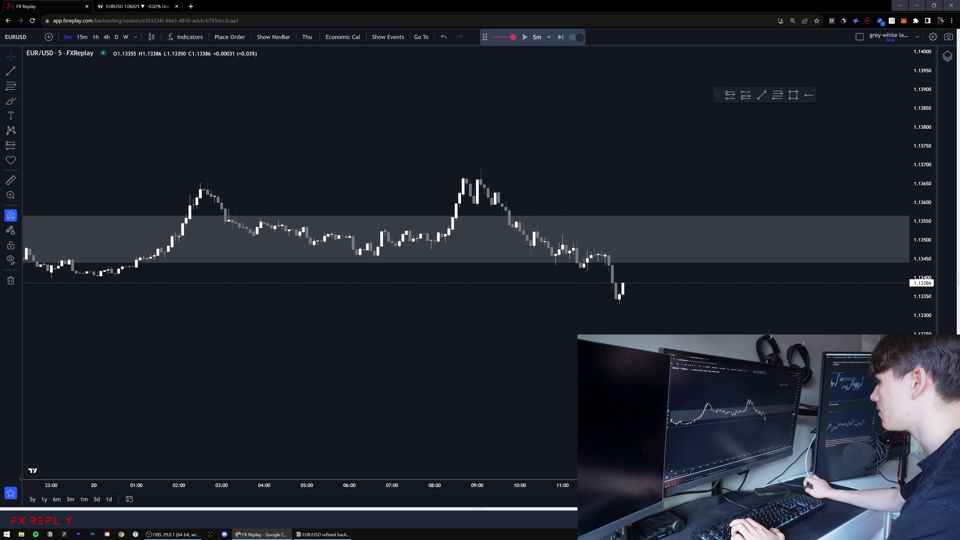
left_click_drag(923, 412, 923, 350)
left_click_drag(699, 328, 618, 319)
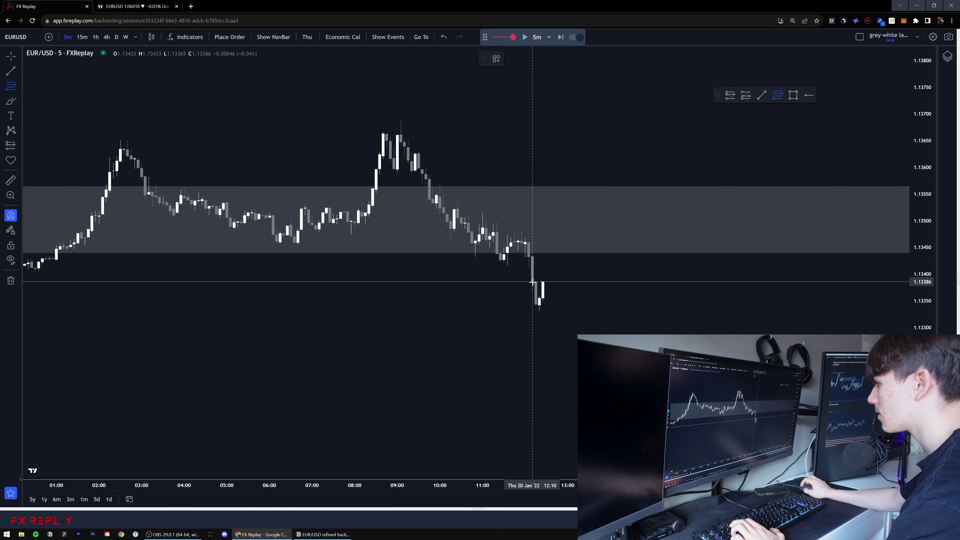
left_click(534, 256)
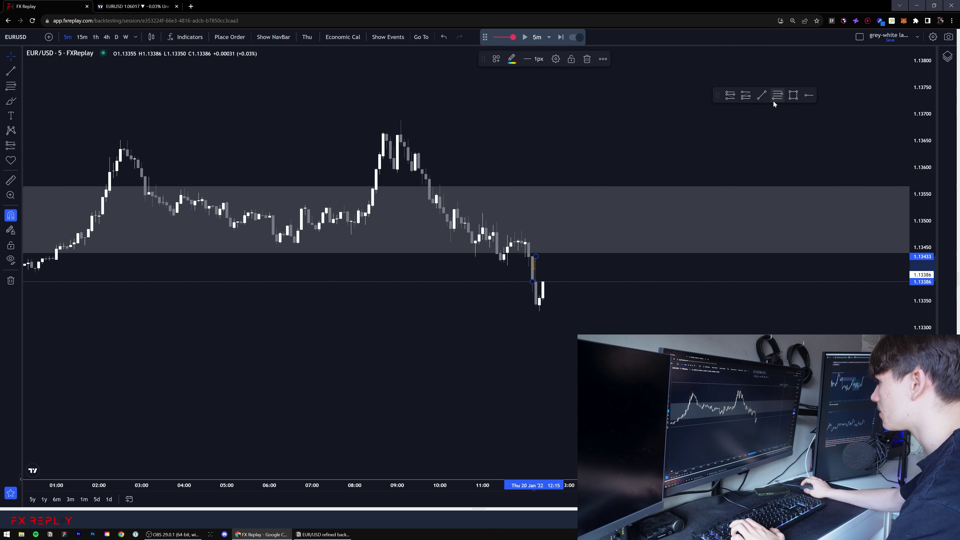
Add a short position drawing after the drop with its entry at 1.13410 and stop at 1.13480
left_click(730, 97)
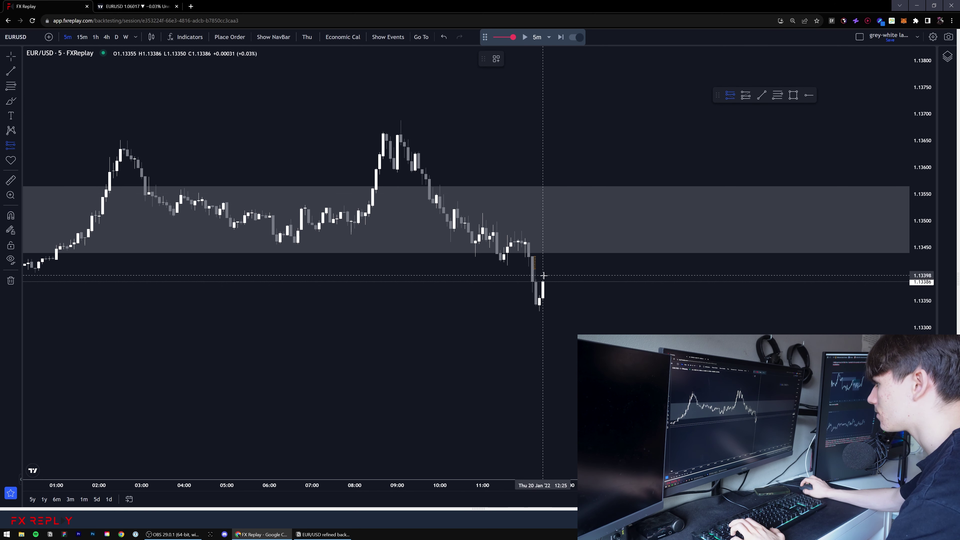
left_click(551, 269)
mouse_move(551, 229)
left_mouse_down()
mouse_move(554, 219)
mouse_move(550, 231)
mouse_move(510, 232)
left_mouse_up()
scroll(515, 307, "down", 5)
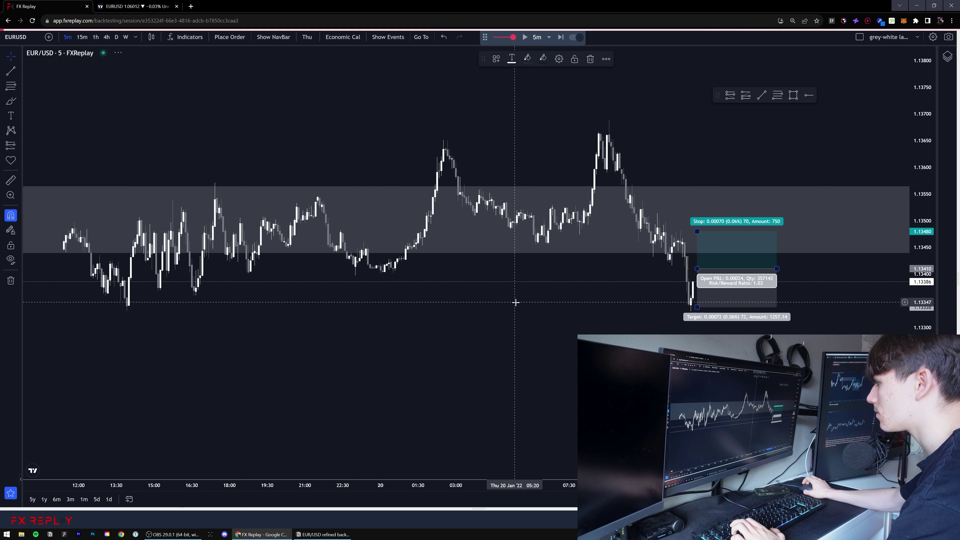
left_click_drag(560, 288, 528, 275)
On the 15-minute chart, raise the short position's stop to 1.13536 inside the supply zone
left_click(81, 36)
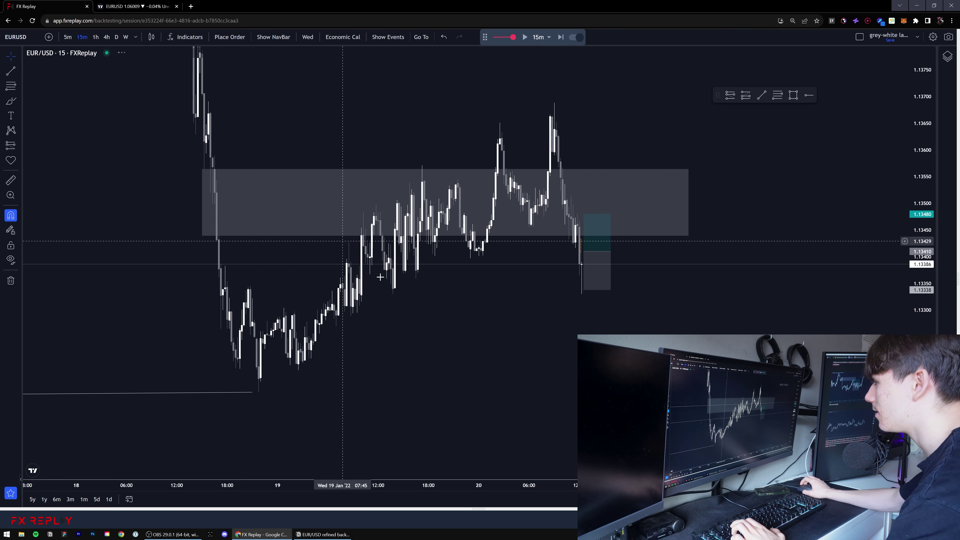
scroll(359, 299, "up", 5)
left_click_drag(278, 331, 572, 316)
left_click_drag(624, 290, 543, 300)
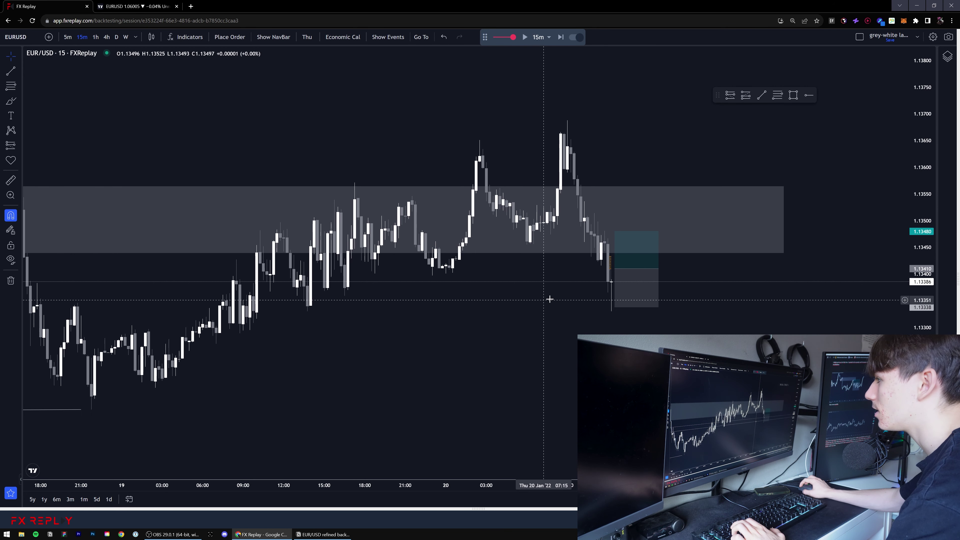
left_click_drag(615, 231, 586, 202)
left_click_drag(566, 281, 603, 228)
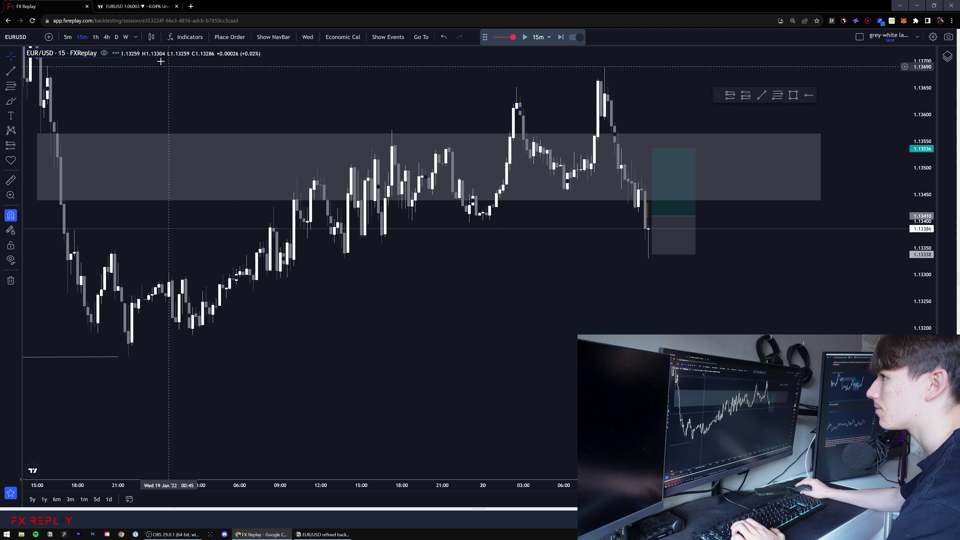
Using the 1-hour chart, widen the short position drawing and extend its target down to the 18 January low
left_click(96, 41)
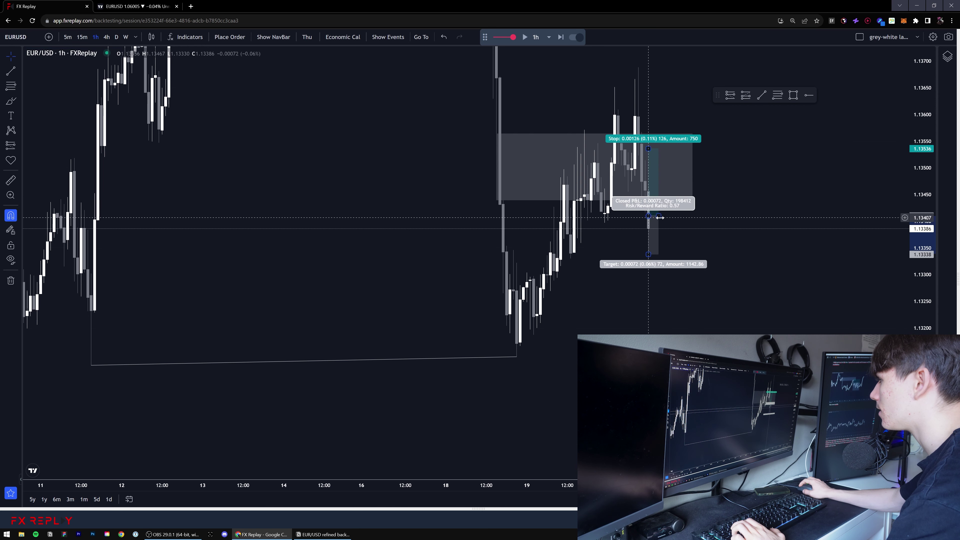
left_click_drag(667, 274, 502, 326)
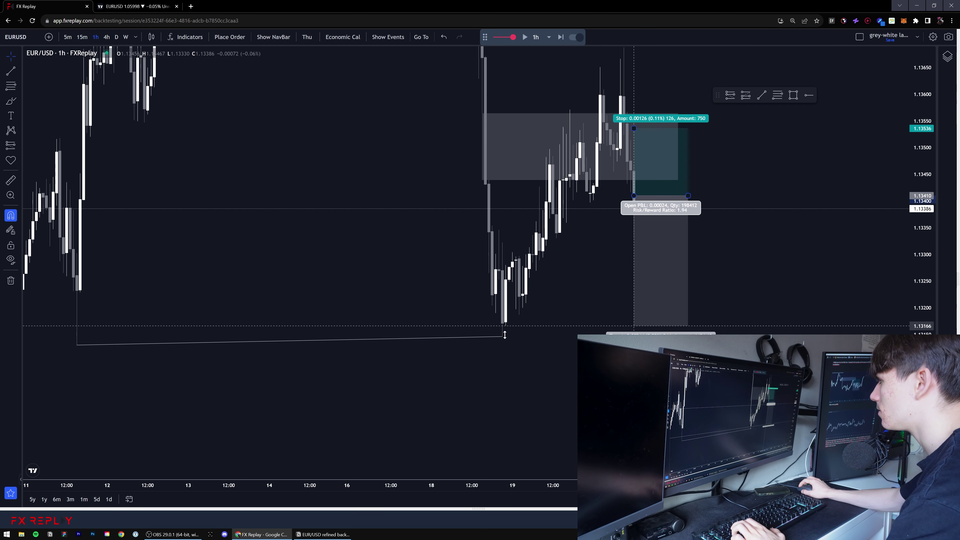
left_click(80, 36)
left_click(663, 292)
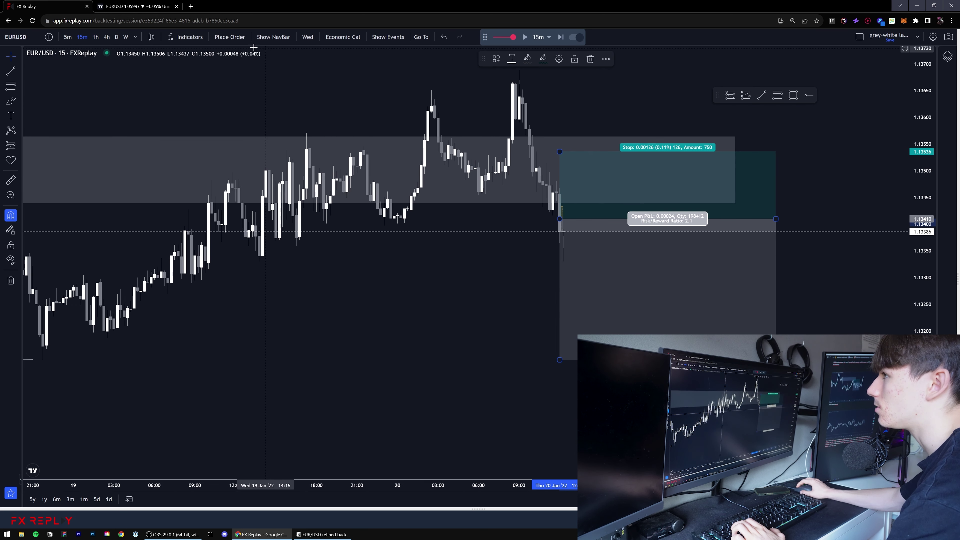
Place a market sell order with the stop loss at 1.13536 and the take profit at the 18 January low
left_click(229, 36)
left_click(493, 413)
scroll(611, 303, "down", 3)
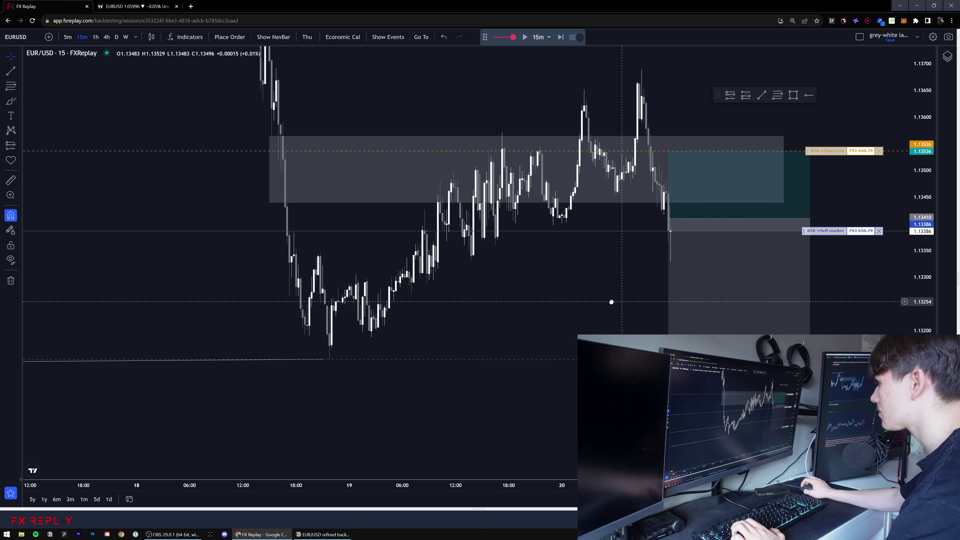
Replay the 15-minute chart to about 21:00 on 20 January, beyond the trade's target
left_click(525, 37)
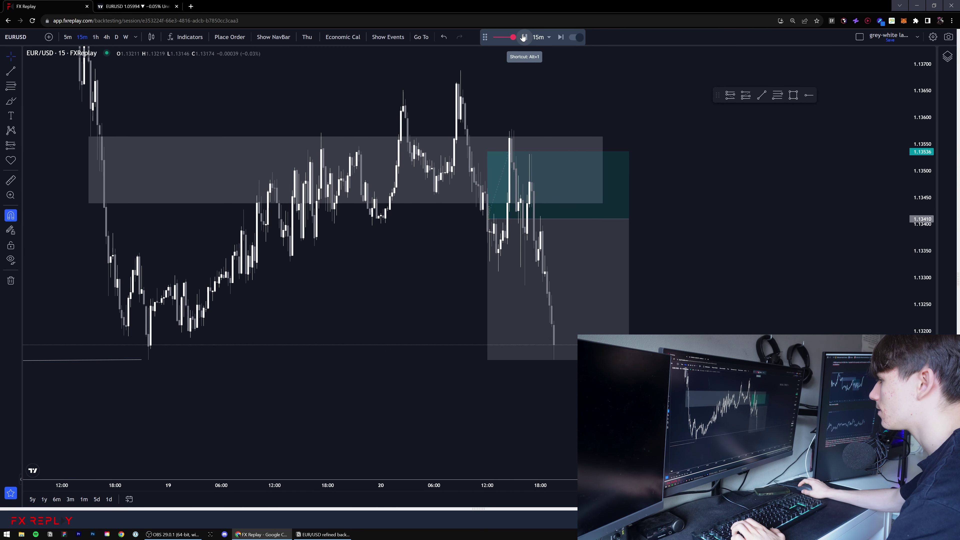
left_click(524, 36)
left_click_drag(388, 288, 398, 291)
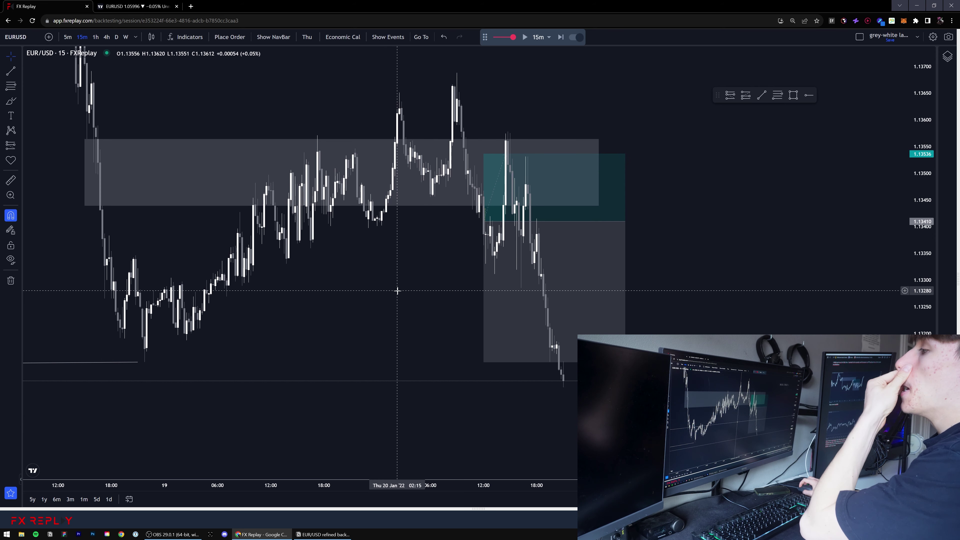
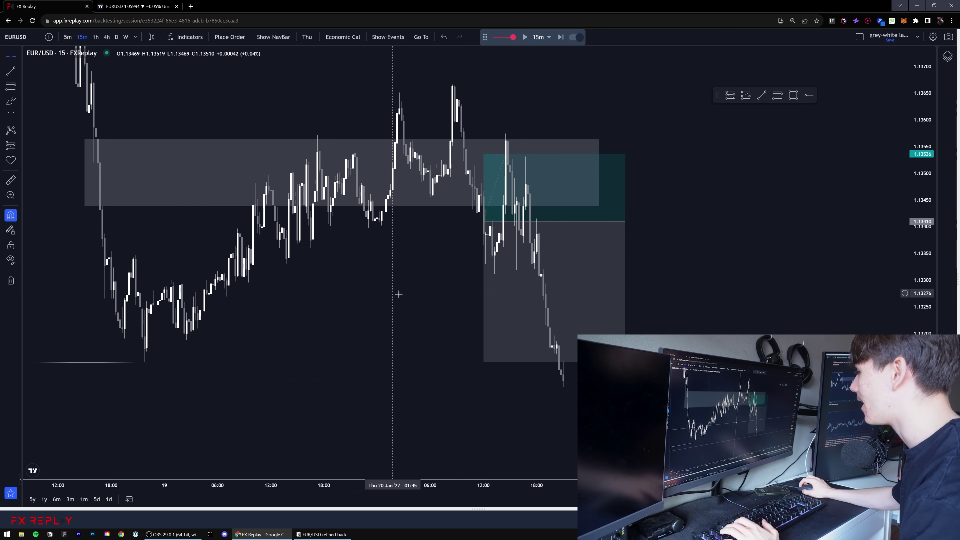
Raise the short position's stop to 1.13688 at the 20 January high and extend its target to 1.12747
left_click_drag(392, 293, 484, 337)
left_click_drag(574, 198, 549, 118)
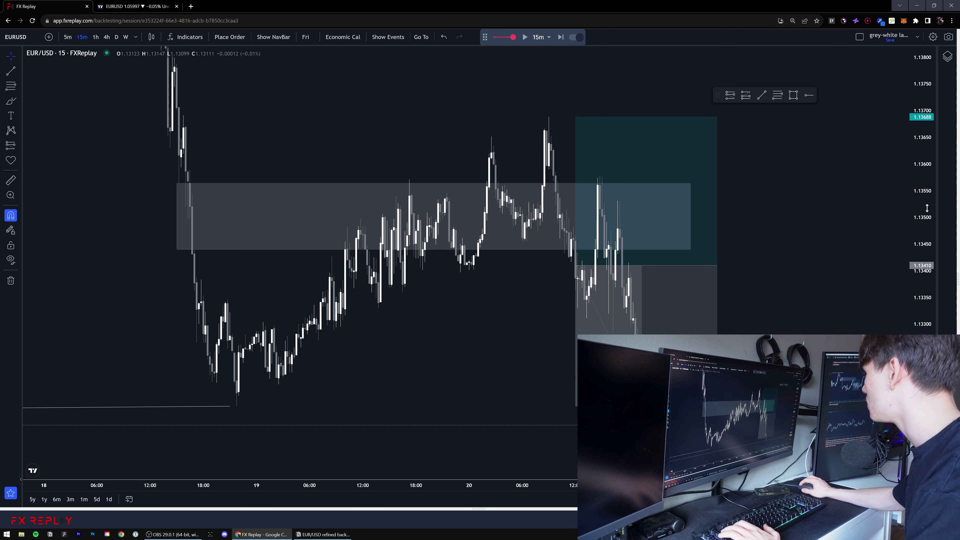
left_click_drag(929, 199, 929, 333)
scroll(665, 332, "down", 6)
left_click_drag(686, 315, 587, 221)
left_click_drag(636, 258, 626, 390)
left_click_drag(569, 282, 527, 194)
Replay the 15-minute chart forward to about midday on 21 January
left_click(524, 37)
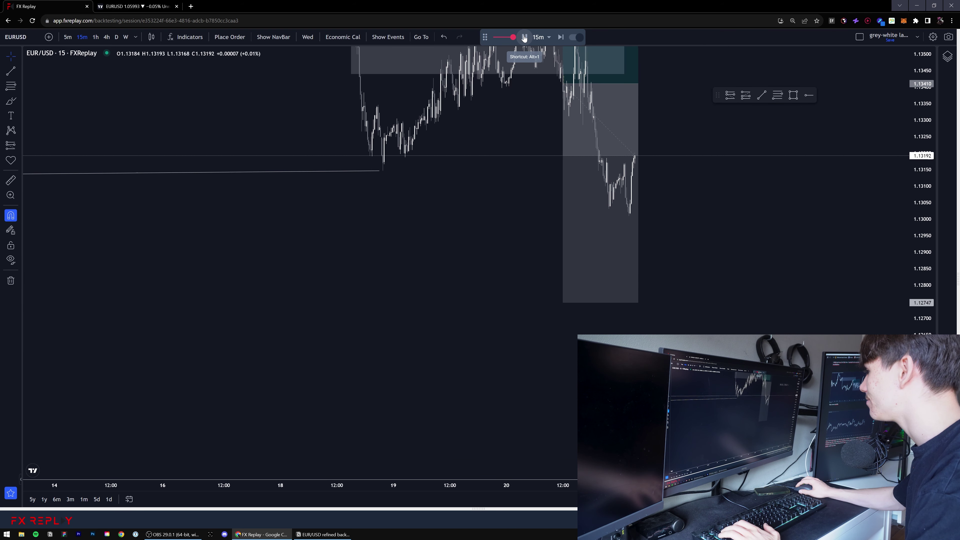
left_click(524, 38)
left_click_drag(782, 199, 833, 358)
left_click_drag(716, 366, 715, 299)
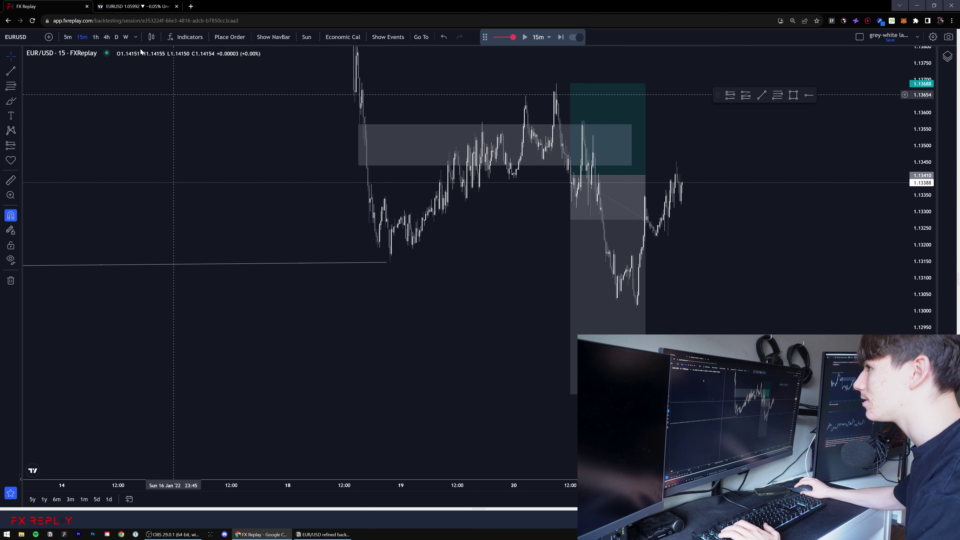
On the 1-hour chart, draw a Fibonacci retracement from 1.13130 on 11 January to 1.12969 on 10 January
left_click(96, 37)
left_click_drag(914, 336, 915, 454)
left_click_drag(501, 353, 531, 337)
scroll(507, 303, "up", 4)
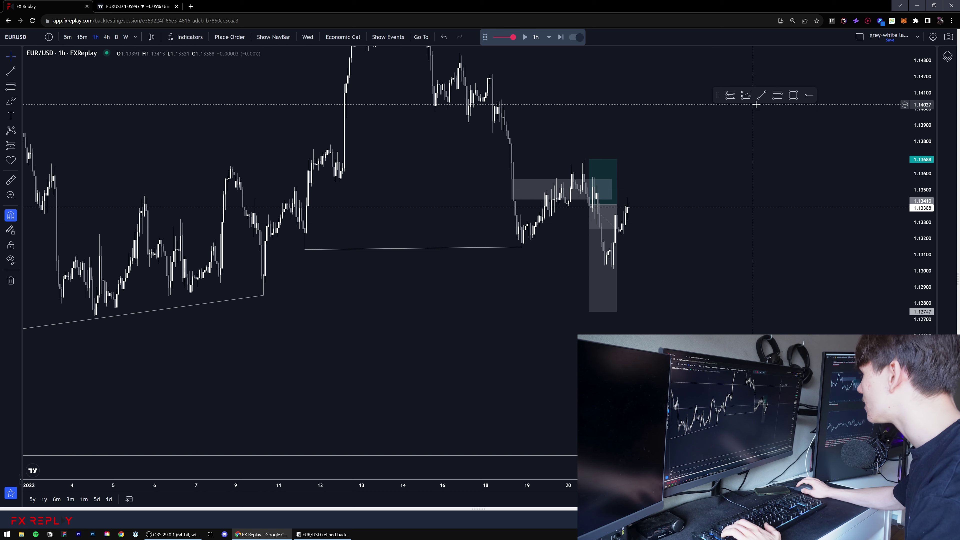
left_click(305, 249)
left_click(265, 276)
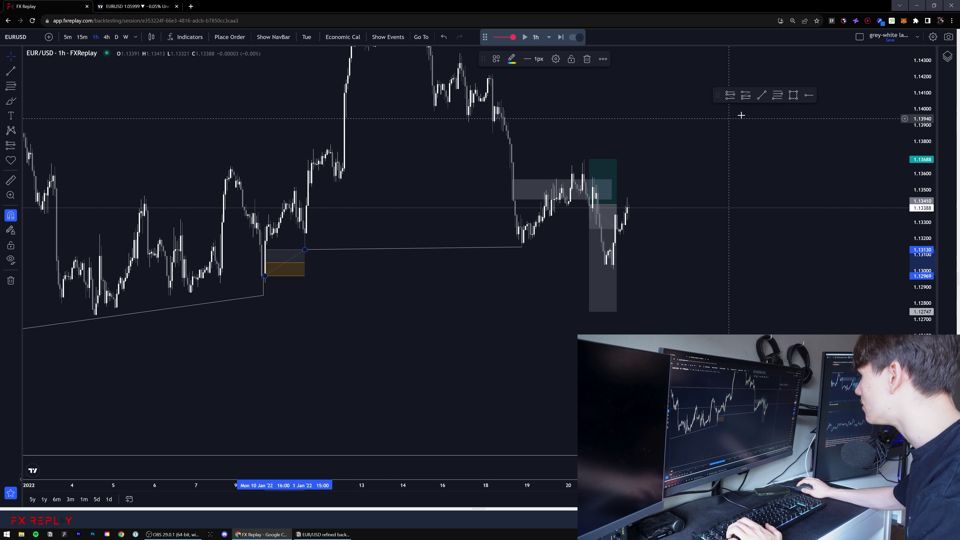
left_click(310, 263)
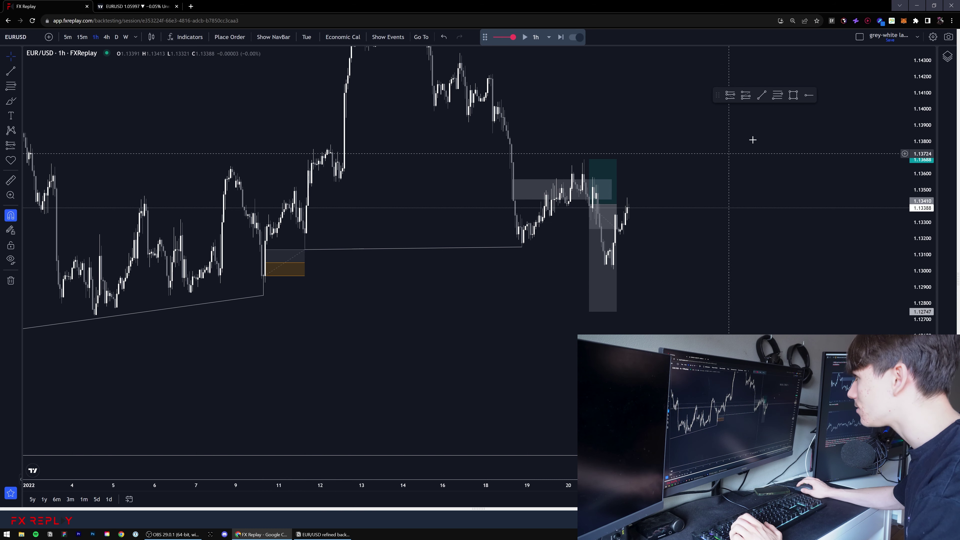
Draw a horizontal trend line at about 1.1305 from the retracement's midpoint on 11 January past the latest candles
left_click(762, 95)
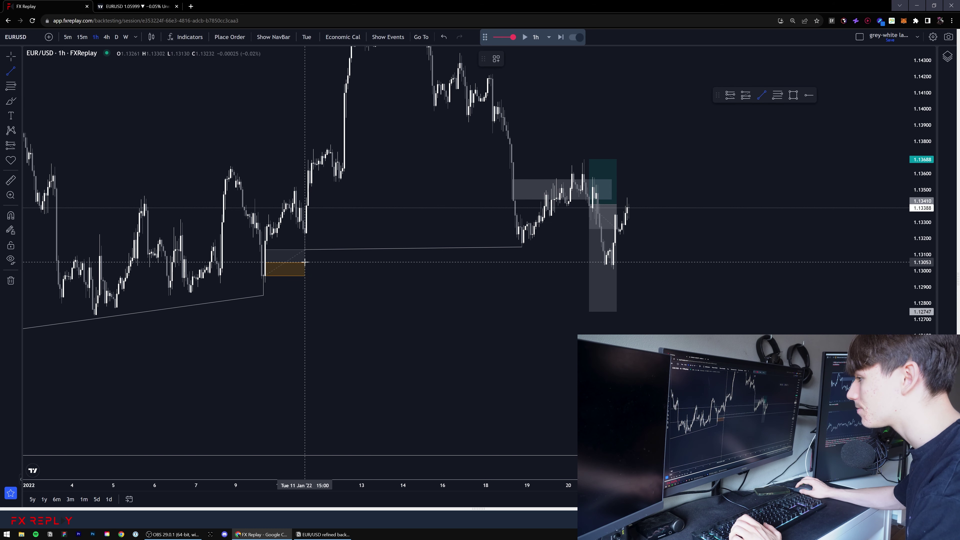
left_click(305, 262)
left_click(656, 262)
Try the short position's target at 1.13061 near the horizontal line, and undo the change
left_click_drag(592, 312, 589, 261)
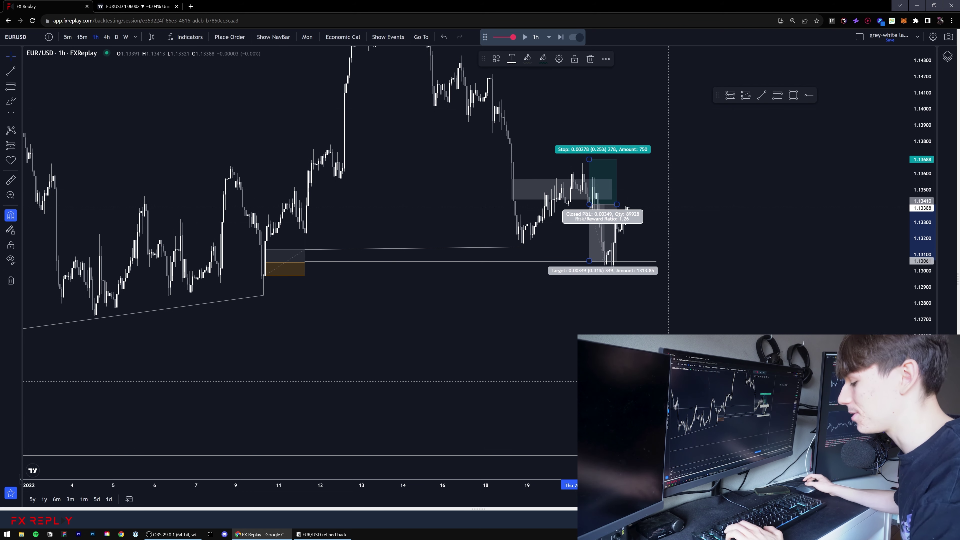
key("ctrl+z")
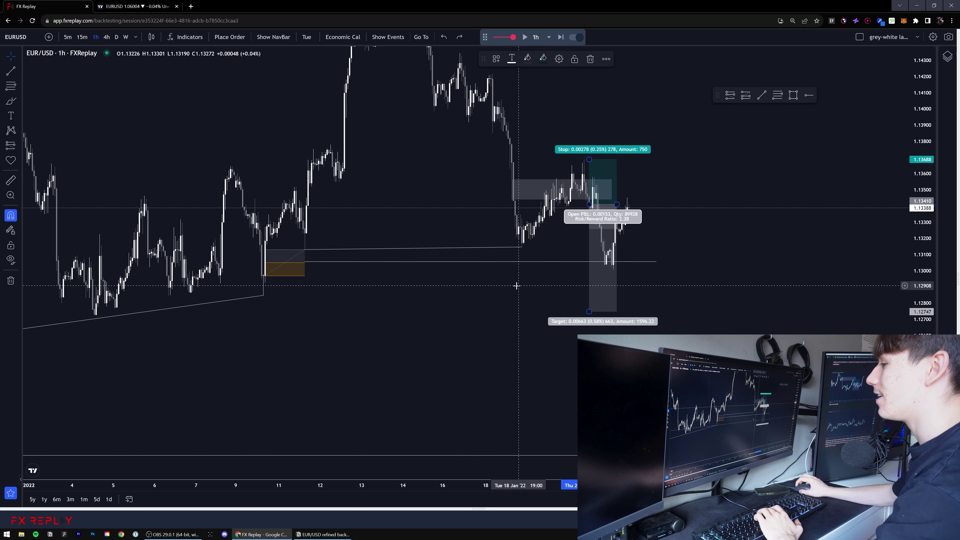
Delete the horizontal line near 1.1305, the Fibonacci retracement and the remaining line near 1.1316 from the 1-hour chart
left_click(507, 262)
key("Delete")
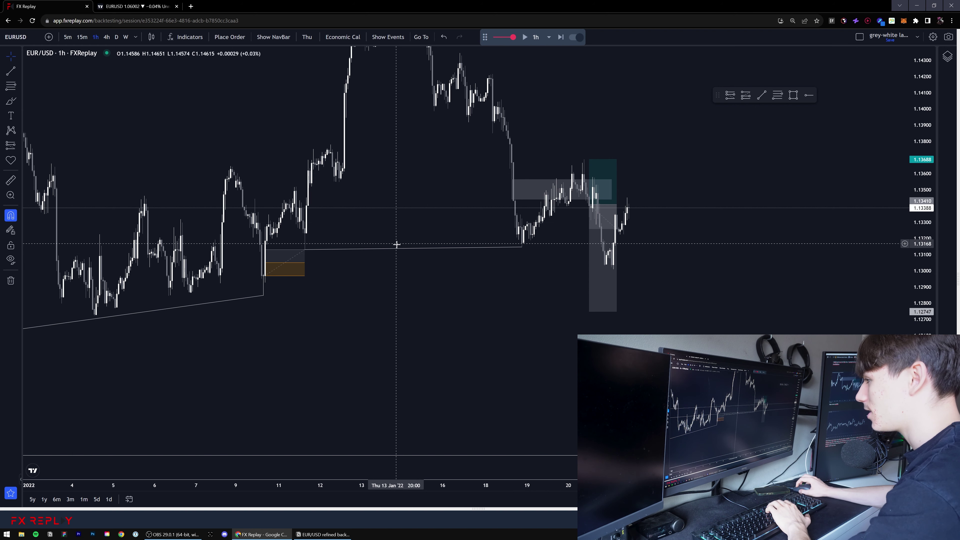
key("Delete")
scroll(454, 280, "right", 3)
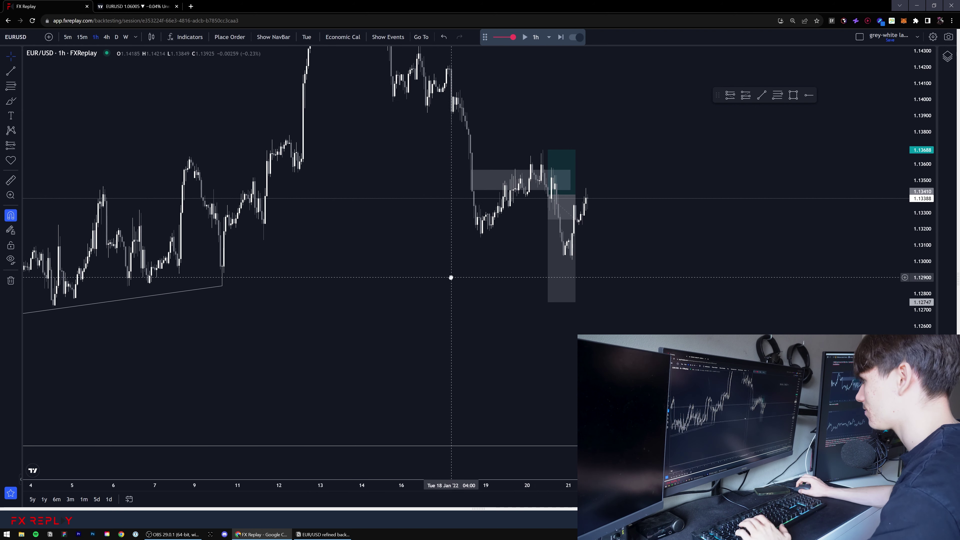
Examine the past short trade and surrounding price structure on the 15-minute, daily and 1-hour charts
left_click(82, 37)
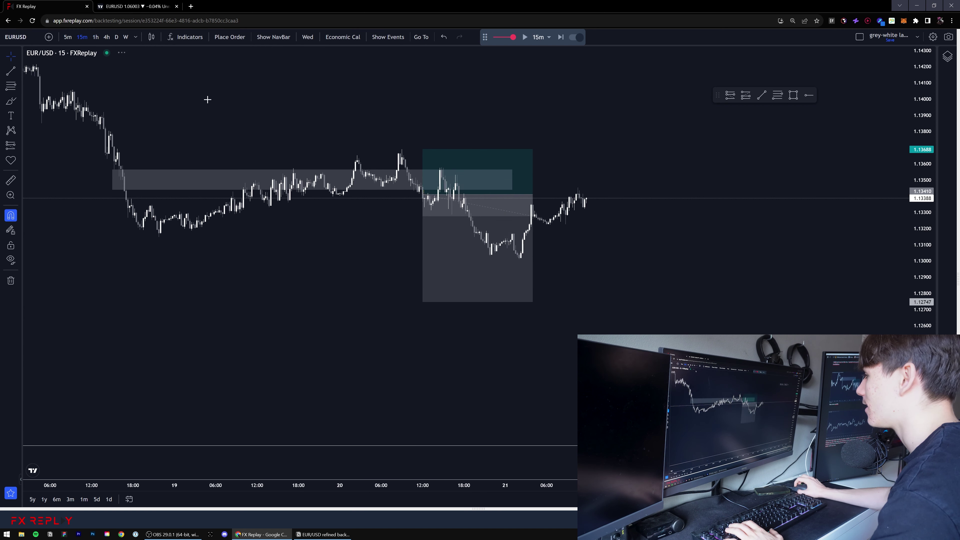
scroll(423, 262, "down", 4)
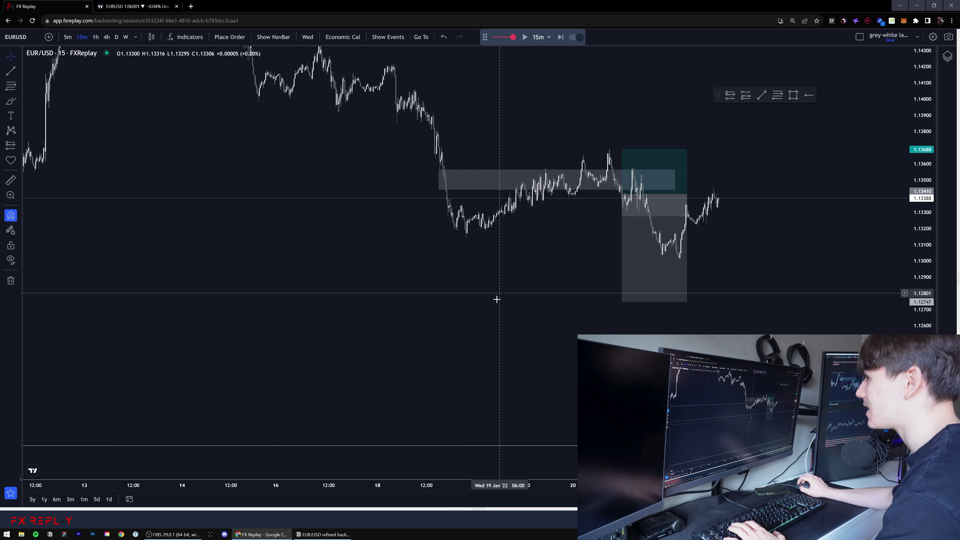
left_click_drag(508, 310, 439, 327)
left_click_drag(675, 310, 664, 311)
left_click_drag(922, 354, 735, 292)
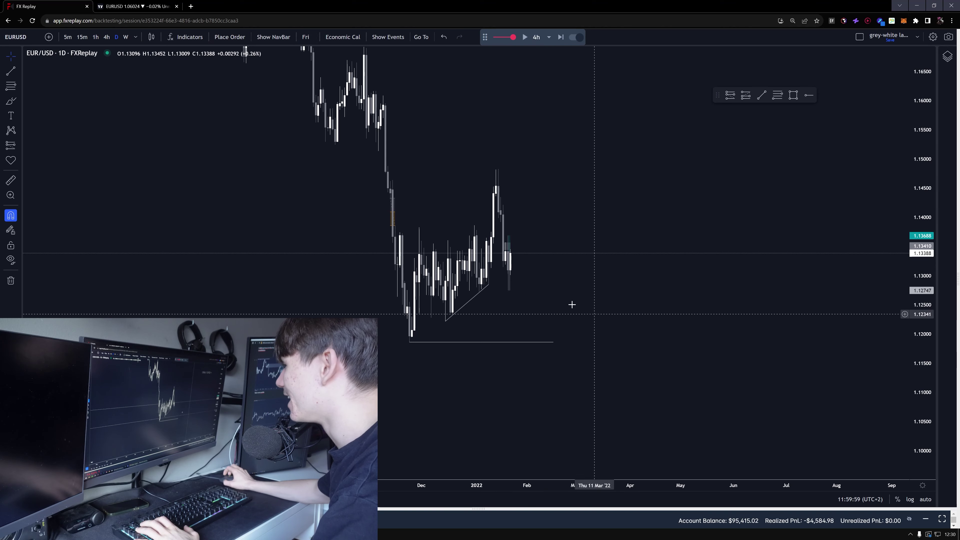
scroll(537, 305, "up", 4)
left_click_drag(433, 304, 550, 280)
left_click(96, 37)
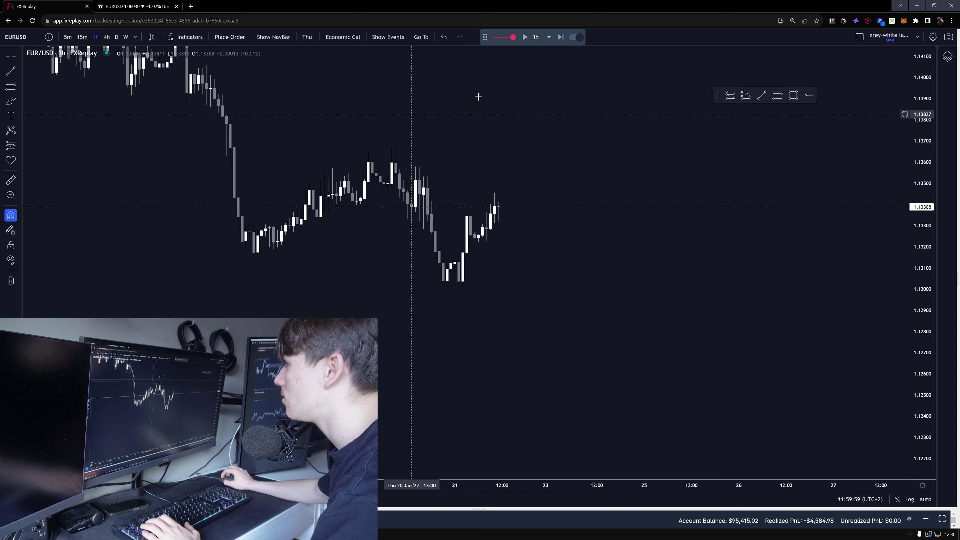
Try marking the 19–20 January highs and outlining the supply area around them with brush strokes, and undo the marks
left_click(11, 101)
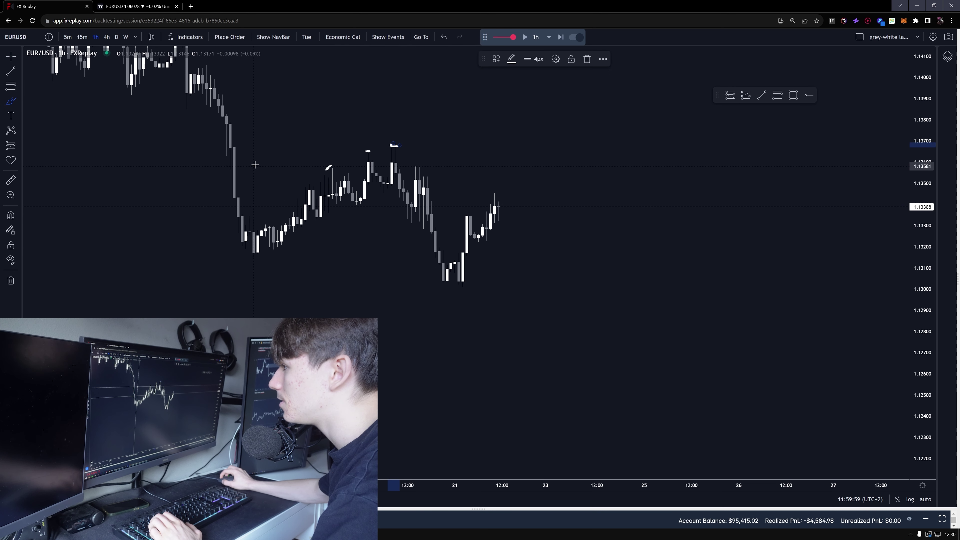
mouse_move(263, 185)
left_mouse_down()
mouse_move(456, 151)
mouse_move(244, 165)
left_mouse_up()
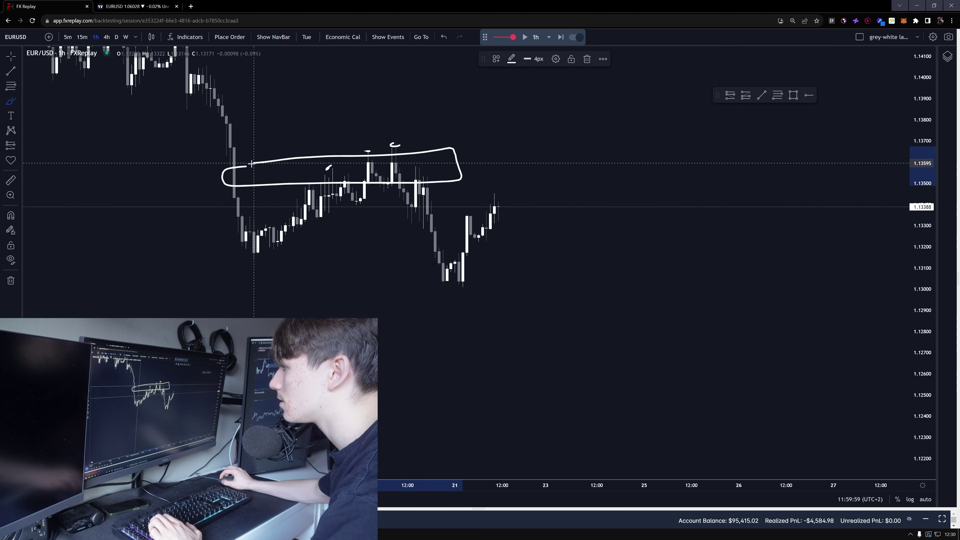
key("ctrl+z")
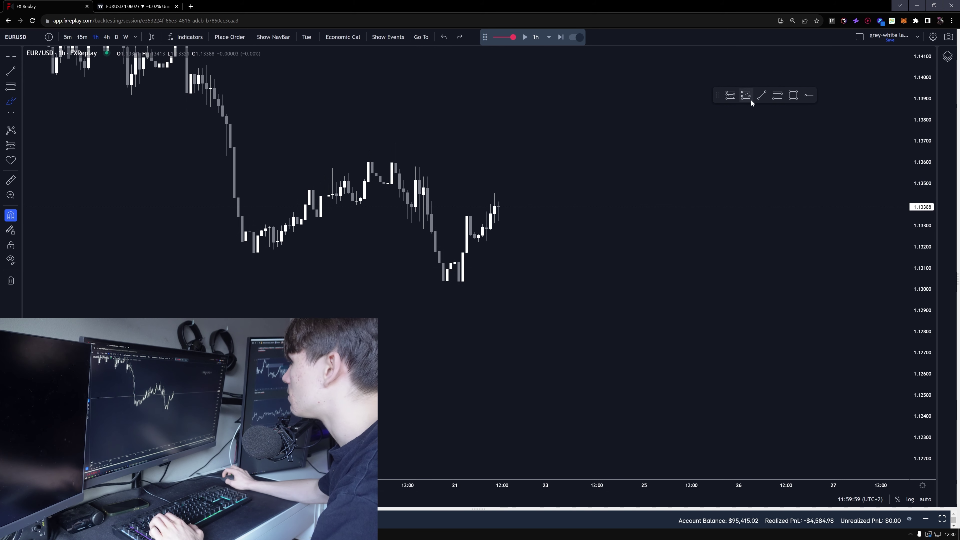
Draw a rectangle zone on the 1-hour chart from 1.13445 to about 1.1348, starting at 16:00 on 20 January and extending past the latest candle
left_click(795, 96)
left_click(423, 189)
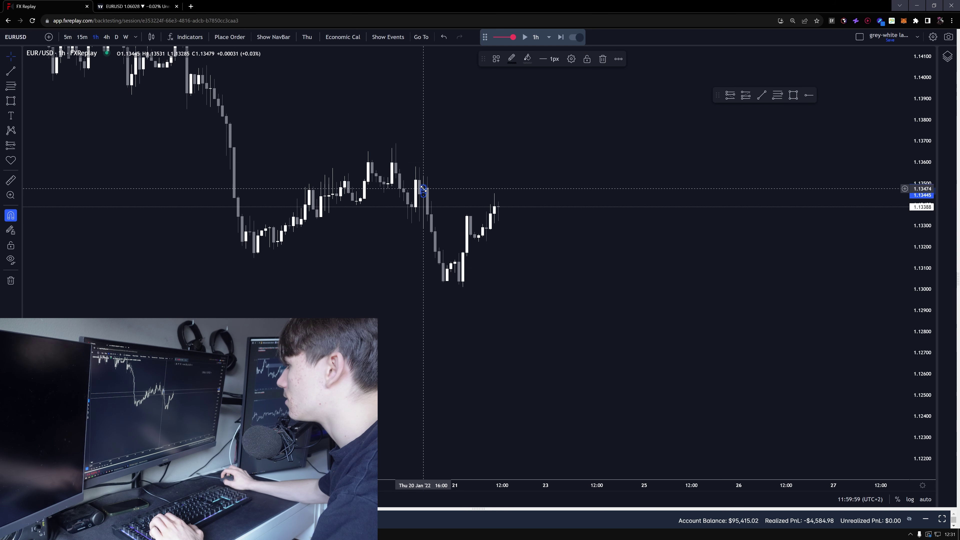
left_click(563, 196)
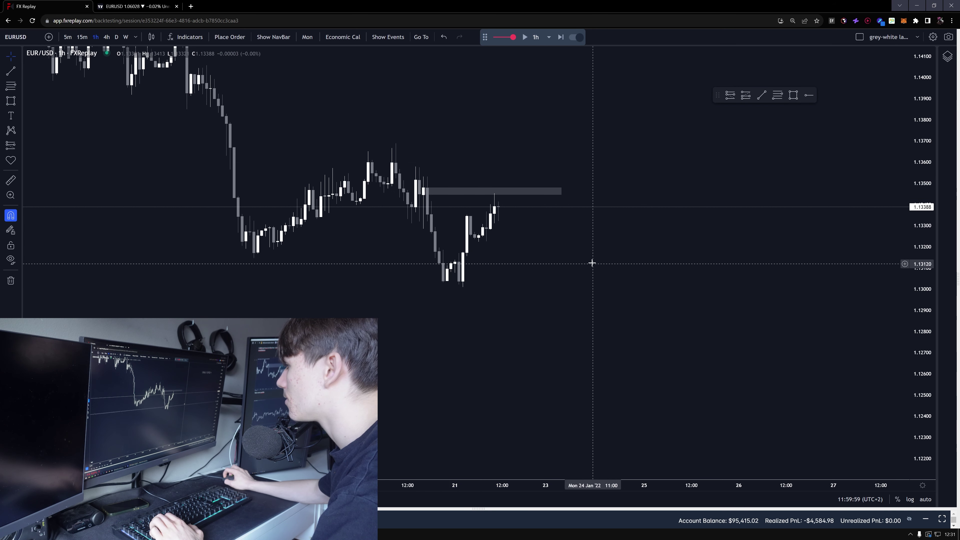
Replay the 5-minute chart forward to about 14:25 on 21 January, when price reaches the zone
left_click(68, 36)
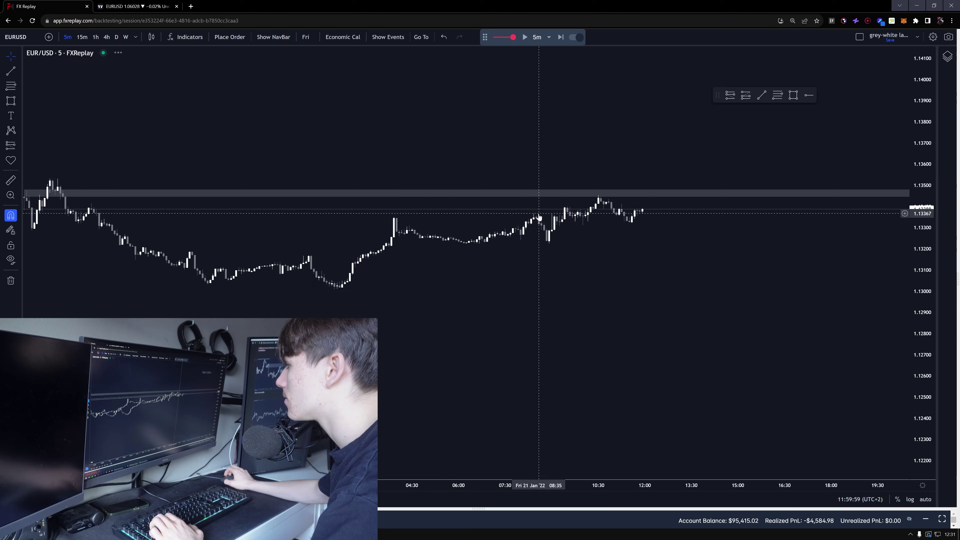
left_click_drag(611, 327, 606, 329)
left_click_drag(919, 385, 599, 57)
left_click_drag(540, 110, 483, 121)
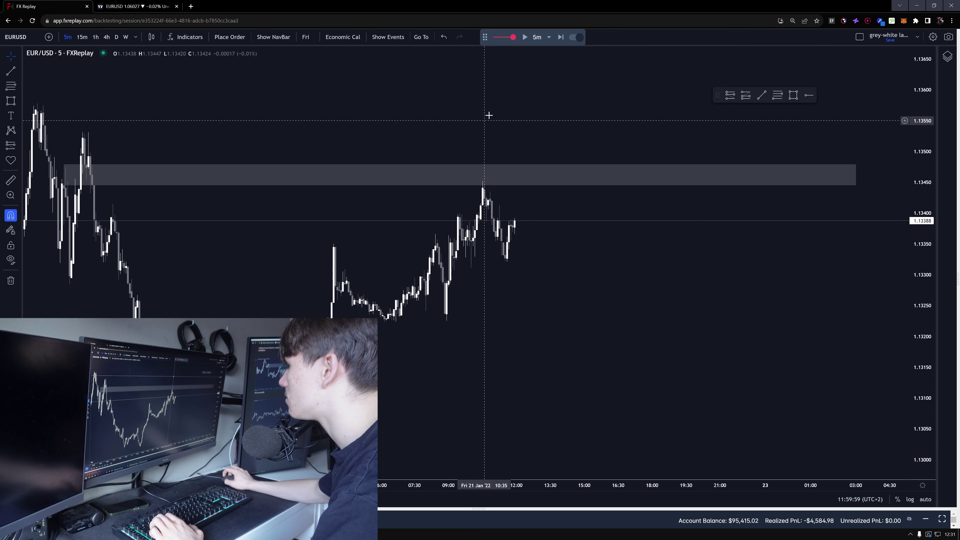
left_click(526, 40)
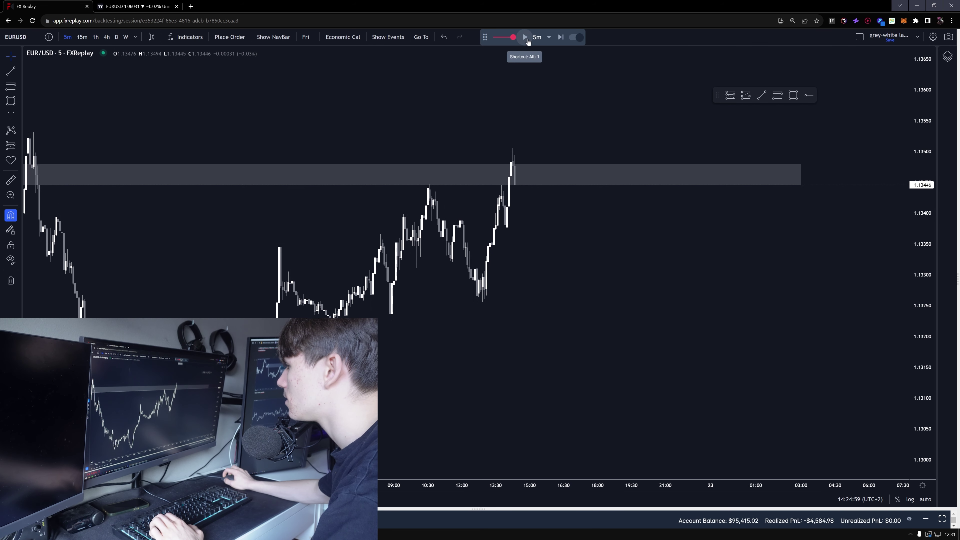
Draw a horizontal trend line at about 1.1337 from the swing low near 14:00 on 21 January
scroll(489, 259, "up", 3)
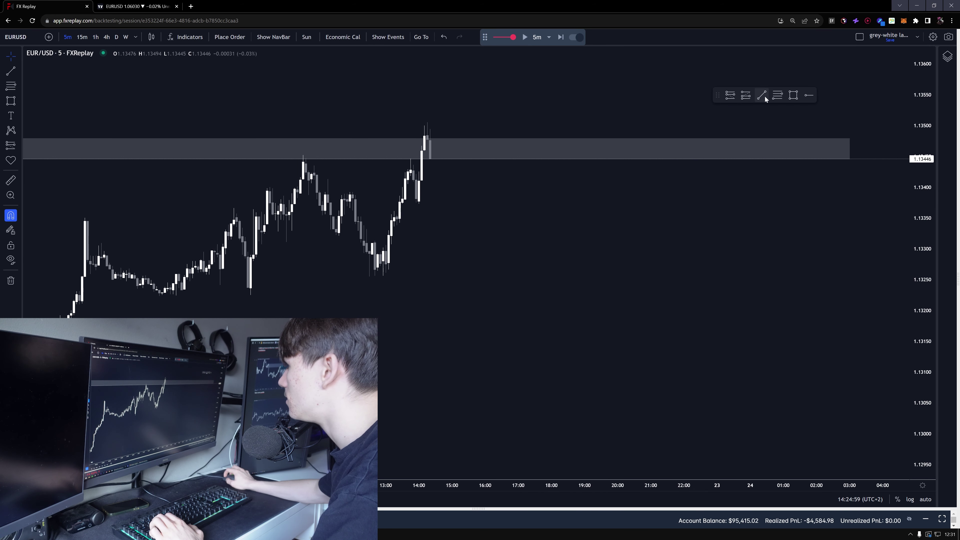
left_click(419, 206)
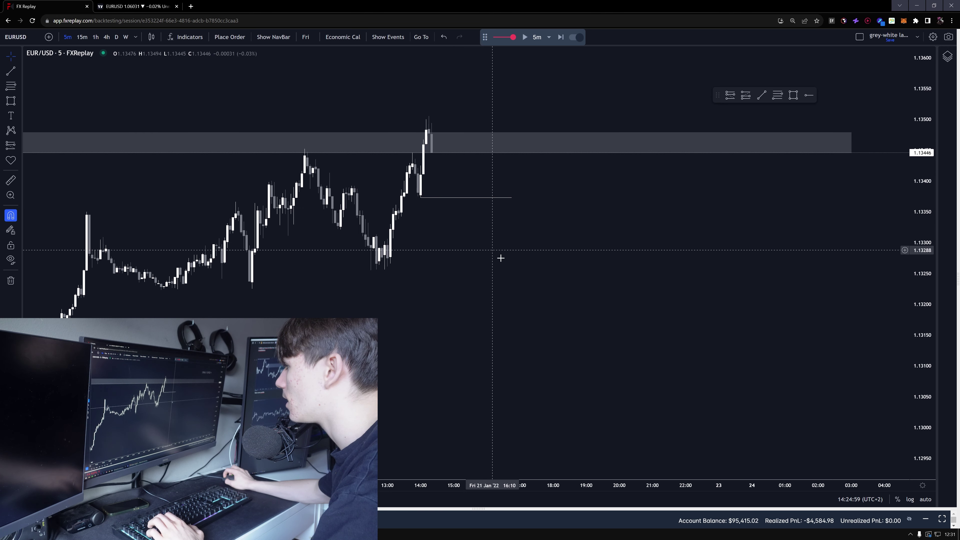
left_click_drag(747, 346, 760, 370)
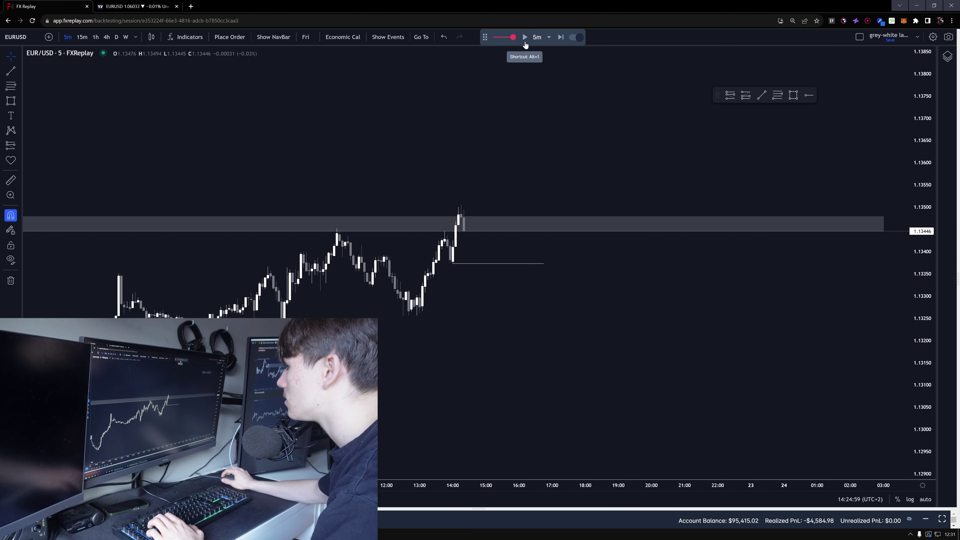
Replay price forward on the 5-minute and 15-minute charts to about 02:15 on 24 January
left_click(525, 37)
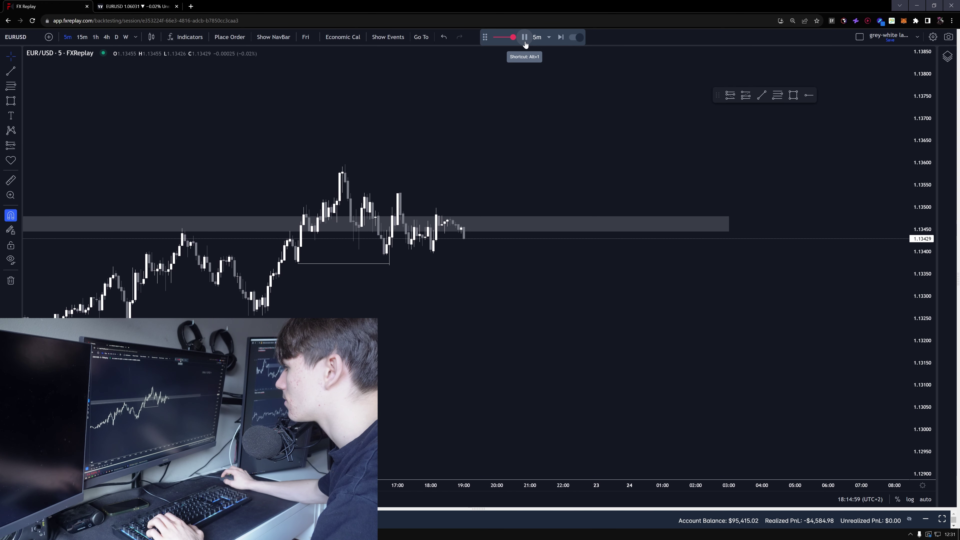
left_click(524, 38)
left_click(82, 36)
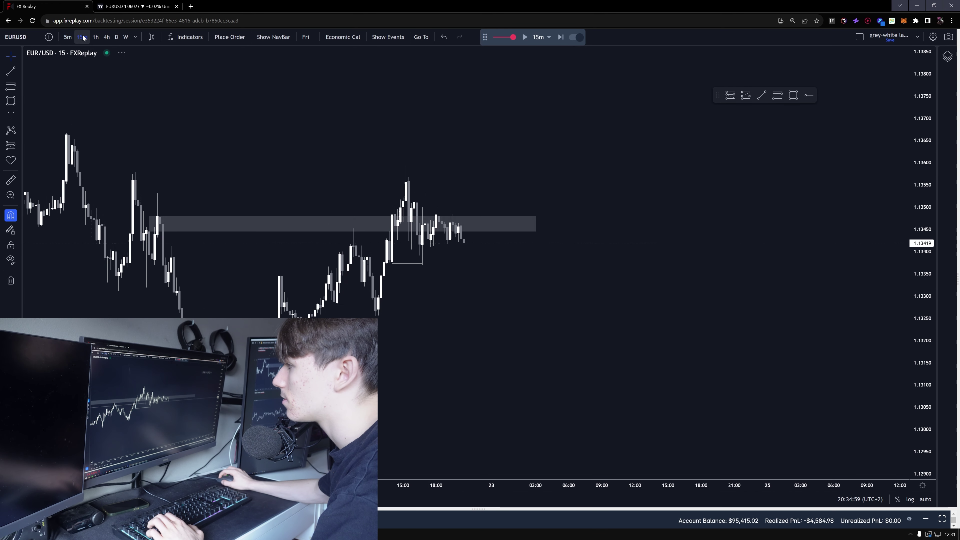
left_click_drag(363, 166, 515, 146)
scroll(515, 145, "up", 3)
left_click(528, 37)
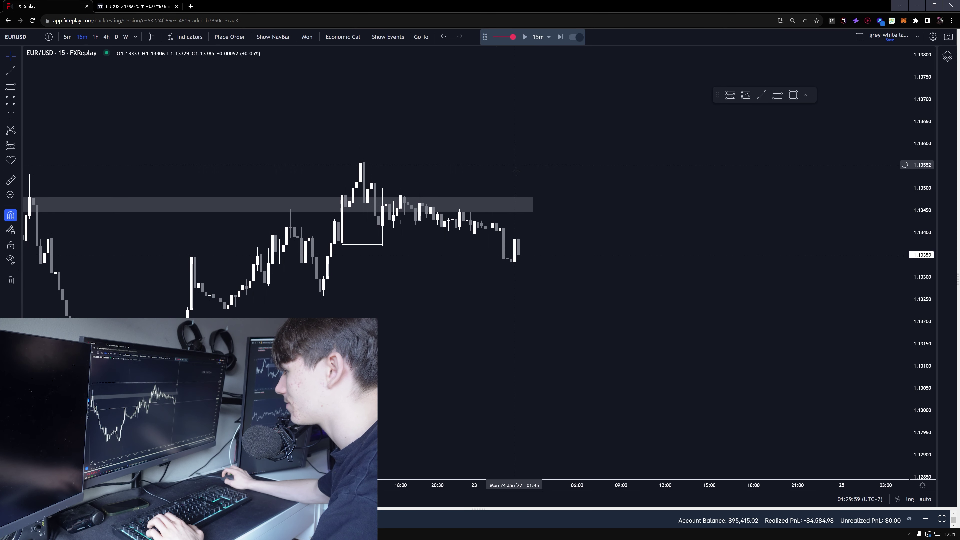
Rewind the replay to about 01:00 on 24 January, and advance to about 01:15 at the 5-minute interval
right_click(505, 178)
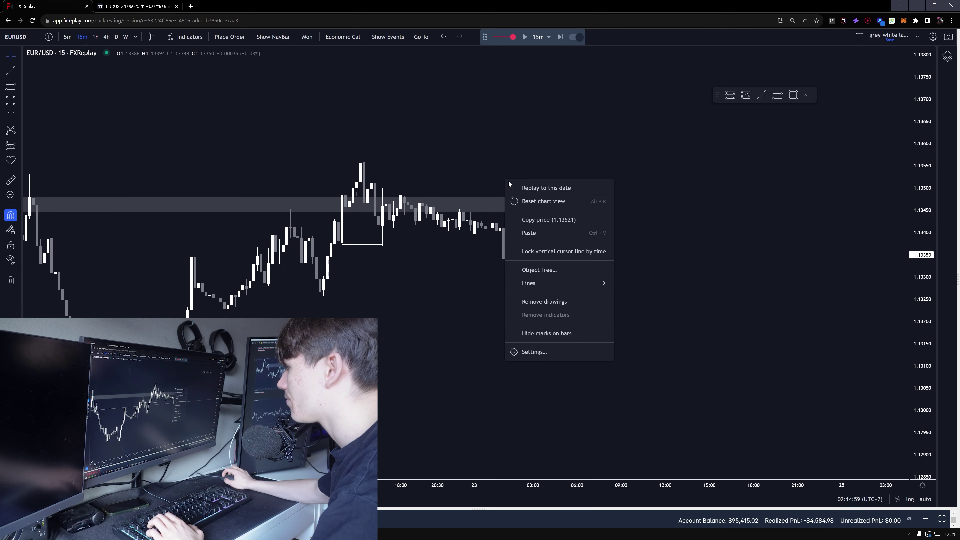
left_click(529, 187)
left_click(551, 311)
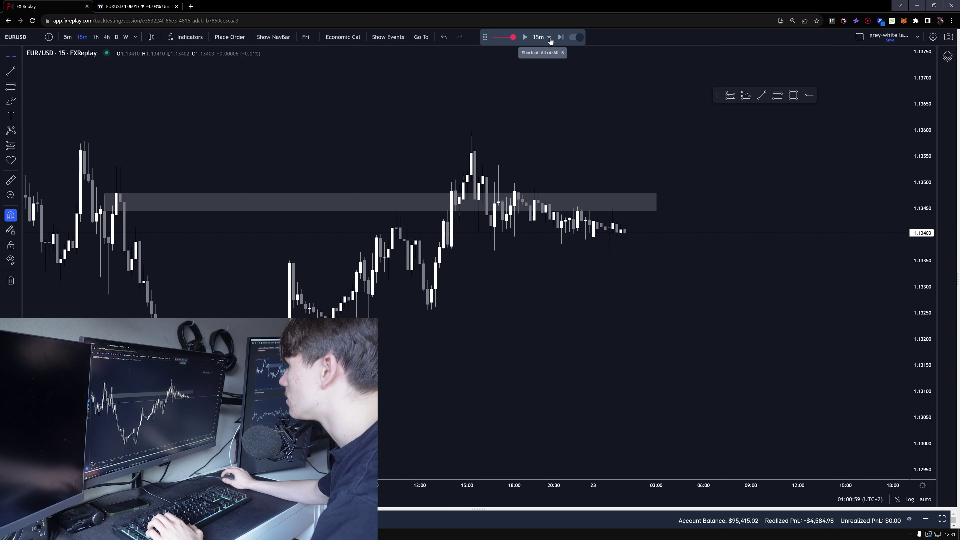
left_click(65, 38)
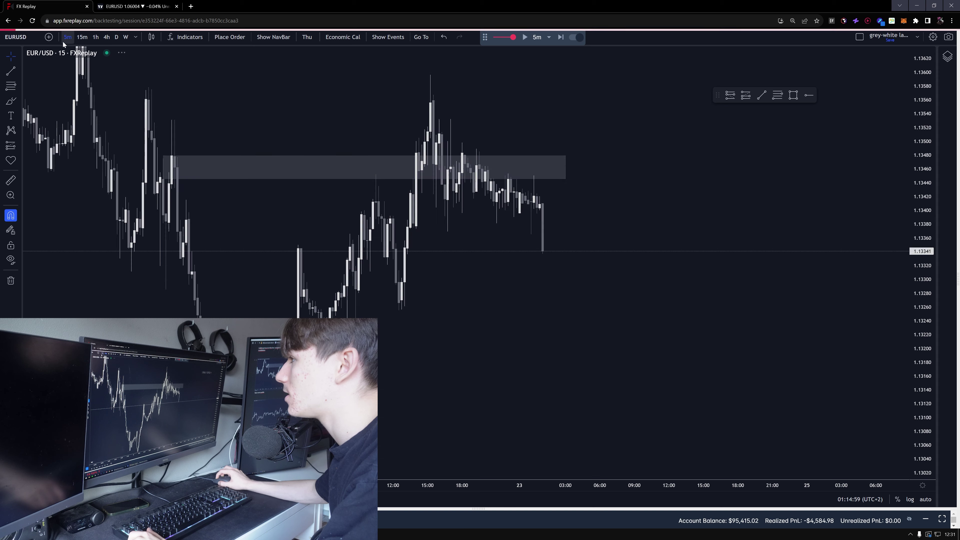
Examine price's reaction from the rectangle zone on the 5-minute, 1-hour and 15-minute charts
left_click_drag(393, 258, 417, 238)
scroll(399, 221, "down", 1)
left_click_drag(534, 249, 505, 246)
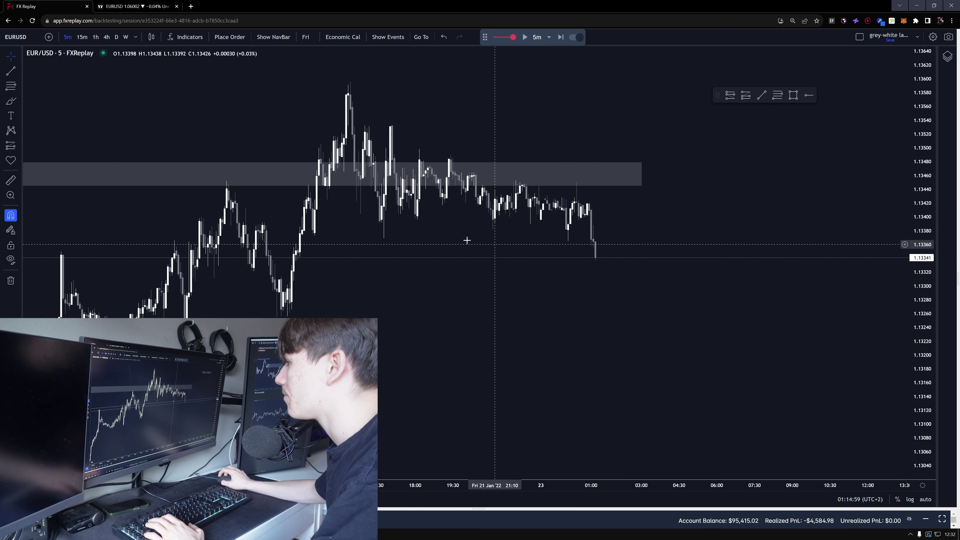
left_click(95, 37)
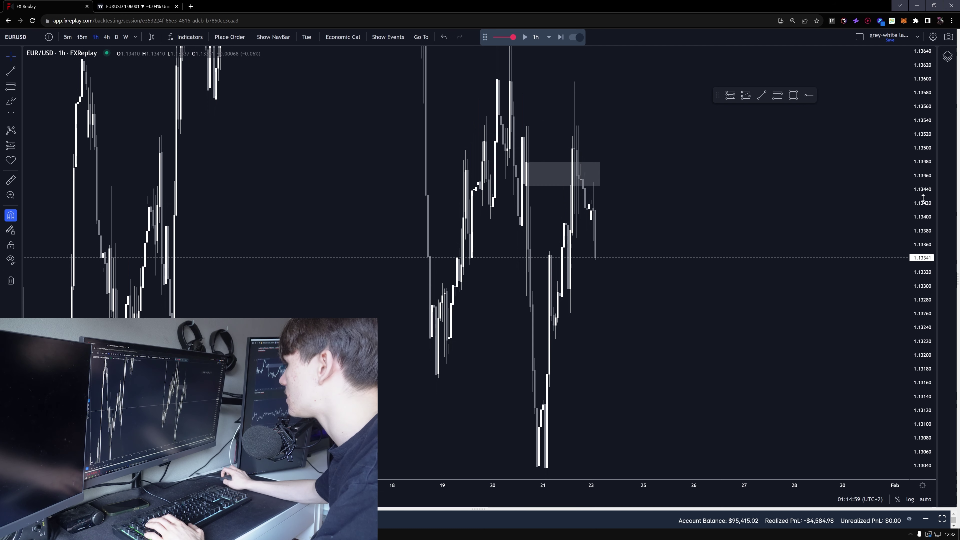
left_click_drag(924, 198, 921, 394)
scroll(586, 299, "up", 4)
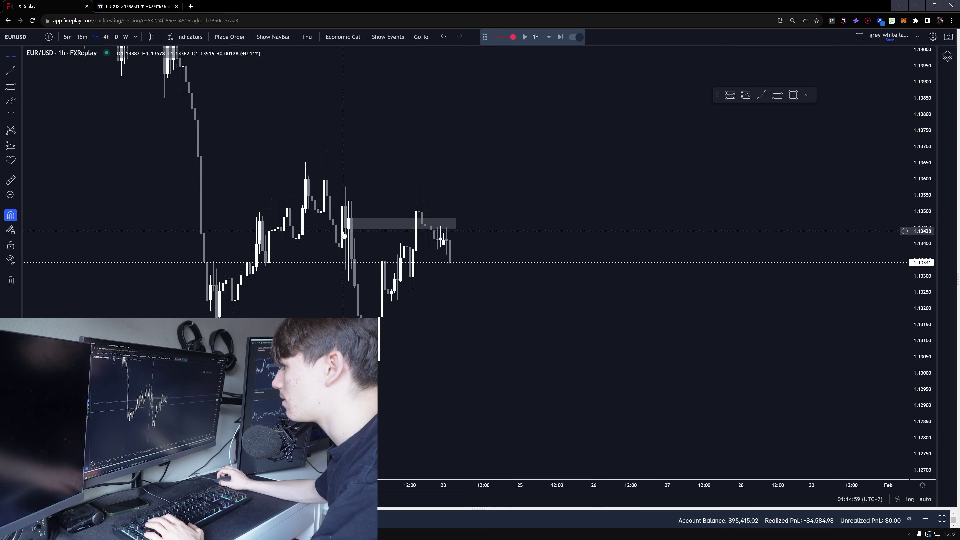
left_click_drag(387, 246, 394, 246)
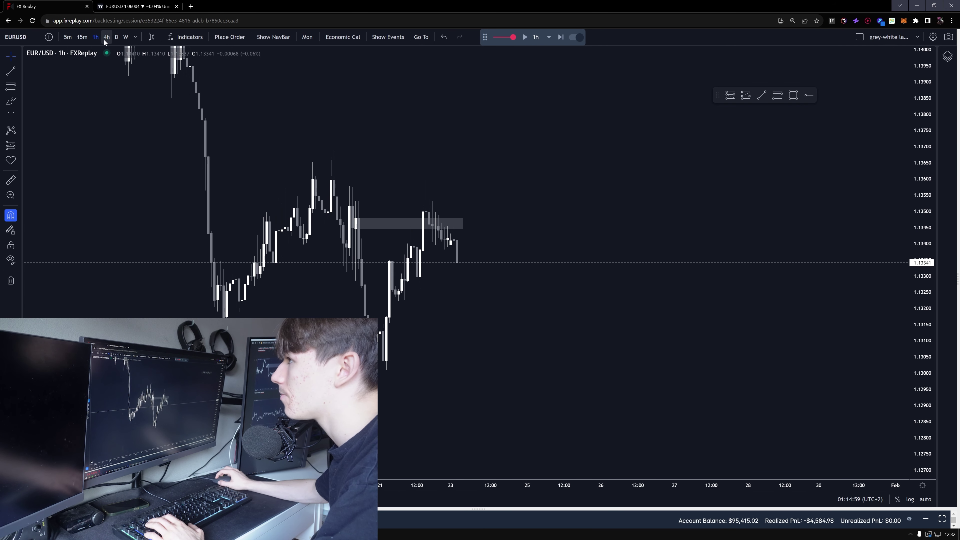
left_click(82, 37)
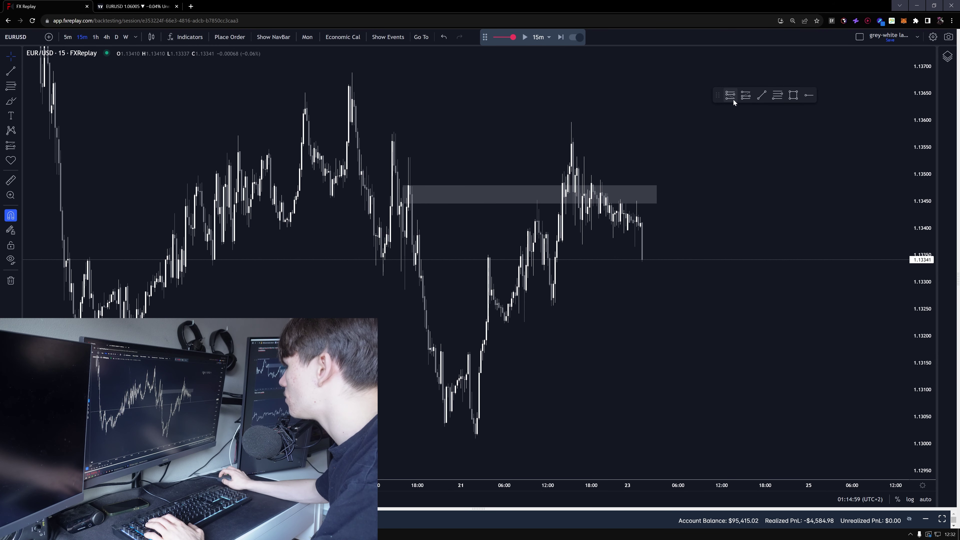
On the 5-minute chart, draw a horizontal trend line at about 1.1337 from the 21 January swing low past the latest candle
left_click(68, 37)
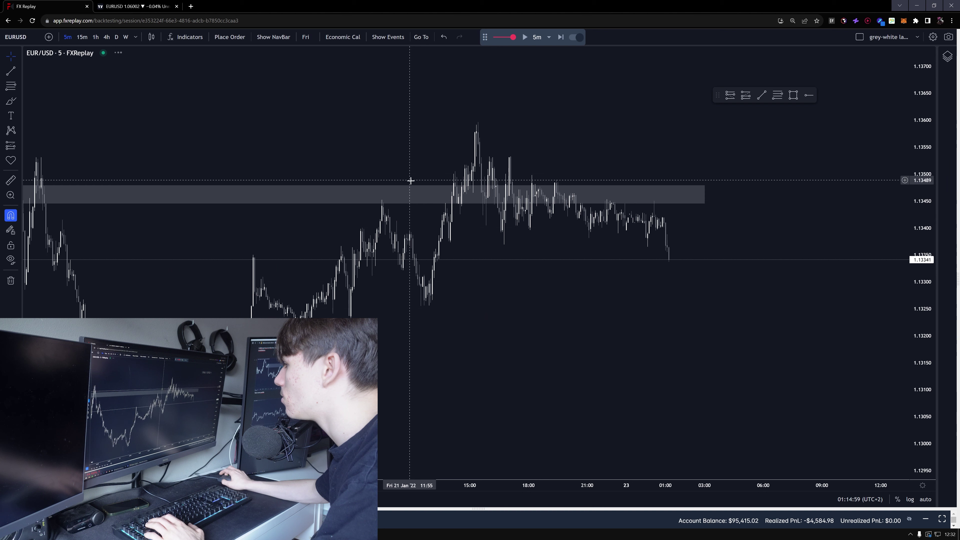
left_click(449, 243)
left_click(690, 271, "shift")
left_click_drag(667, 320, 586, 305)
scroll(548, 296, "up", 2)
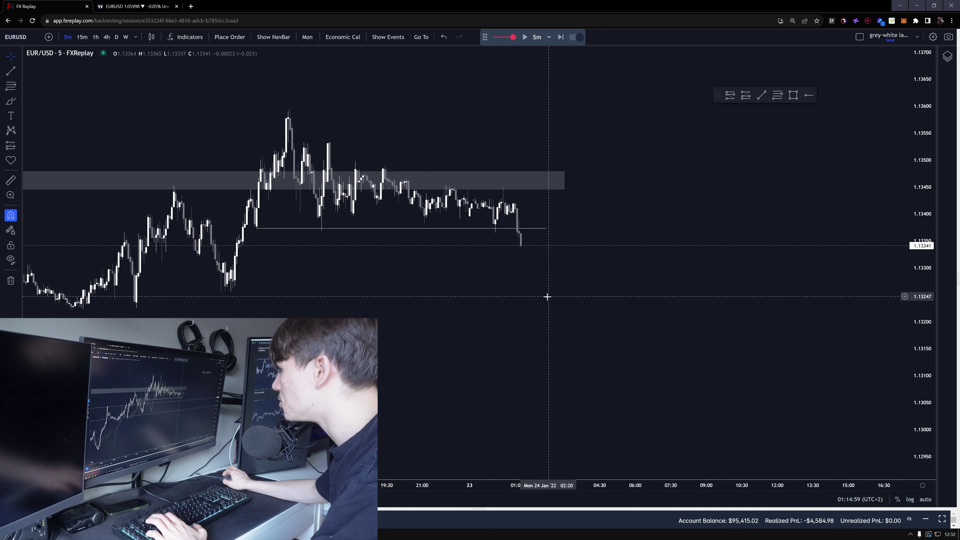
On the 15-minute chart, draw a Fibonacci retracement over the latest bearish candle from about 1.1341 to about 1.1334
left_click(82, 37)
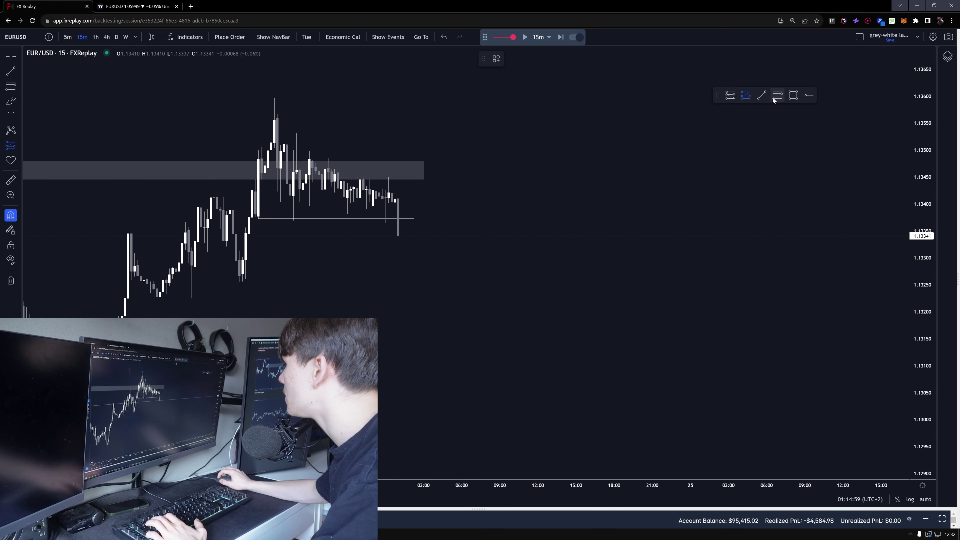
left_click(411, 199)
left_click_drag(469, 216, 544, 214)
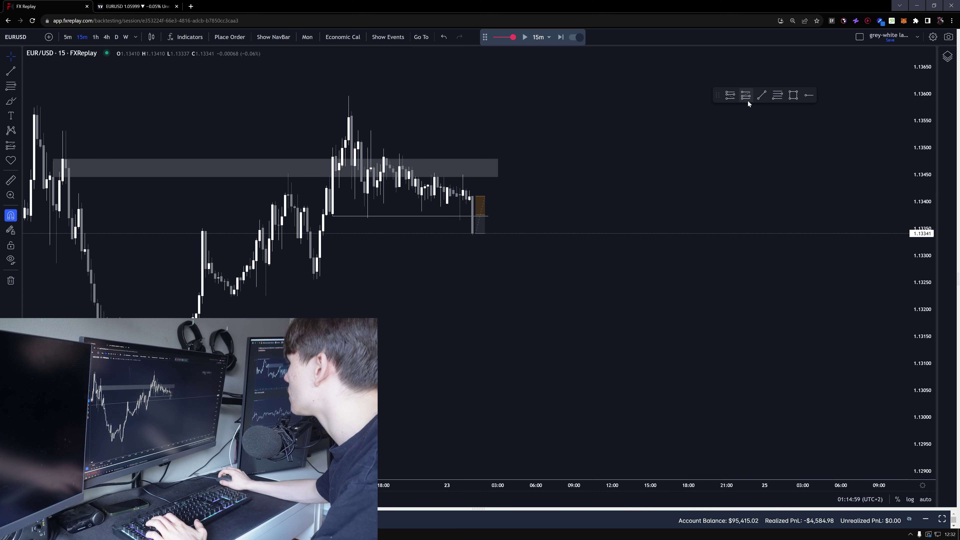
Place a short position with entry at 1.13376 and stop at 1.13596, above the 21 January high
left_click(731, 97)
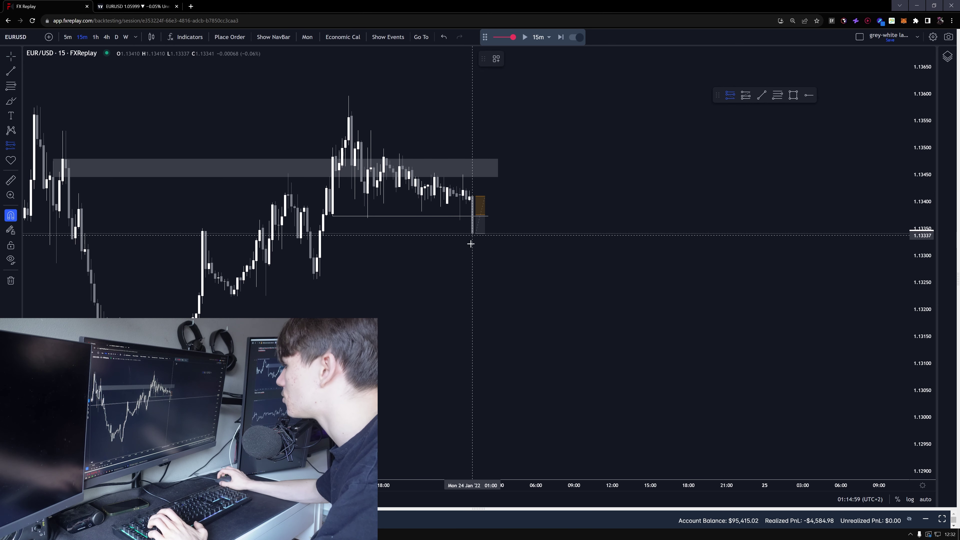
left_click(498, 215)
left_click_drag(497, 152, 350, 100)
left_click_drag(434, 301, 456, 246)
On the 1-hour chart, extend the short position to about 25 January and set its target to 1.13009
left_click(94, 37)
left_click_drag(555, 179, 625, 186)
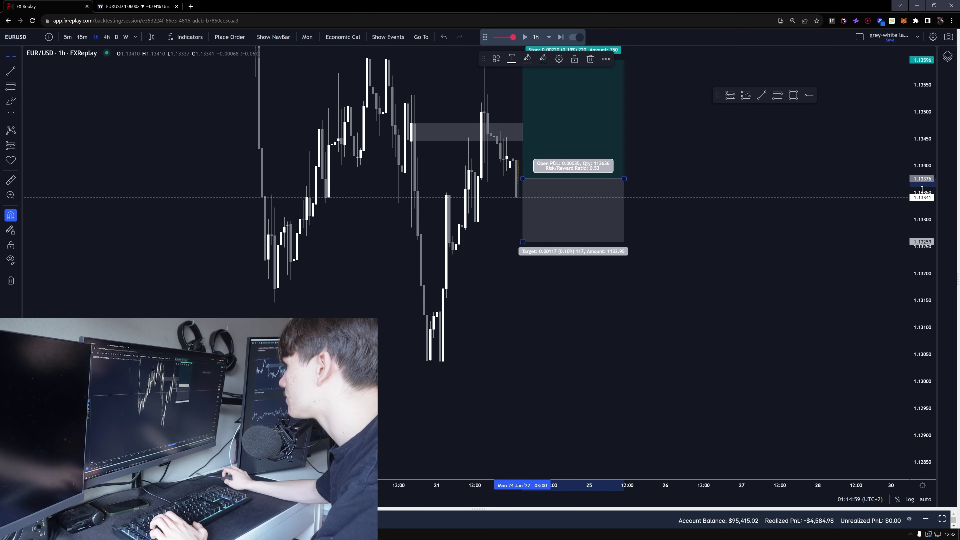
left_click_drag(922, 189, 918, 442)
scroll(673, 356, "down", 3)
left_click_drag(628, 259, 628, 303)
On the 4-hour chart, set the short position's target to 1.12607 and extend its width to about 1 February
scroll(567, 325, "down", 5)
left_click_drag(554, 316, 508, 289)
left_click(106, 37)
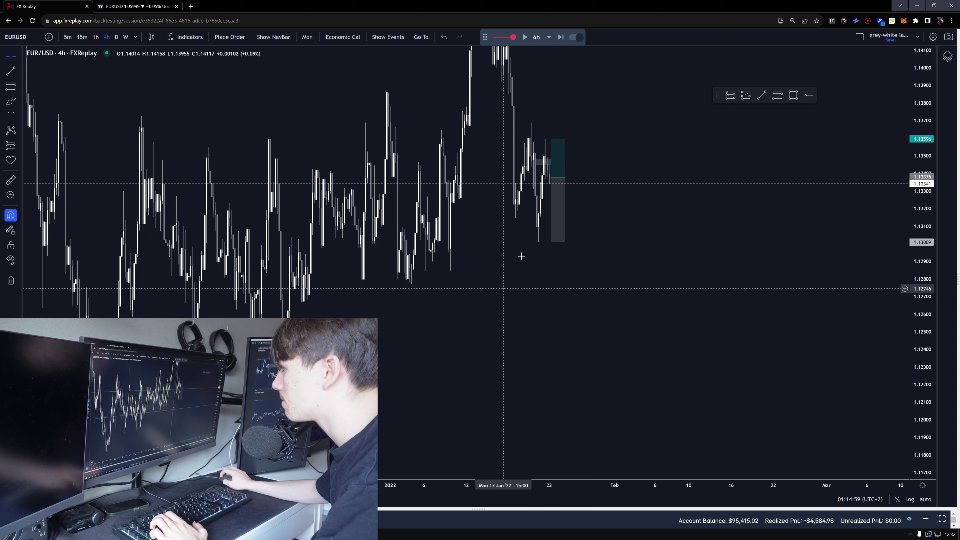
left_click_drag(551, 242, 407, 291)
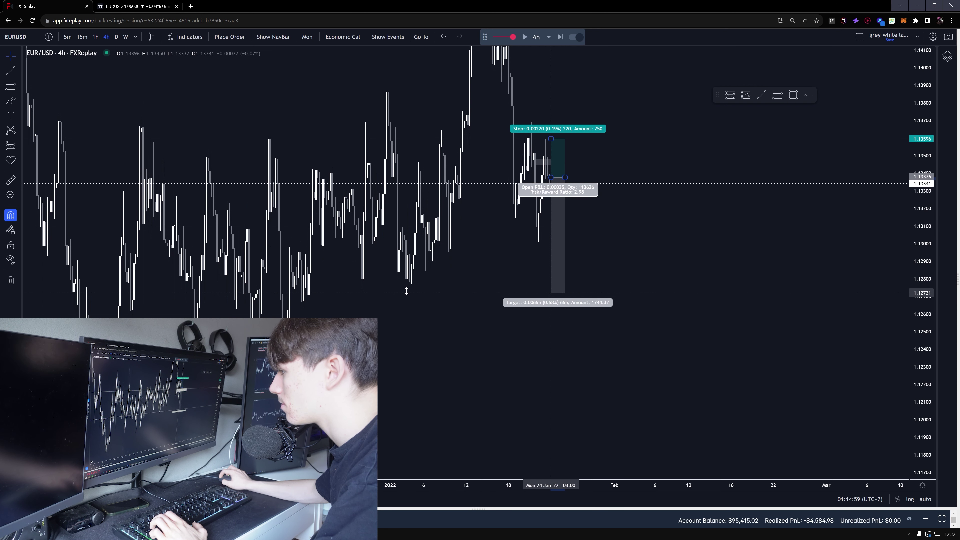
left_click_drag(407, 291, 309, 315)
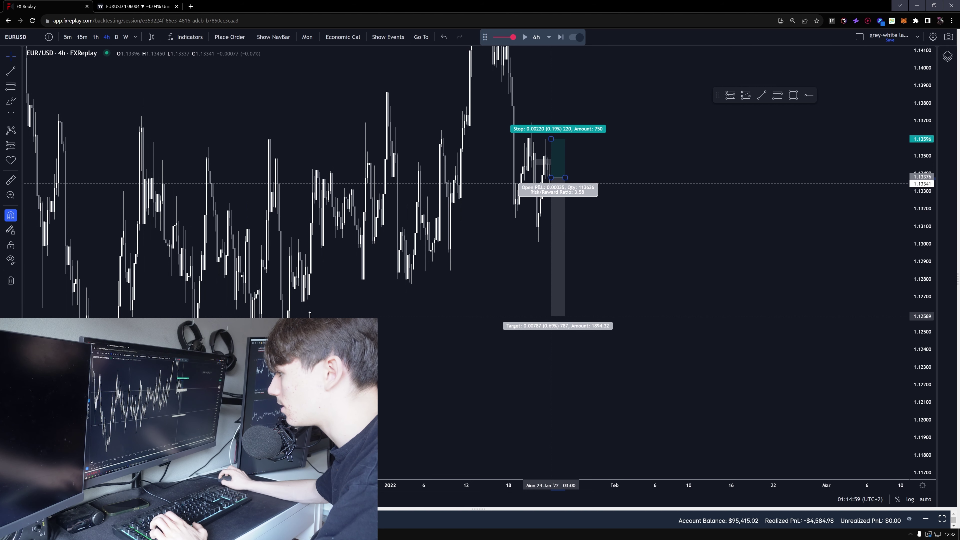
left_click_drag(565, 177, 617, 179)
left_click(476, 254)
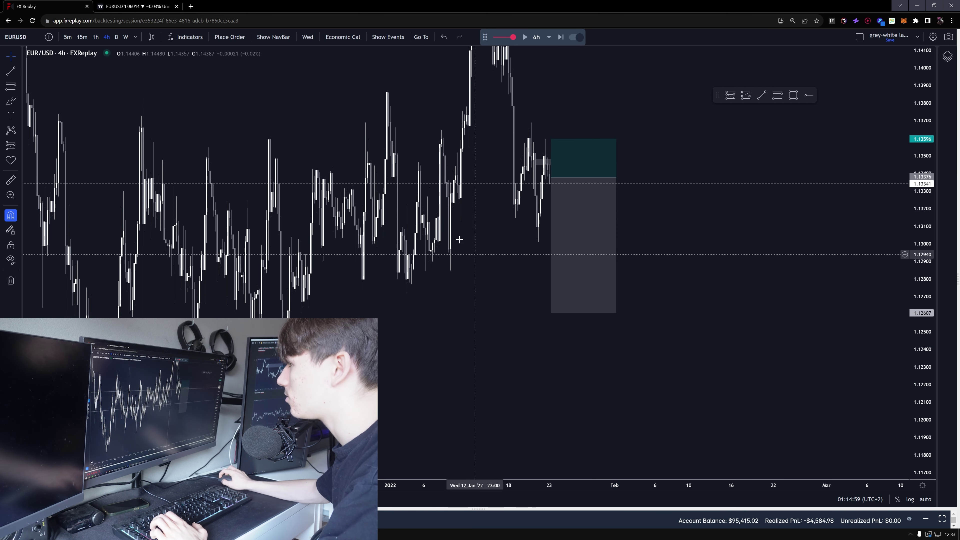
On the 1-hour chart, shorten the short position's width to about 28 January
left_click(96, 40)
left_click(580, 286)
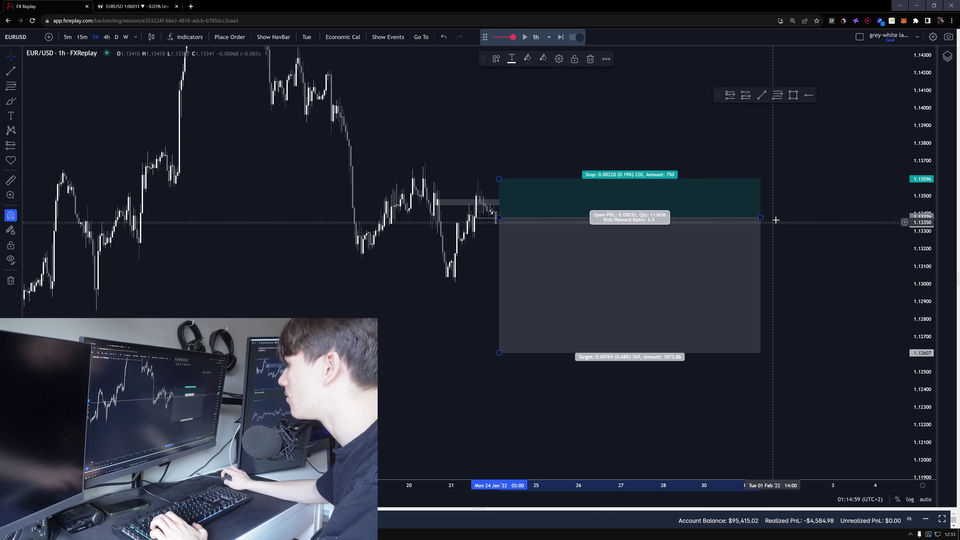
left_click_drag(761, 218, 661, 217)
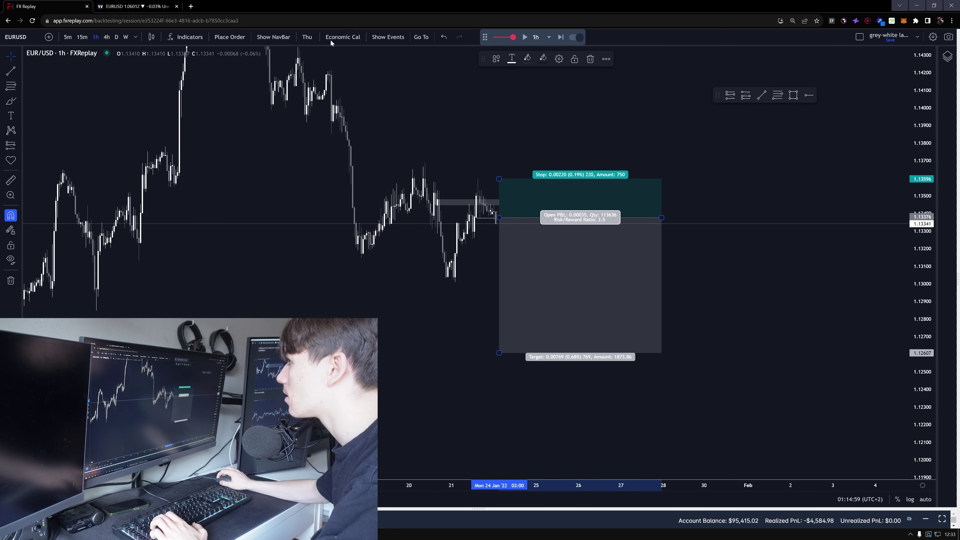
left_click(246, 37)
left_click(504, 427)
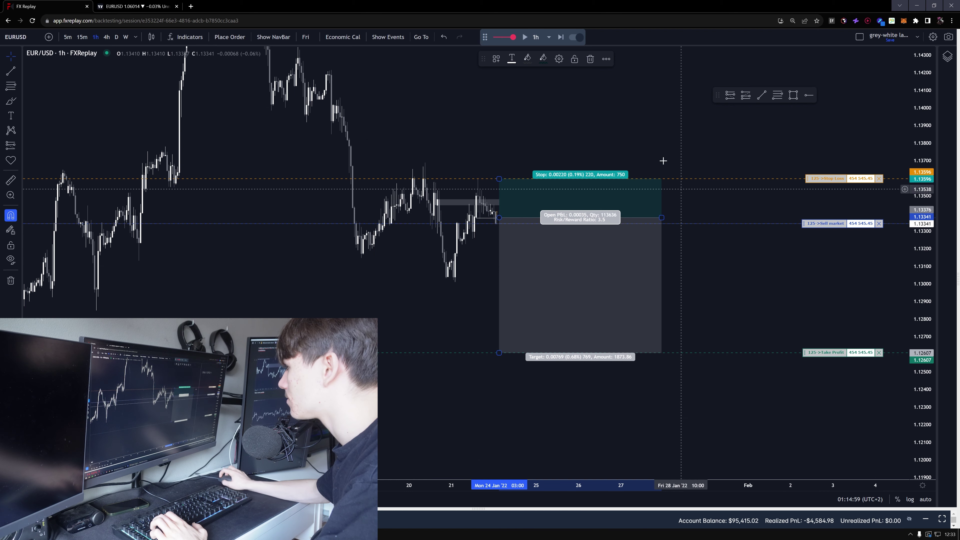
left_click(878, 224)
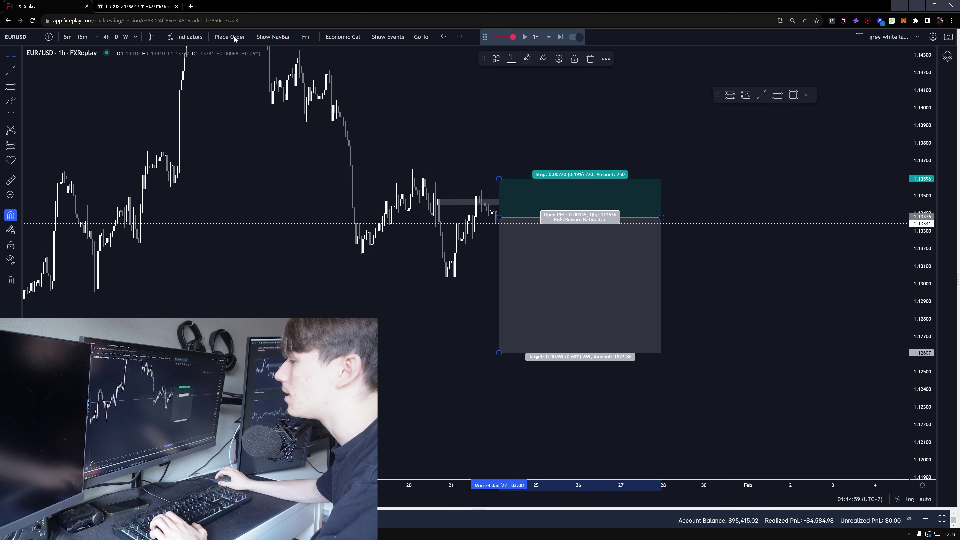
Place a sell limit order at 1.13376 with 1% risk, stop loss at 1.13596 and take profit at 1.12607
left_click(235, 38)
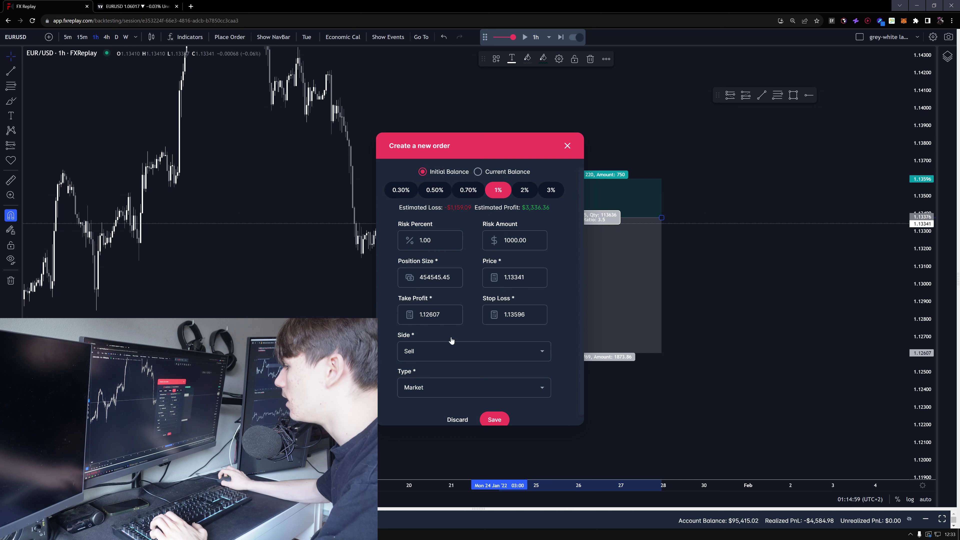
left_click(474, 387)
left_click(473, 372)
left_click(493, 420)
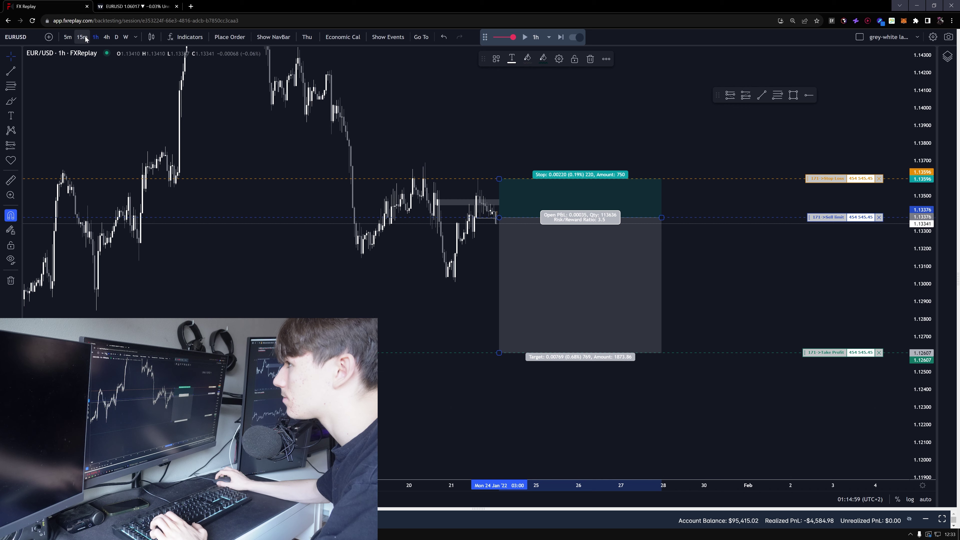
Replay price on the 15-minute chart past the sell limit entry to the morning of 24 January
left_click(82, 37)
left_click_drag(931, 410, 918, 177)
left_click_drag(444, 216, 390, 249)
scroll(390, 249, "down", 1)
left_click(525, 37)
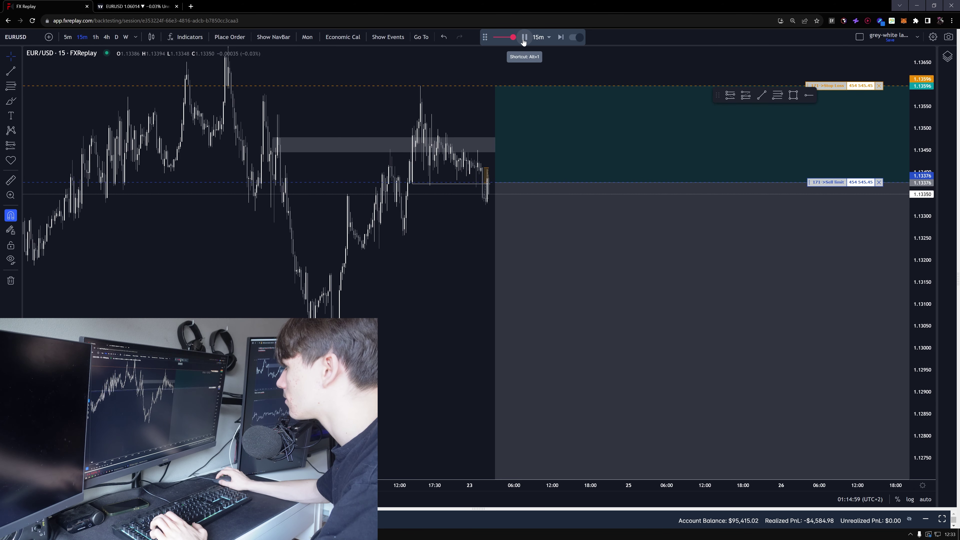
left_click(524, 37)
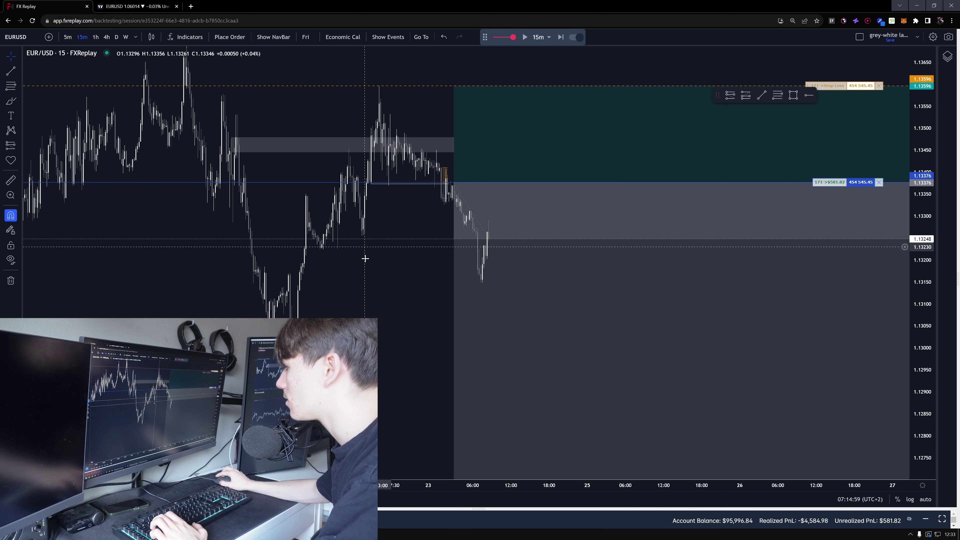
Continue the replay on the 1-hour chart further into 24 January
left_click(95, 37)
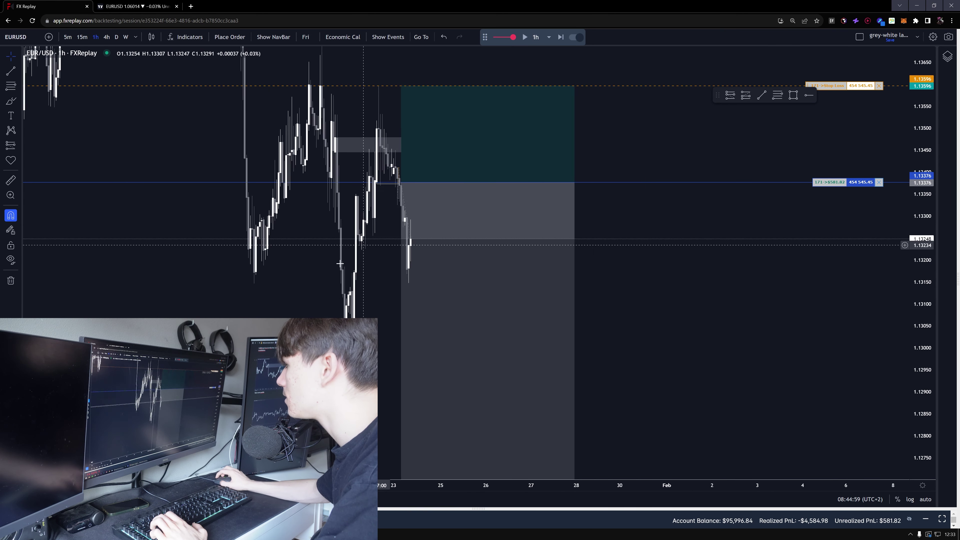
left_click_drag(917, 239, 750, 333)
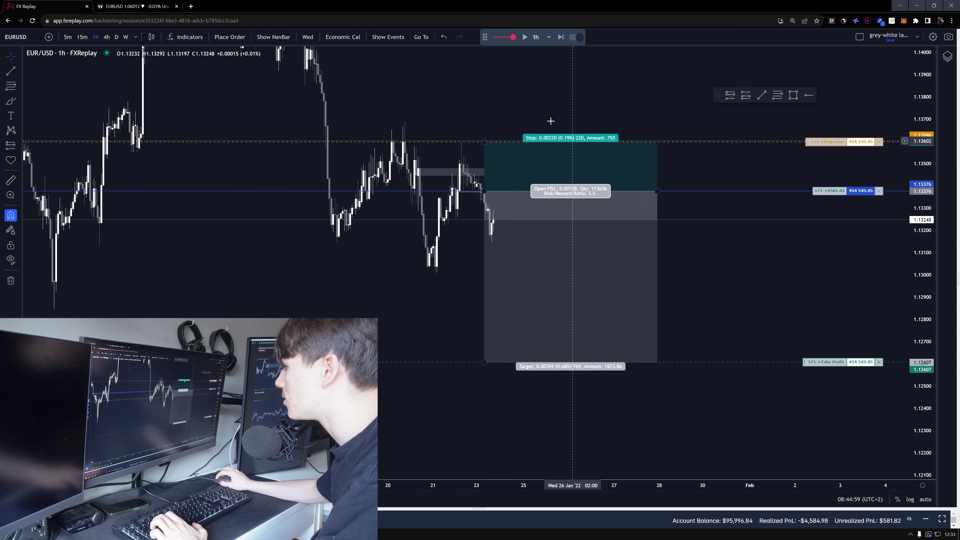
left_click(525, 39)
left_click(525, 39)
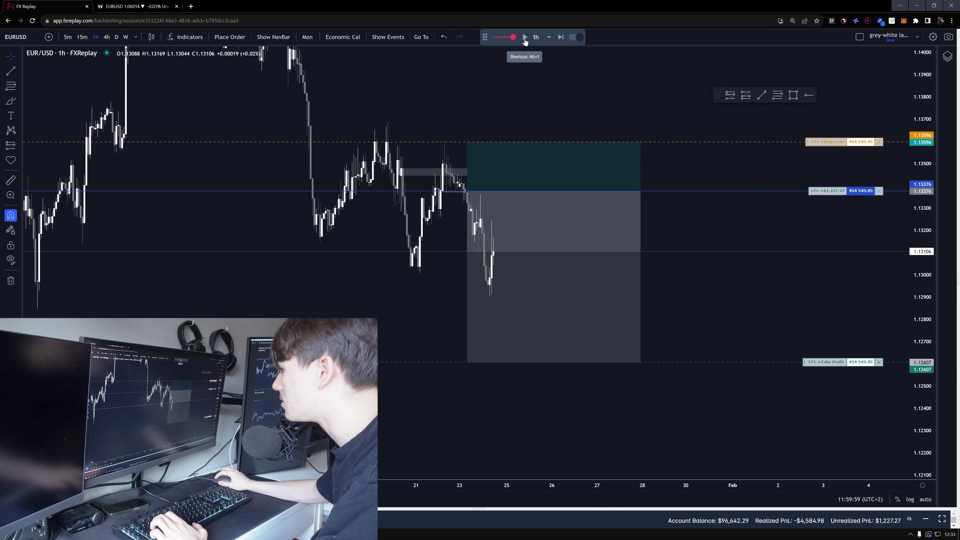
Move the open trade's stop loss to its entry at 1.13376 and replay price through 25 January
left_click_drag(420, 295, 526, 264)
left_click_drag(823, 144, 824, 186)
left_click(523, 38)
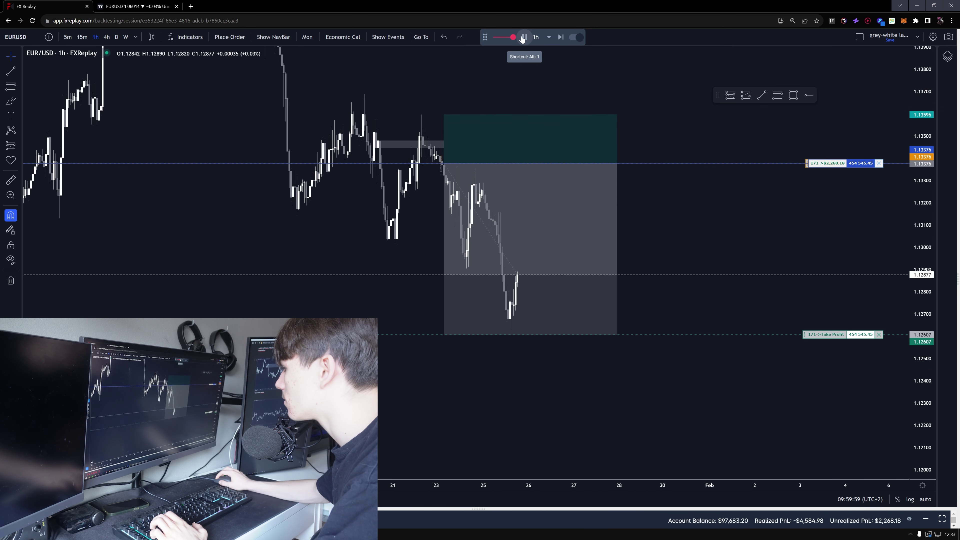
left_click(523, 38)
Continue the 1-hour replay through 26 January until price passes the 1.12607 take profit level
left_click_drag(404, 302, 454, 287)
scroll(456, 285, "down", 3)
scroll(462, 287, "up", 2)
scroll(466, 292, "up", 4)
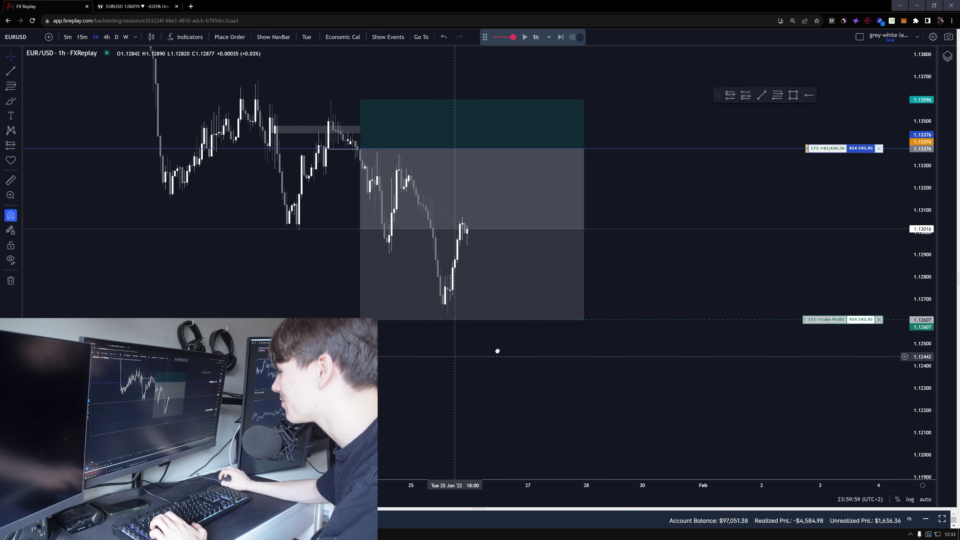
left_click_drag(498, 350, 589, 340)
left_click_drag(916, 407, 904, 261)
left_click_drag(778, 280, 675, 292)
left_click_drag(918, 277, 892, 367)
left_click(526, 38)
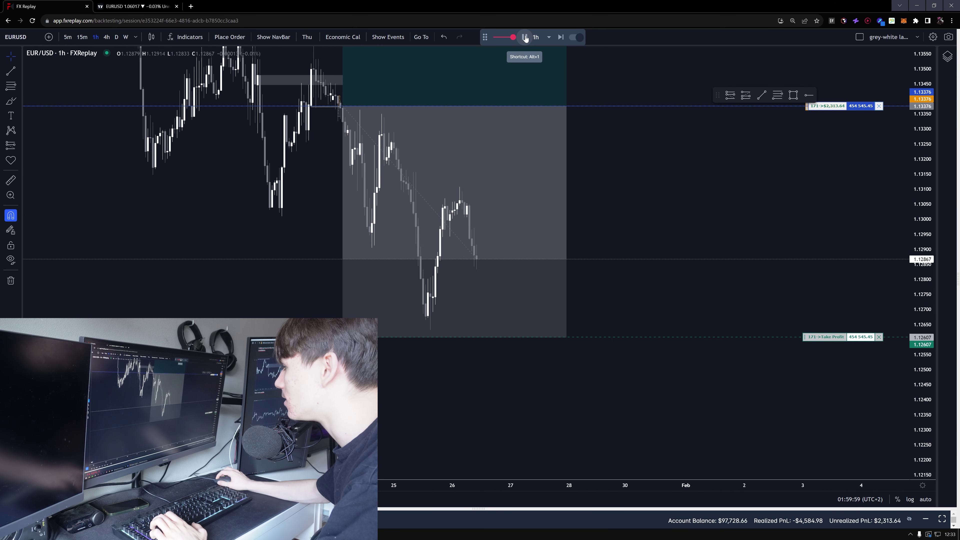
left_click(525, 37)
Examine the closed short position and the price move from its entry to its target on the 1-hour chart
left_click_drag(677, 247, 699, 260)
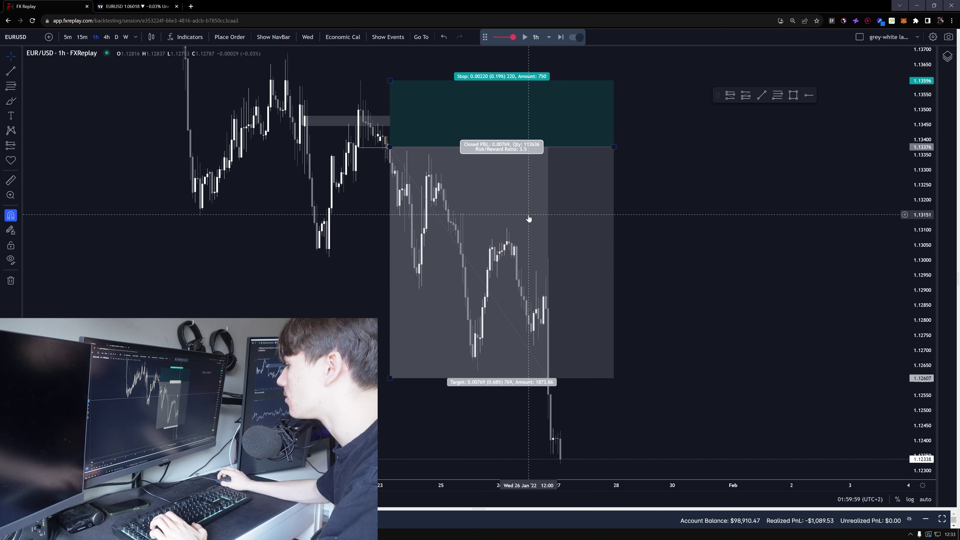
left_click(529, 218)
scroll(553, 215, "down", 2)
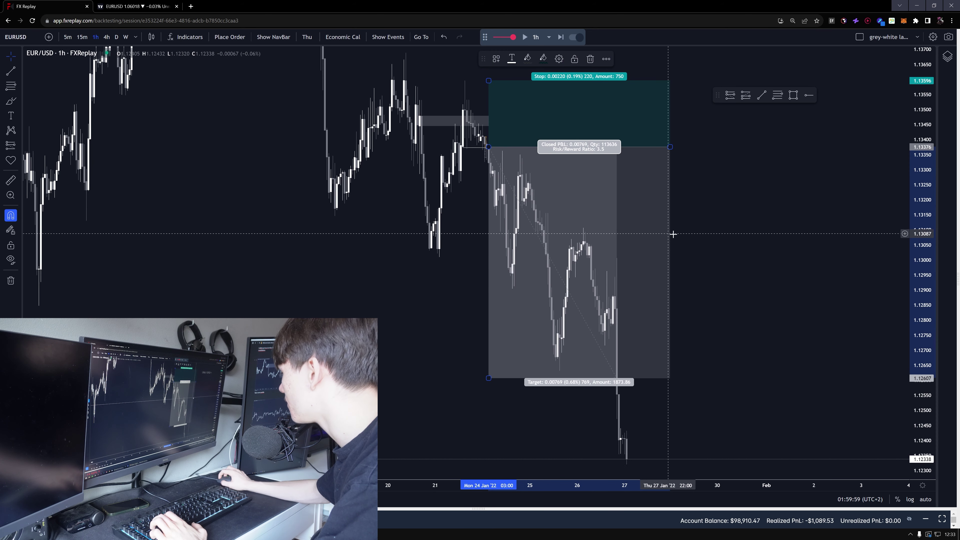
left_click(729, 227)
left_click_drag(730, 224, 739, 232)
scroll(659, 197, "down", 1)
left_click_drag(745, 199, 747, 219)
left_click_drag(925, 197, 923, 333)
left_click(618, 262)
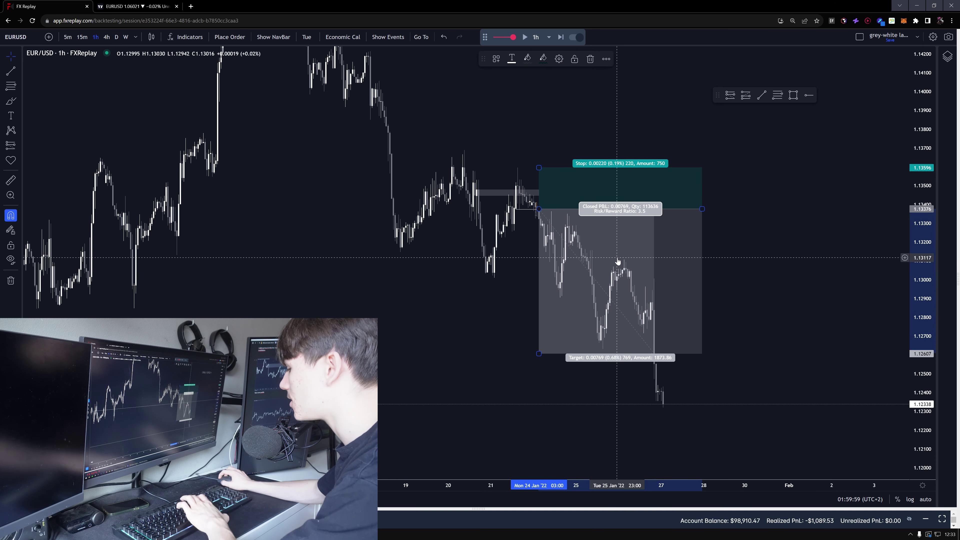
key("Delete")
key("ctrl+z")
Bring up the EUR/USD refined backtesting notes window and return to the maximized FX Replay chart
scroll(537, 244, "down", 2)
left_click_drag(533, 242, 527, 317)
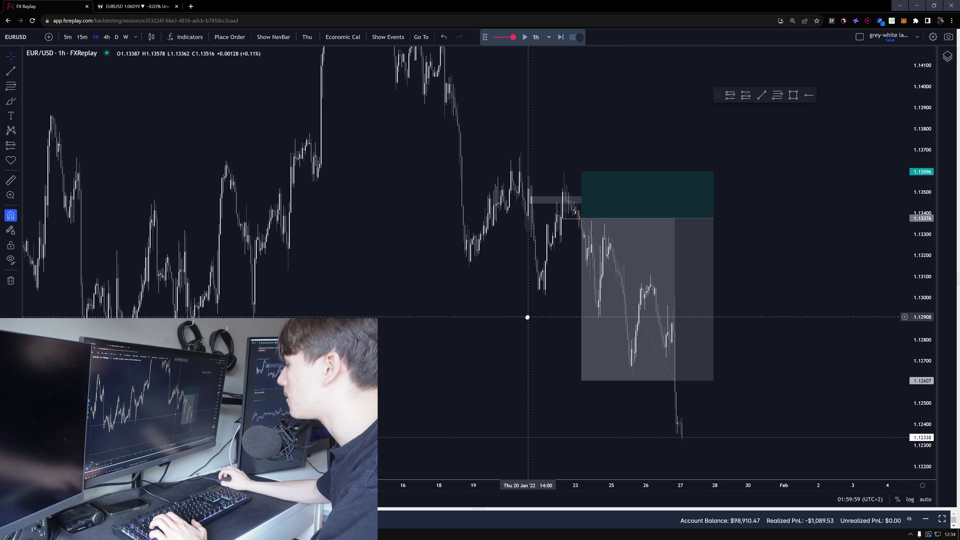
left_click_drag(959, 265, 392, 122)
left_click_drag(480, 6, 959, 94)
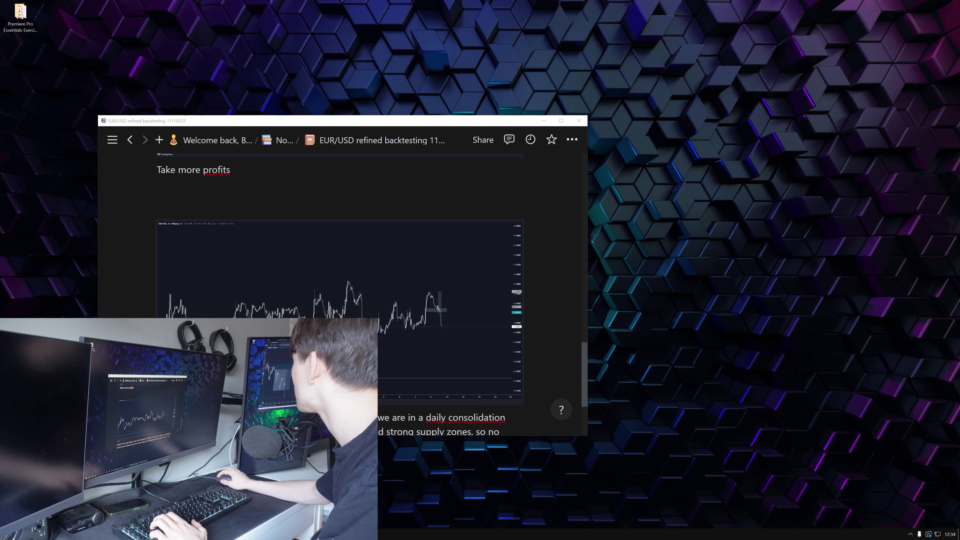
double_click(446, 123)
key("alt+Tab")
left_click_drag(480, 5, 959, 60)
key("super+Up")
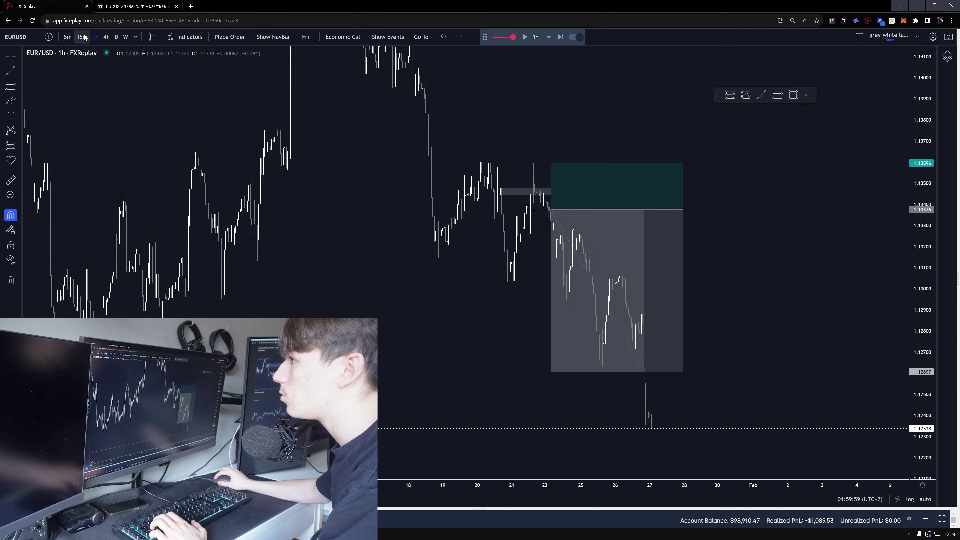
On the 1-hour chart, circle the three successive swing highs of 19 and 20 January with the Brush tool
left_click(82, 37)
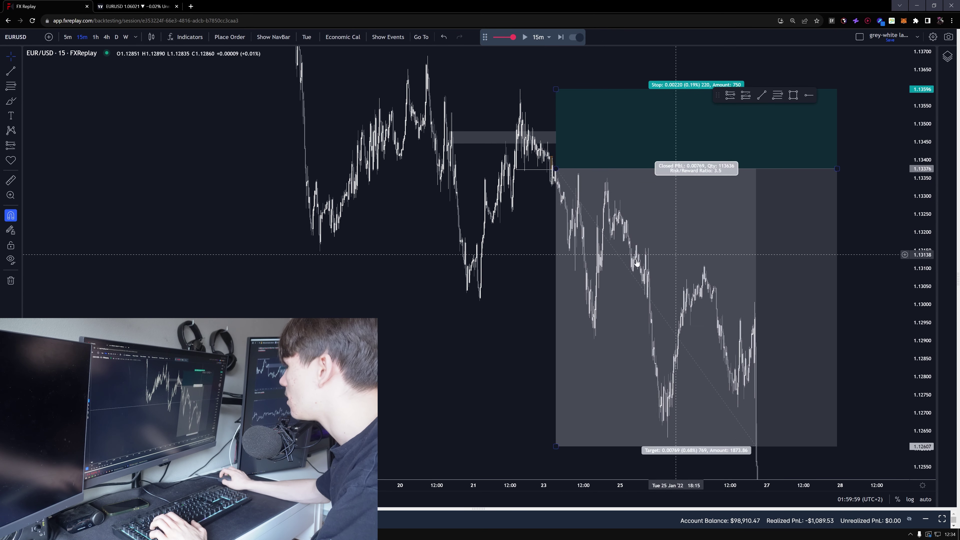
scroll(710, 257, "up", 5)
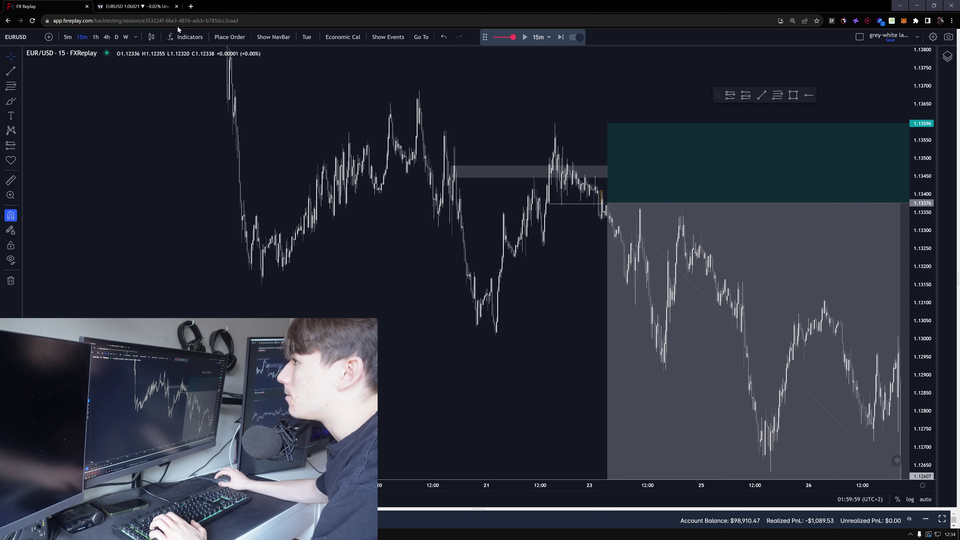
left_click(99, 36)
scroll(544, 255, "up", 10)
left_click_drag(417, 134, 520, 200)
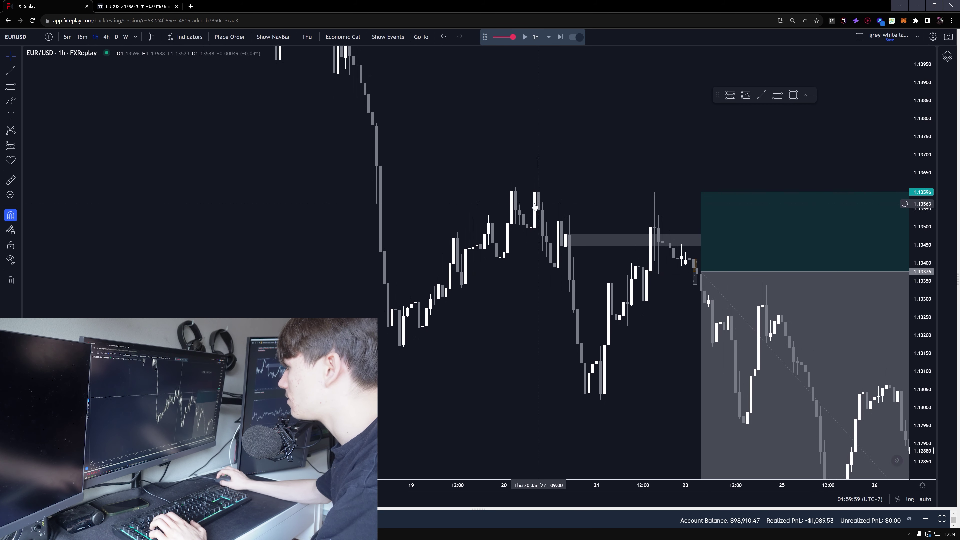
left_click_drag(604, 187, 601, 182)
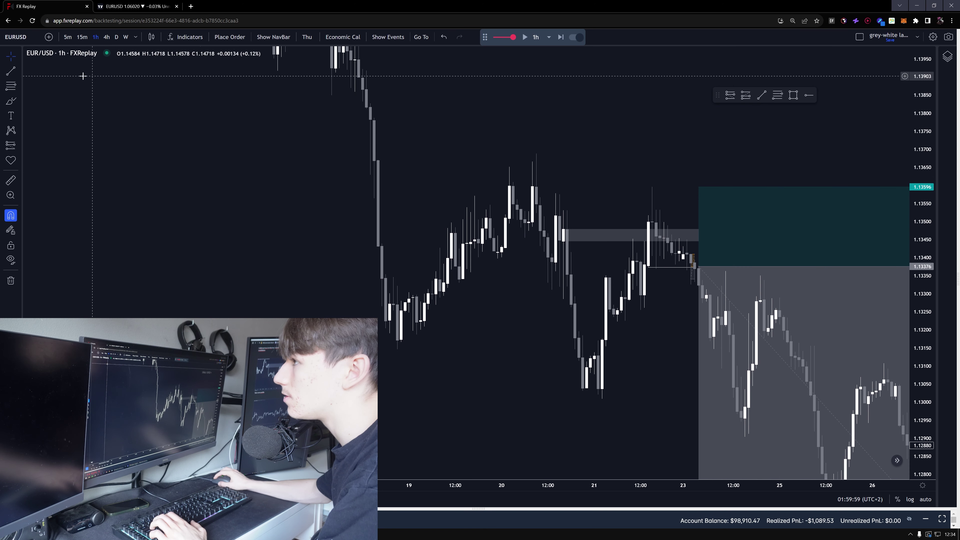
left_click(11, 101)
left_click_drag(476, 195, 508, 169)
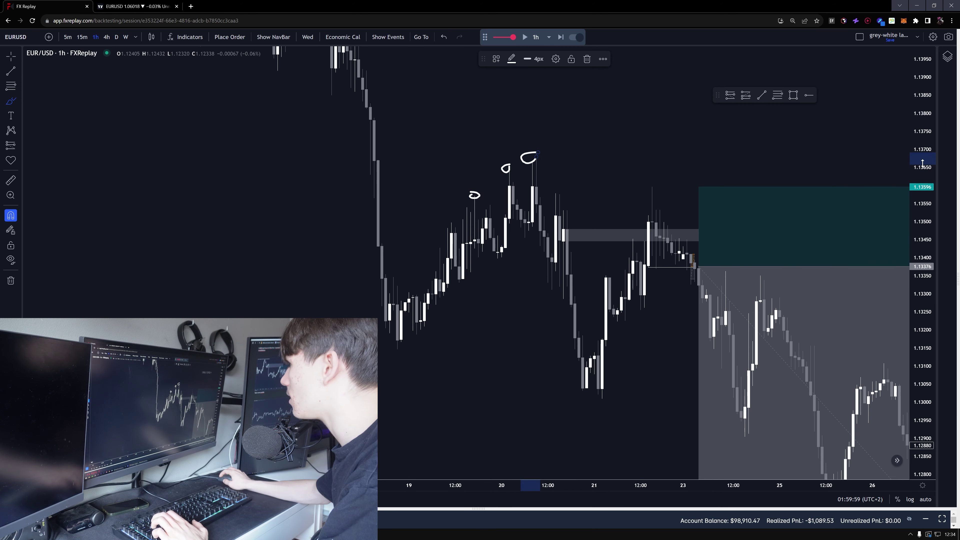
Draw a rectangle zone over the circled highs from about 1.1357 to 1.1367, spanning about 12 to 21 January
scroll(599, 225, "down", 3)
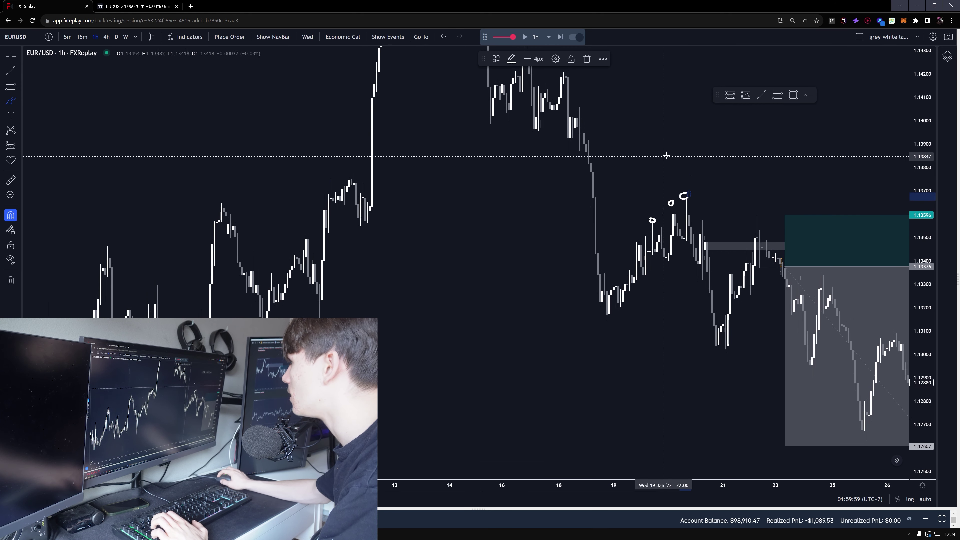
left_click(793, 95)
mouse_move(363, 221)
left_mouse_down()
mouse_move(581, 198)
mouse_move(735, 198)
mouse_move(558, 145)
left_mouse_up()
scroll(481, 318, "up", 2)
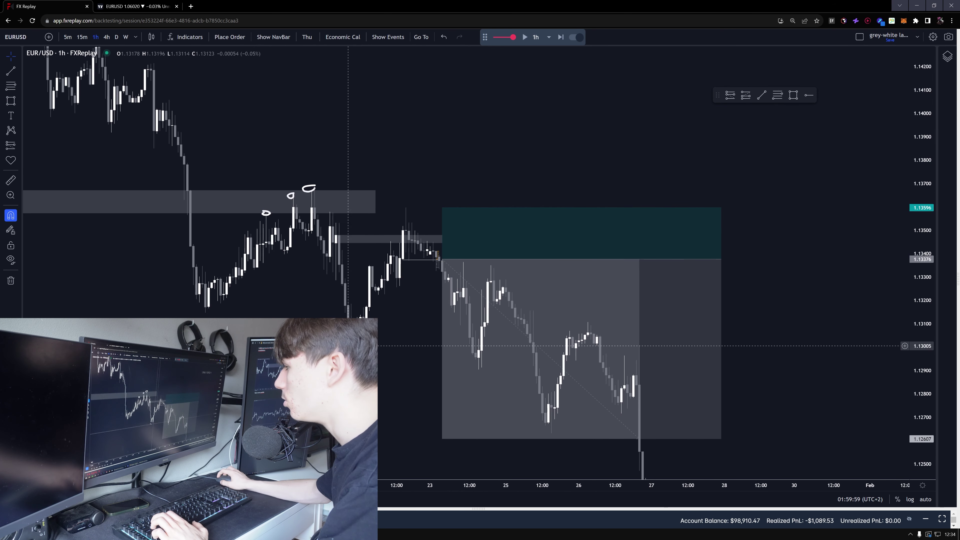
Examine the circled highs, the rectangle zones and the short entry area on the 1-hour and 15-minute charts
left_click_drag(318, 316, 461, 299)
left_click_drag(917, 361, 916, 332)
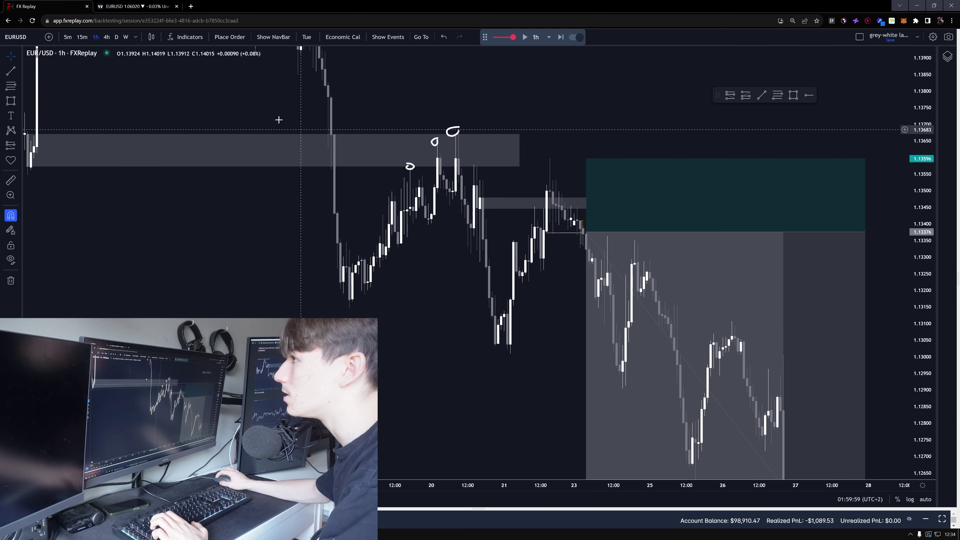
scroll(527, 186, "up", 2)
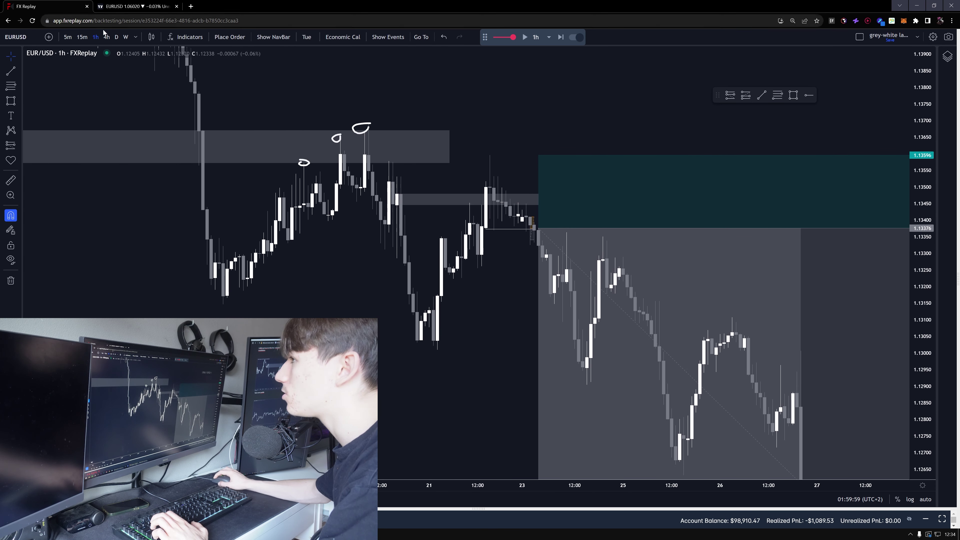
left_click(84, 38)
scroll(242, 152, "down", 10)
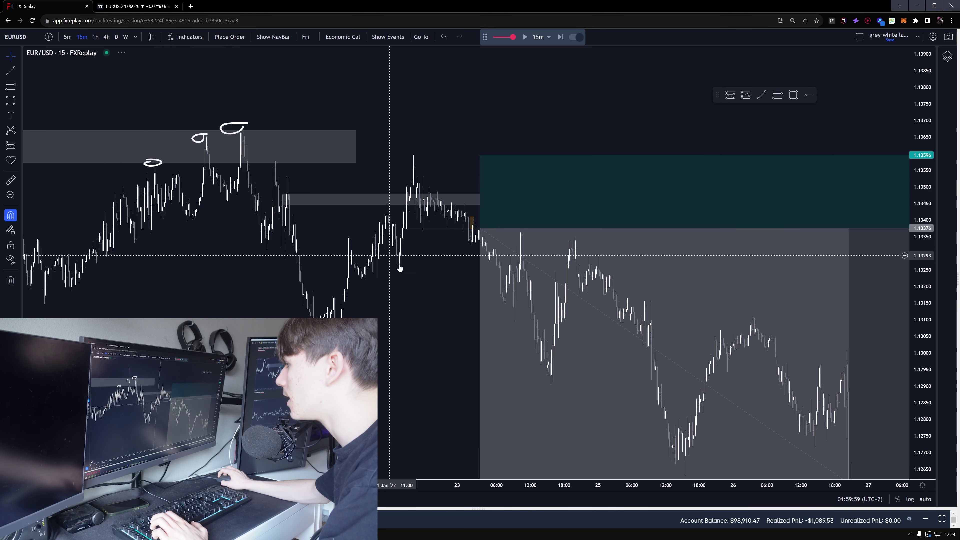
left_click_drag(404, 270, 493, 256)
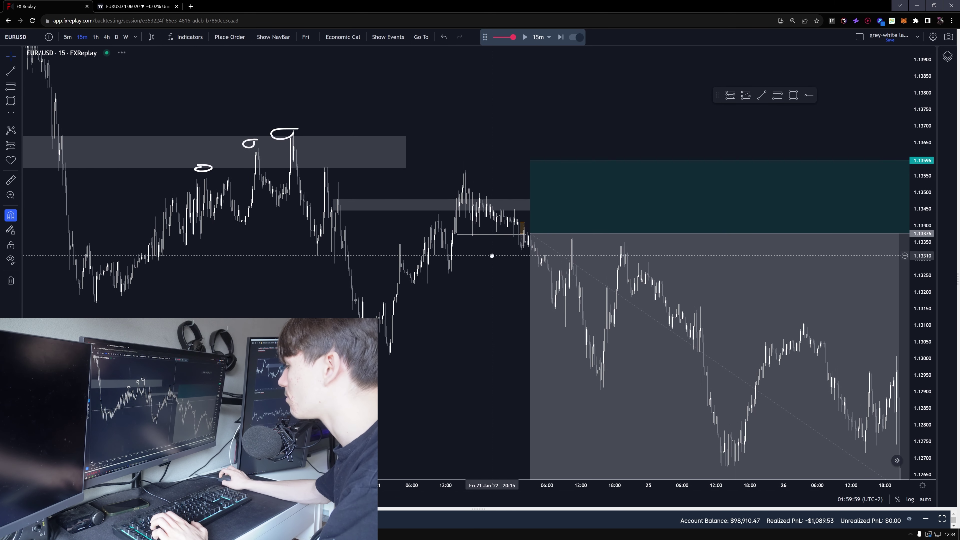
left_click_drag(922, 417, 921, 384)
left_click_drag(421, 283, 431, 289)
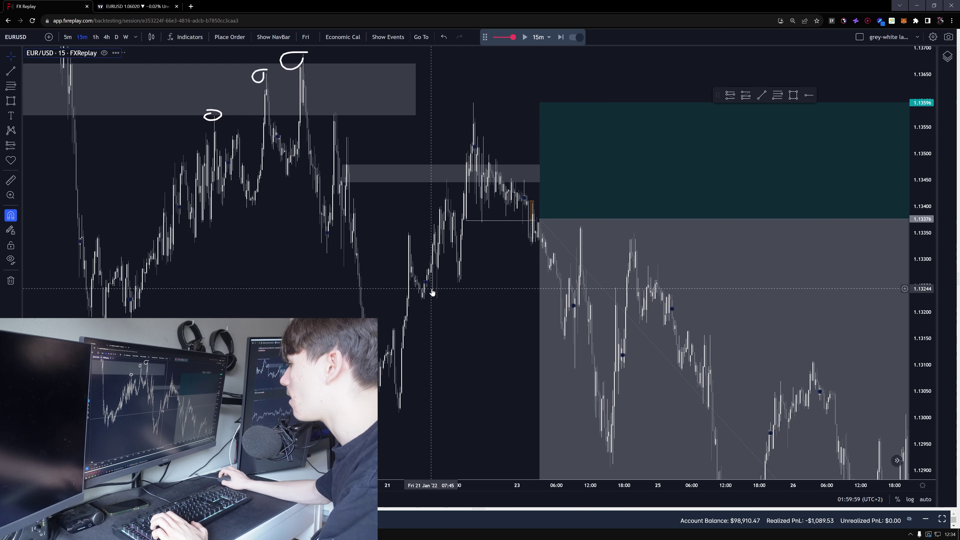
left_click_drag(487, 233, 499, 223)
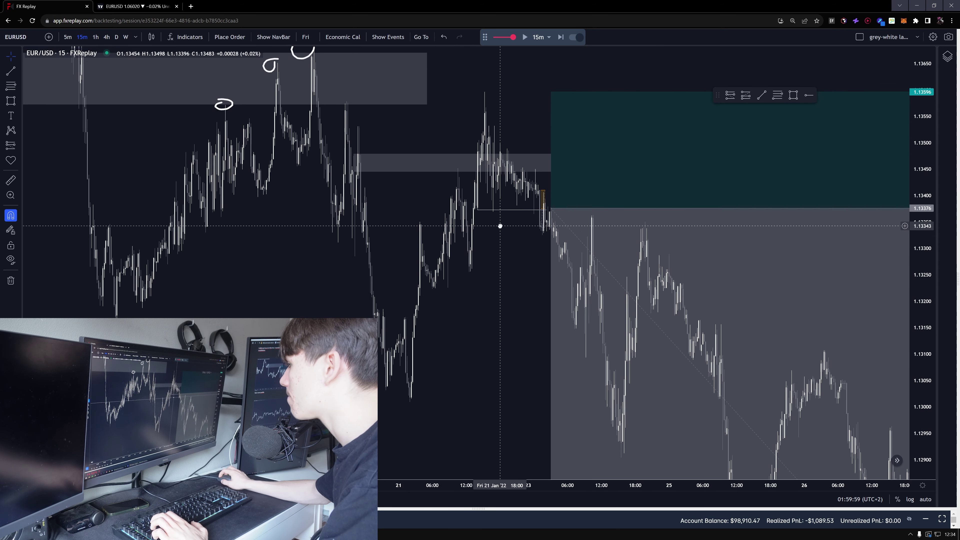
scroll(530, 220, "up", 3)
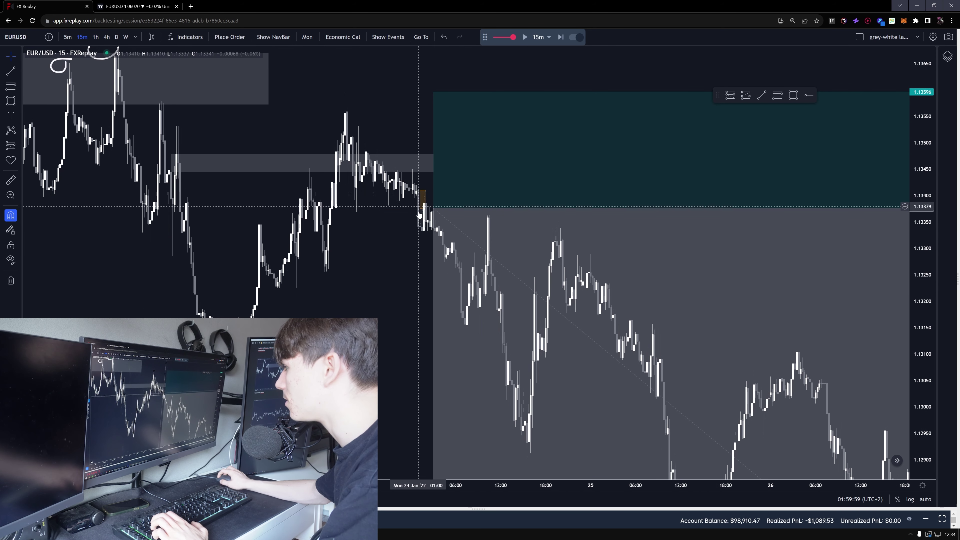
scroll(404, 246, "down", 2)
Compare the closed short trade and its surrounding price structure on the 1-hour, 4-hour and 15-minute charts
left_click(96, 37)
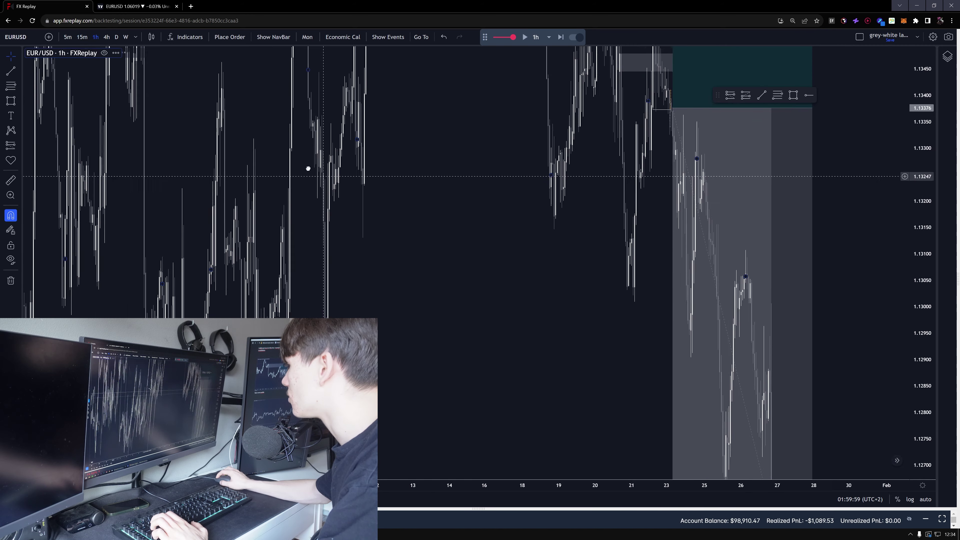
left_click_drag(918, 231, 918, 417)
scroll(443, 173, "down", 2)
left_click_drag(539, 251, 406, 174)
left_click(106, 37)
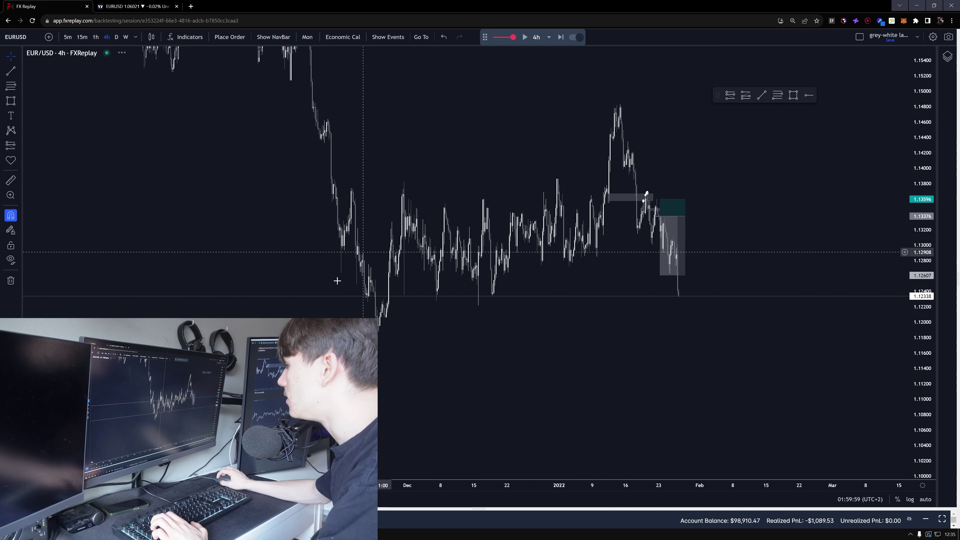
left_click(81, 37)
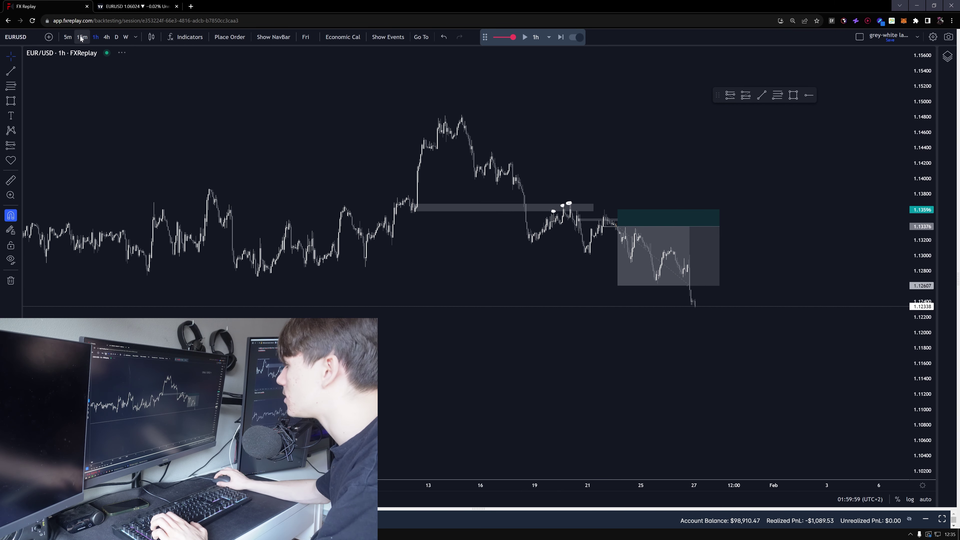
left_click_drag(926, 467, 926, 189)
left_click_drag(531, 146, 543, 202)
scroll(542, 202, "down", 2)
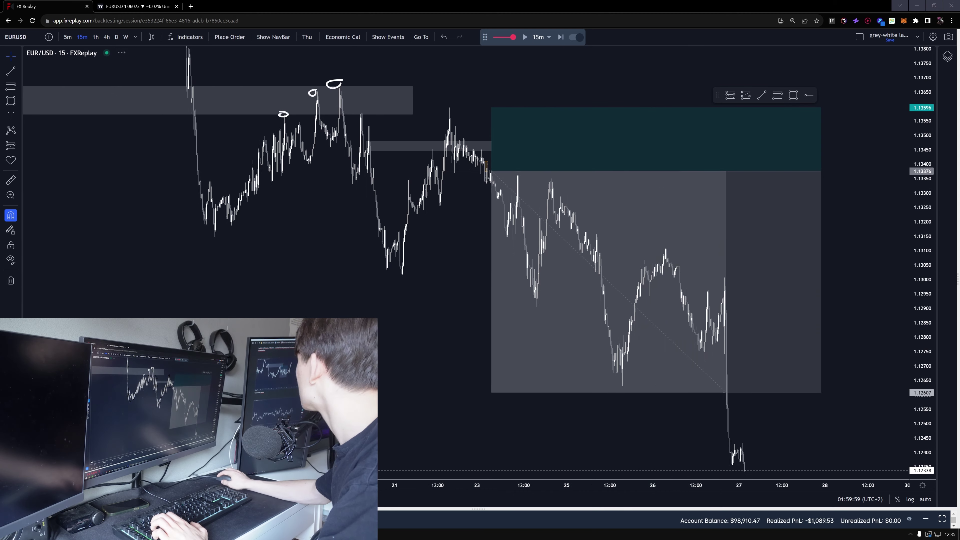
Capture an image of the 15-minute chart with the closed short trade, circled highs and zones in view
scroll(840, 90, "down", 1)
left_click(949, 36)
left_click(907, 81)
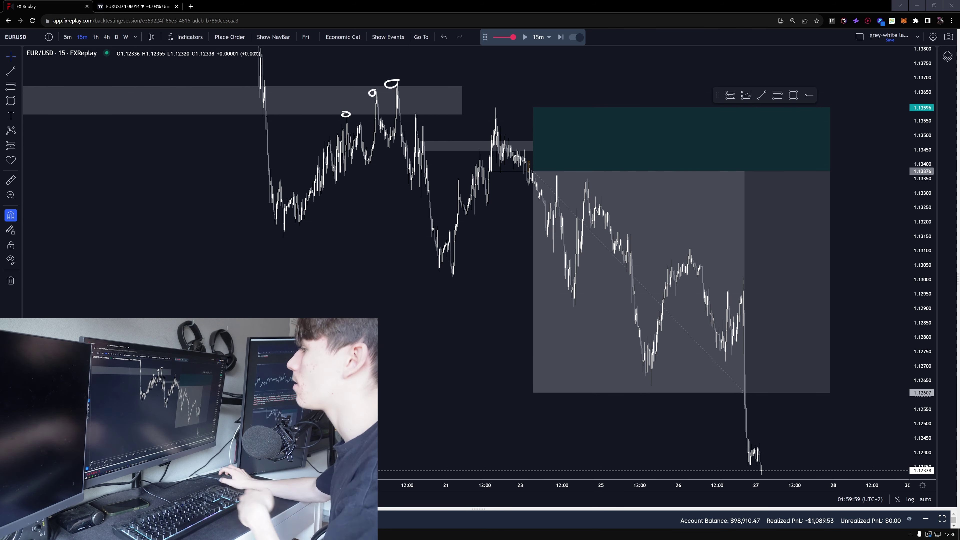
Remove all drawings of the reviewed trade from the chart
left_click(10, 280)
left_click_drag(345, 315, 189, 209)
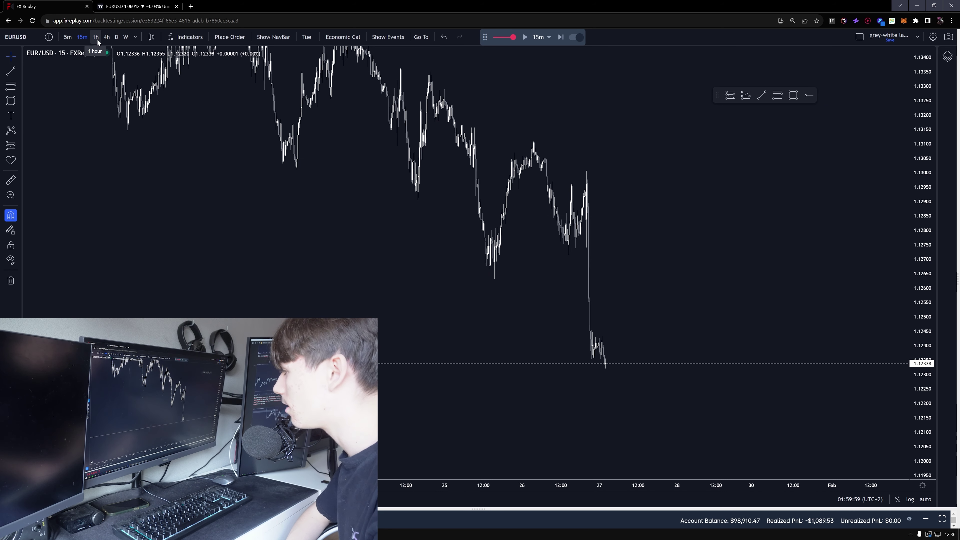
left_click_drag(150, 196, 195, 151)
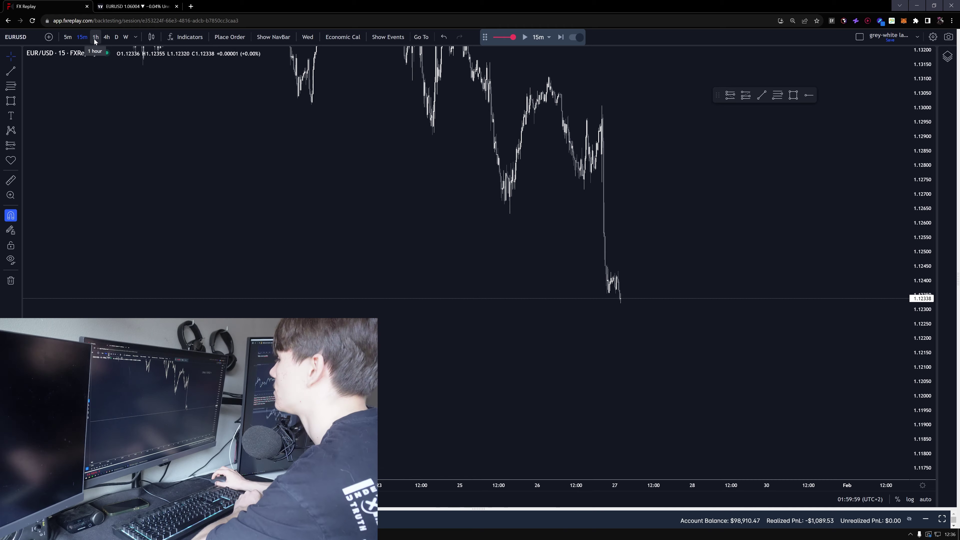
On the 1-hour chart, draw a horizontal trend line at about 1.1255 from the sharp drop of 26 January
left_click(95, 37)
scroll(491, 227, "up", 3)
left_click(762, 95)
left_click(419, 232)
left_click(507, 232)
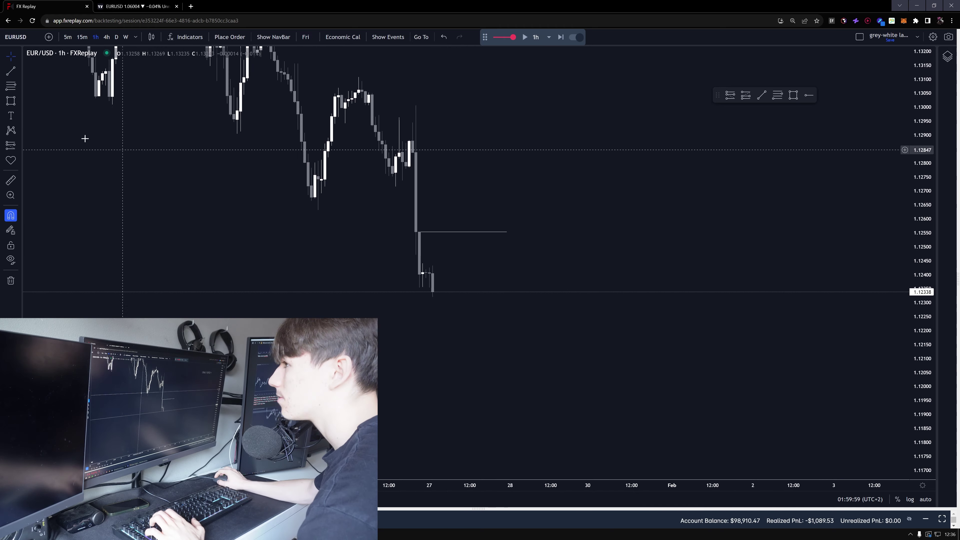
Draw a Fibonacci retracement from the 26 January high near 1.1300 to the latest low near 1.1232
left_click(777, 95)
left_click(416, 105)
left_click(433, 297)
On the 4-hour chart, draw a wide rectangle zone below price from about 1.1207 to 1.1223
left_click(106, 37)
left_click_drag(600, 305, 745, 274)
left_click(793, 95)
left_click(160, 266)
left_click(849, 302)
Delete the Fibonacci retracement and replay price forward on the 15-minute chart
left_click(82, 37)
key("Delete")
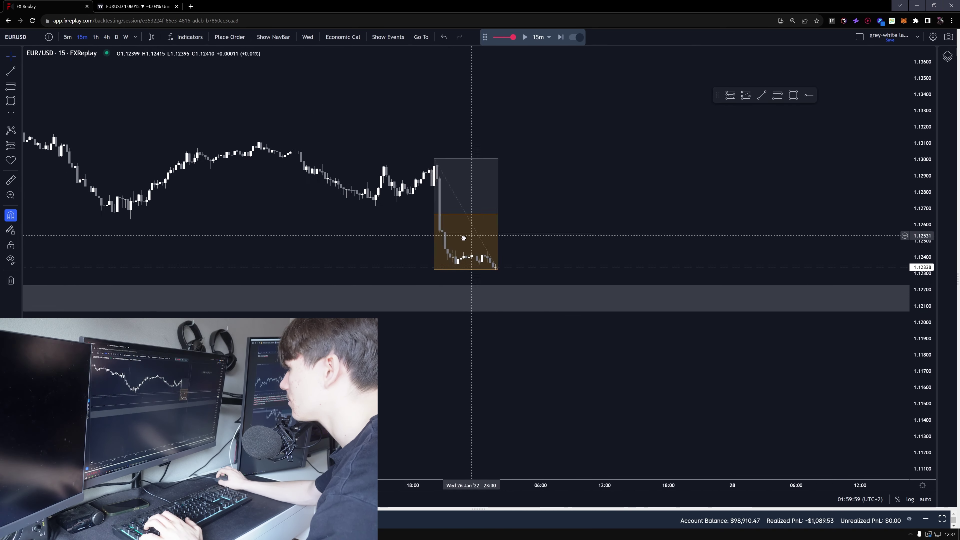
left_click(524, 37)
left_click(524, 37)
Check price on the 4-hour and 1-hour charts and continue the replay from the 15-minute chart
left_click(106, 37)
scroll(199, 140, "down", 10)
left_click_drag(922, 265, 938, 422)
left_click_drag(382, 227, 471, 285)
left_click(95, 37)
left_click(82, 37)
left_click(525, 37)
left_click(525, 37)
left_click_drag(639, 343, 574, 241)
On the daily chart, draw a rectangle zone from about 1.0895 to 1.0980 and extend it past current price
left_click(116, 37)
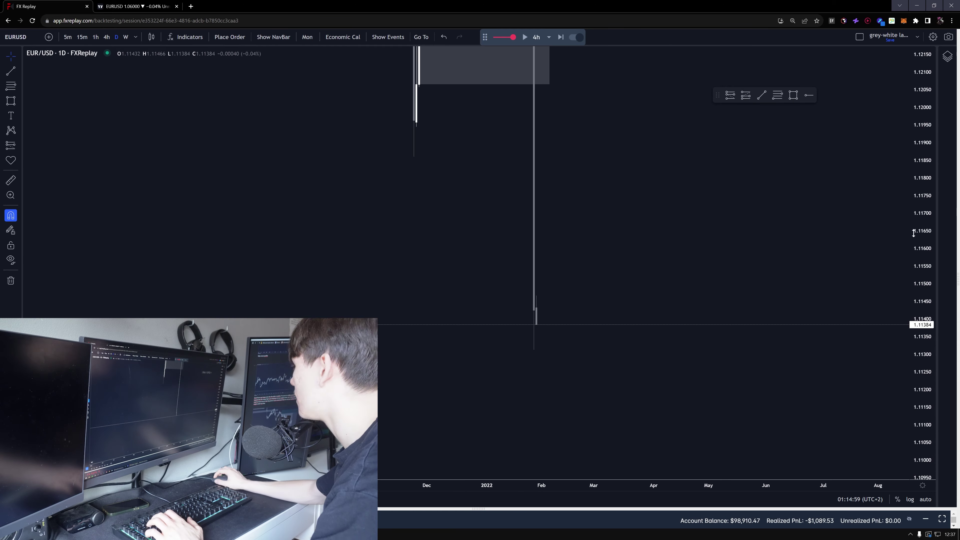
left_click_drag(926, 213, 933, 417)
scroll(281, 293, "down", 10)
left_click_drag(349, 282, 365, 268)
left_click(793, 96)
left_click(287, 274)
left_click(293, 290)
left_click_drag(293, 281, 840, 281)
Replay price forward to 31 January 2022 using the 4-hour and 15-minute charts
left_click(96, 37)
left_click(587, 207)
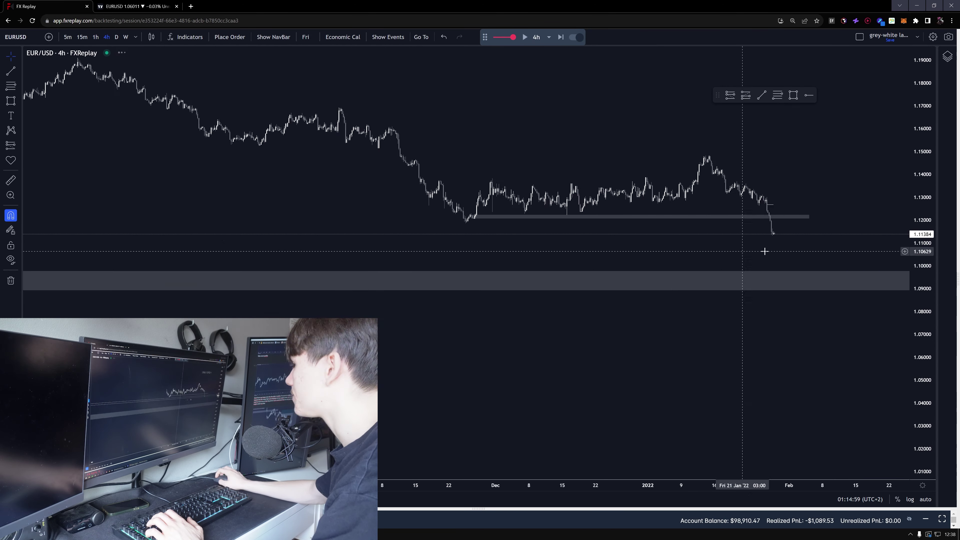
left_click_drag(922, 316, 923, 242)
scroll(445, 259, "up", 5)
left_click(524, 37)
left_click(524, 37)
left_click(82, 37)
left_click_drag(395, 163, 495, 388)
left_click_drag(495, 340, 451, 161)
scroll(341, 170, "up", 1)
left_click(525, 37)
left_click(525, 37)
Mark the 31 January structure break with a line at about 1.1161 and place a short position: entry 1.11677, stop 1.11819, target 1.11213
scroll(456, 157, "up", 2)
left_click_drag(922, 303, 923, 212)
left_click(762, 95)
left_click(453, 265)
left_click(510, 264)
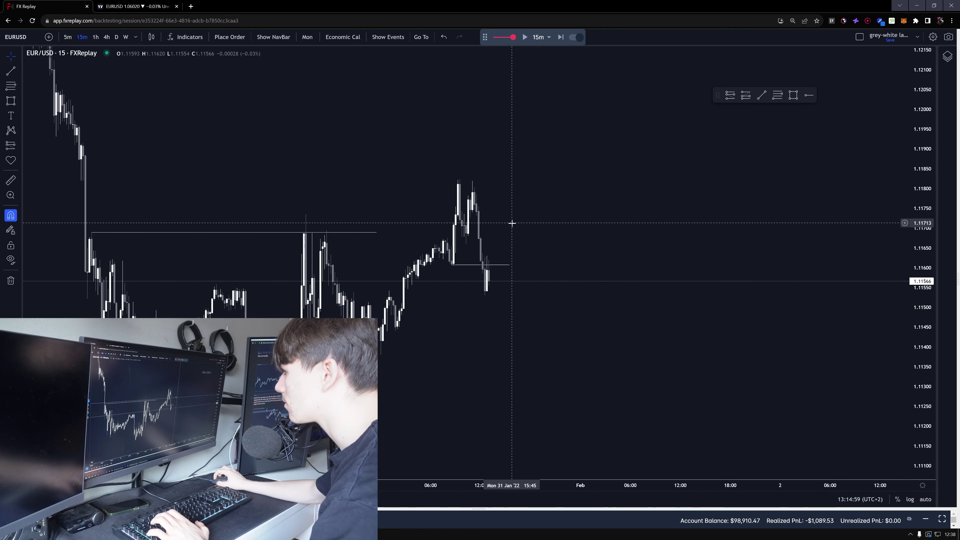
left_click(499, 232)
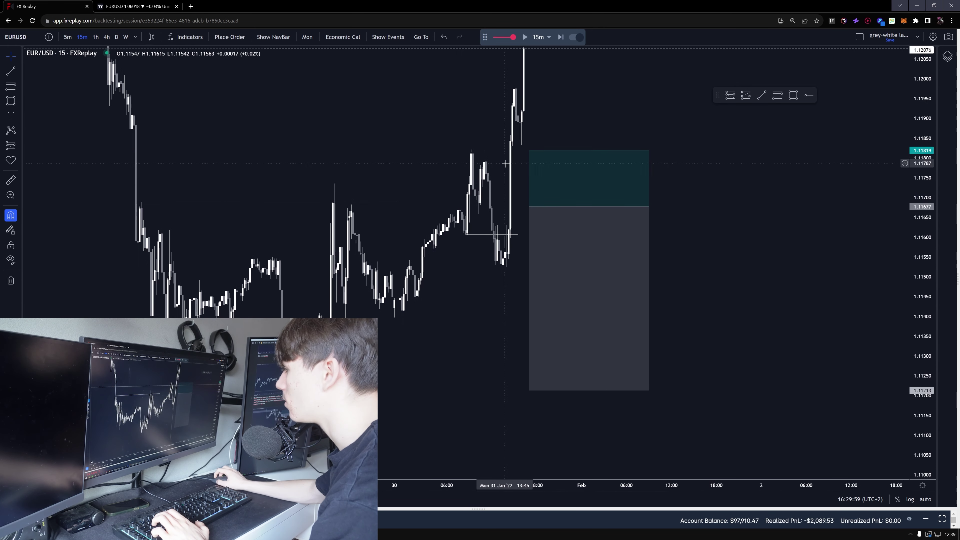
Delete the drawing of the short position entered at 1.11677
left_click_drag(923, 282, 922, 363)
left_click(613, 292)
key("Delete")
On the 4-hour chart, draw a rectangle zone from about 1.1200 to 1.1215 starting at the 27 January decline
left_click(107, 37)
left_click(96, 37)
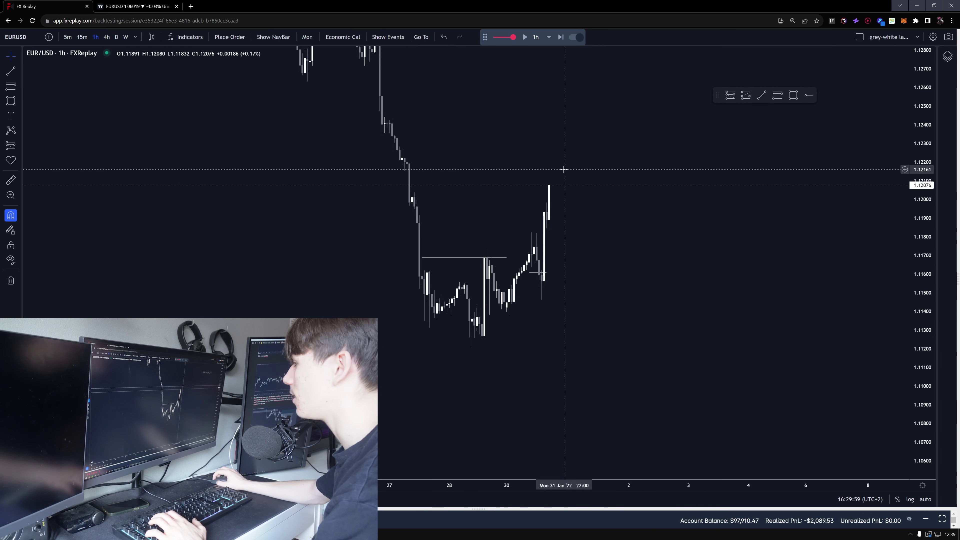
left_click(117, 37)
left_click_drag(922, 265, 922, 363)
left_click_drag(922, 303, 922, 378)
left_click(107, 37)
left_click_drag(274, 157, 326, 163)
left_click_drag(922, 302, 922, 261)
left_click(793, 95)
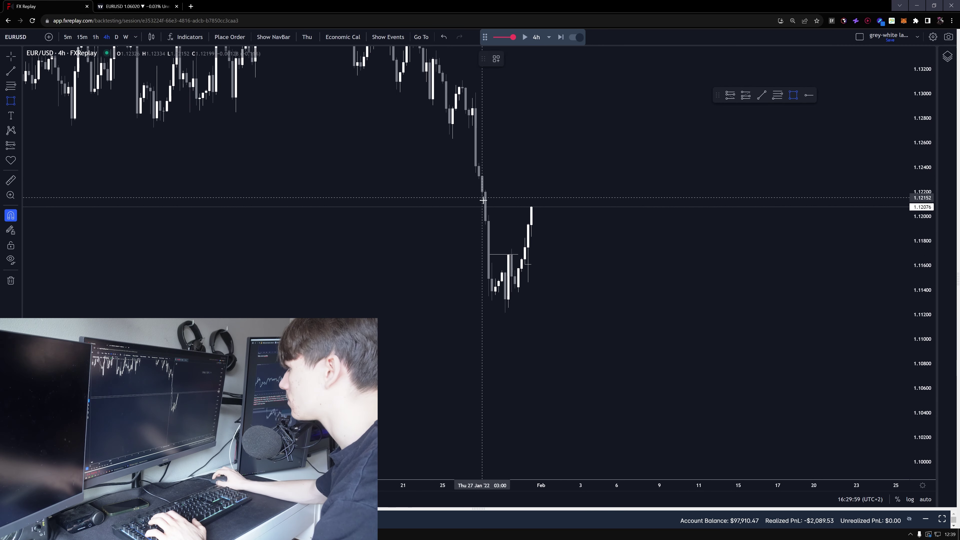
left_click(485, 197)
left_click(550, 216)
Replay price on the 1-hour chart and draw a rectangle zone from 1.12553 to 1.12882 starting at 26 January
left_click(96, 37)
left_click(525, 37)
left_click(793, 95)
left_click(360, 143)
left_click(630, 172)
On the 4-hour chart, delete the lower rectangle zone between about 1.1200 and 1.1215
left_click(107, 37)
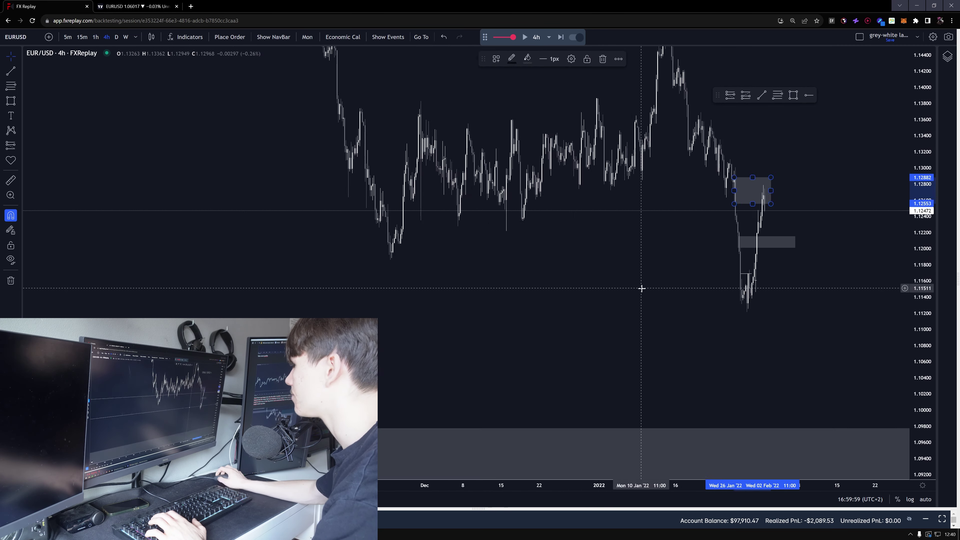
left_click(767, 242)
key("Delete")
Rewind the replay on the 5-minute chart to 1 February 2022, 16:40, accepting the loss of trades updated after it
left_click(96, 37)
left_click_drag(279, 155, 319, 187)
left_click(82, 37)
left_click_drag(923, 413, 920, 310)
left_click(68, 37)
scroll(567, 227, "down", 1)
right_click(613, 230)
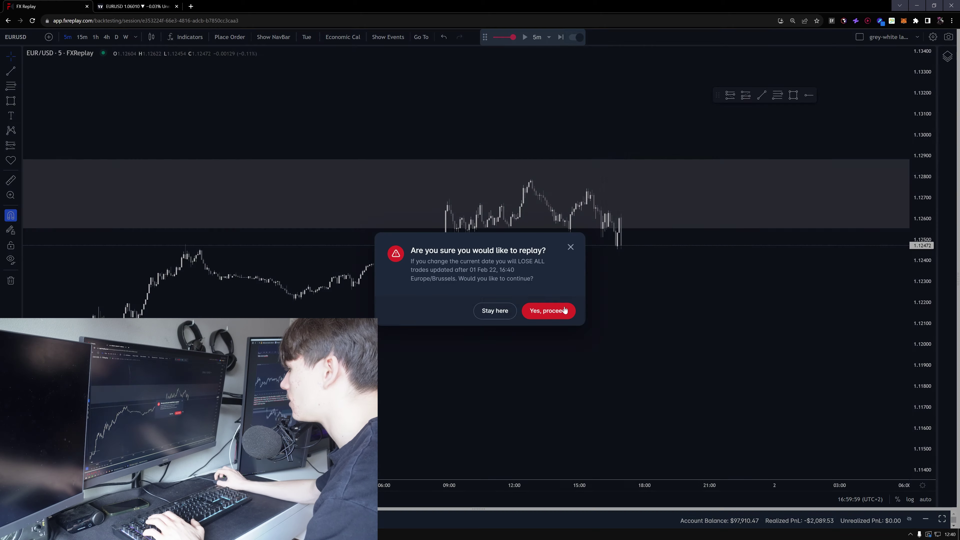
left_click(563, 311)
Check price inside the zone on the 15-minute chart and advance the replay by one candle on the 5-minute chart
left_click_drag(534, 272, 340, 330)
left_click(82, 37)
scroll(444, 275, "up", 3)
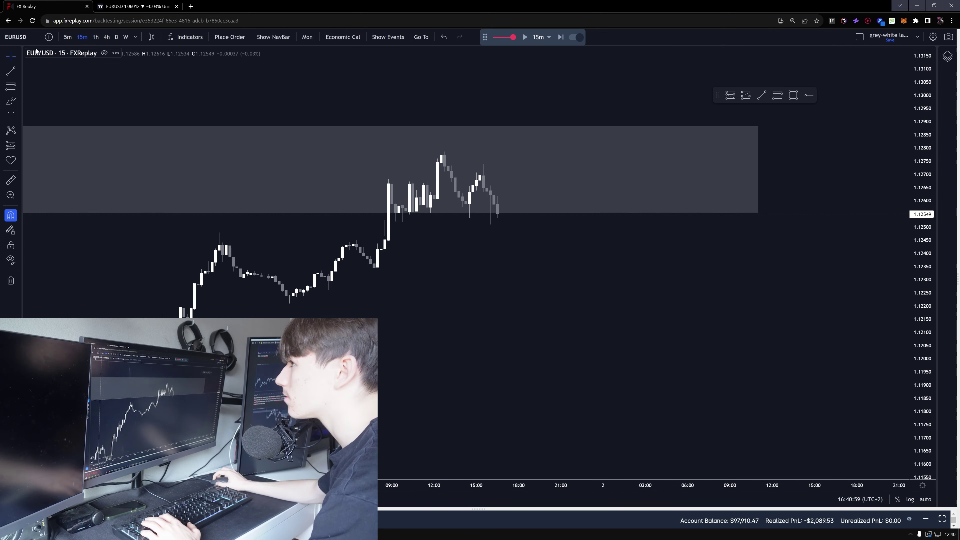
left_click(67, 37)
left_click_drag(922, 341, 923, 246)
left_click_drag(567, 152, 567, 197)
left_click(561, 37)
On the 5-minute chart, draw a small rectangle at the latest candles and place a short position: entry 1.12506, stop 1.12638
left_click(793, 95)
left_click_drag(491, 197, 503, 235)
left_click(731, 95)
left_click(512, 217)
left_click_drag(512, 166, 482, 144)
On the 15-minute chart, extend the short position's target to 1.12209 and advance the replay
left_click(82, 37)
left_click_drag(605, 322, 651, 275)
left_click_drag(544, 219, 544, 329)
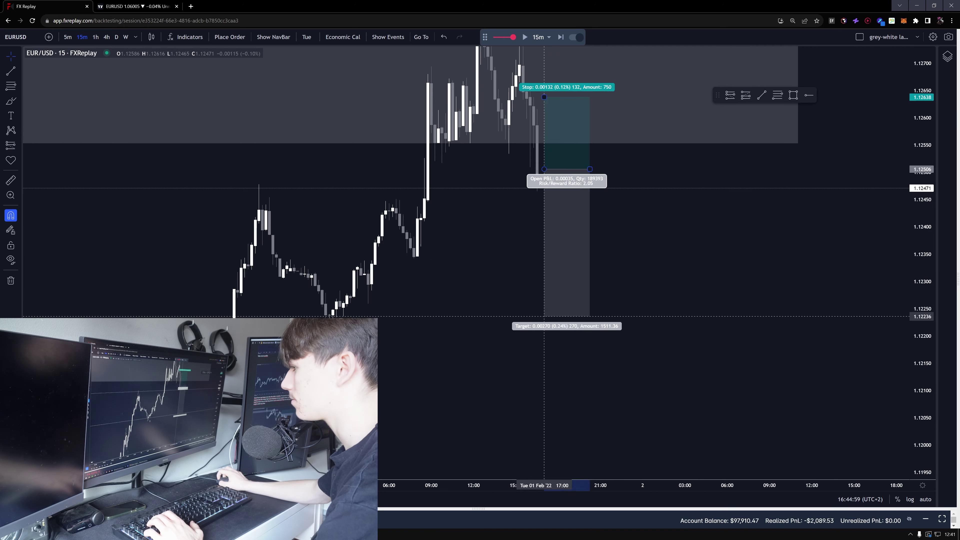
left_click(561, 37)
Examine the short position entered at 1.12506 and the zone around it on the 15-minute and 1-hour charts
left_click_drag(413, 225, 446, 305)
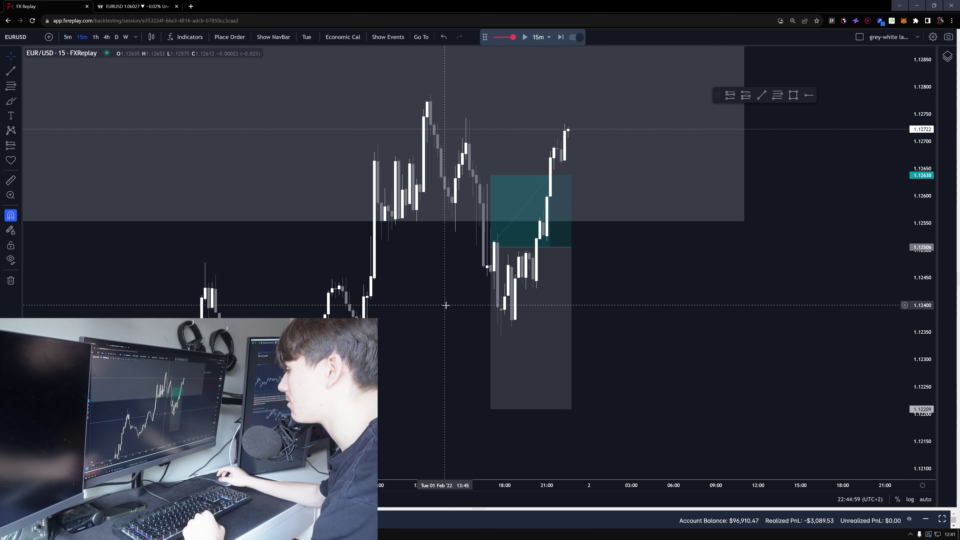
left_click_drag(459, 340, 470, 337)
left_click_drag(502, 245, 502, 301)
key("ctrl+z")
left_click_drag(397, 362, 405, 345)
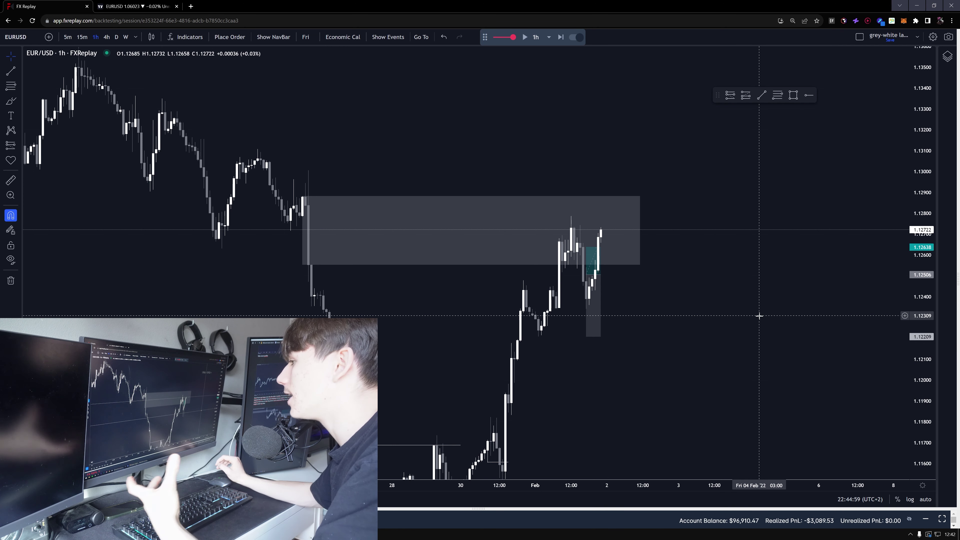
mouse_move(605, 294)
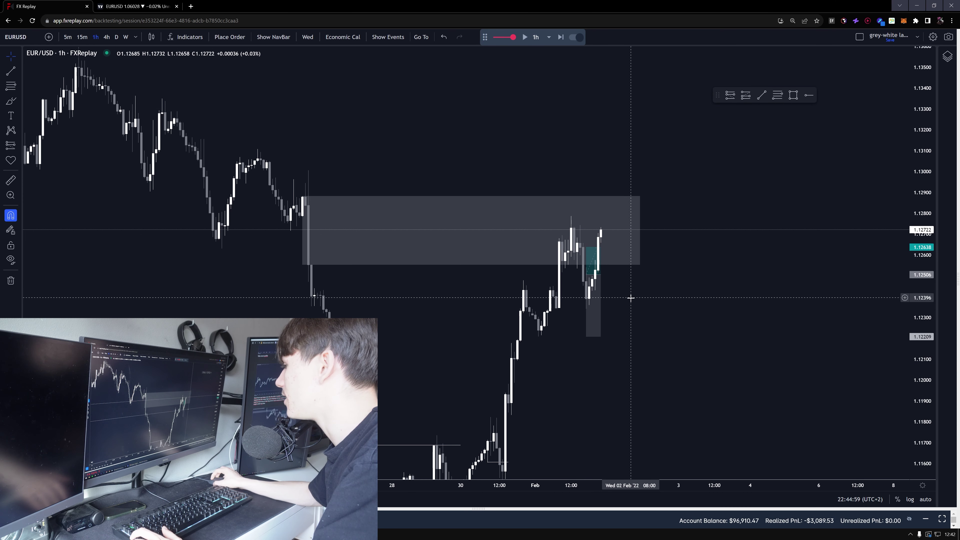
mouse_move(591, 312)
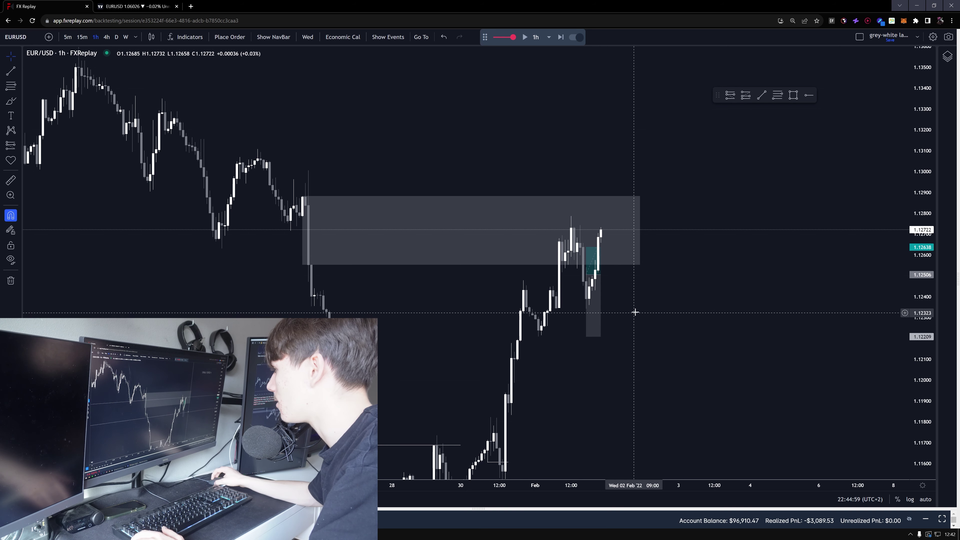
left_click_drag(639, 311, 641, 311)
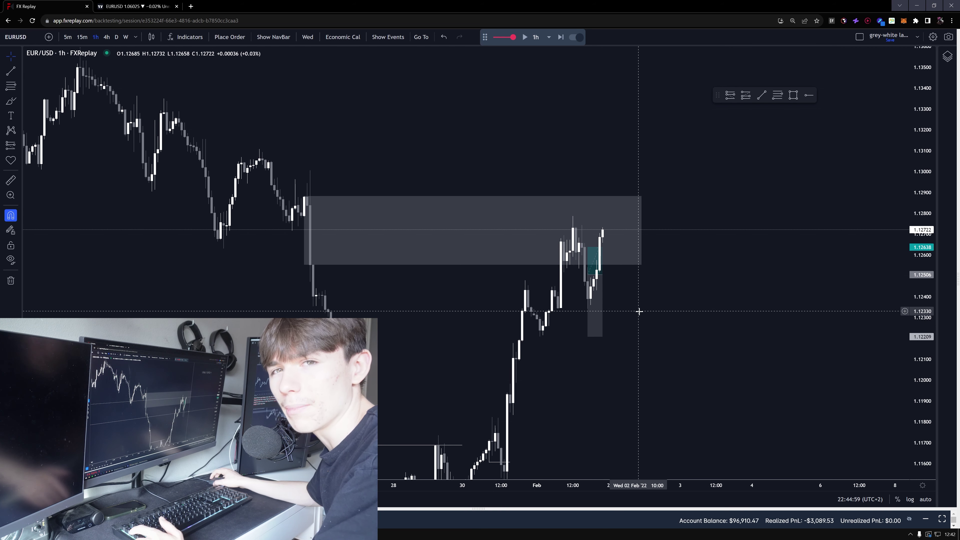